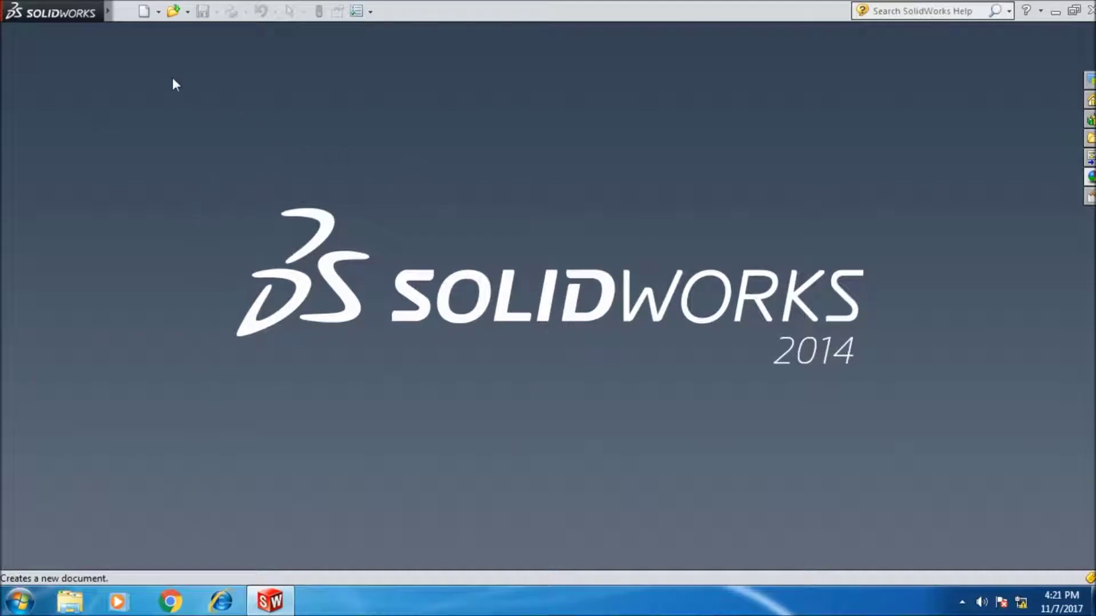
Create a new blank part and select its Front Plane for sketching.
left_click(147, 21)
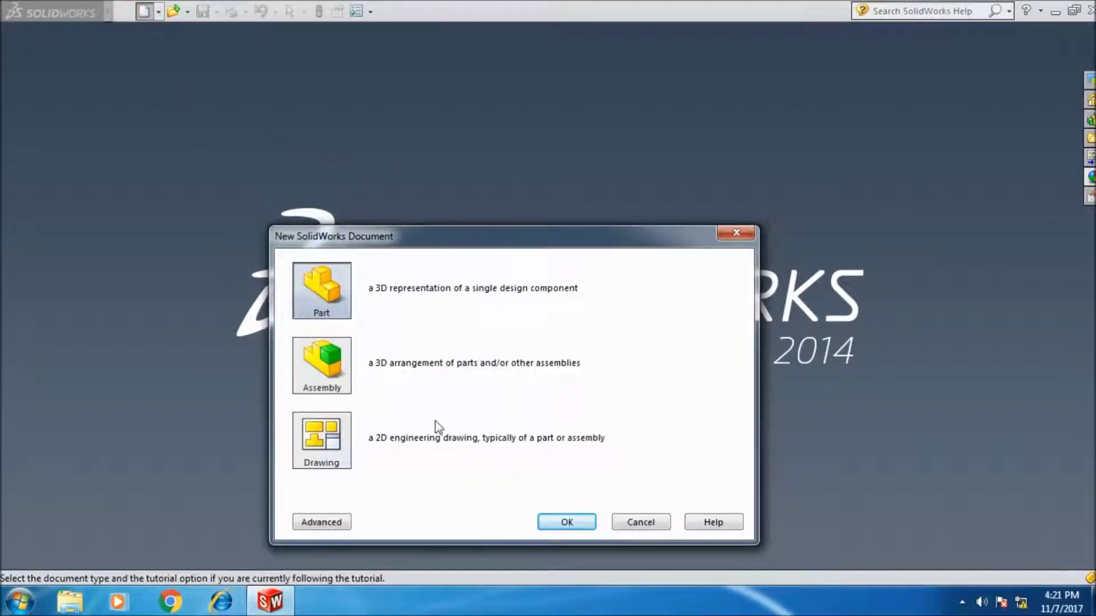
left_click(565, 523)
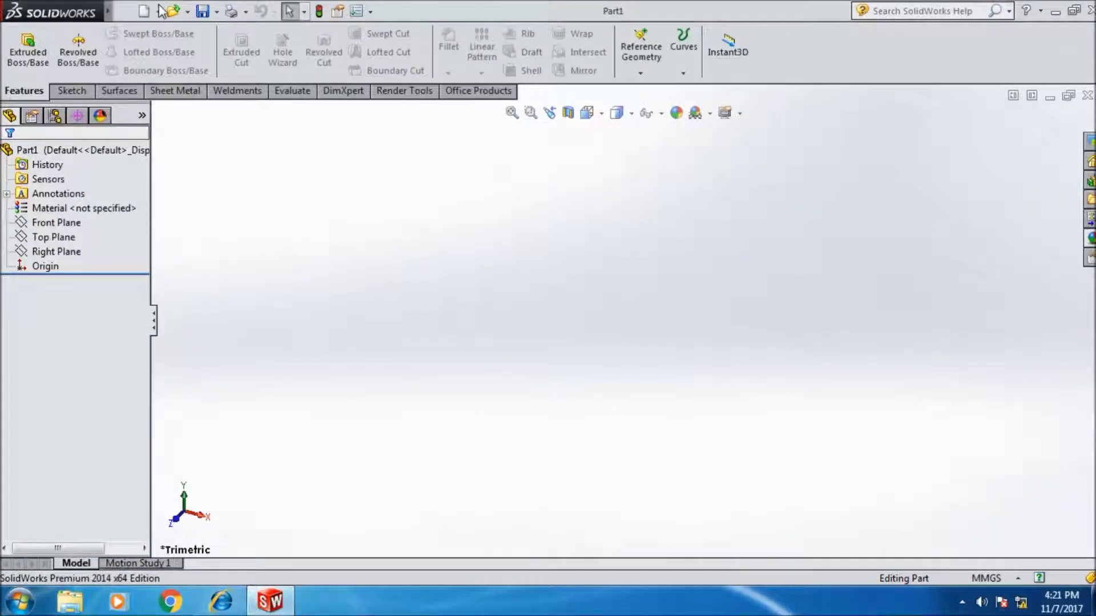
left_click(51, 223)
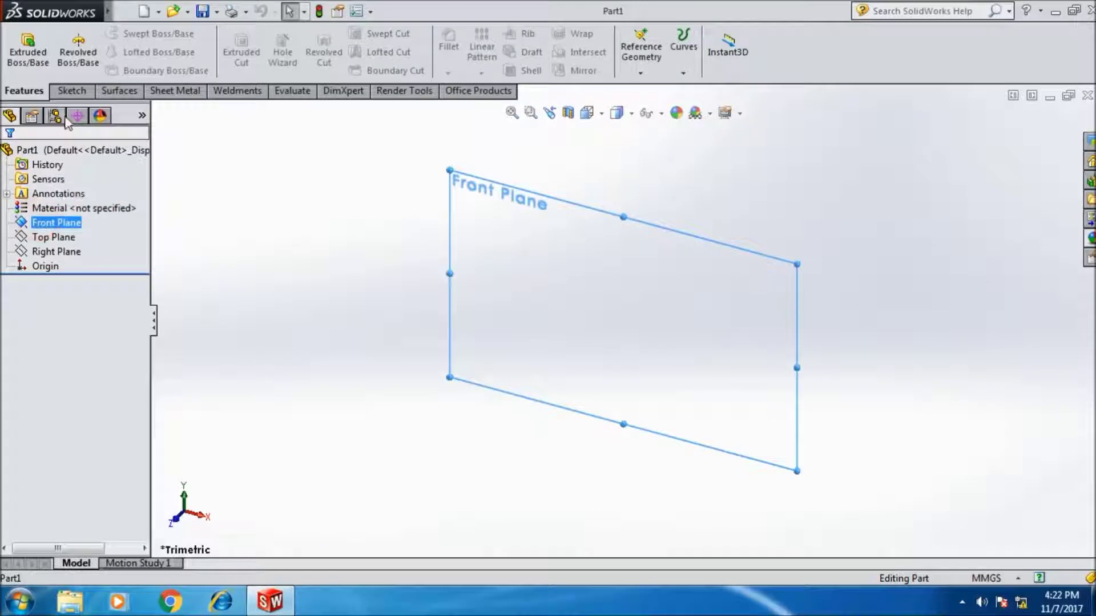
left_click(72, 91)
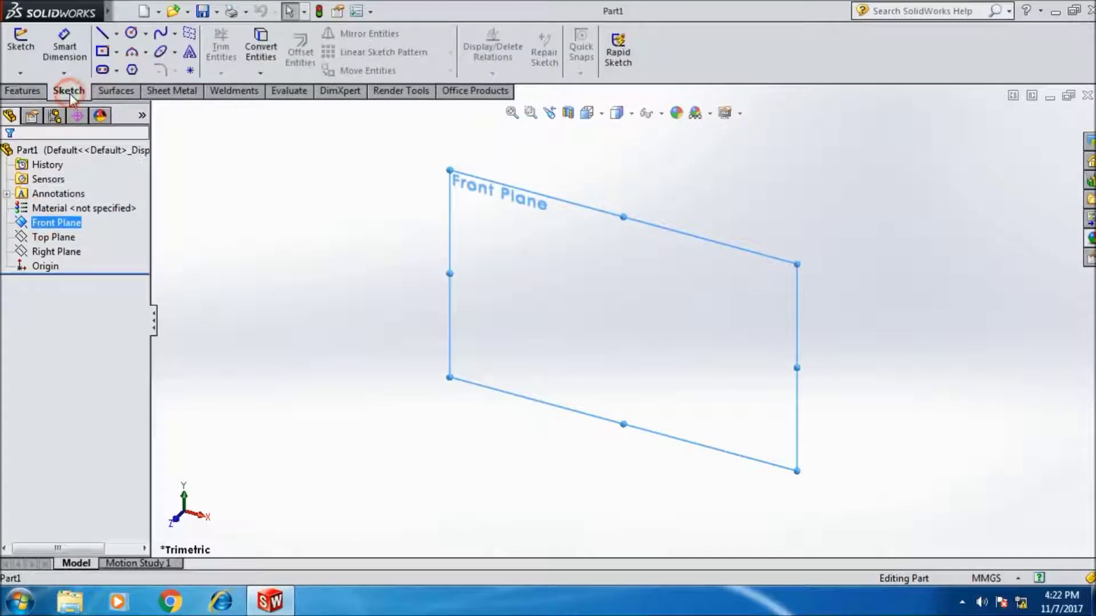
Sketch infinite horizontal and vertical construction lines through the origin on the Front Plane.
left_click(18, 53)
left_click(100, 35)
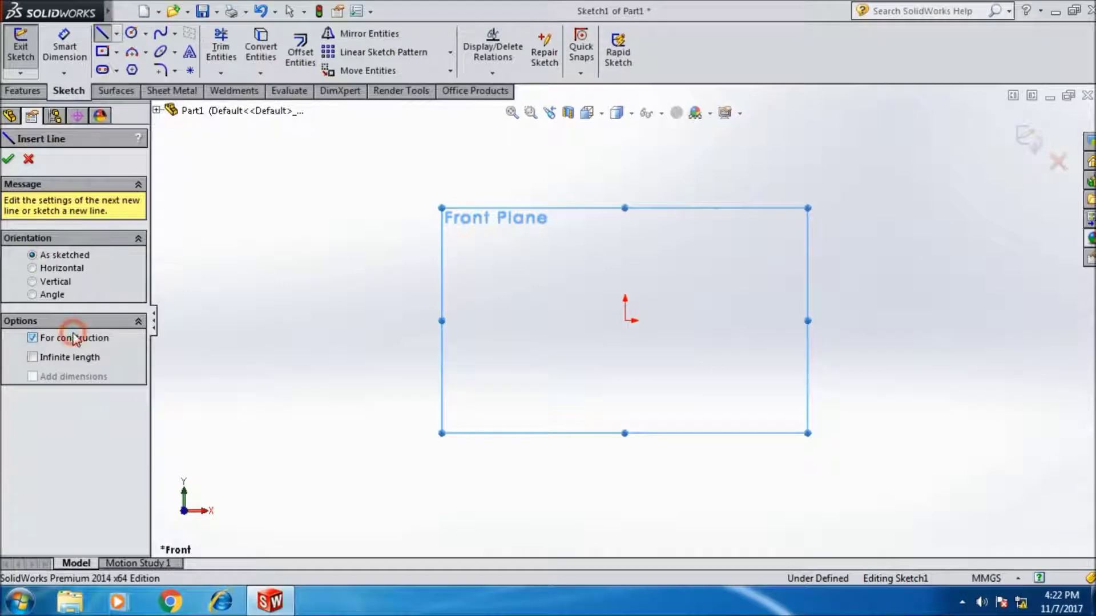
left_click(80, 359)
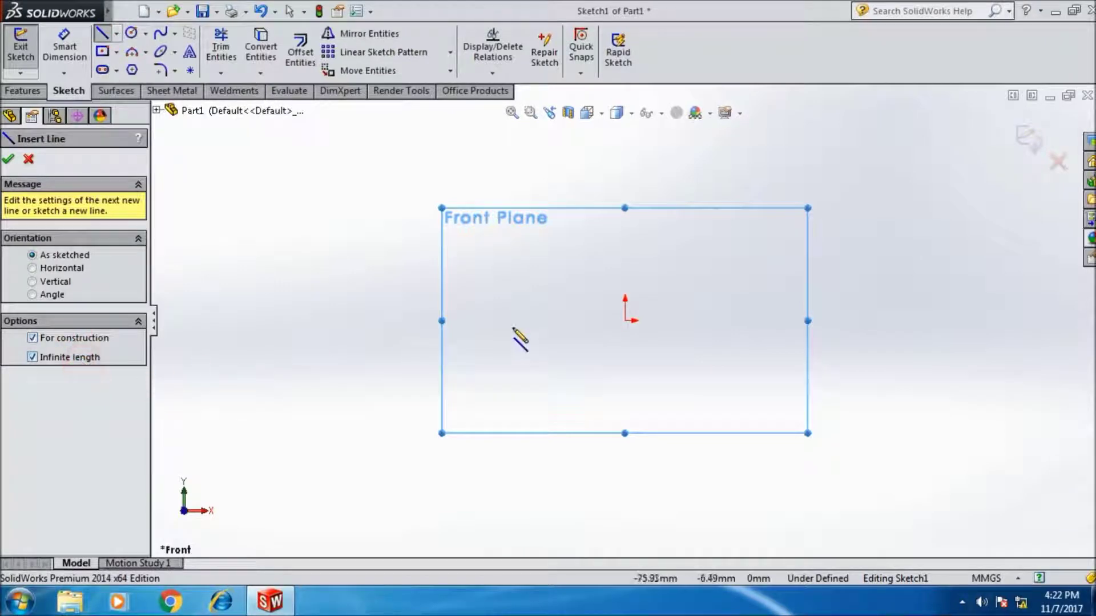
left_click(624, 321)
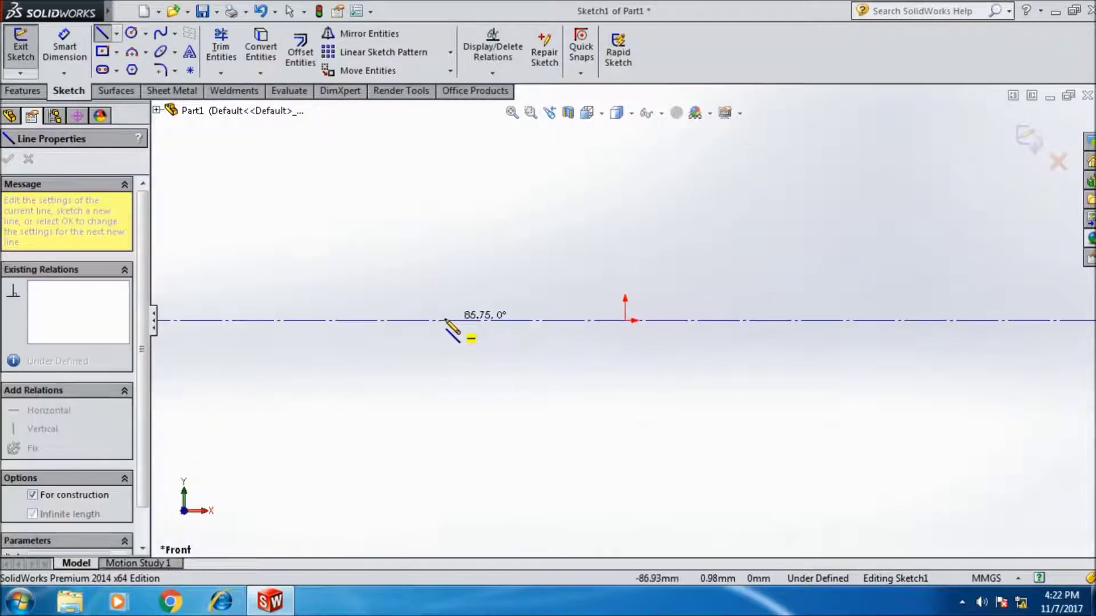
left_click(447, 323)
left_click(625, 320)
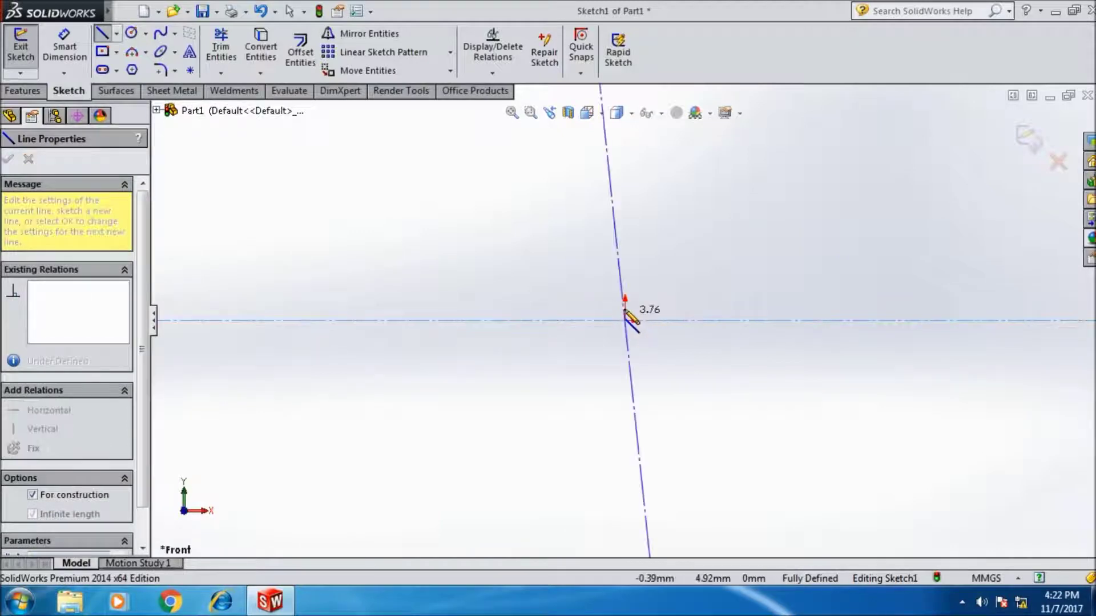
left_click(625, 258)
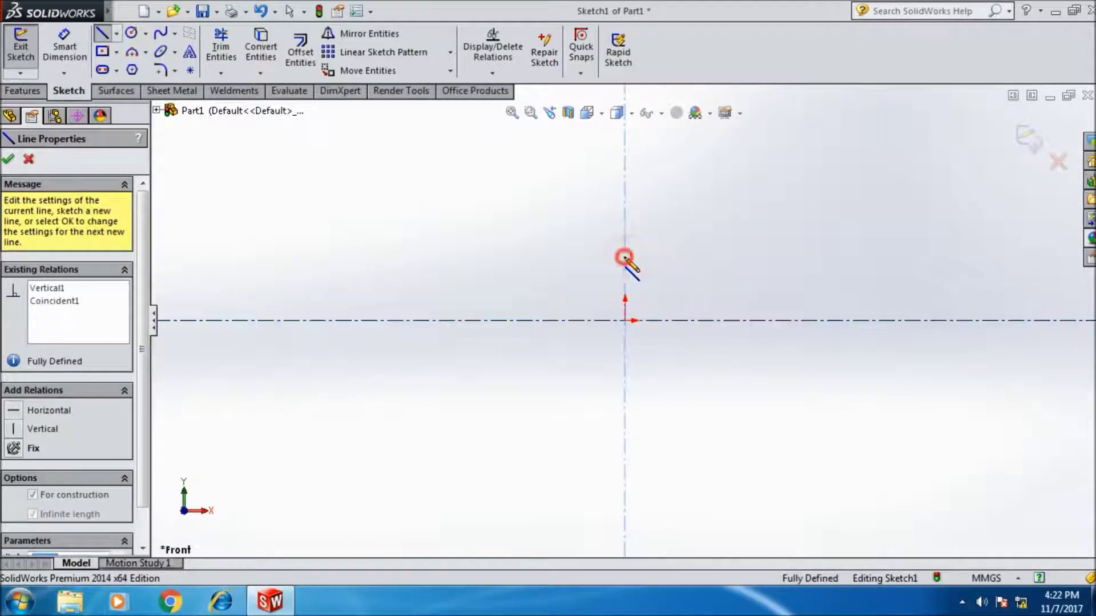
left_click(8, 158)
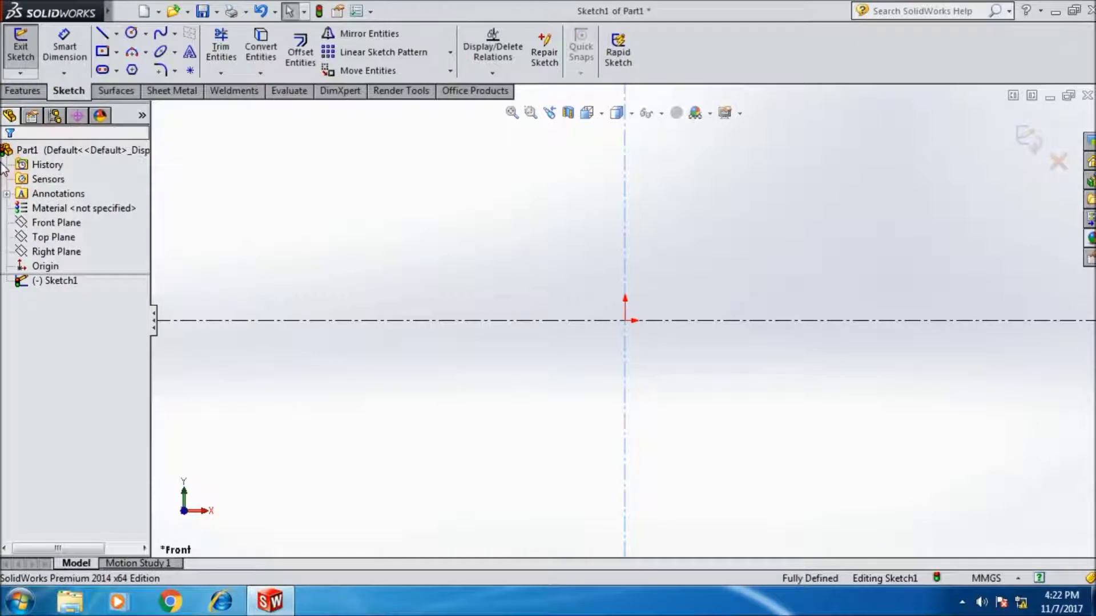
left_click(310, 216)
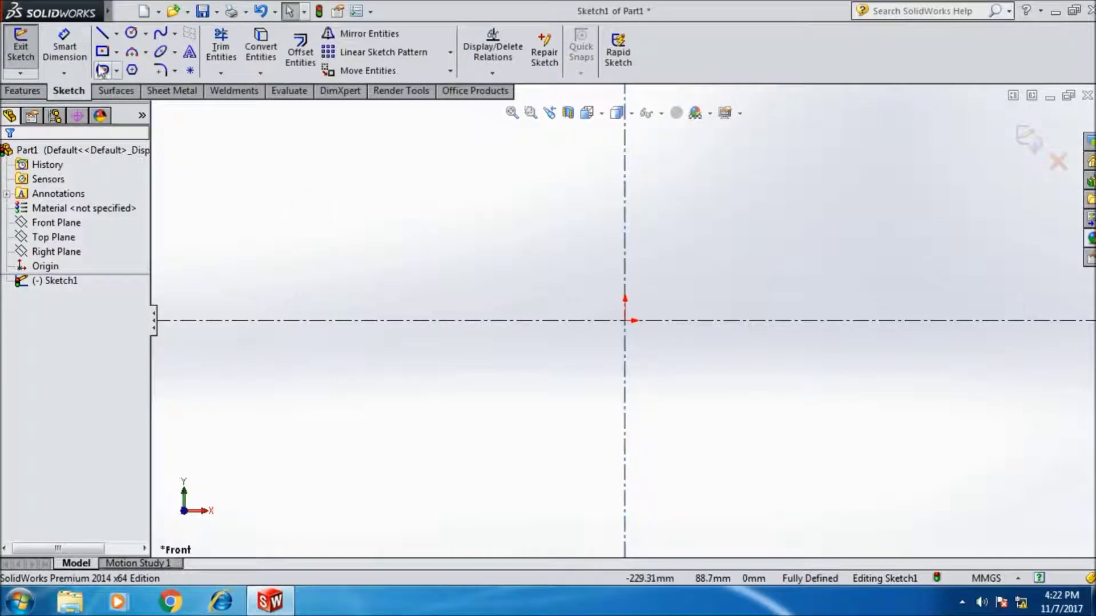
Draw three connected lines from the origin: up, left, then down to the centreline.
left_click(102, 34)
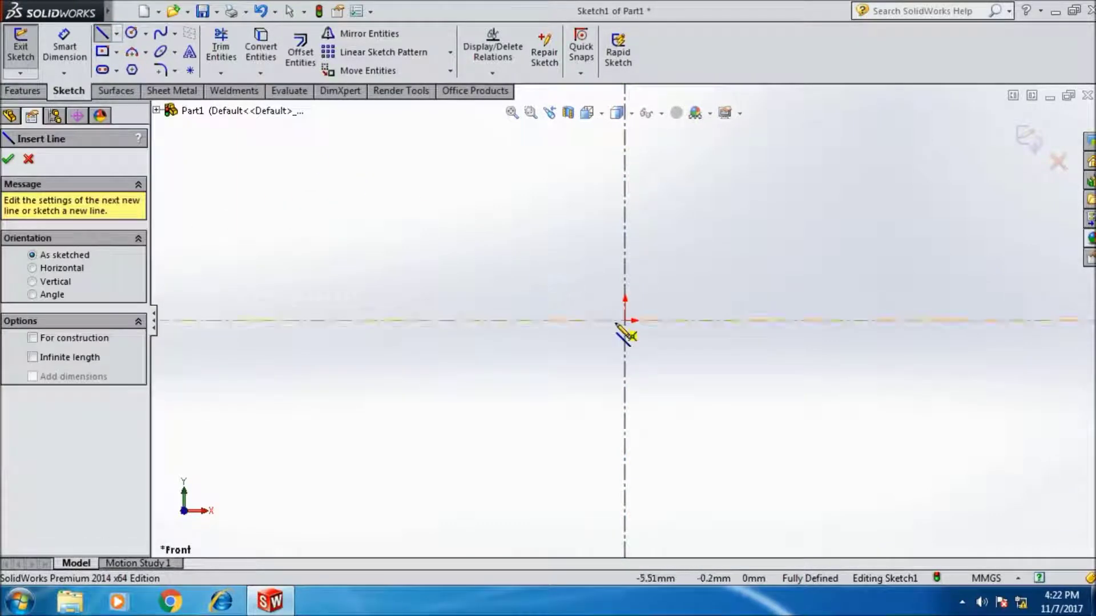
left_click_drag(625, 320, 627, 297)
left_click(625, 174)
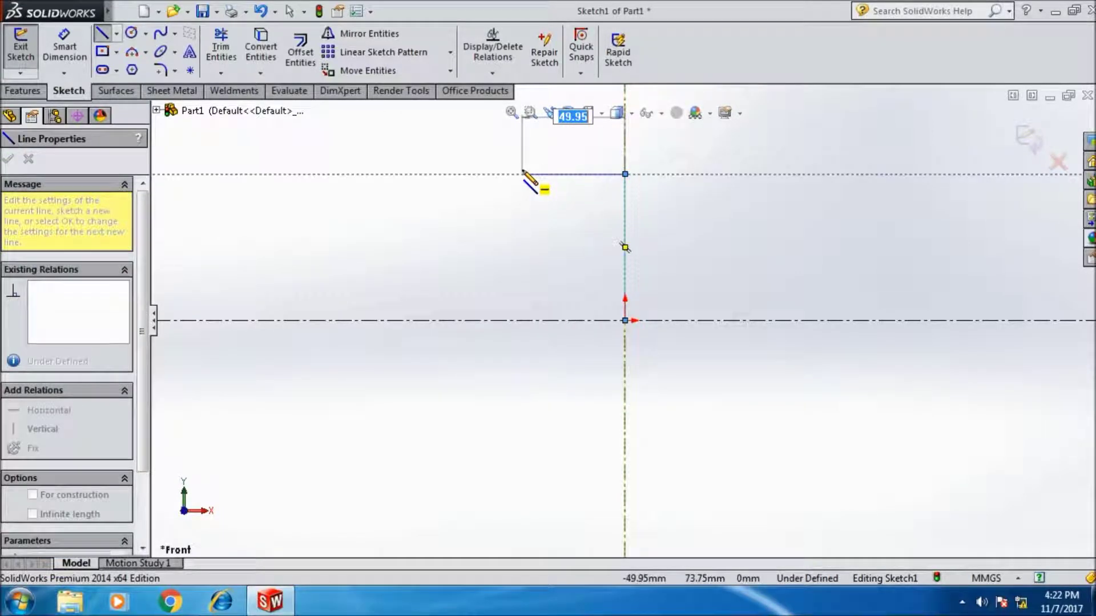
left_click(521, 173)
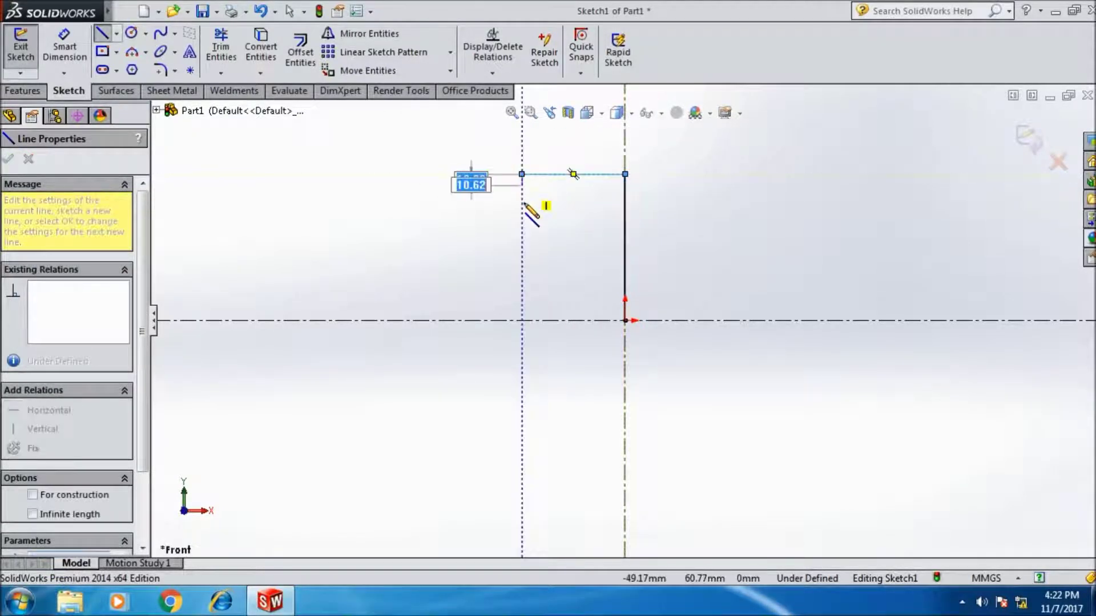
left_click(522, 321)
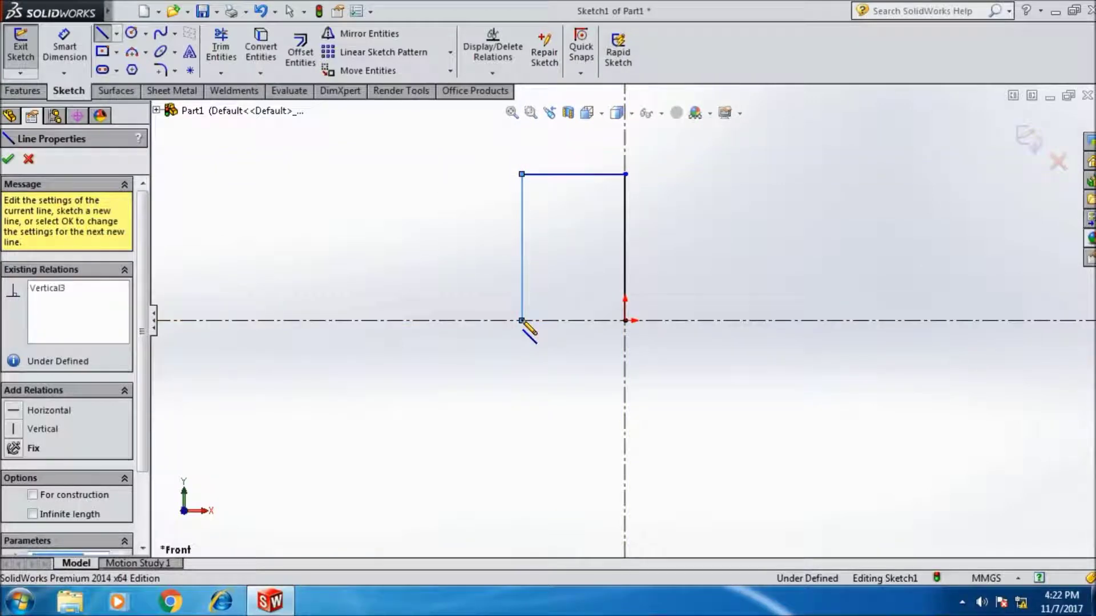
key("Escape")
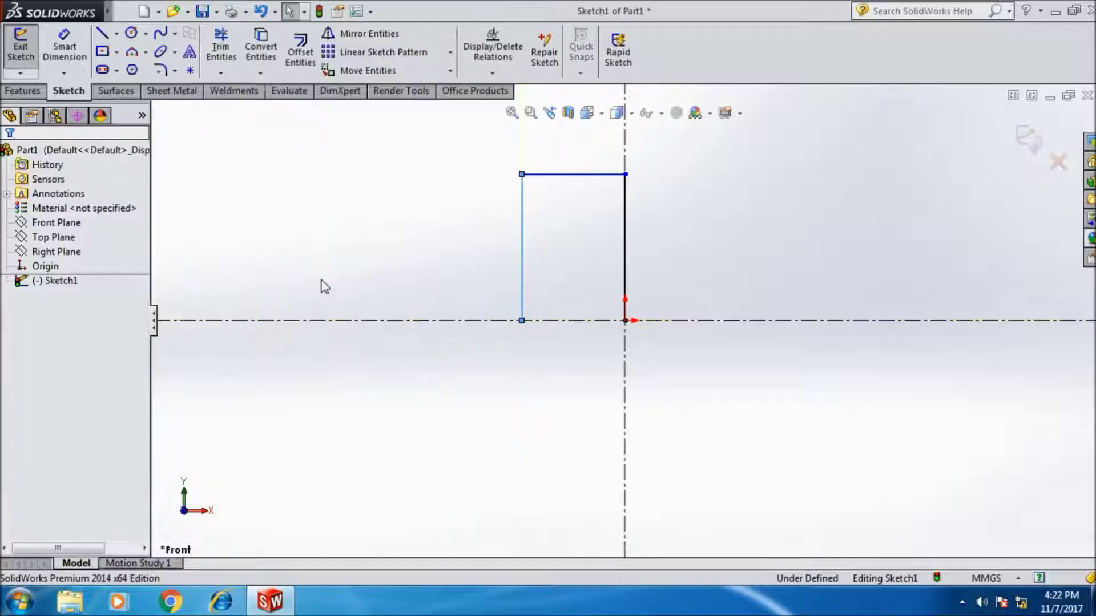
scroll(611, 183, "down", 2)
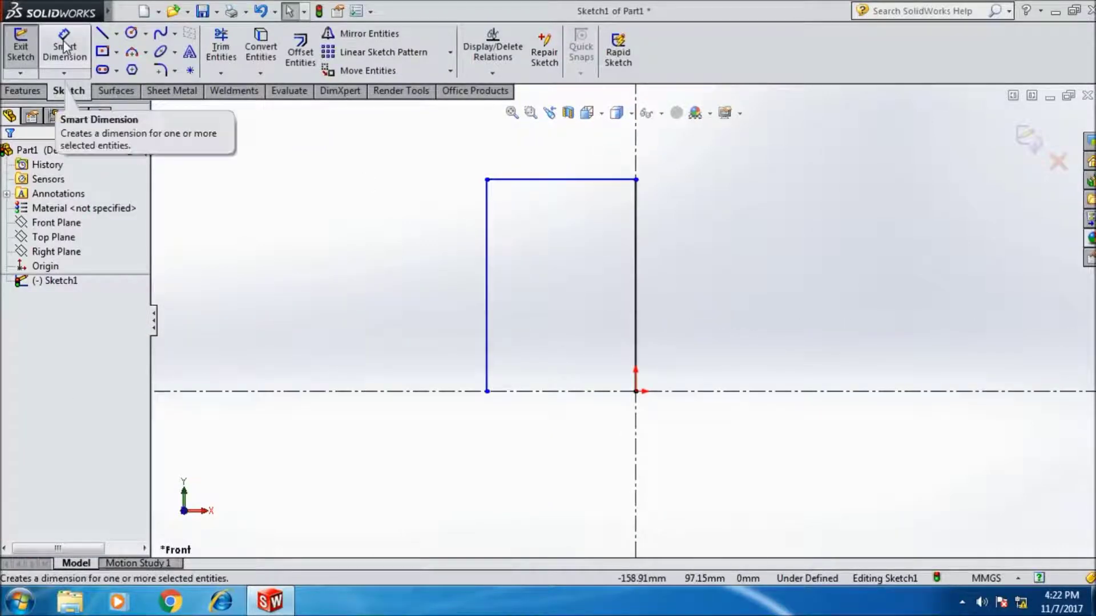
Dimension the top edge of the outline to 30 mm wide.
left_click(73, 56)
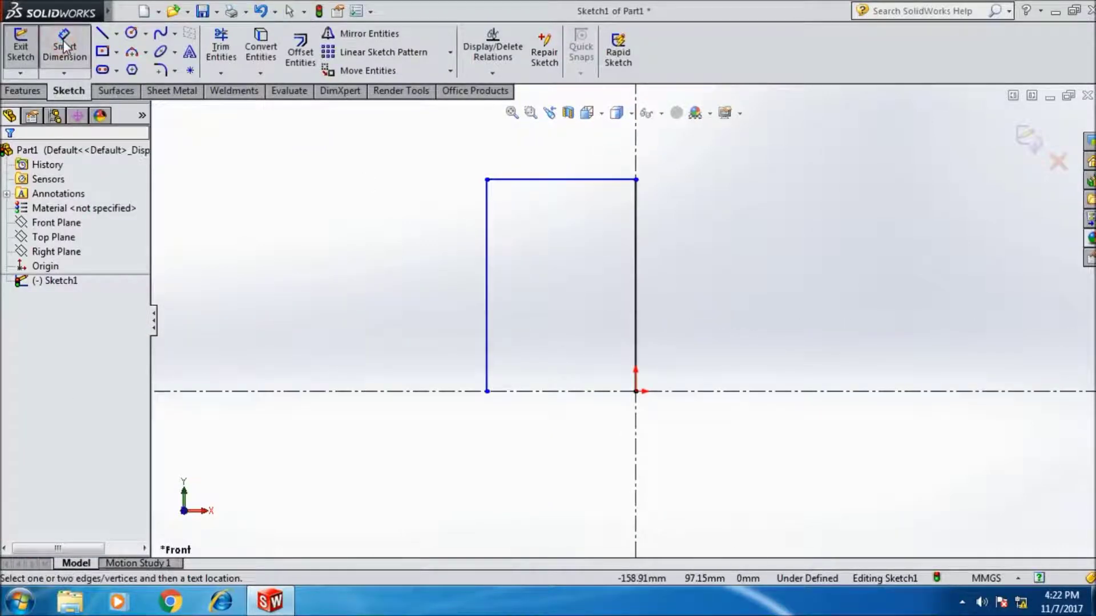
left_click(539, 181)
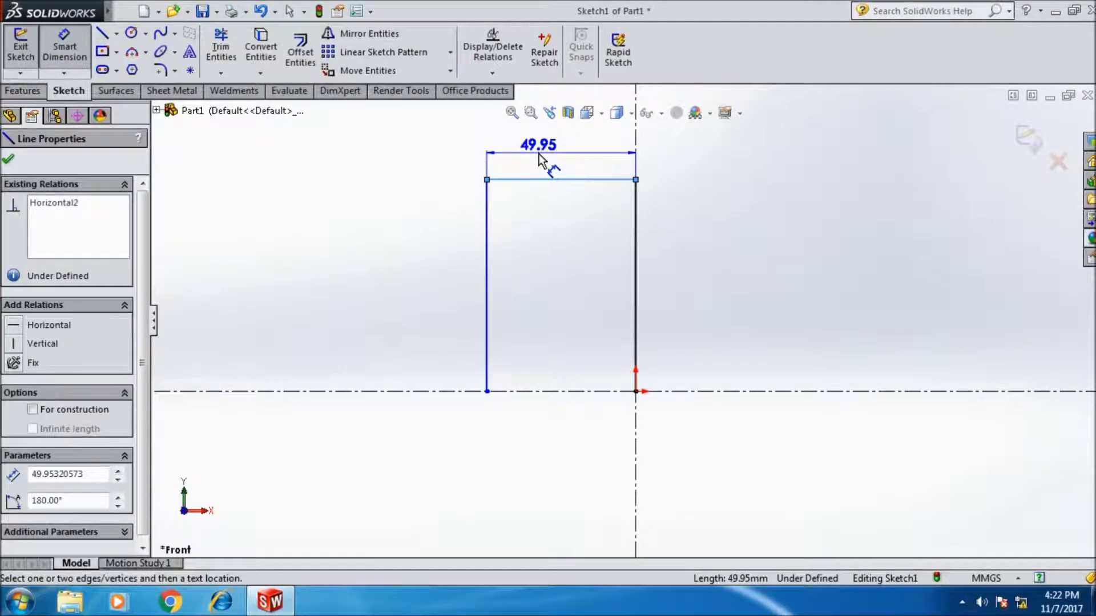
left_click(539, 153)
type("30")
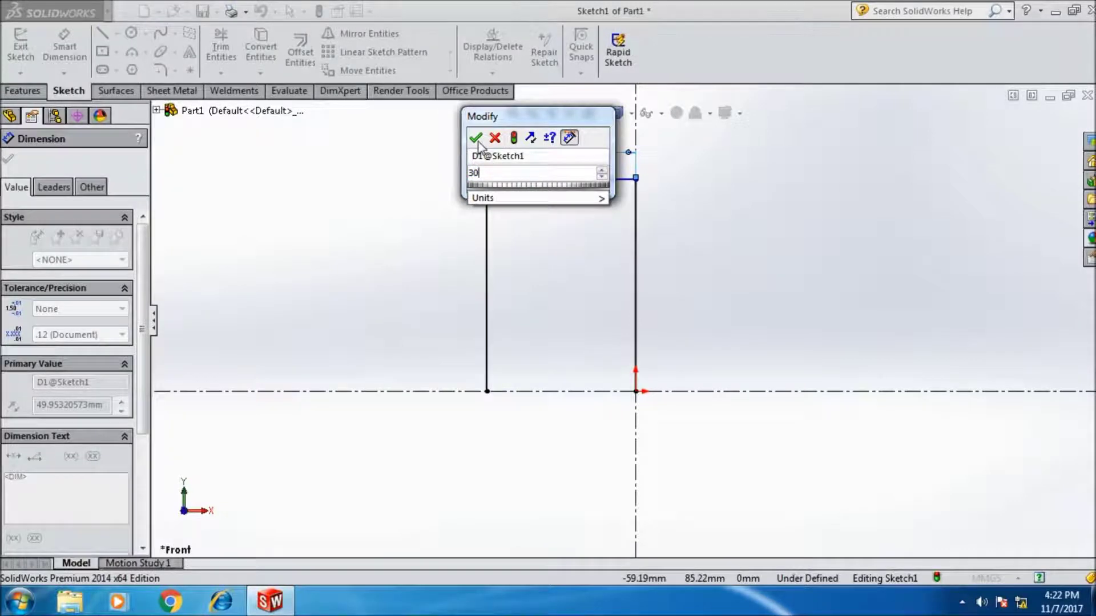
left_click(475, 138)
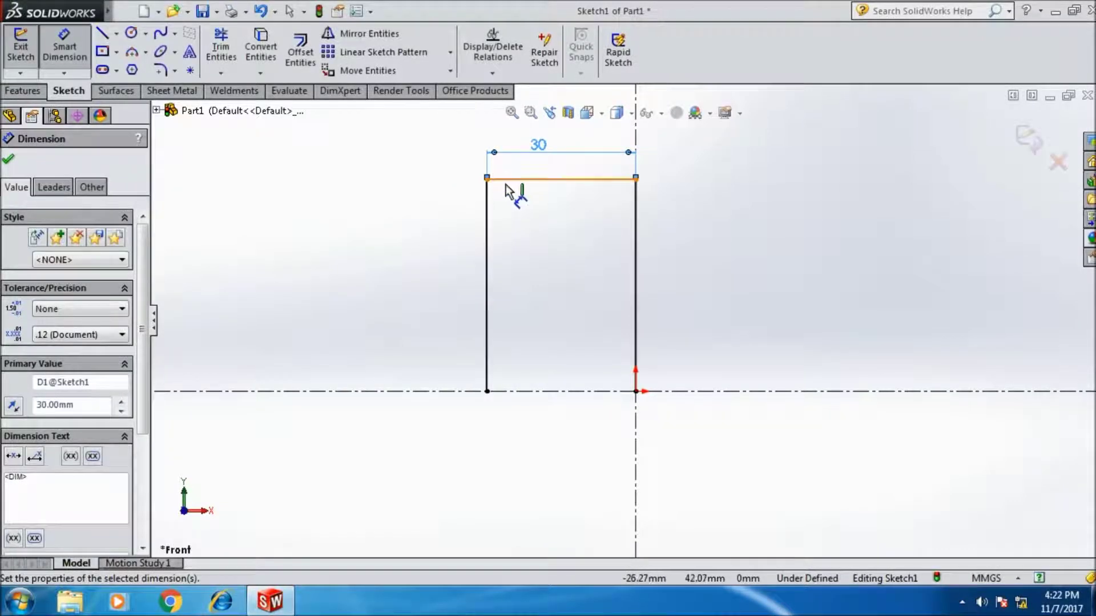
Dimension the height from the top edge to the centreline as 53 mm.
left_click(506, 180)
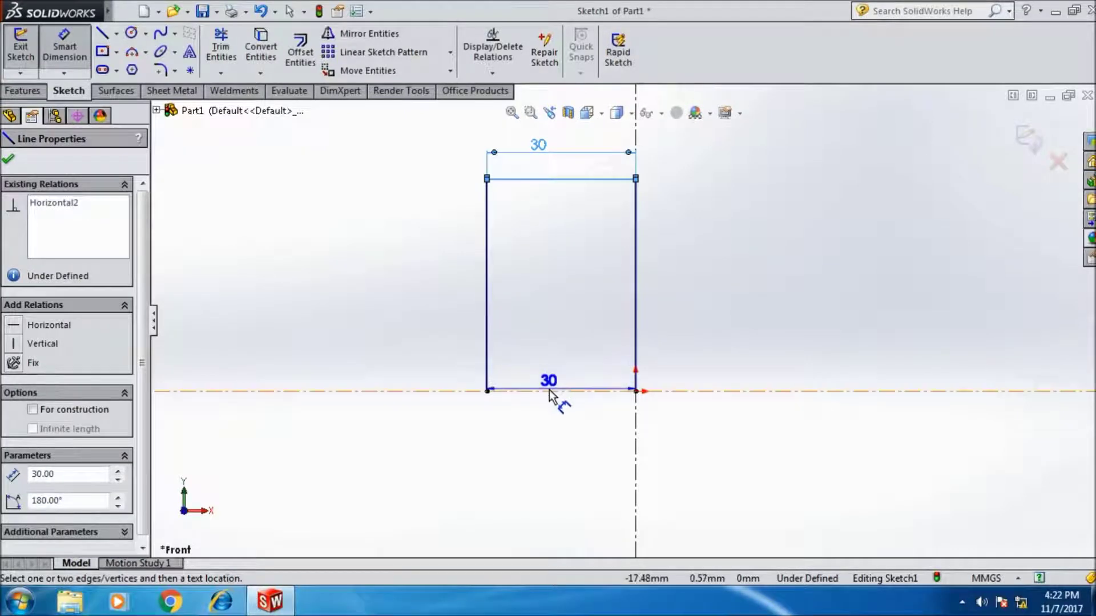
left_click(551, 391)
left_click(372, 303)
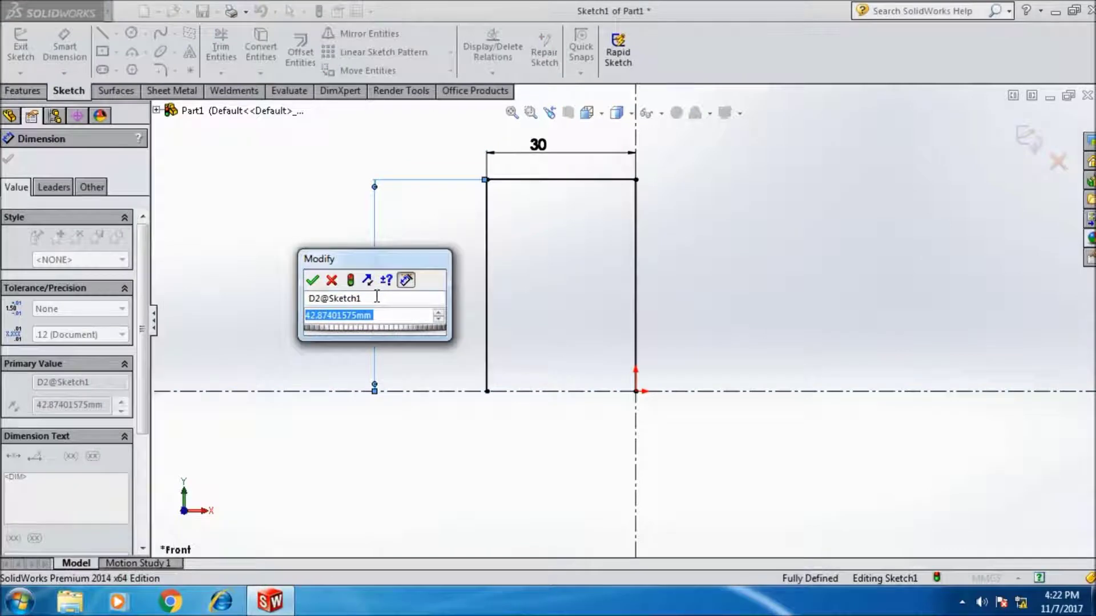
type("53")
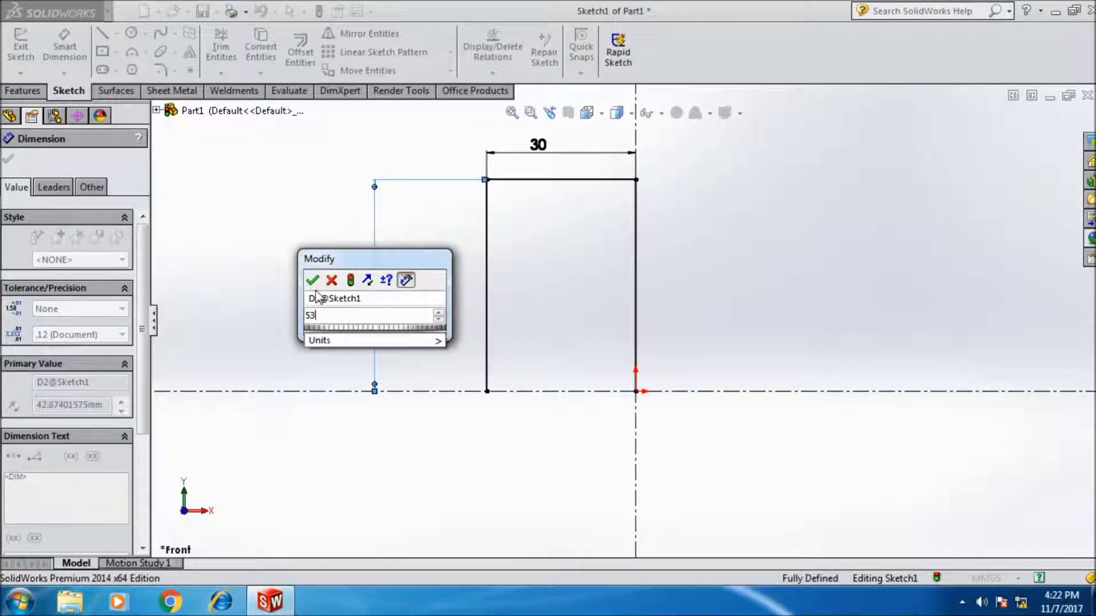
left_click(314, 282)
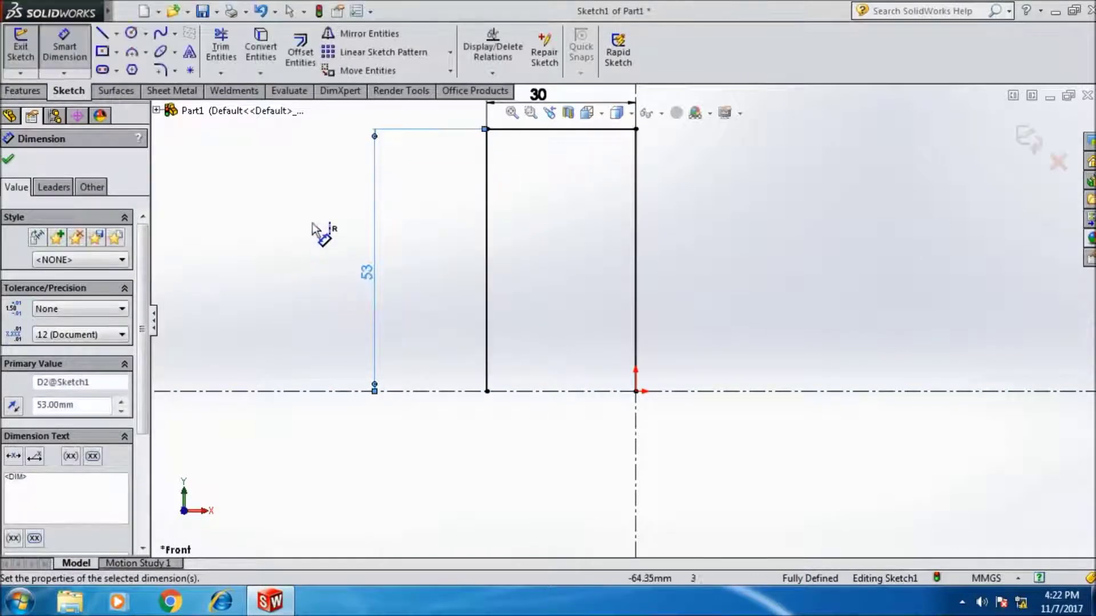
left_click(159, 70)
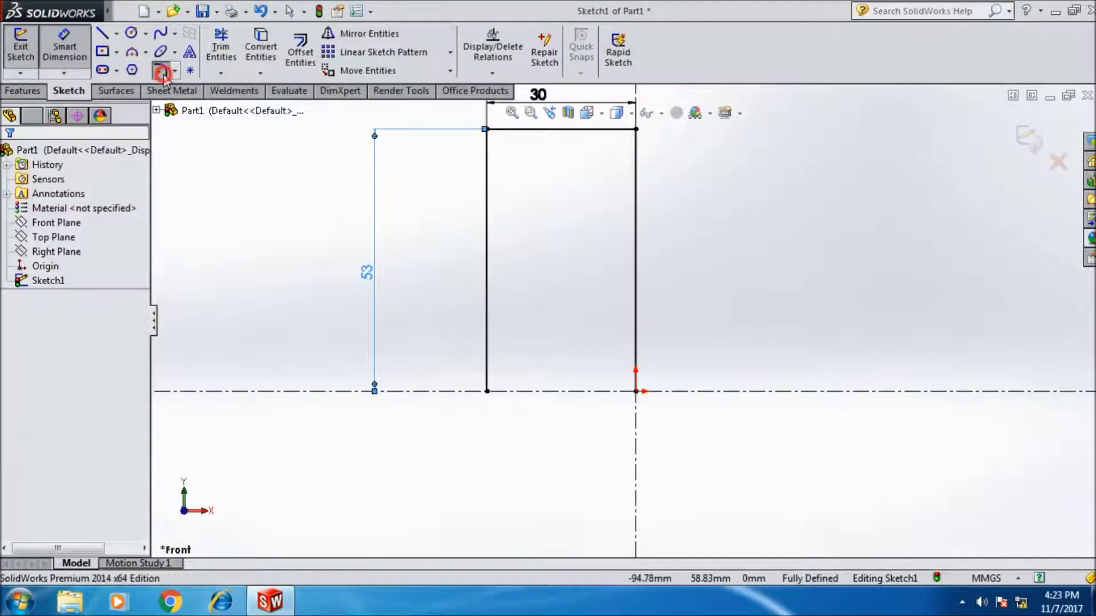
Round the outline's top-left corner with a 15 mm sketch fillet.
left_click_drag(97, 363, 30, 364)
type("15")
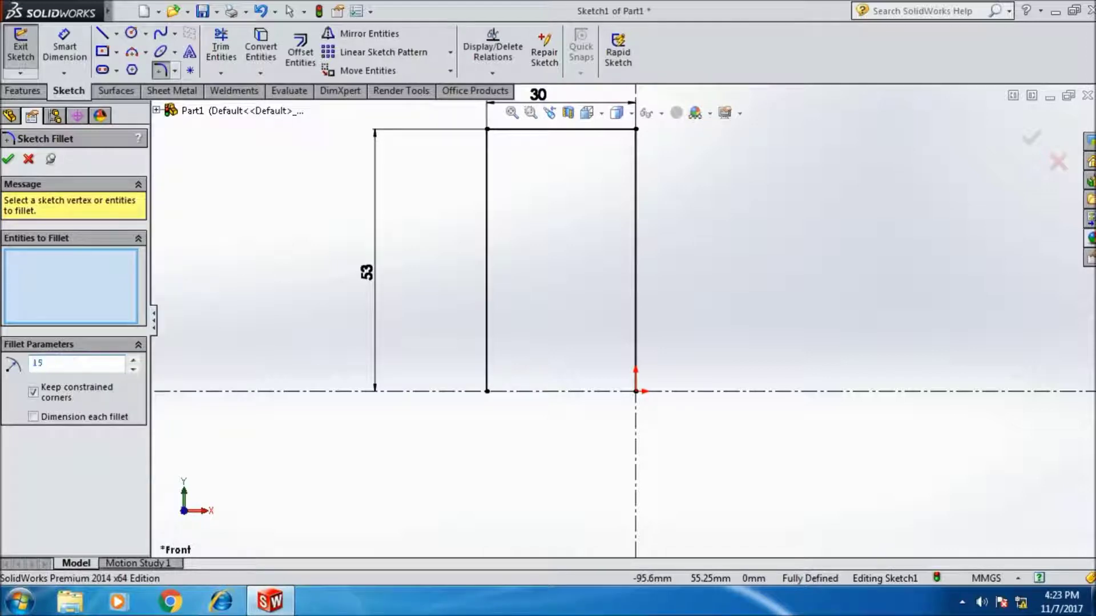
left_click(224, 305)
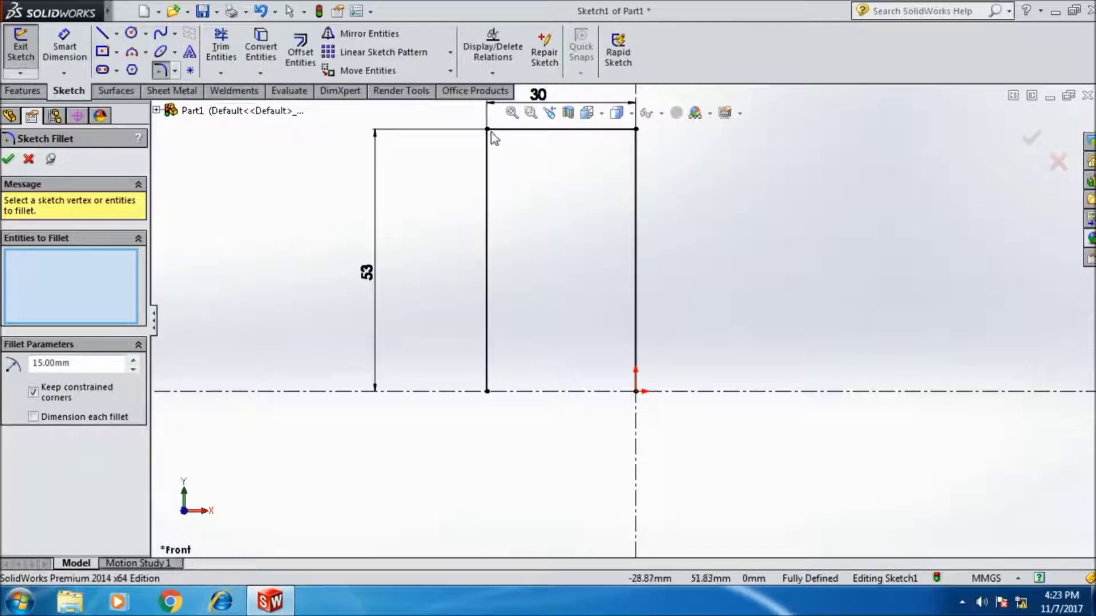
left_click(490, 130)
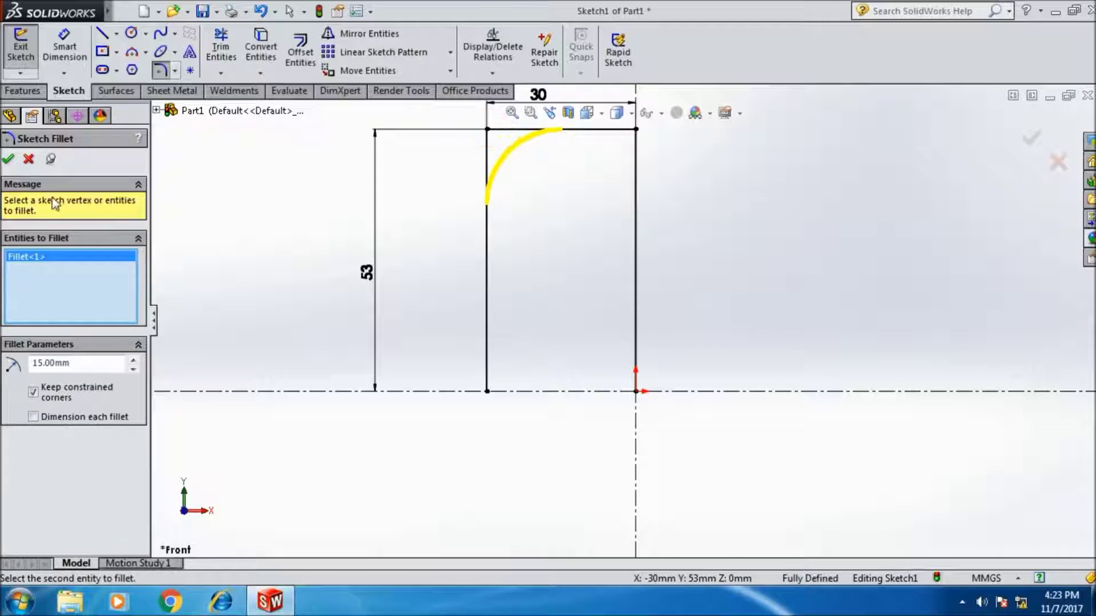
left_click(10, 162)
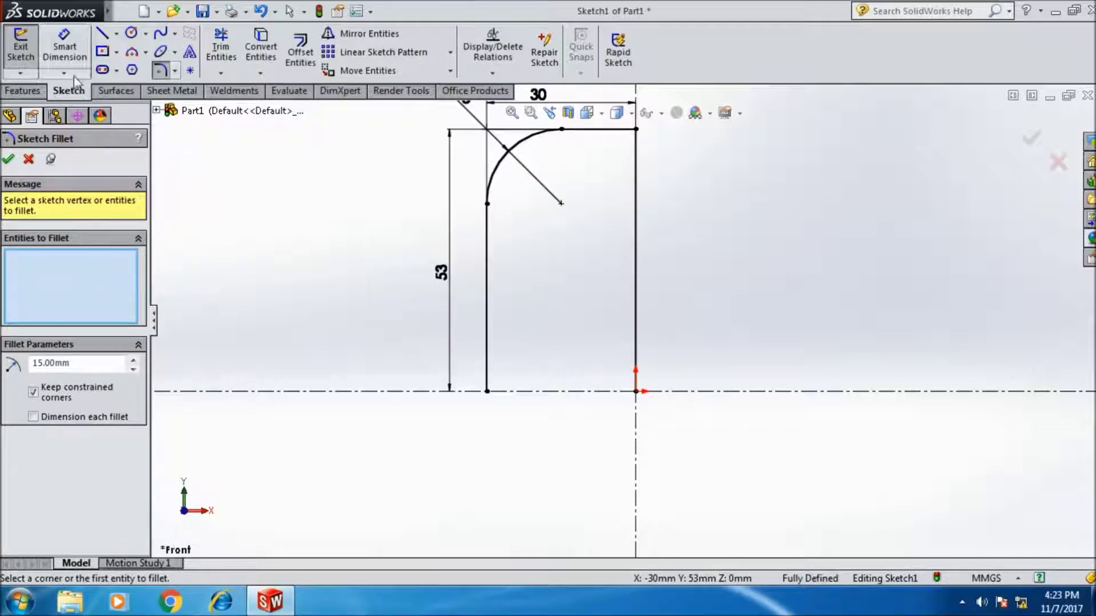
left_click(7, 161)
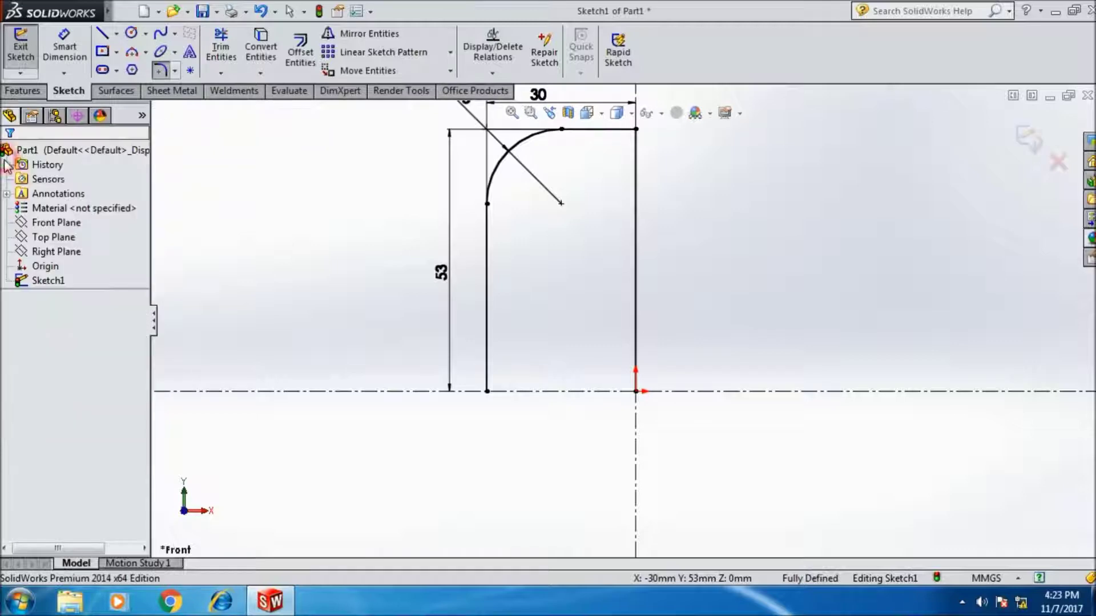
Draw a three-point arc from the left vertical line down to the centreline near the axis.
left_click(132, 54)
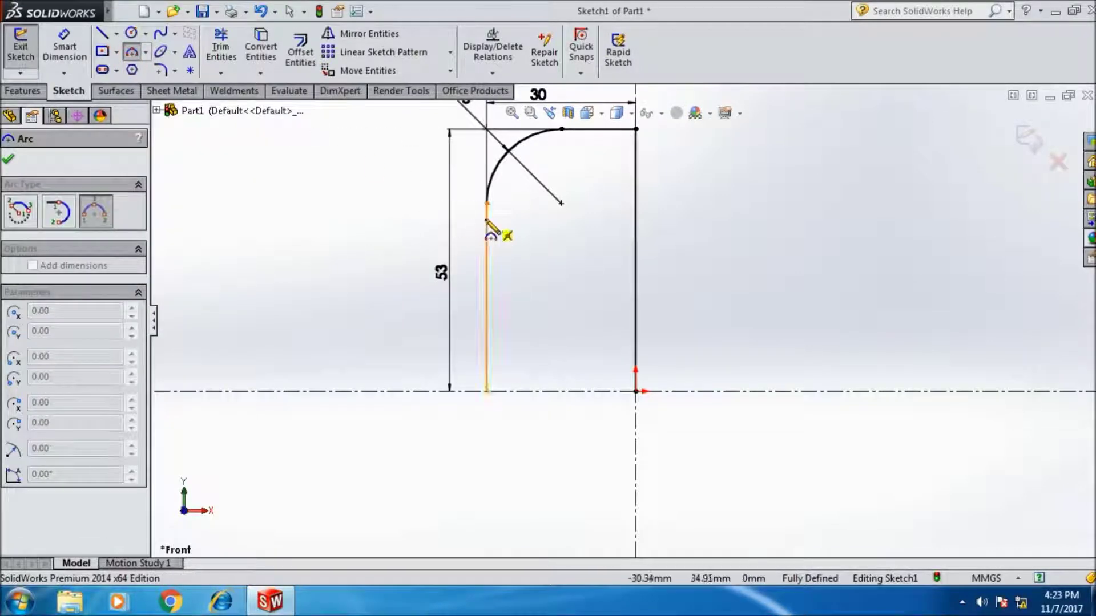
left_click(485, 219)
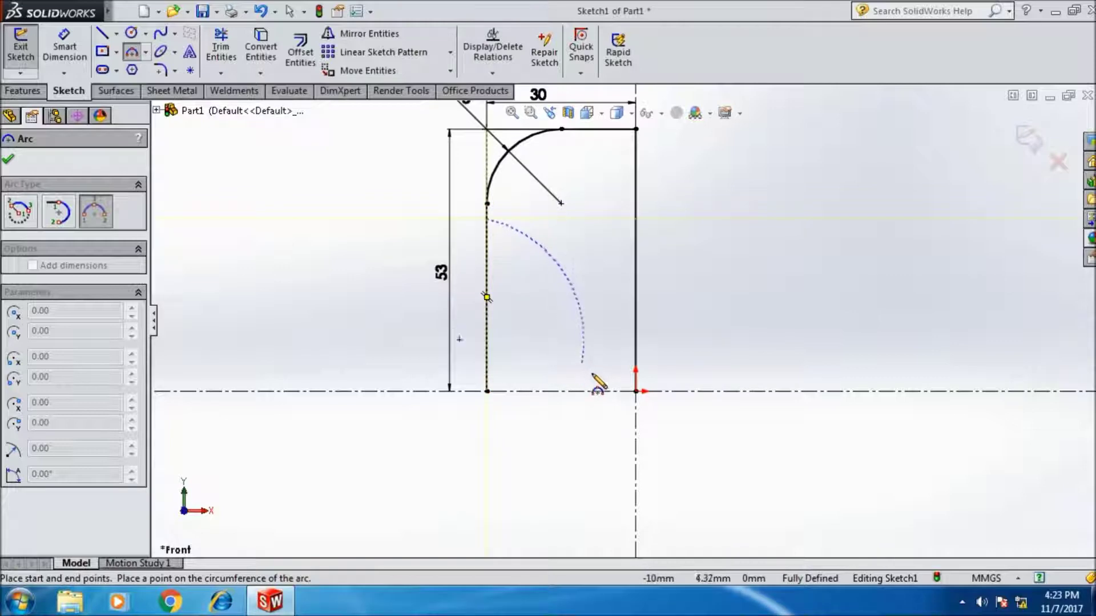
left_click(615, 392)
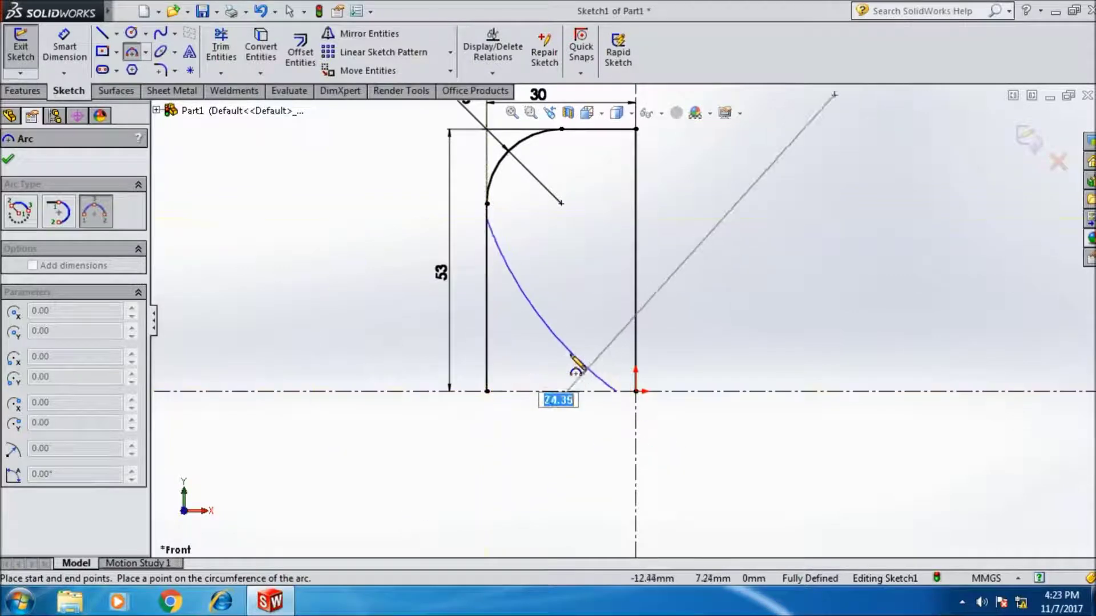
left_click(554, 352)
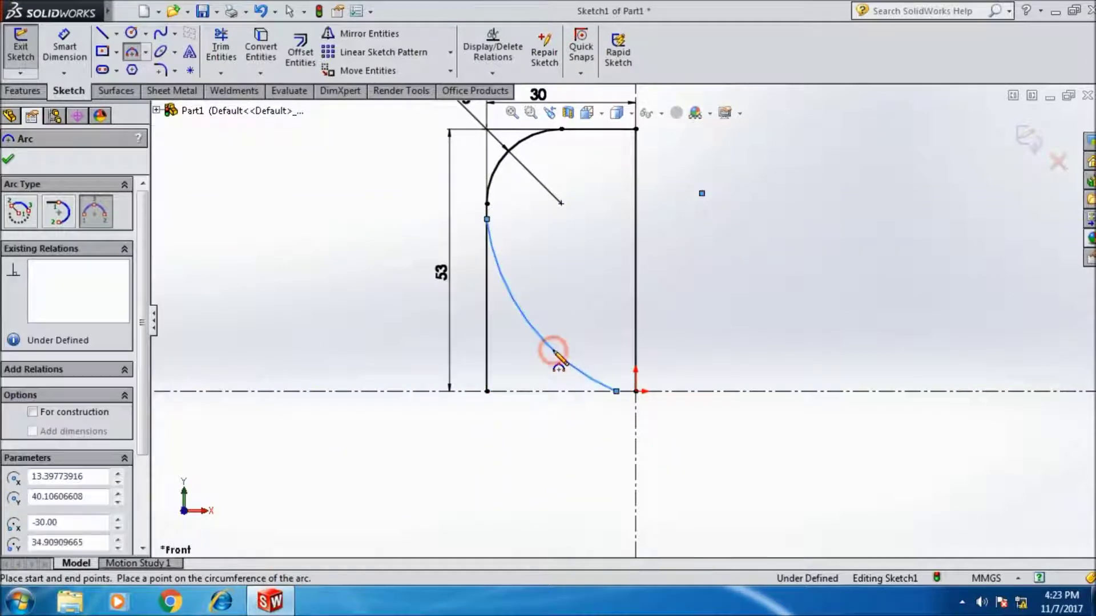
left_click(8, 160)
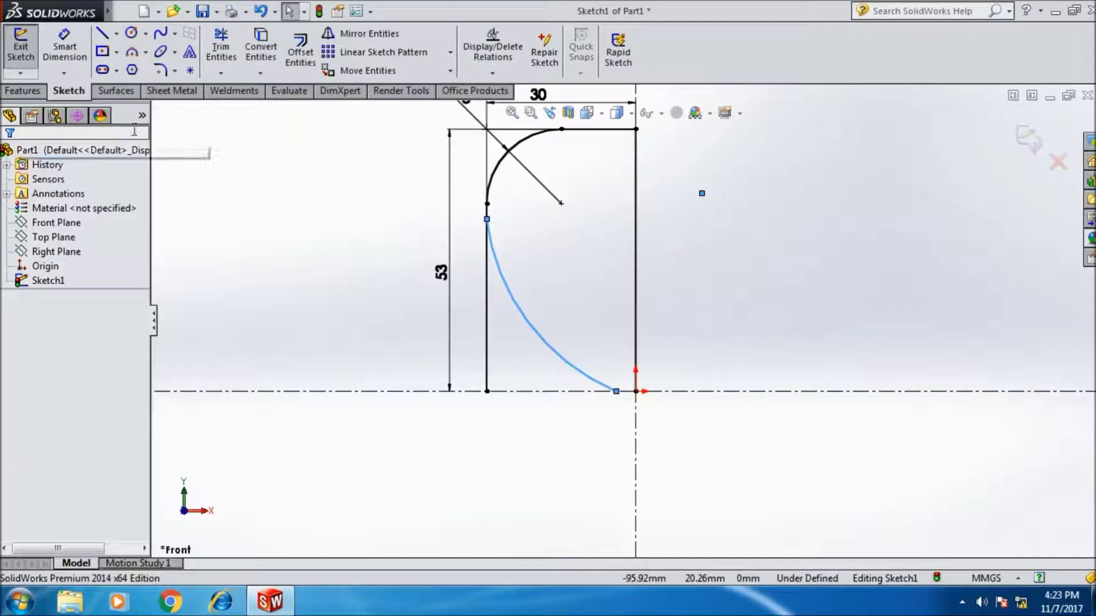
Dimension the arc's radius to 50 mm.
left_click(65, 46)
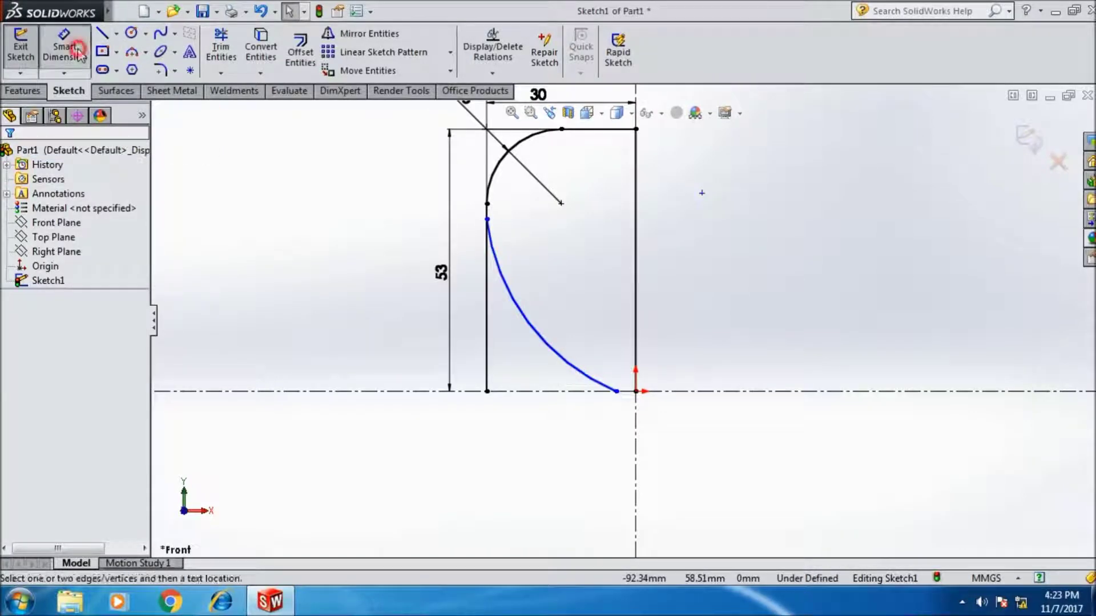
left_click(556, 344)
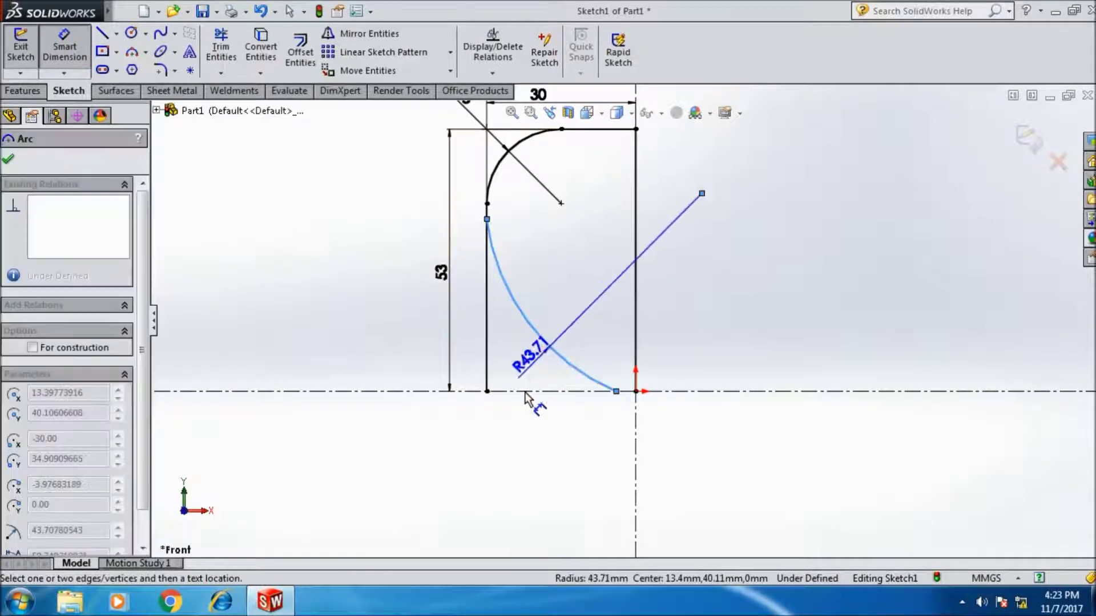
left_click(468, 454)
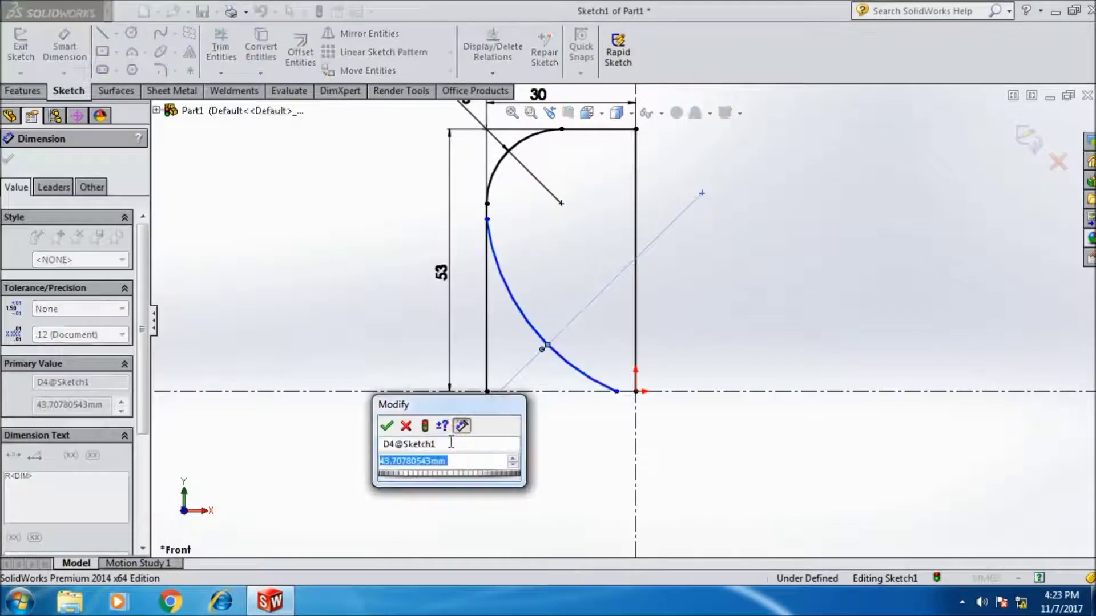
type("50")
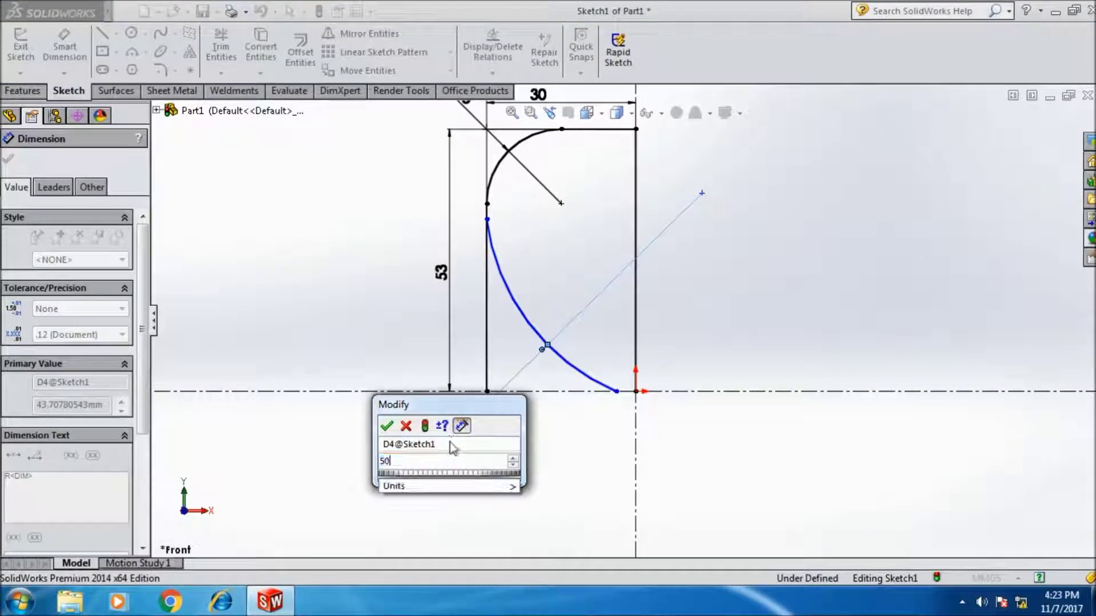
left_click(386, 426)
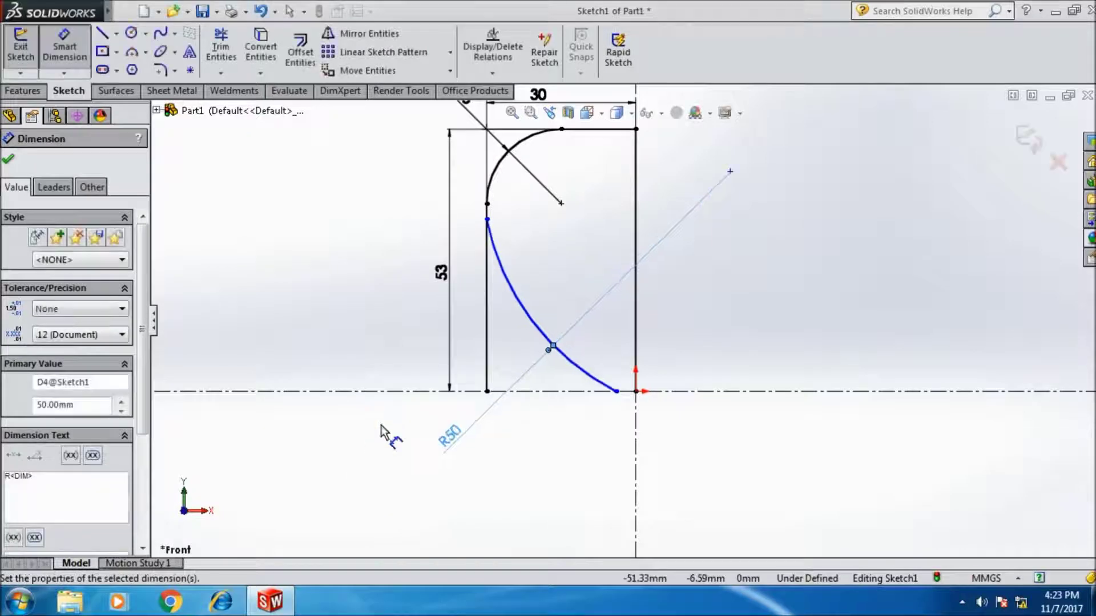
left_click(8, 159)
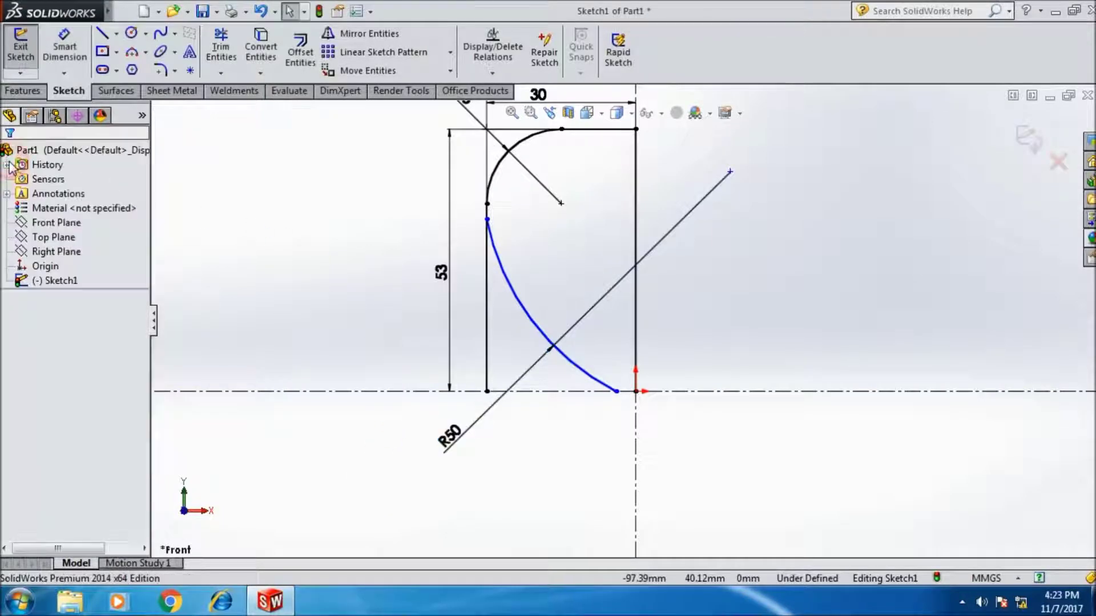
scroll(499, 196, "down", 2)
Add a Tangent relation between the left vertical line and the R50 arc.
left_click(496, 275)
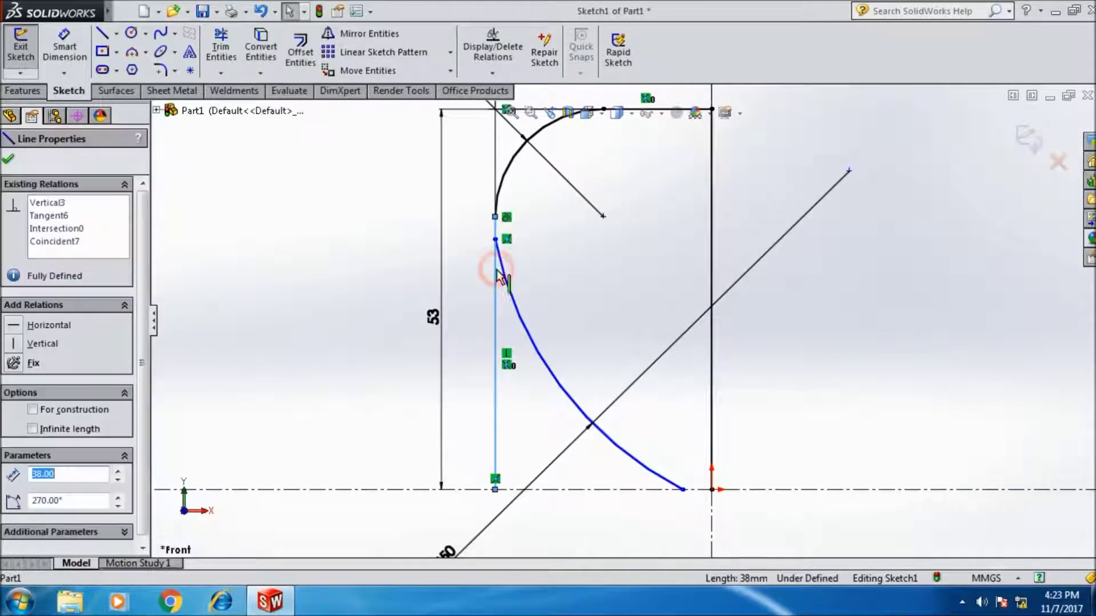
left_click(512, 285, "ctrl")
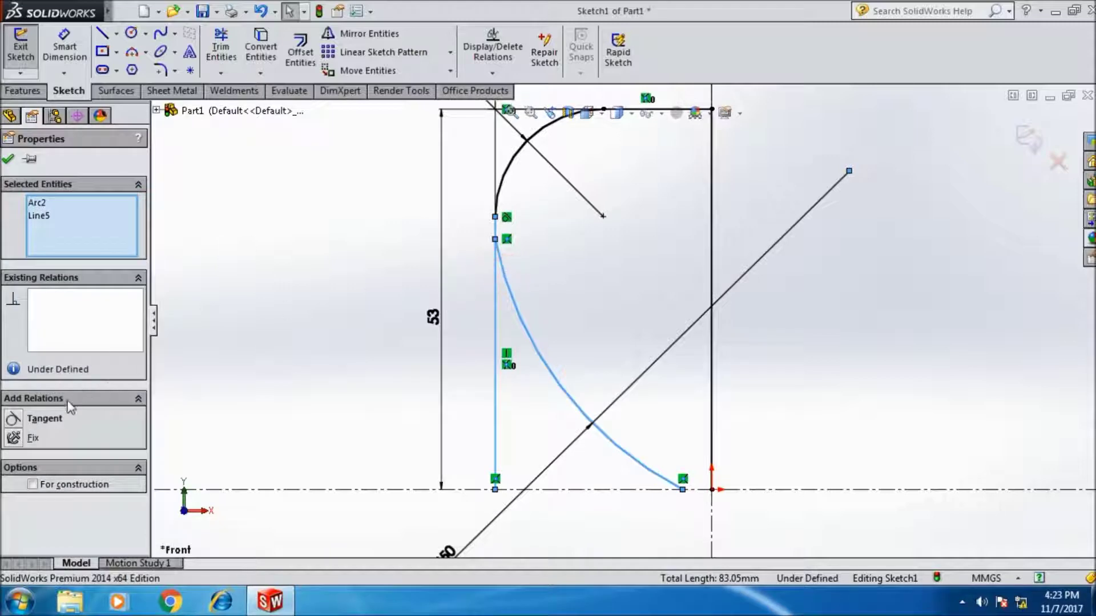
left_click(45, 419)
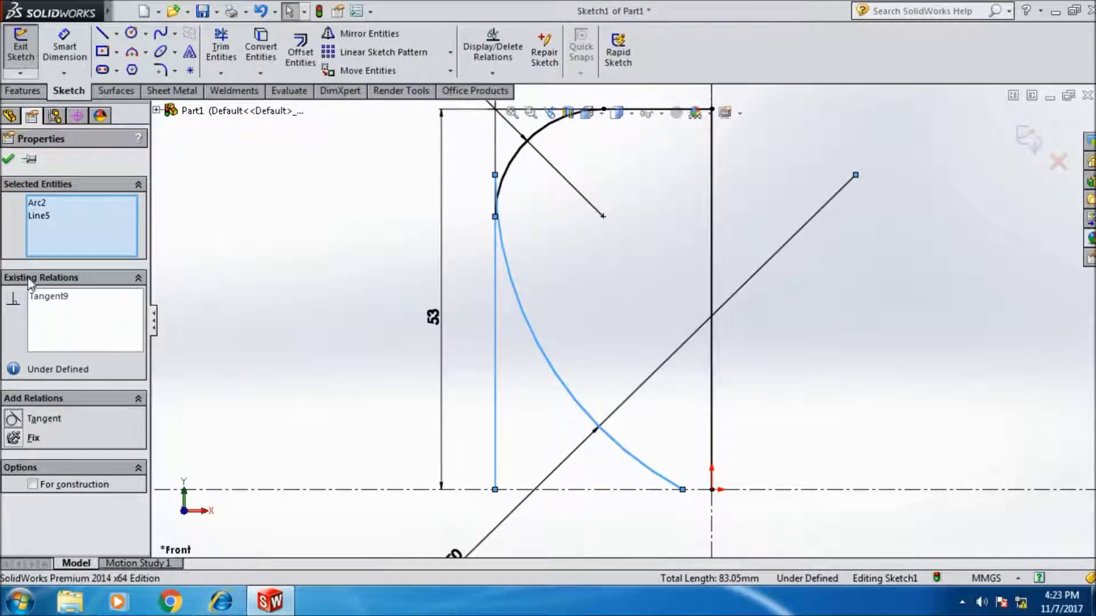
left_click(7, 160)
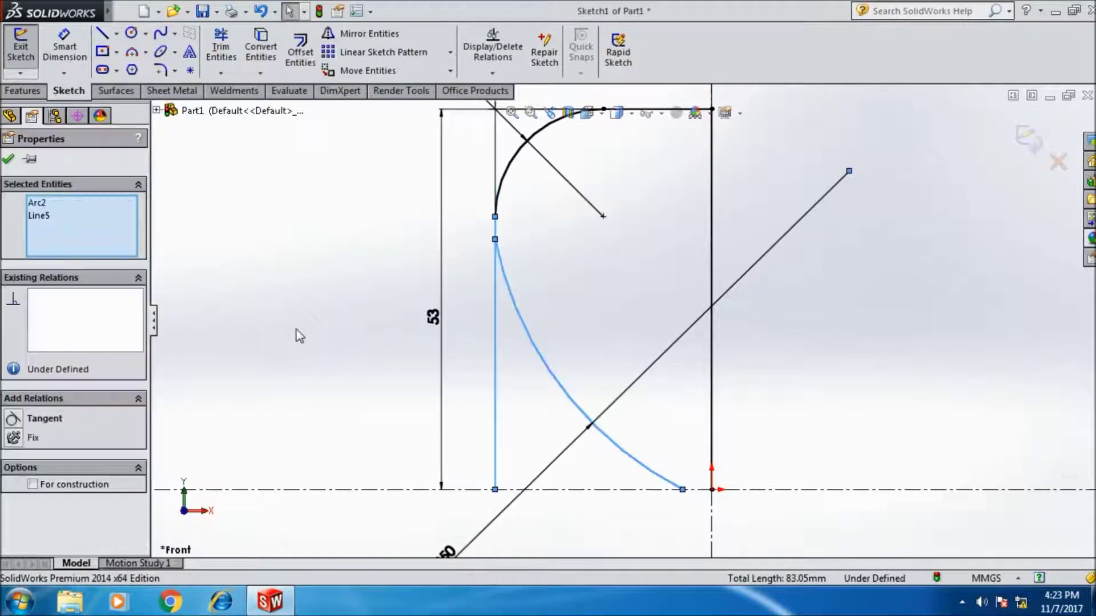
Check the relations between the arc's upper endpoint and the vertical line.
left_click(8, 165)
left_click(318, 306)
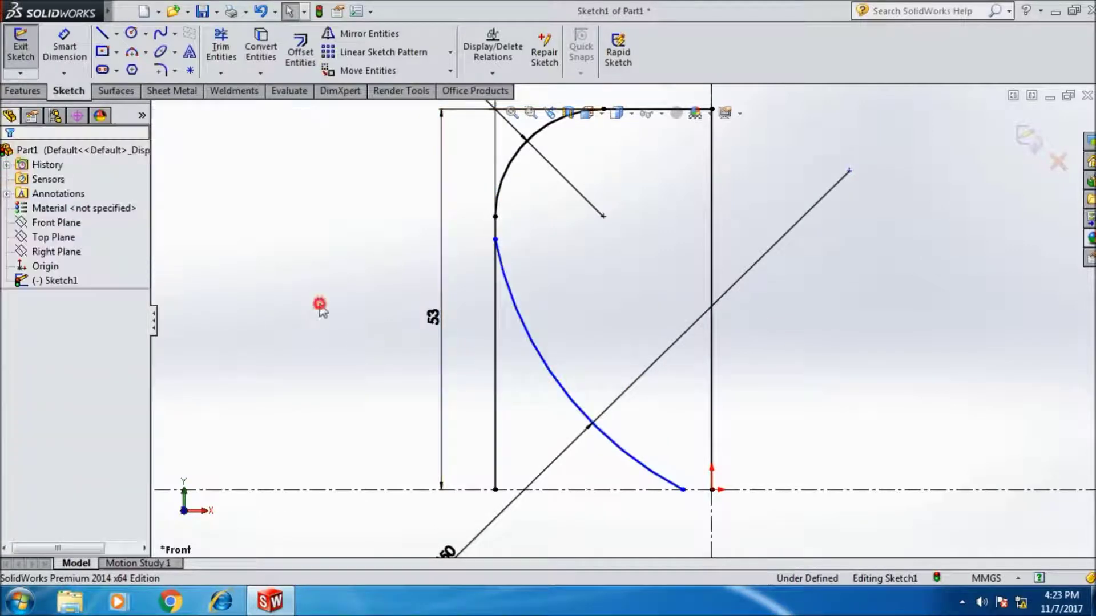
scroll(494, 245, "down", 5)
left_click(518, 240)
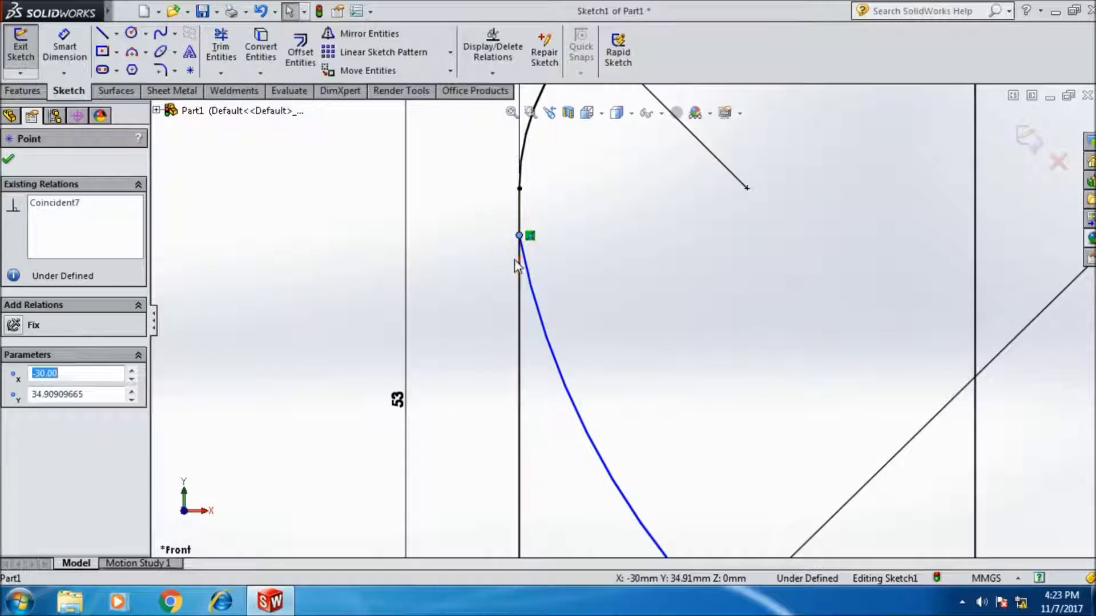
left_click(519, 260, "ctrl")
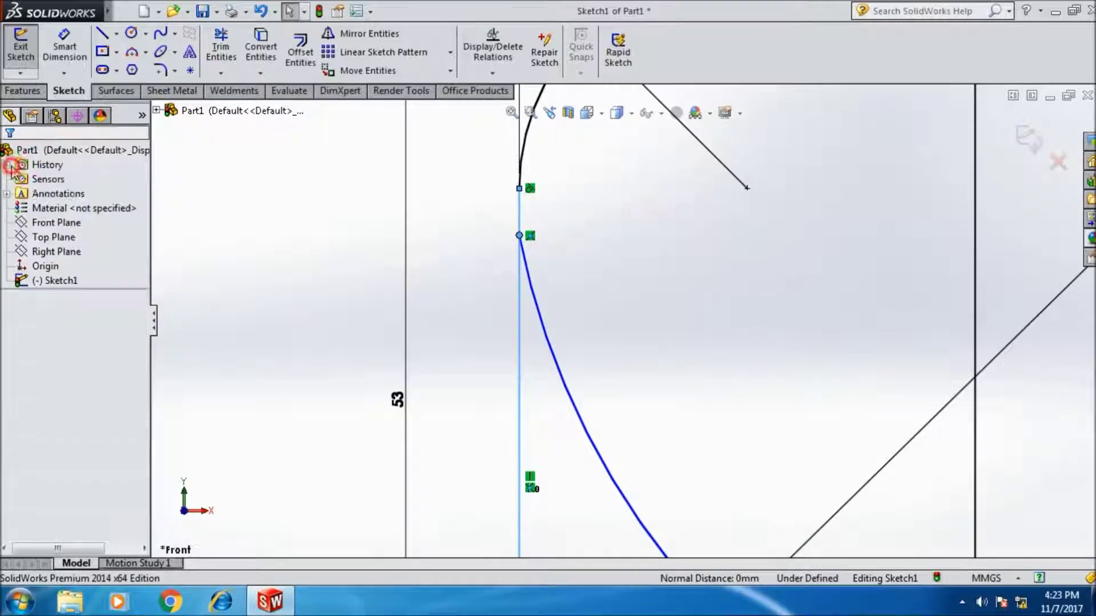
left_click(8, 160)
key("f")
scroll(720, 483, "down", 3)
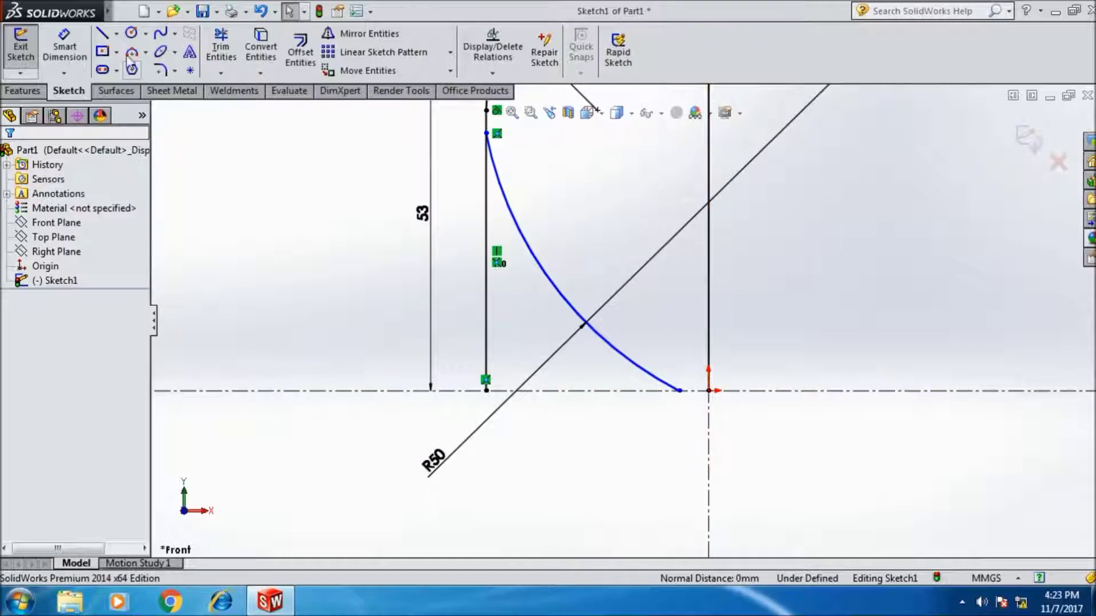
left_click(110, 37)
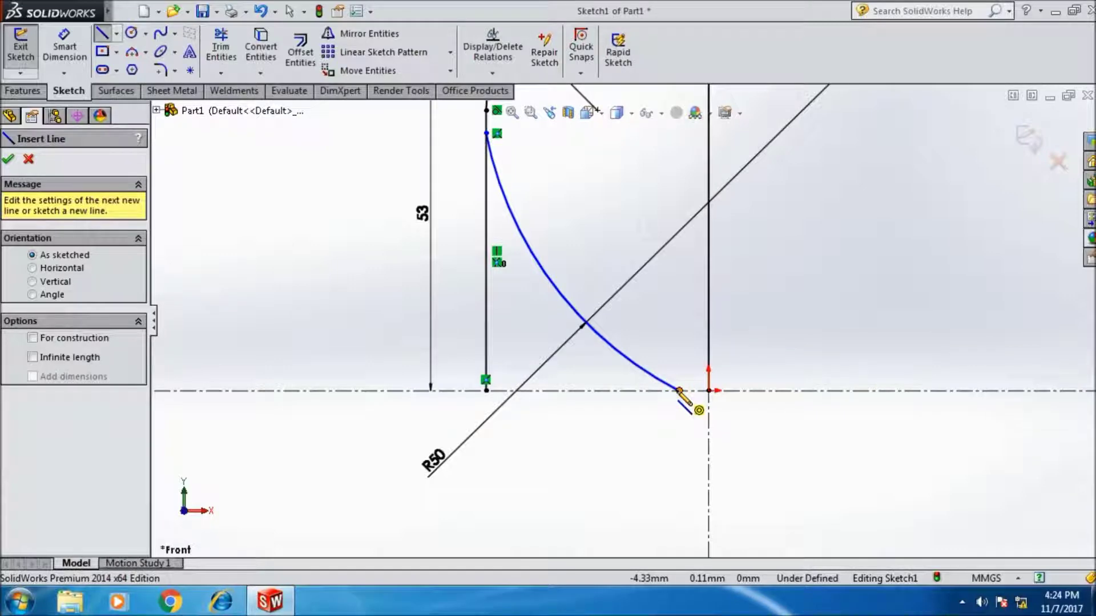
Draw a short horizontal line along the centreline from the arc's lower end to the axis.
left_click(679, 391)
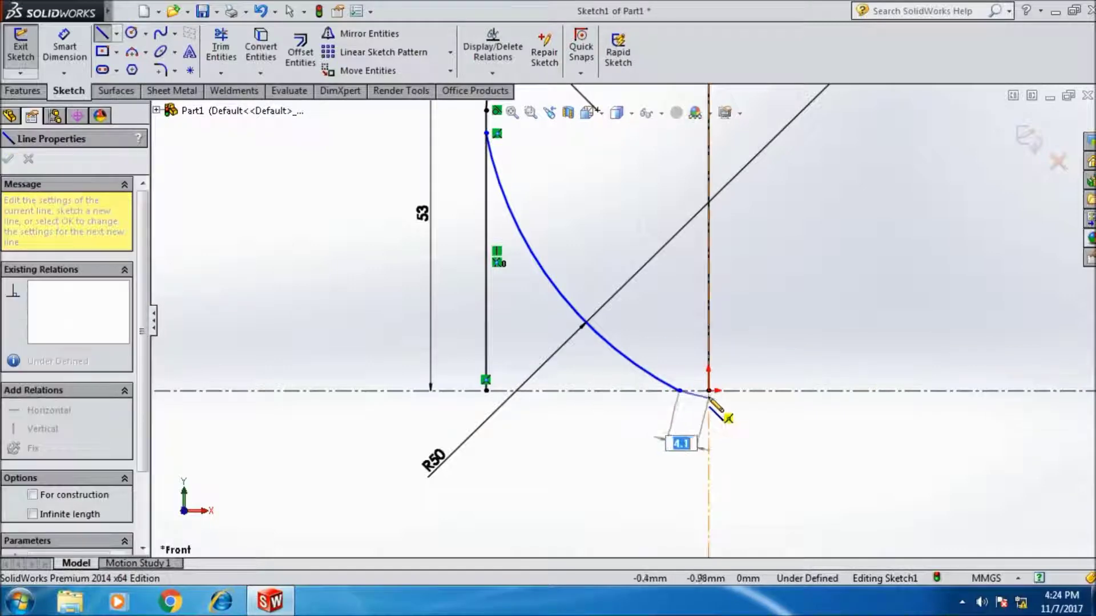
left_click(708, 391)
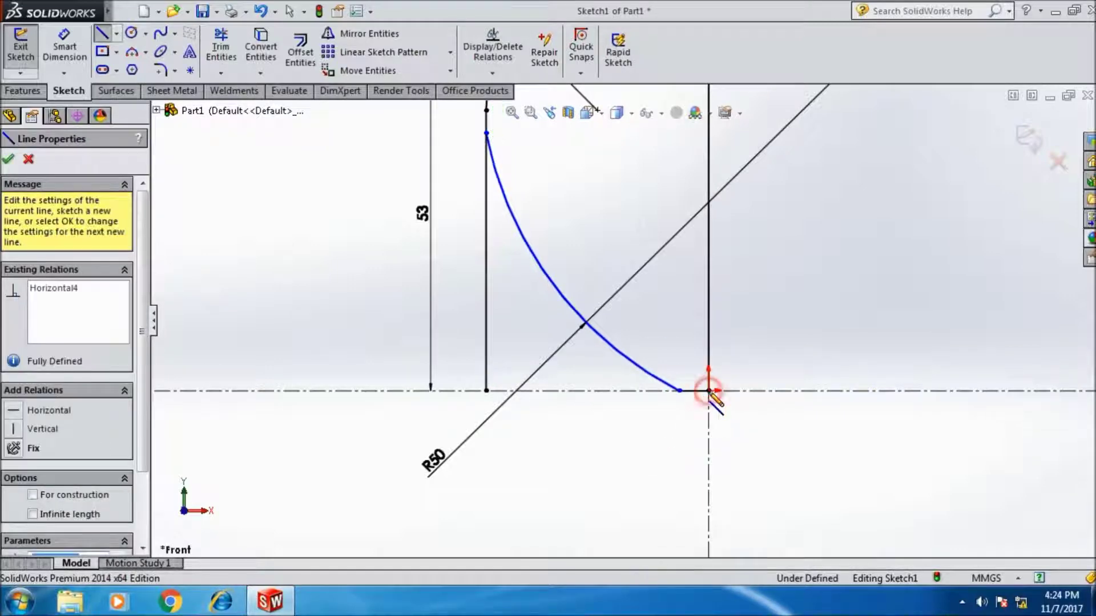
left_click(8, 162)
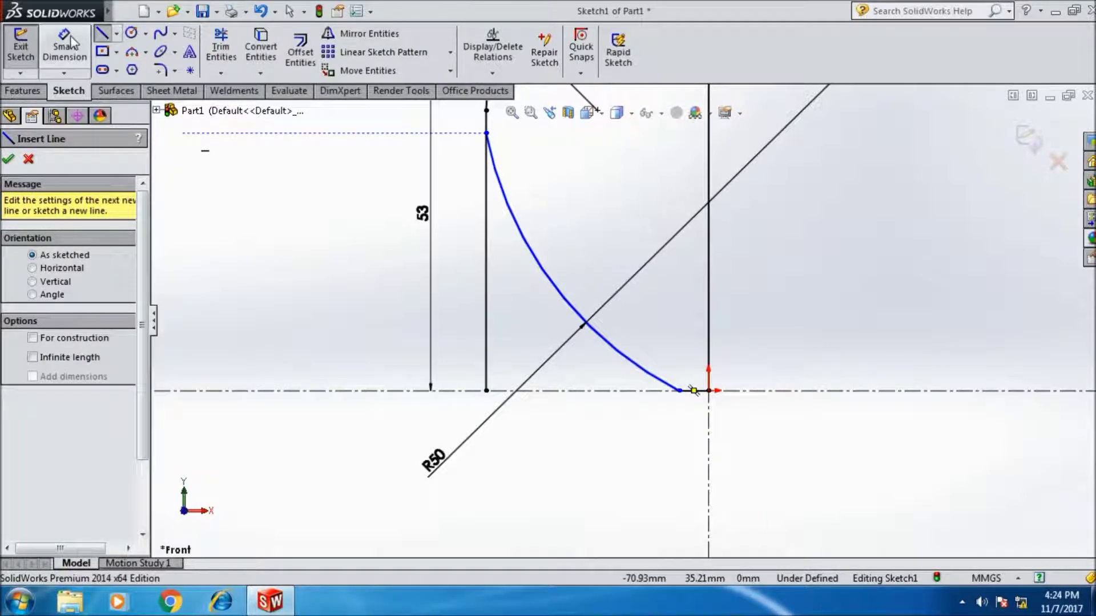
left_click(7, 161)
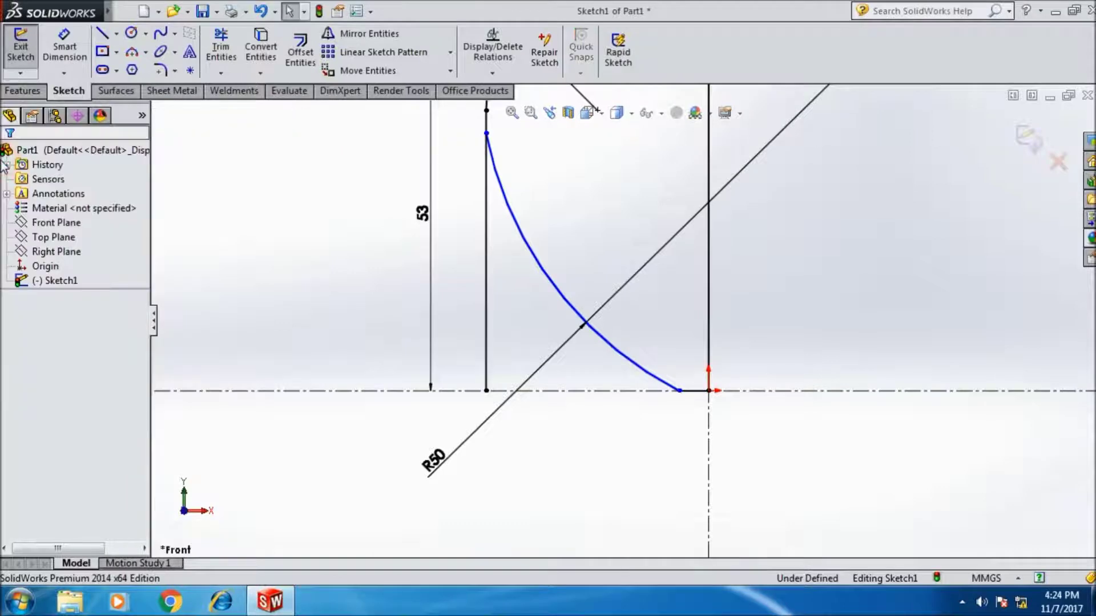
left_click(63, 61)
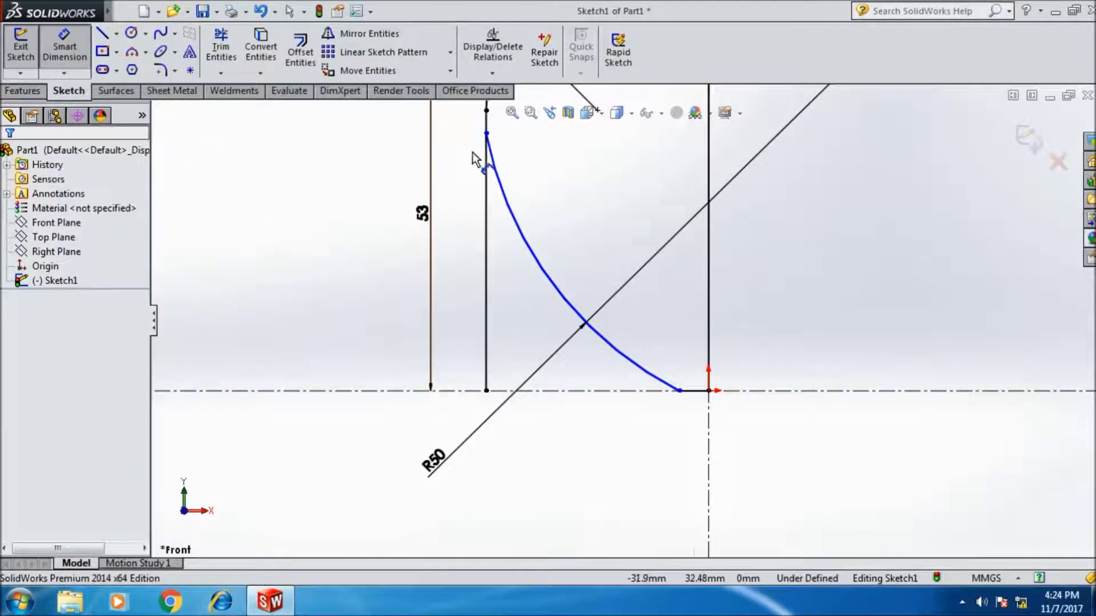
Trim away the leftover vertical line segment below the arc's start.
scroll(472, 159, "up", 3)
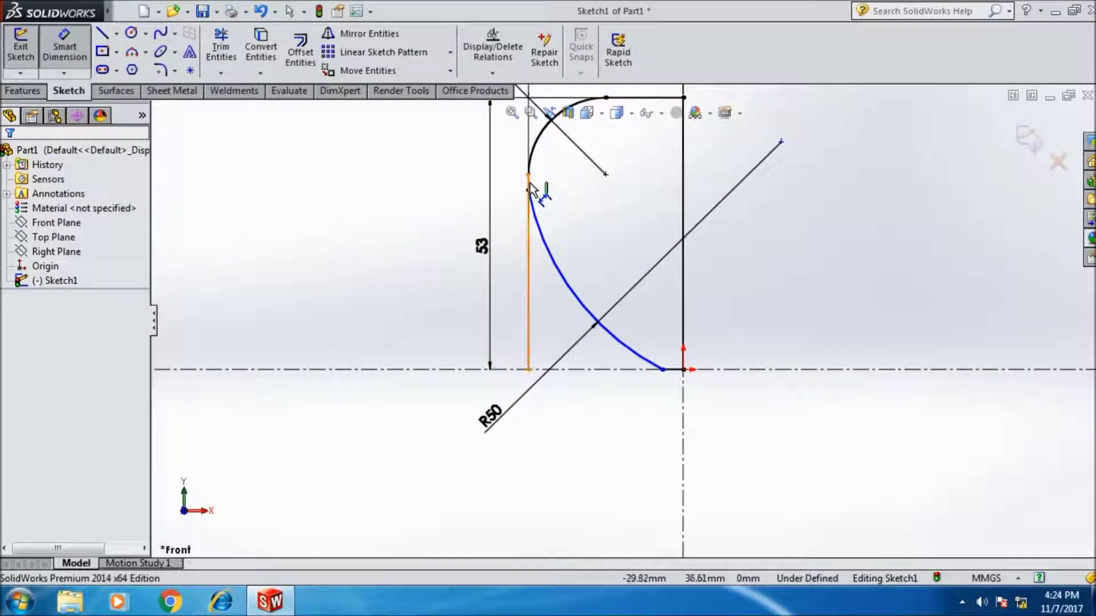
left_click(220, 50)
left_click_drag(473, 291, 536, 300)
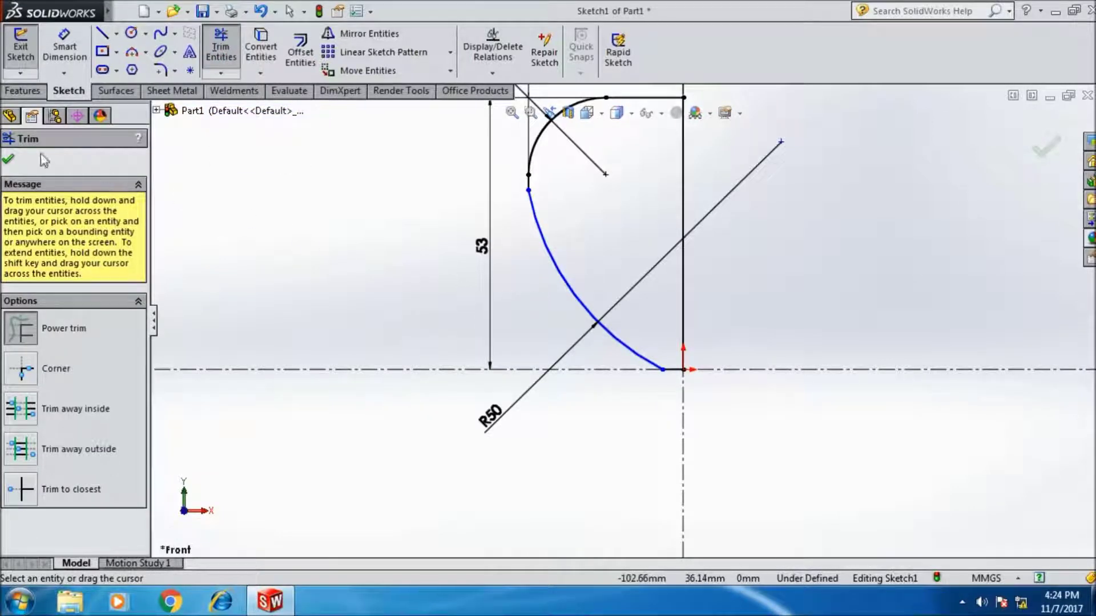
left_click(8, 160)
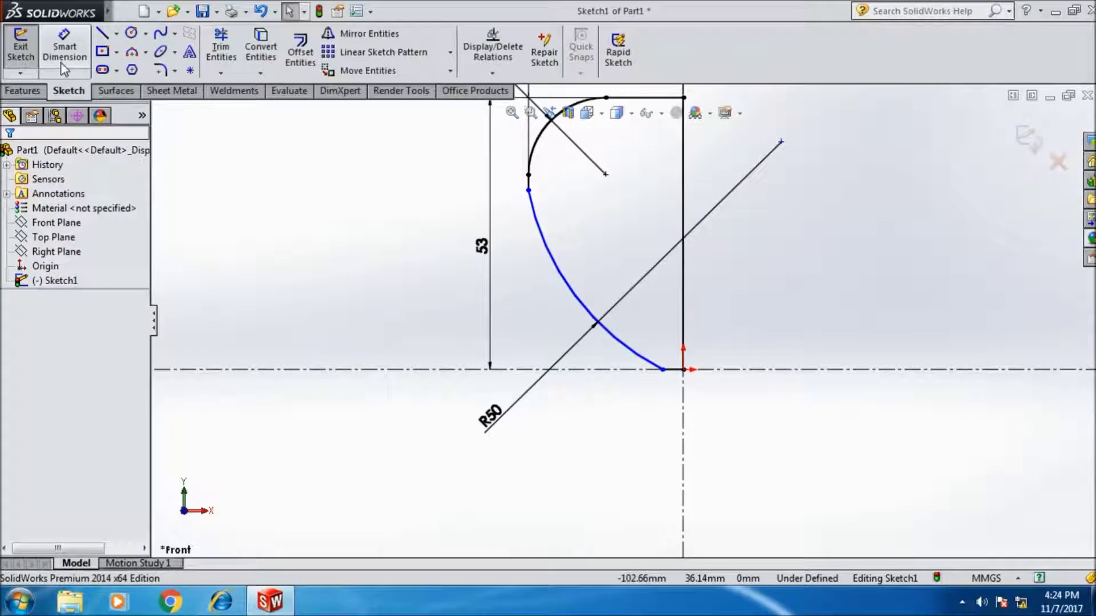
Add a 20 mm horizontal dimension between the arc's upper and lower endpoints.
left_click(85, 61)
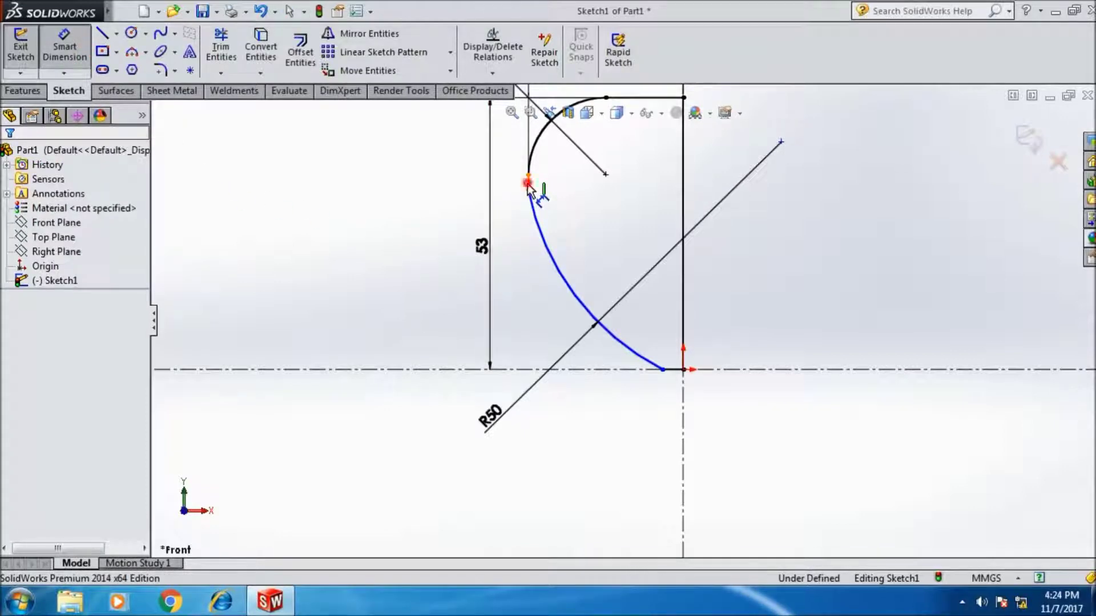
left_click(528, 183)
left_click(662, 369)
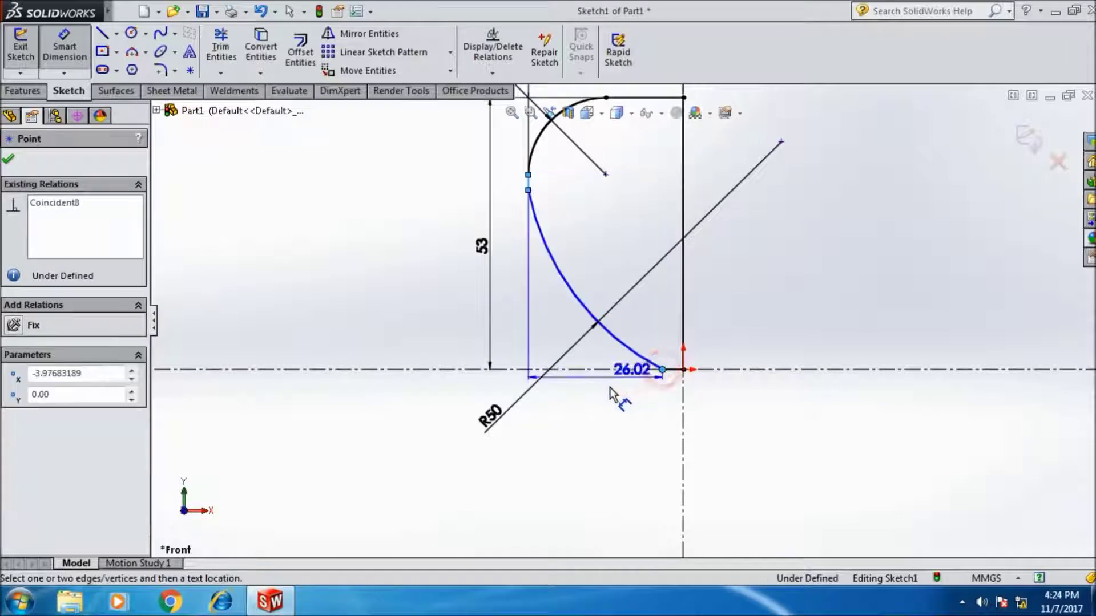
left_click(592, 415)
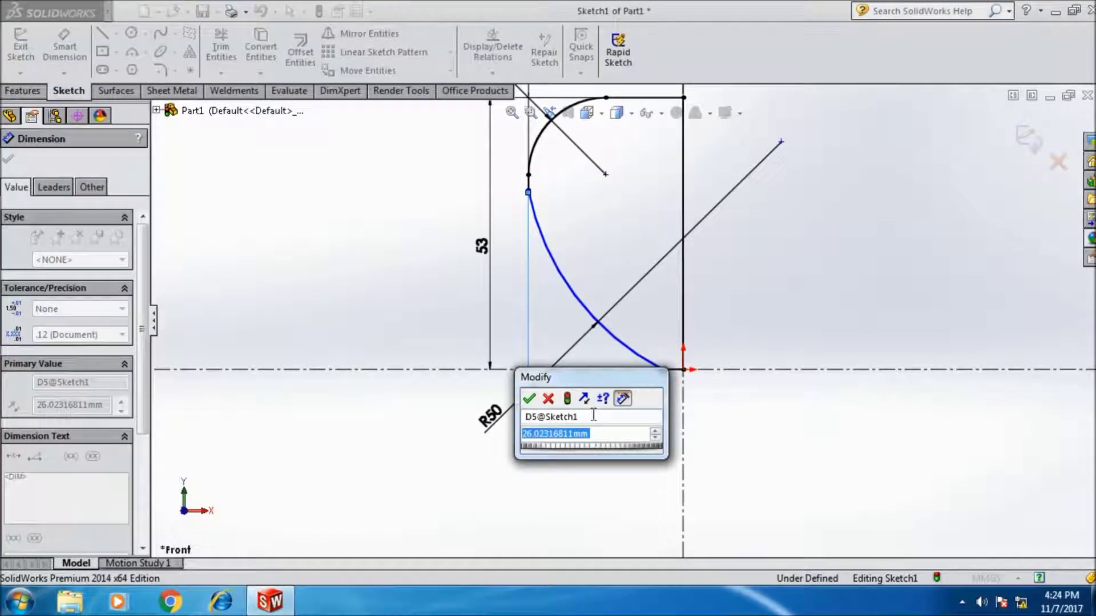
type("20")
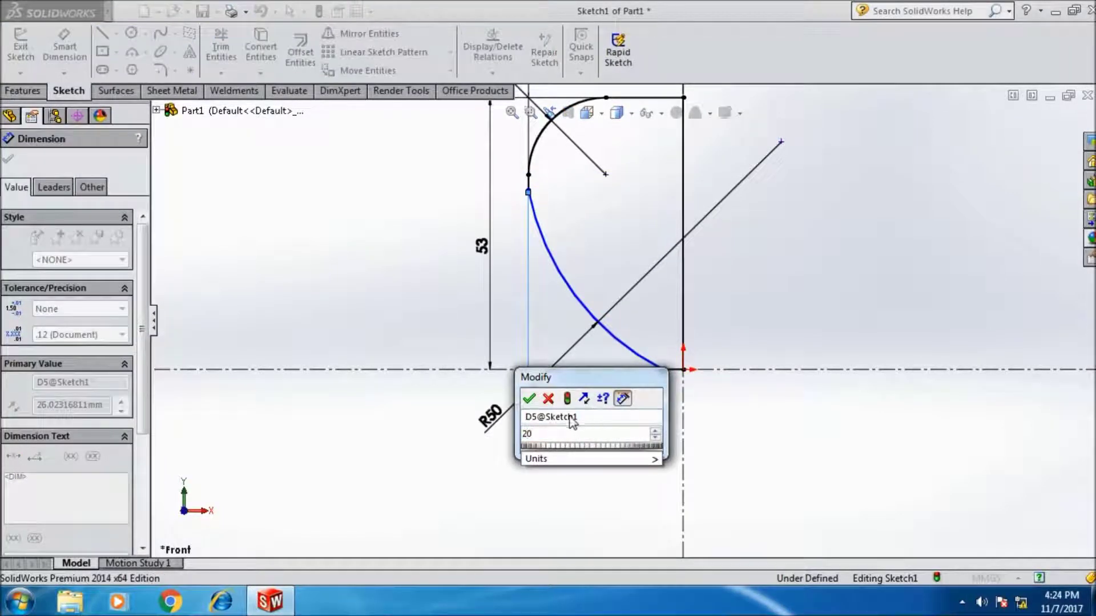
left_click(529, 398)
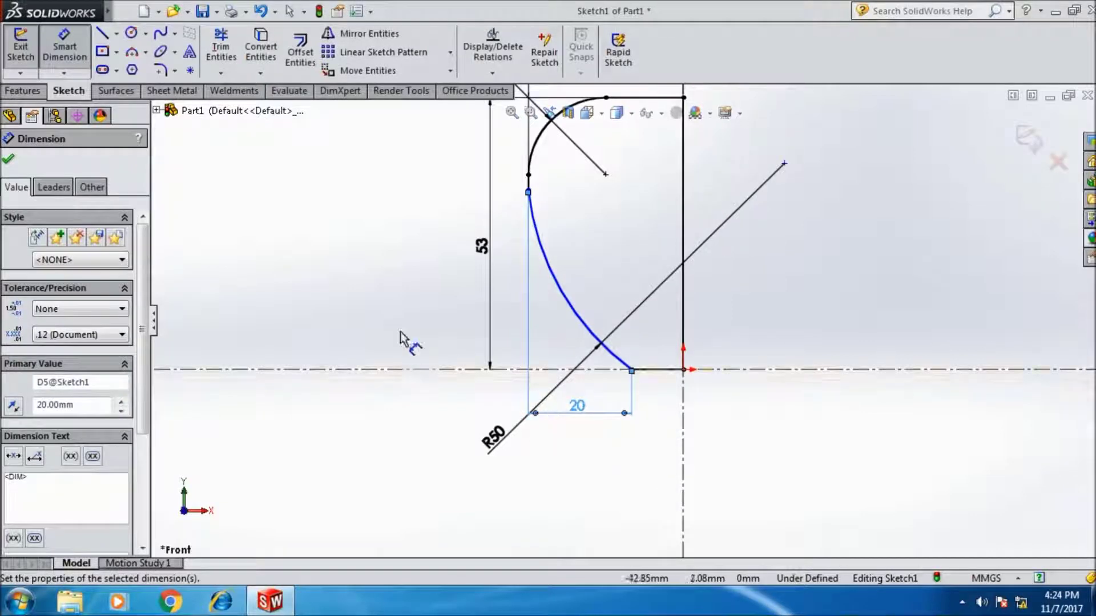
left_click(8, 159)
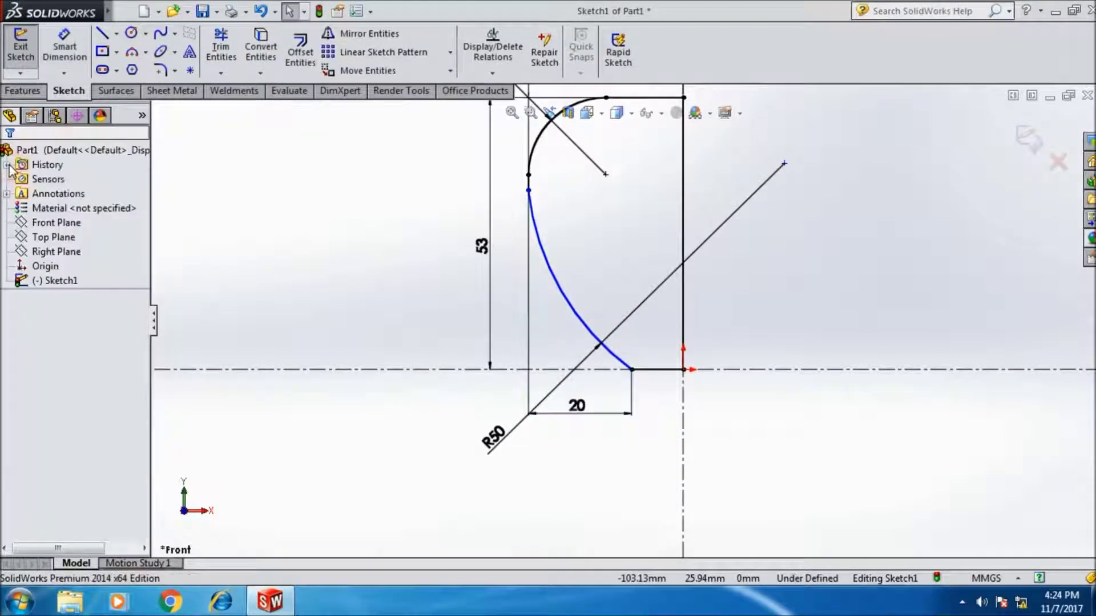
Zoom in and out to inspect the closed profile with its 30, 53, R15 and 20 mm dimensions.
scroll(540, 211, "down", 3)
scroll(532, 193, "down", 1)
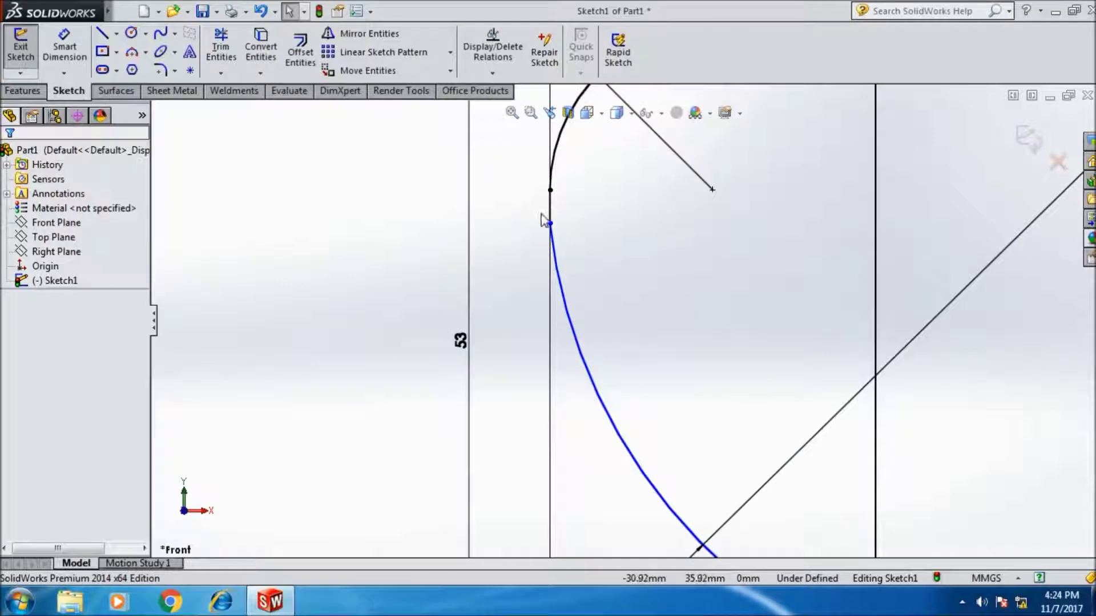
scroll(584, 245, "up", 4)
scroll(685, 457, "down", 3)
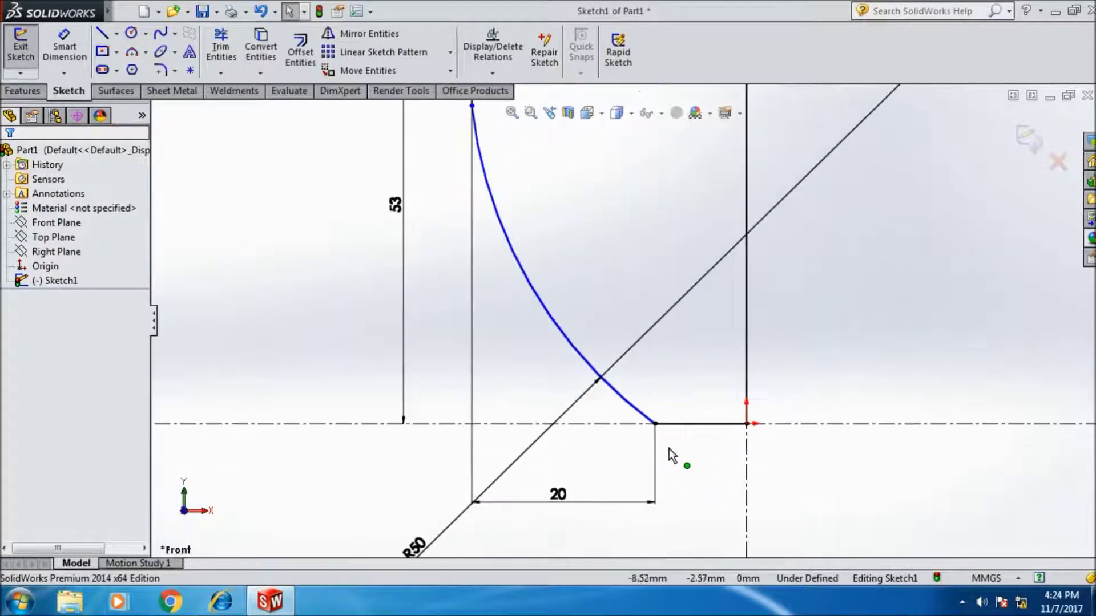
scroll(594, 276, "up", 3)
scroll(582, 234, "down", 1)
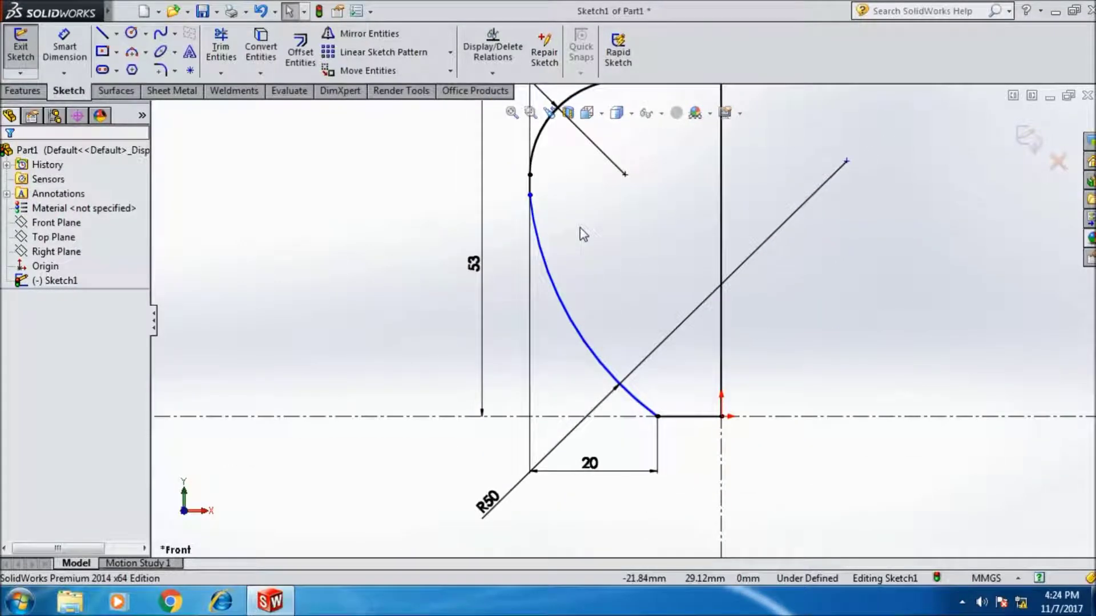
scroll(580, 227, "up", 2)
scroll(618, 153, "down", 1)
scroll(616, 154, "down", 1)
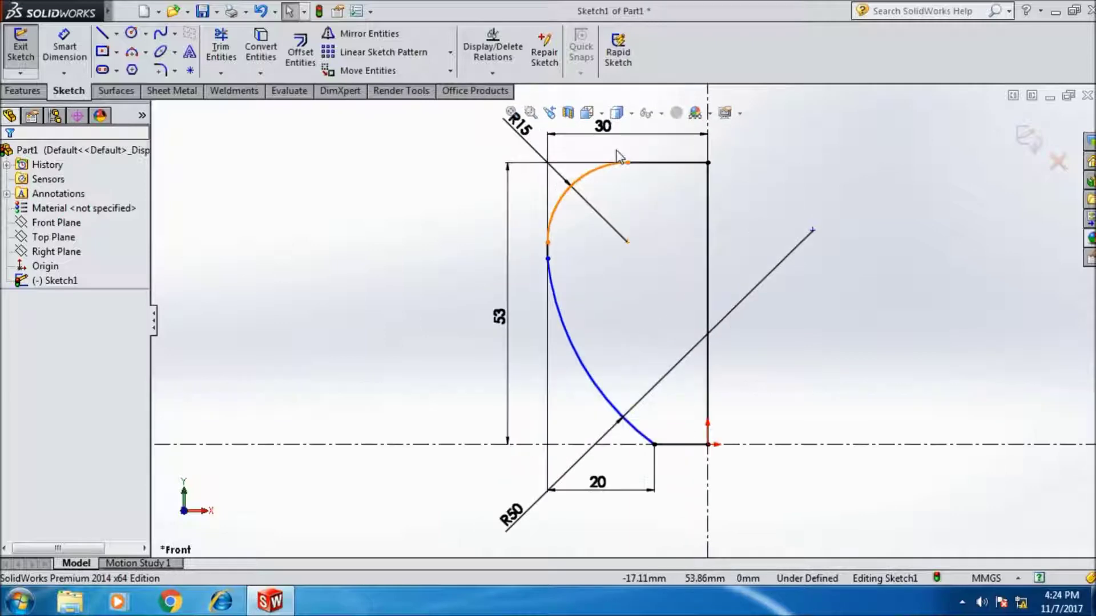
scroll(659, 210, "down", 1)
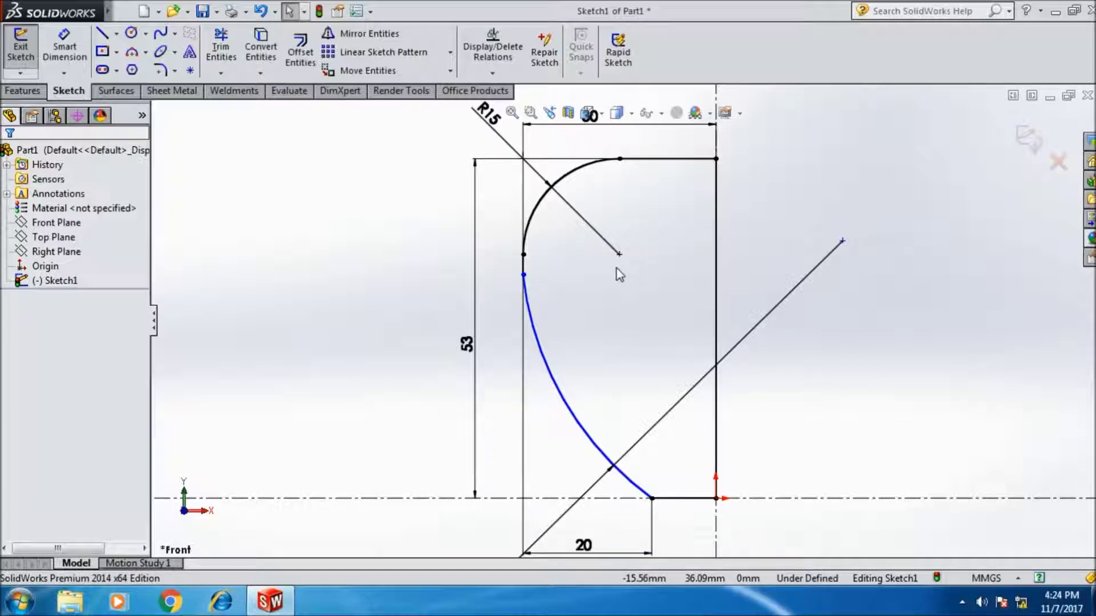
left_click(101, 33)
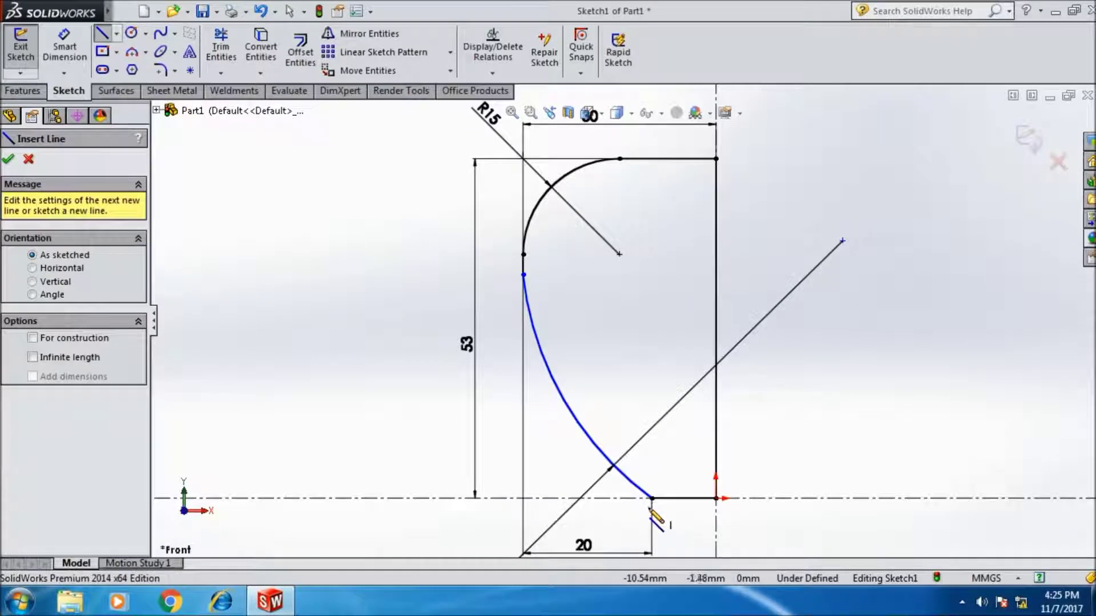
Delete the 20 mm dimension from the sketch.
left_click(27, 164)
left_click(582, 550)
key("Escape")
Draw a vertical line straight up from the axis beside the arc's bottom end.
left_click(101, 35)
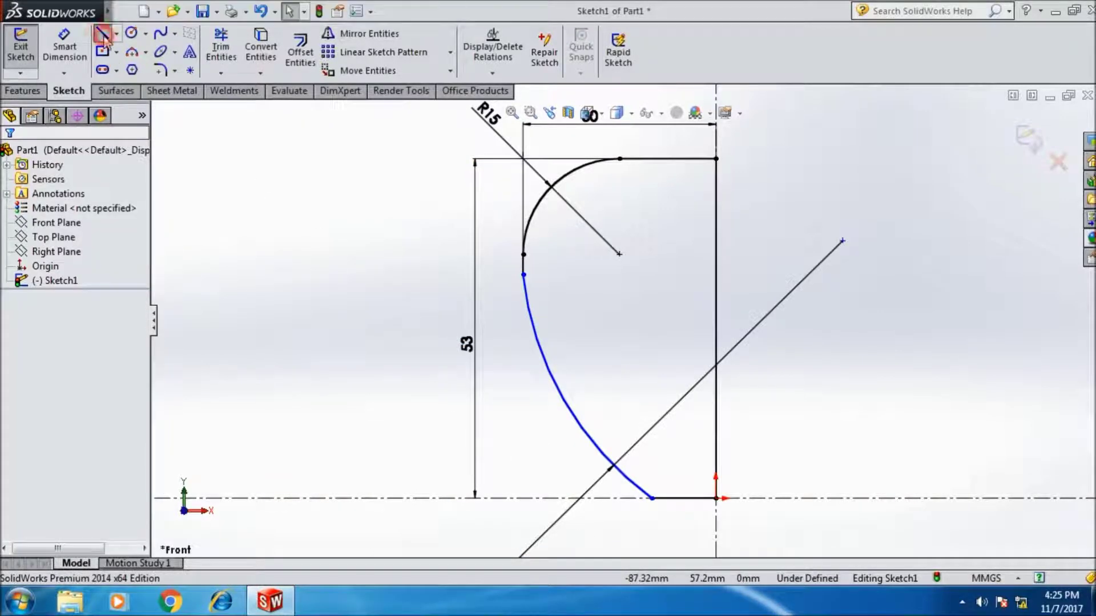
left_click(662, 498)
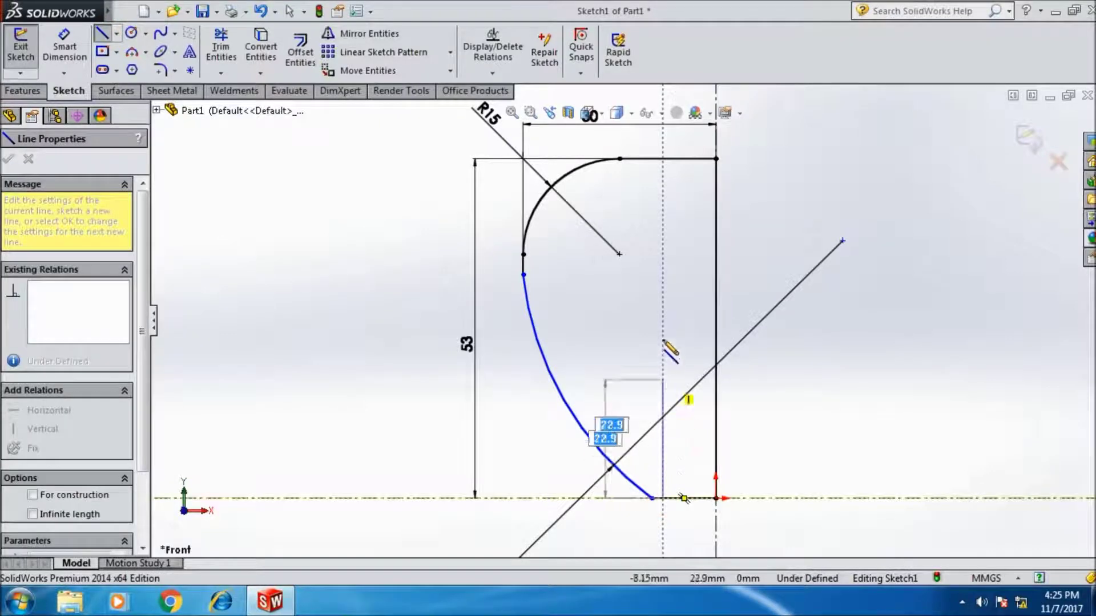
left_click(662, 284)
key("Escape")
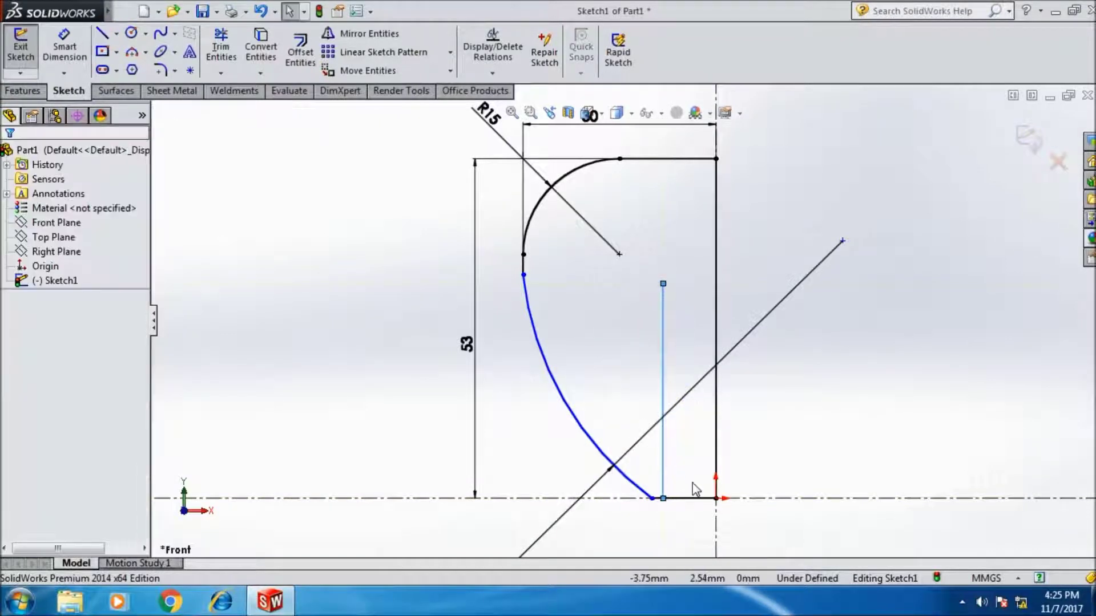
left_click(688, 497)
key("Escape")
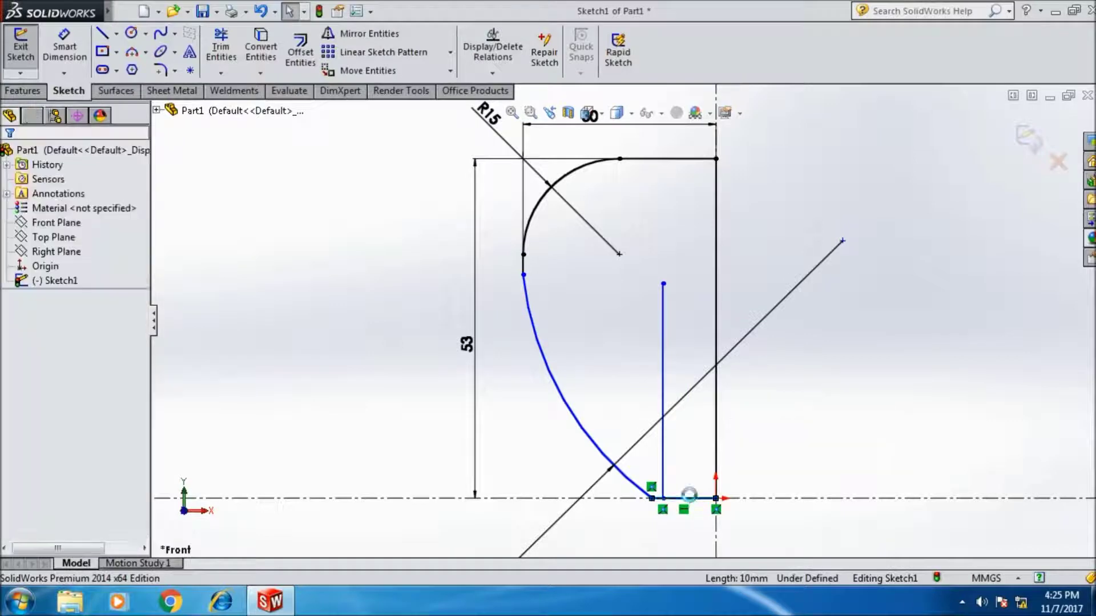
Join the arc's bottom end to the vertical line's base with a short horizontal line.
left_click(65, 47)
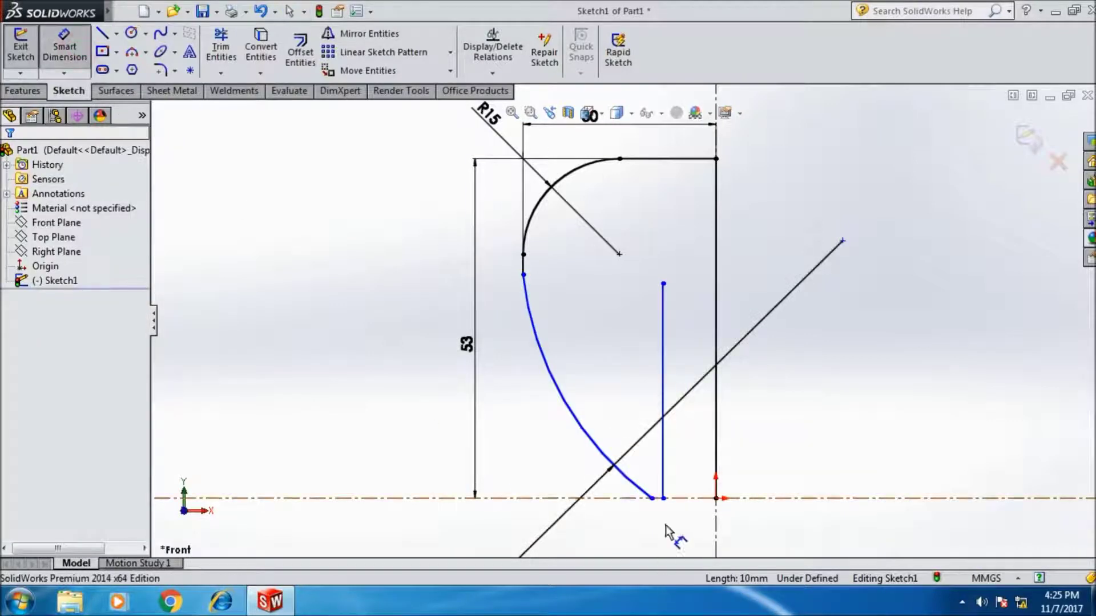
left_click(100, 35)
left_click_drag(652, 498, 663, 498)
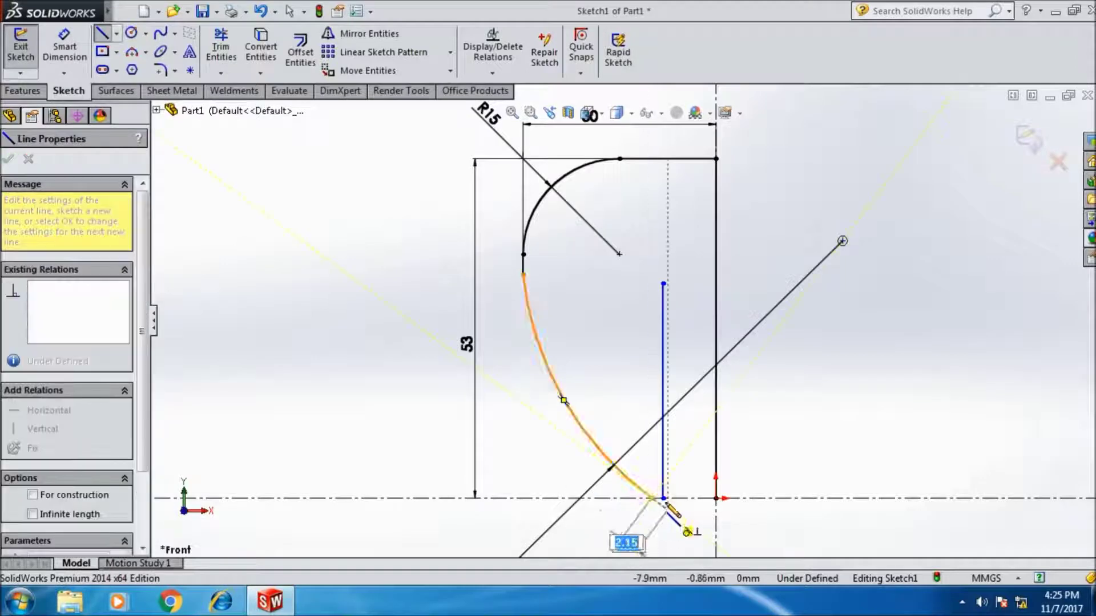
left_click(8, 159)
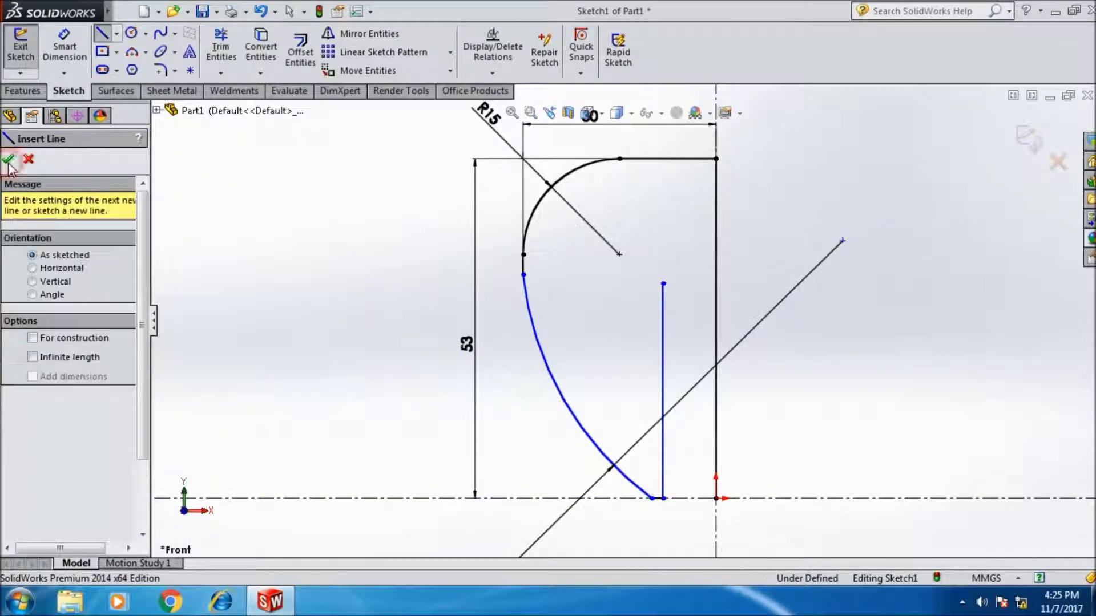
left_click(8, 159)
left_click(65, 48)
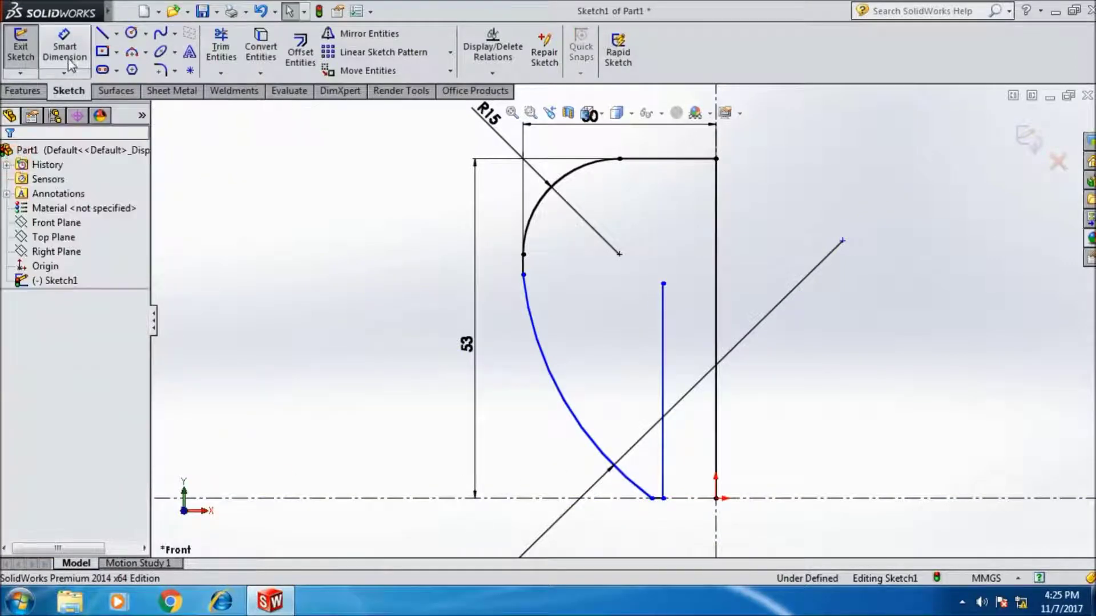
Dimension the new vertical line 20 mm from the R50 arc's upper endpoint.
left_click(523, 254)
left_click(662, 342)
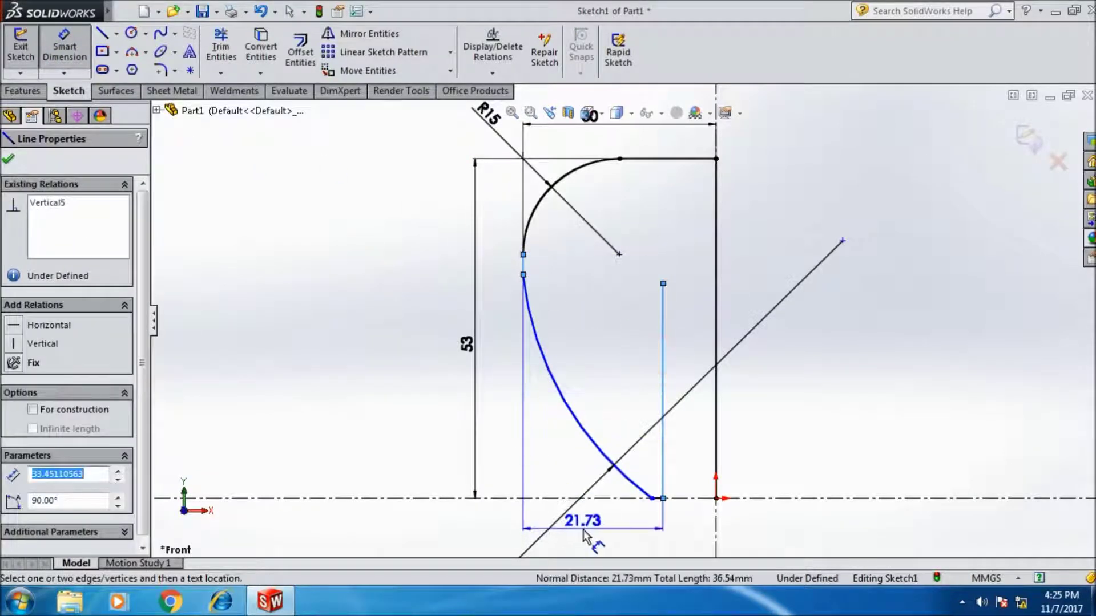
left_click(582, 521)
type("20")
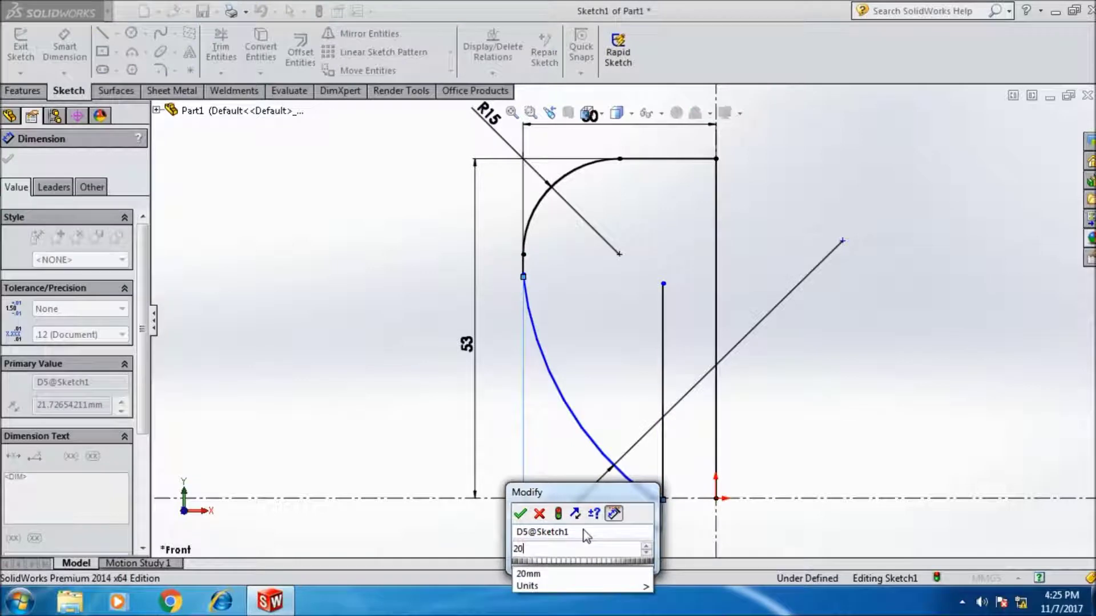
left_click(519, 514)
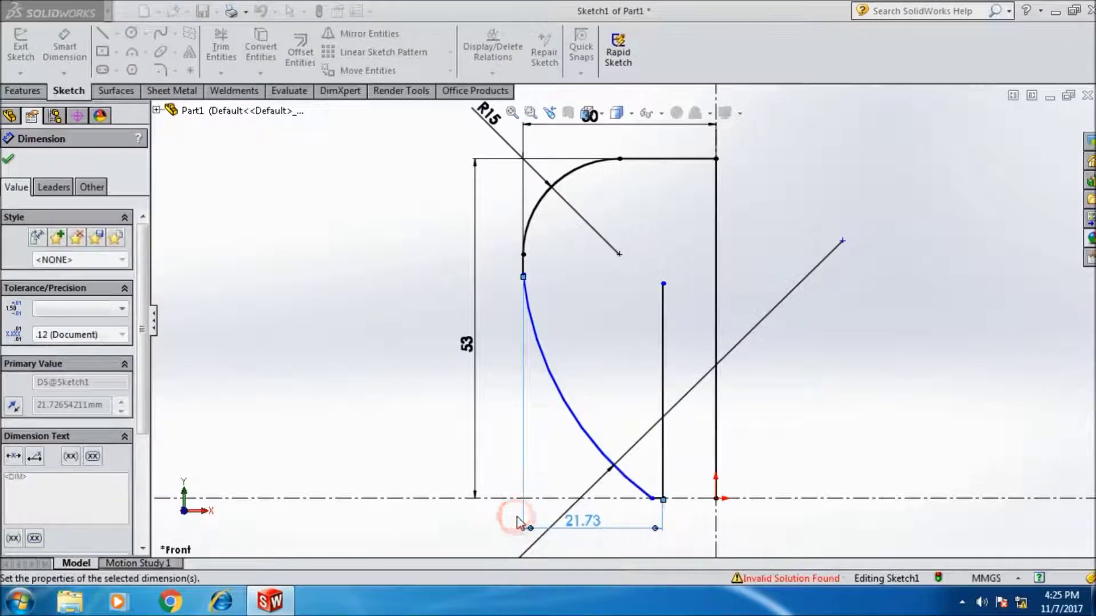
left_click(8, 159)
scroll(667, 514, "down", 3)
scroll(665, 506, "down", 1)
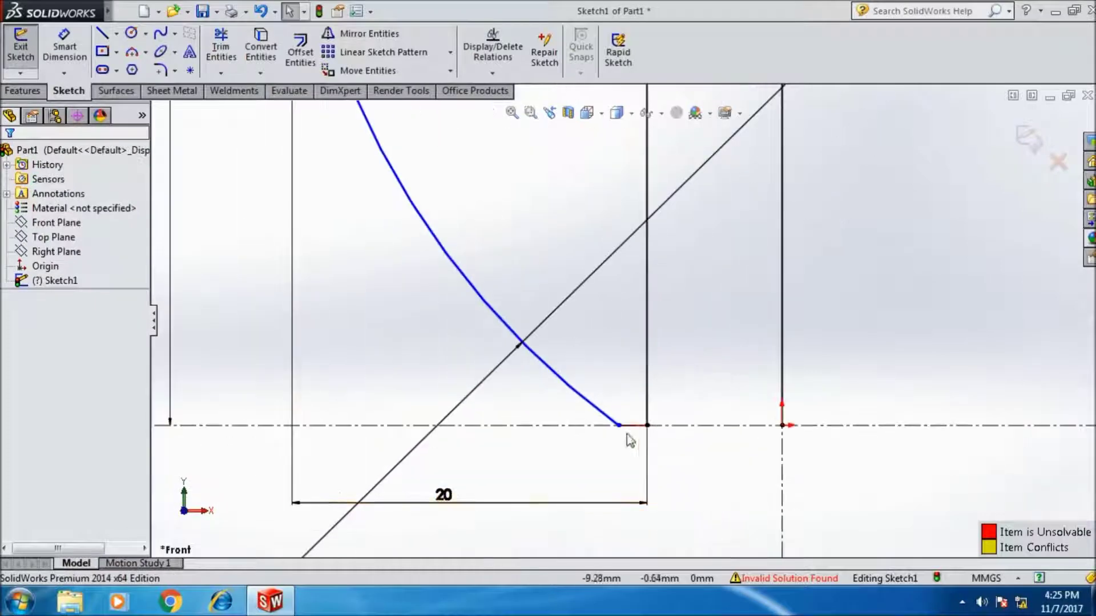
Delete the short end line, the conflicting dimension, the stray vertical line and leftover segment.
left_click(629, 427)
key("Delete")
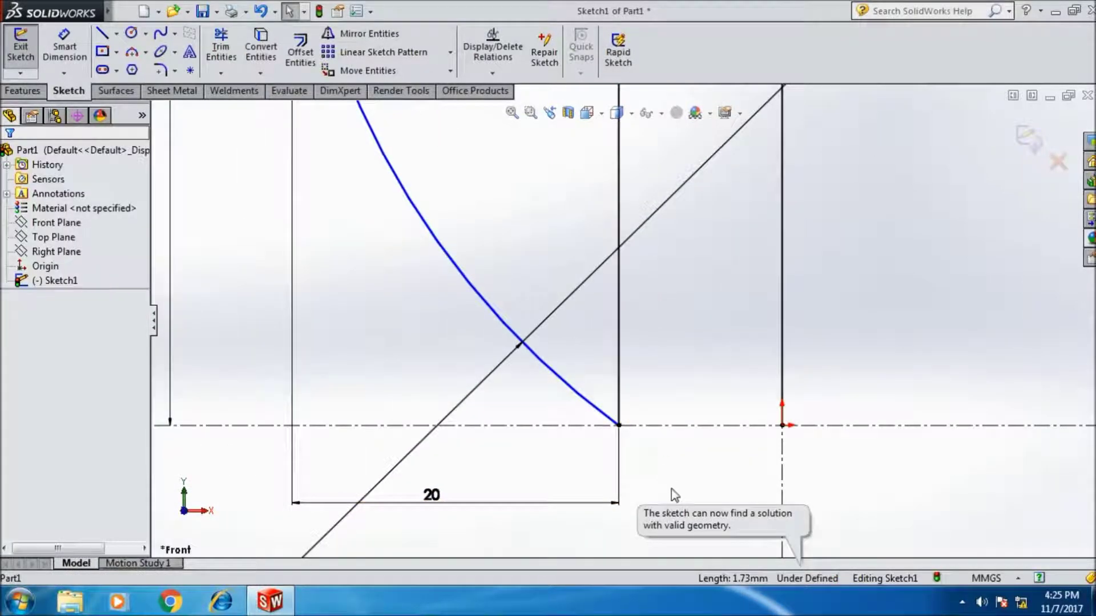
scroll(638, 488, "up", 4)
scroll(640, 488, "up", 1)
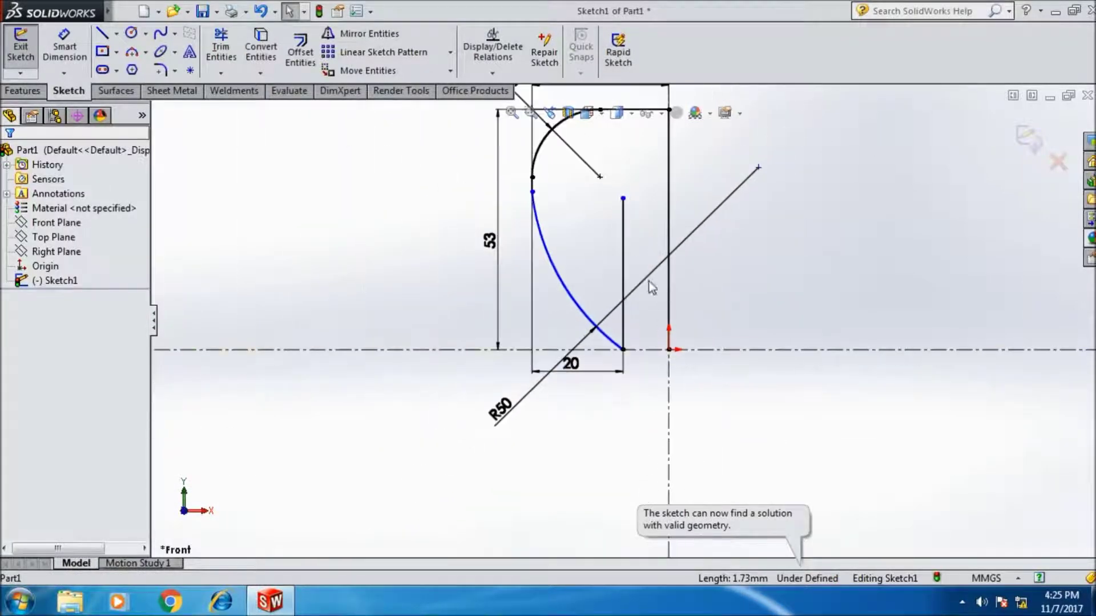
left_click_drag(623, 341, 630, 378)
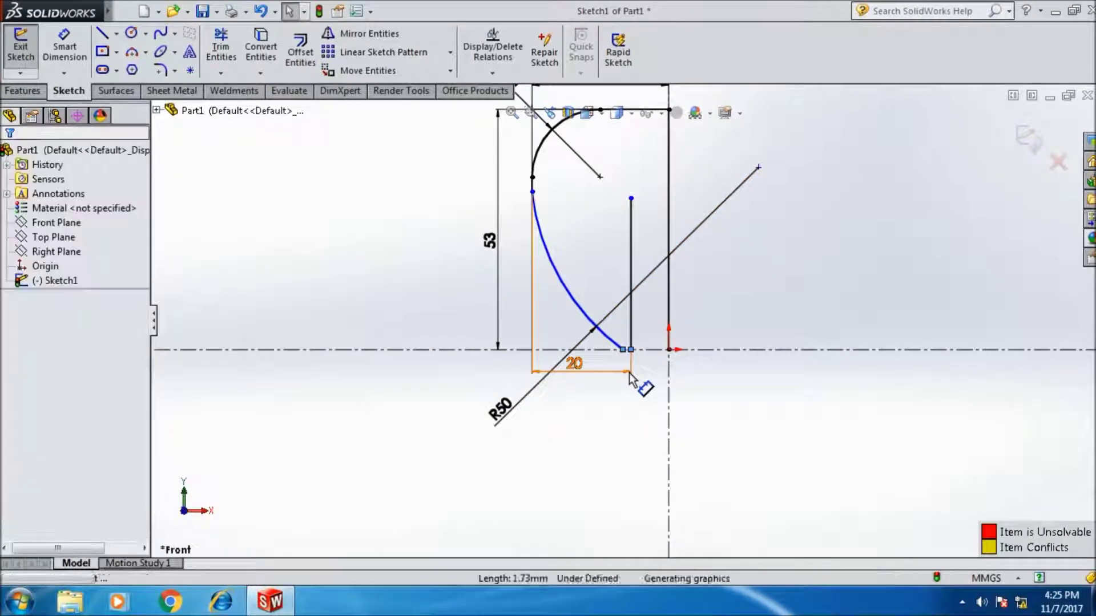
key("Delete")
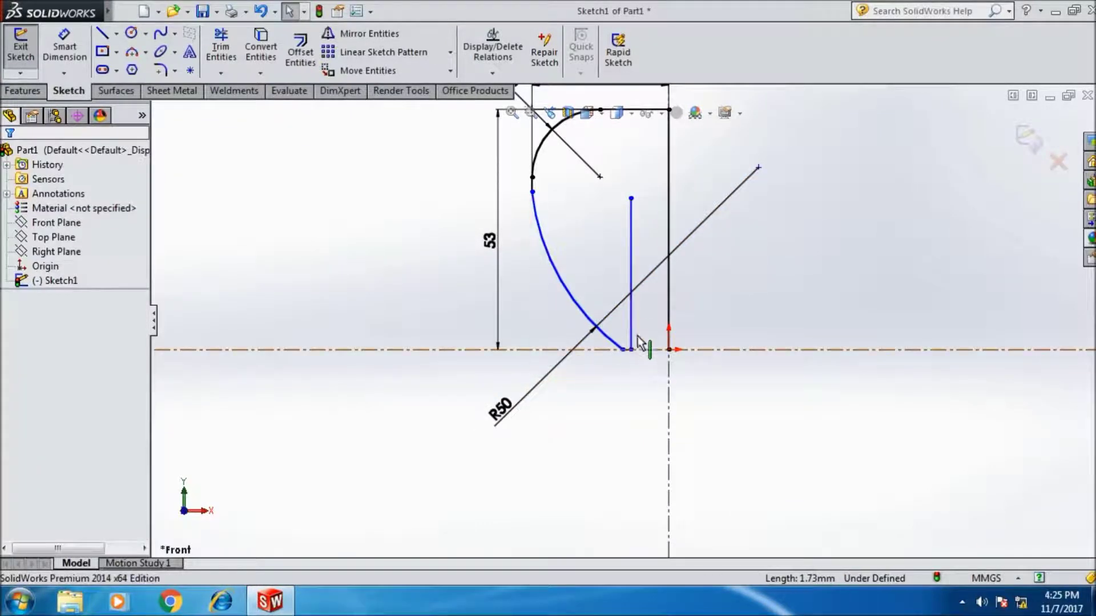
scroll(640, 351, "down", 2)
scroll(638, 348, "down", 1)
left_click(627, 342)
key("Delete")
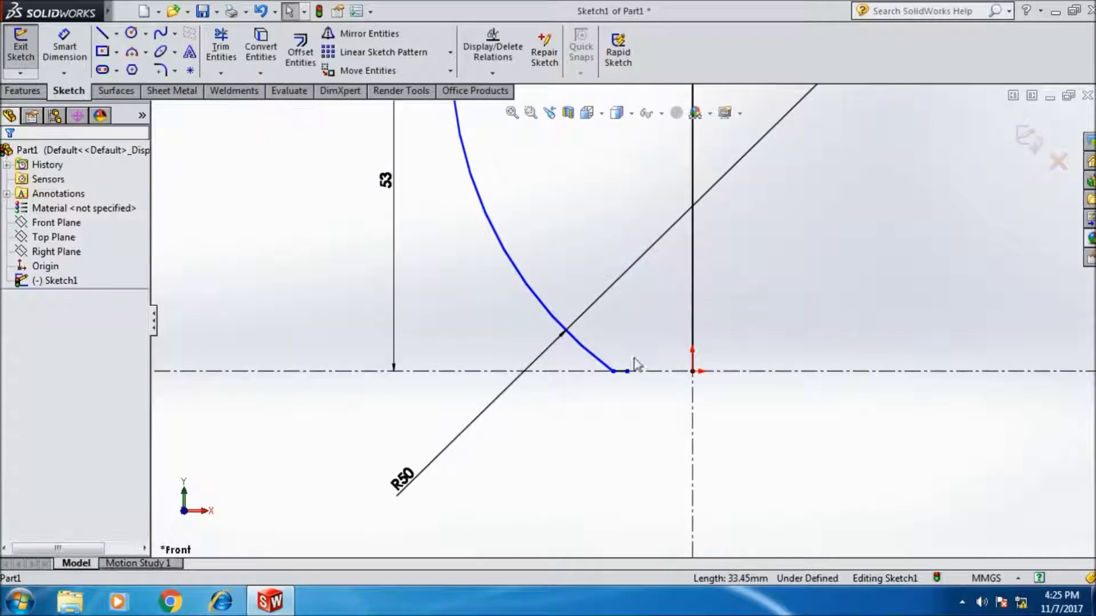
left_click(625, 372)
key("Delete")
Slide the arc's lower end along the centerline to about 12 mm left of the origin.
scroll(625, 321, "up", 2)
left_click(618, 350)
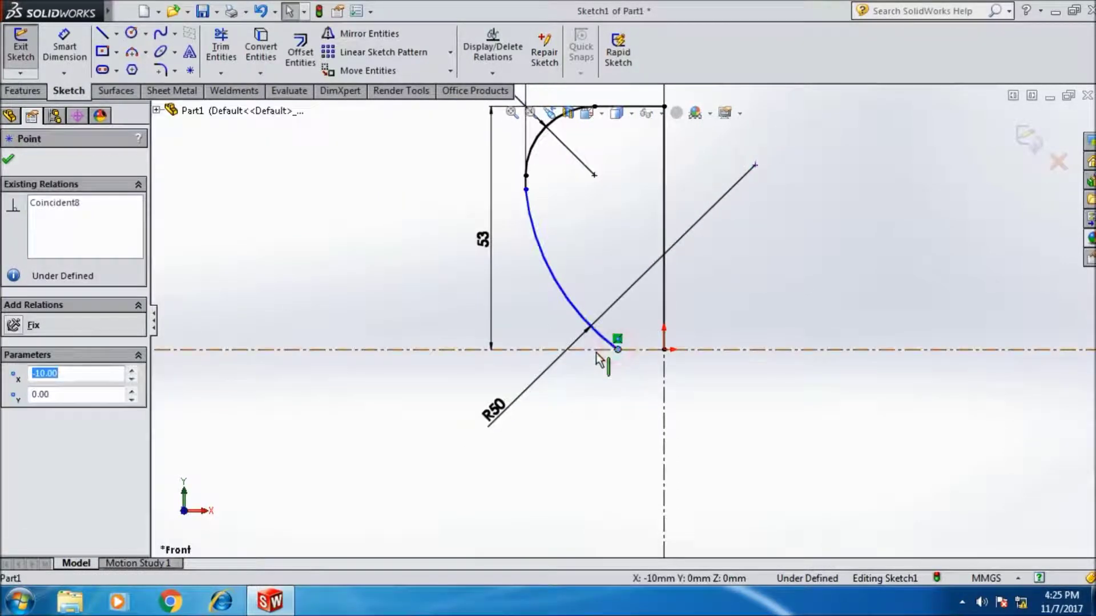
left_click(8, 159)
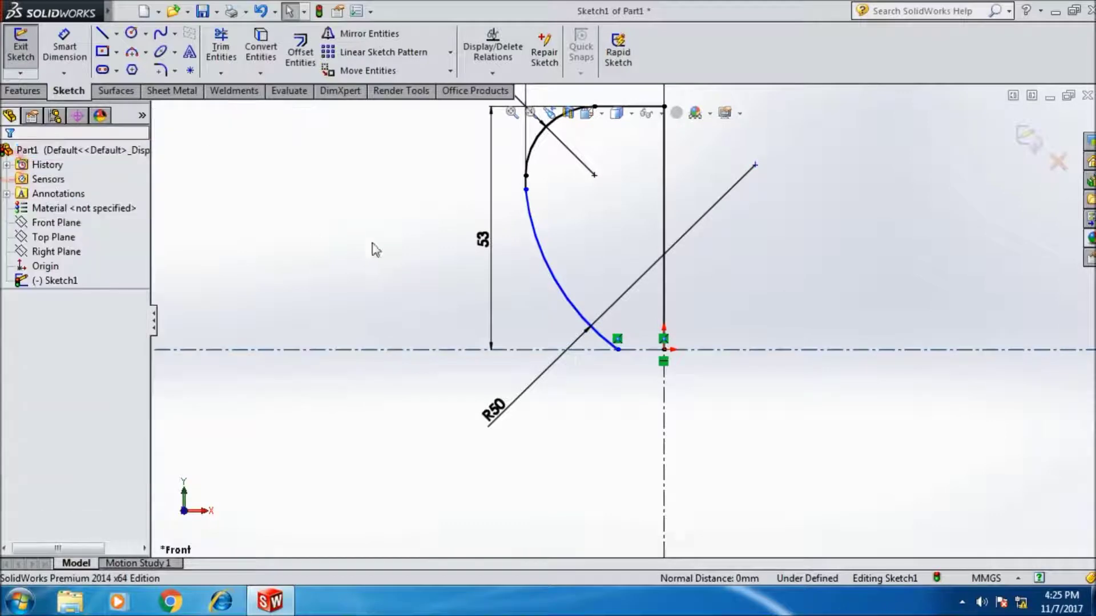
left_click_drag(616, 350, 606, 361)
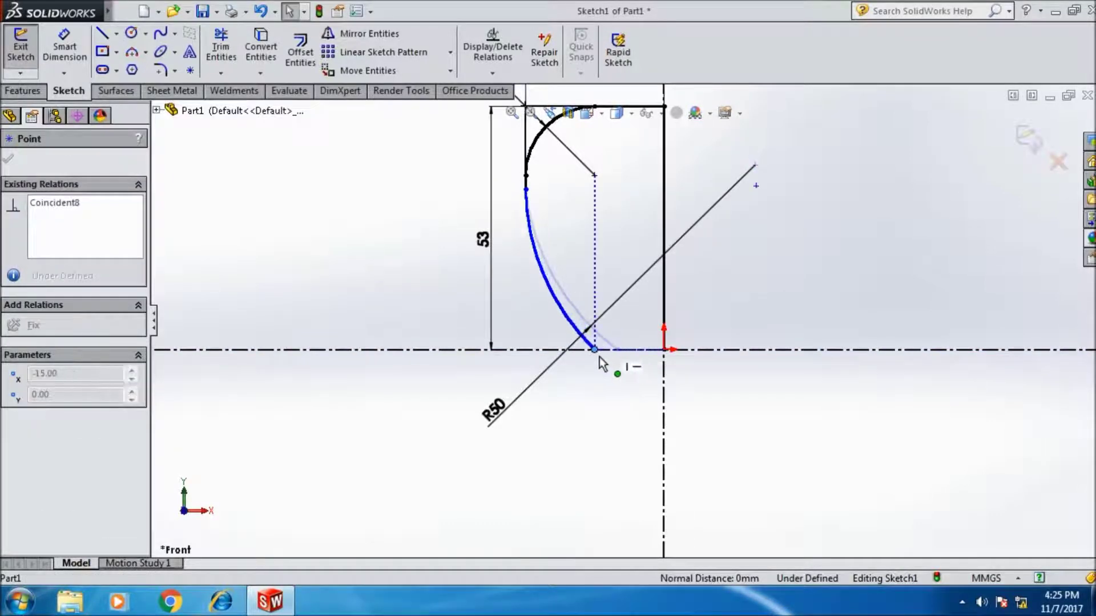
left_click_drag(607, 361, 611, 366)
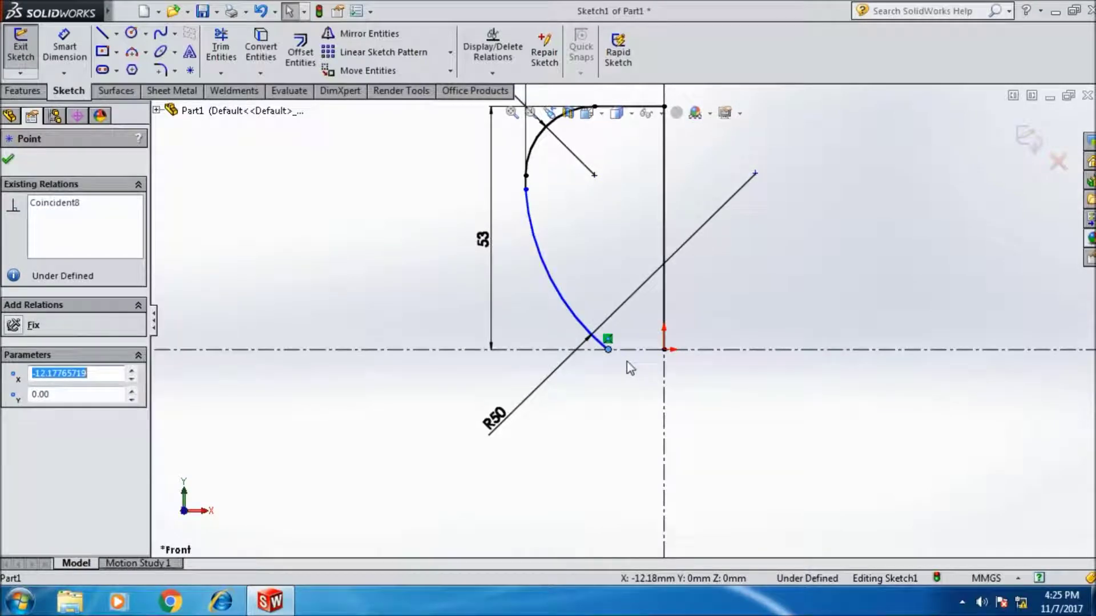
left_click(100, 35)
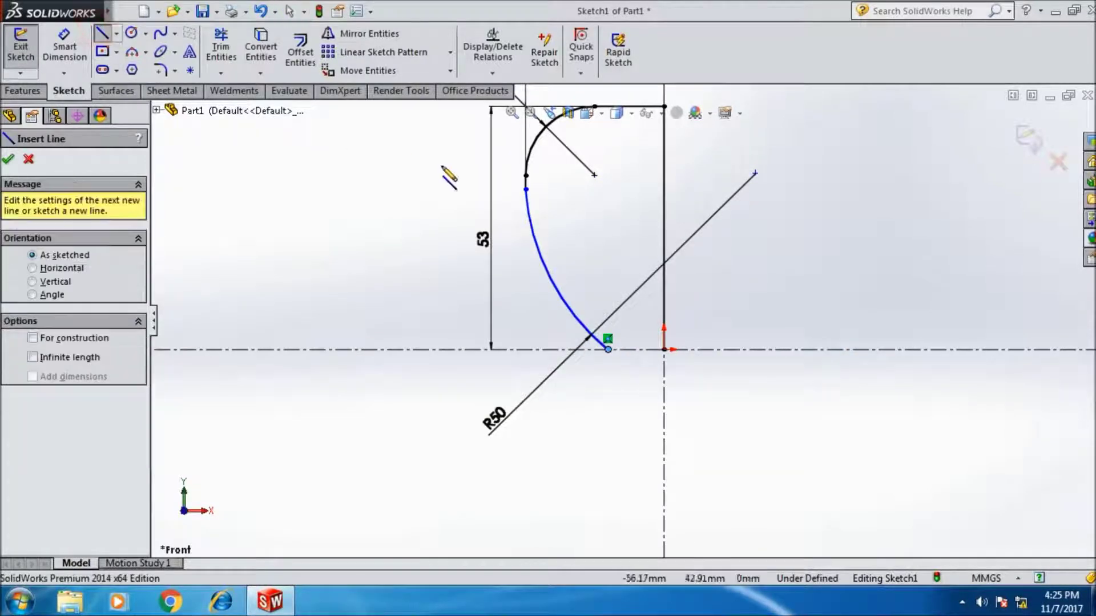
left_click(623, 207)
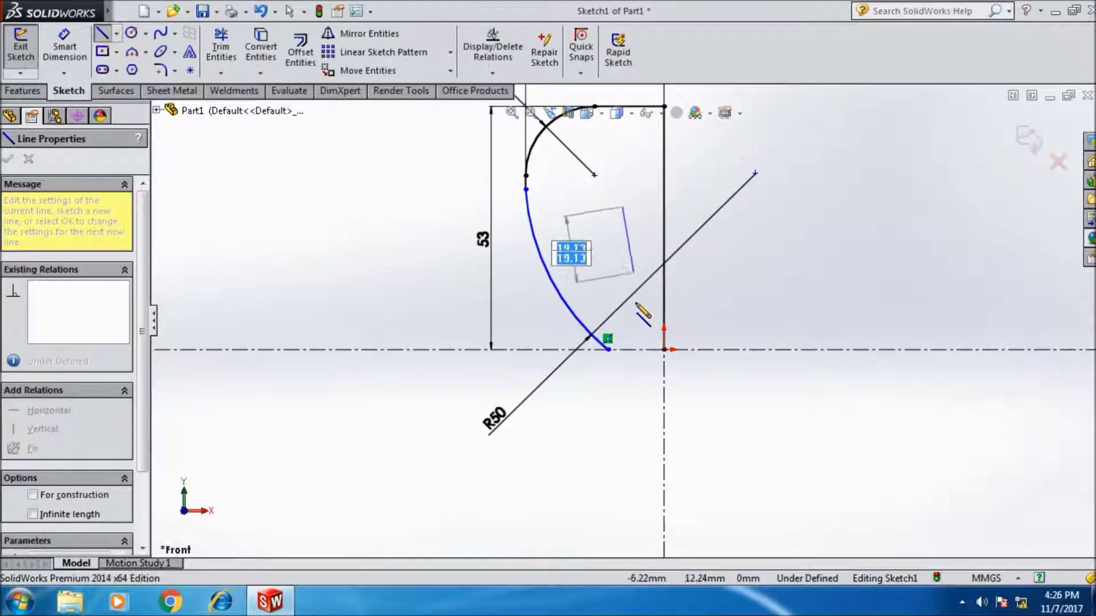
End the new vertical line on the centerline and dimension it 10 mm from the right edge.
double_click(623, 359)
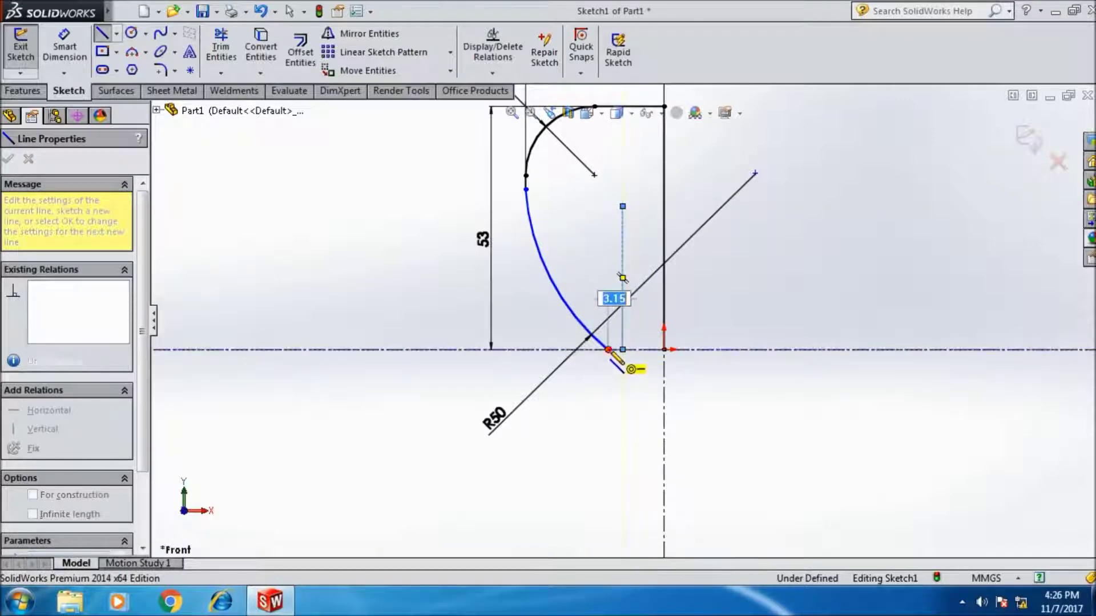
key("Escape")
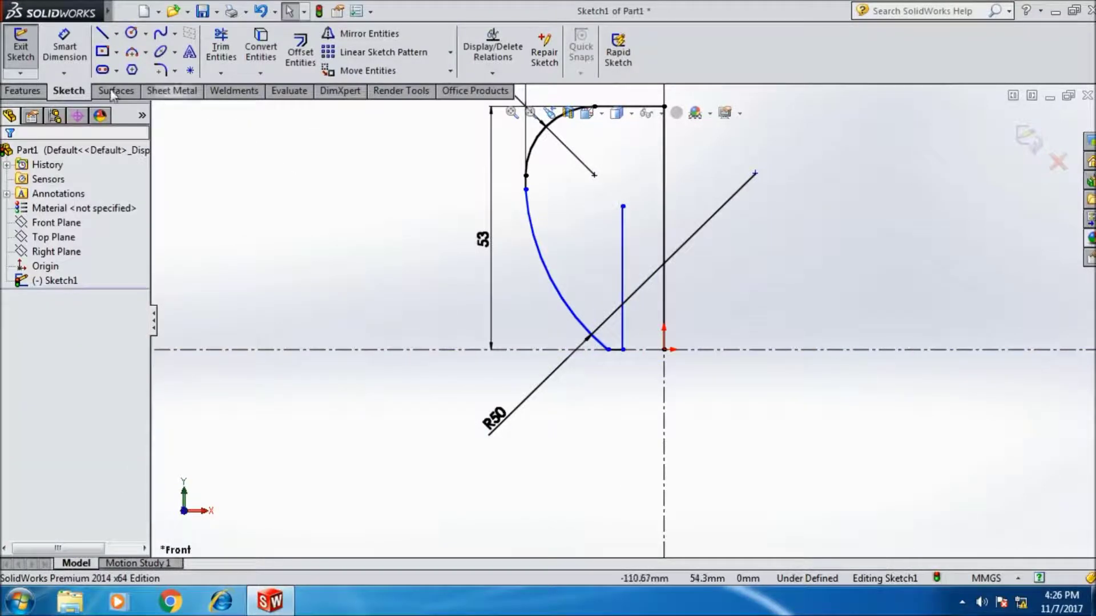
left_click(60, 57)
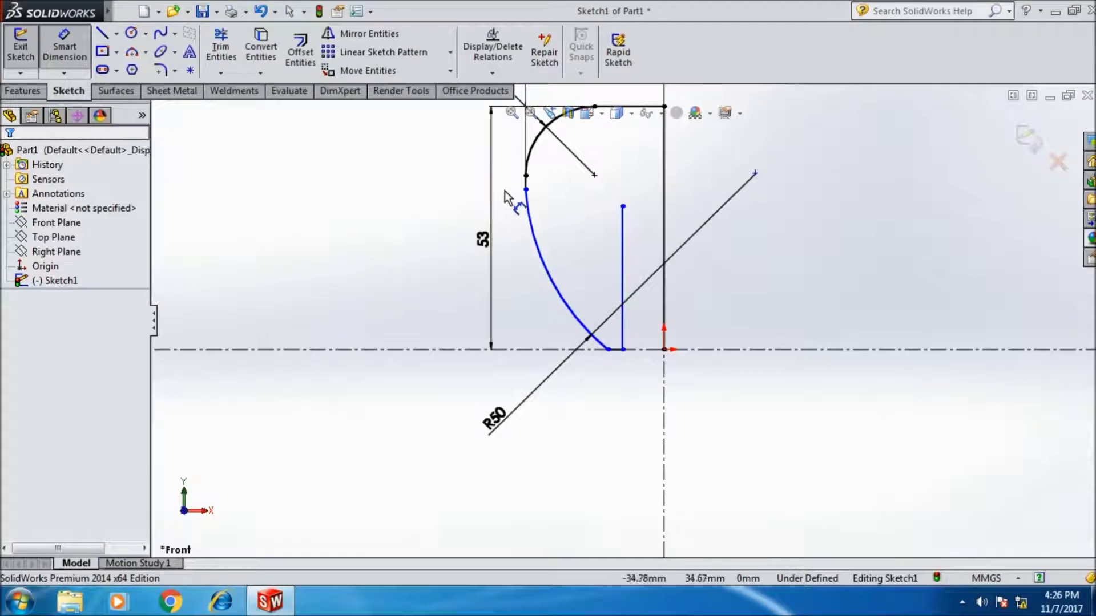
left_click(623, 277)
left_click(663, 280)
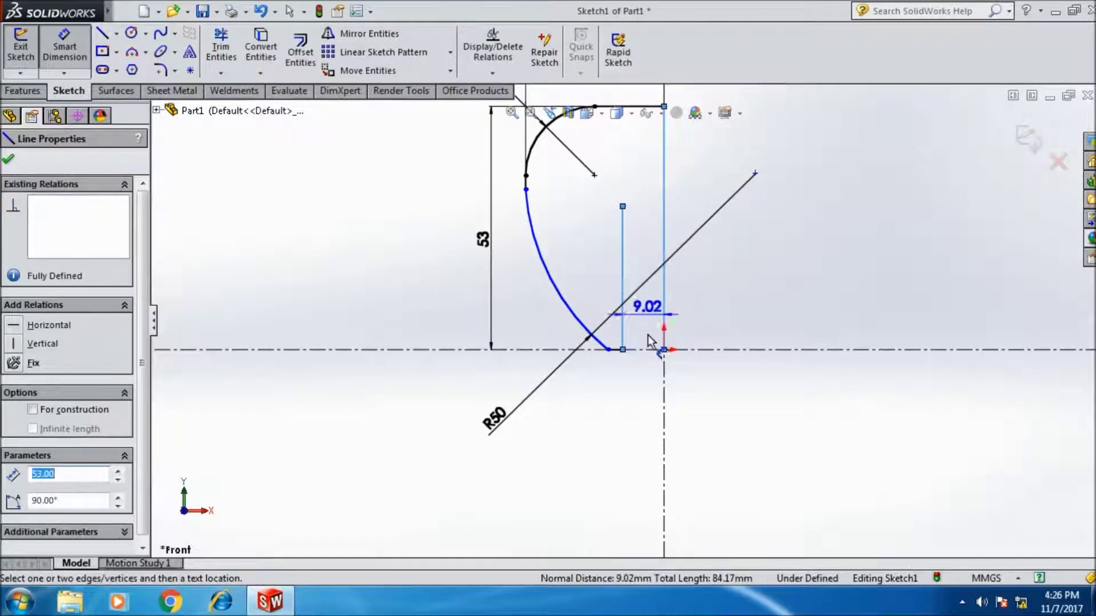
left_click(642, 373)
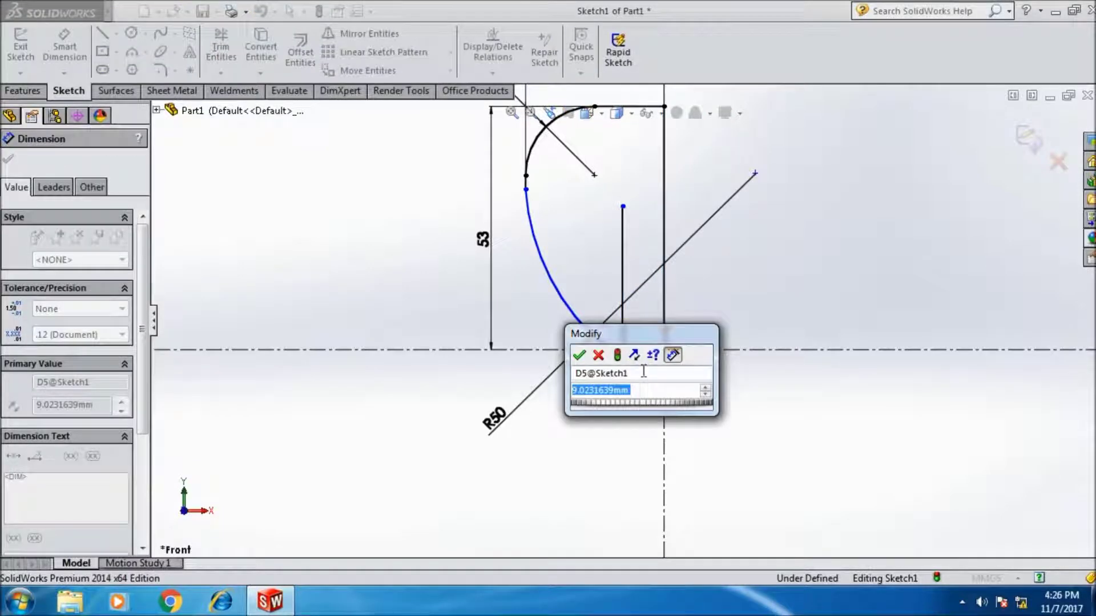
type("10")
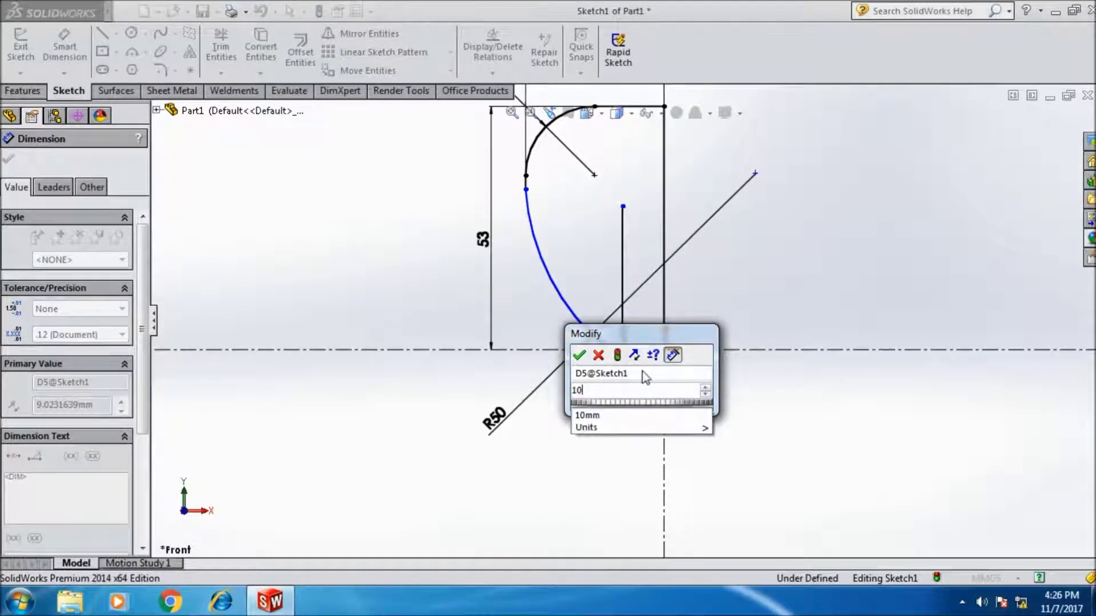
left_click(578, 354)
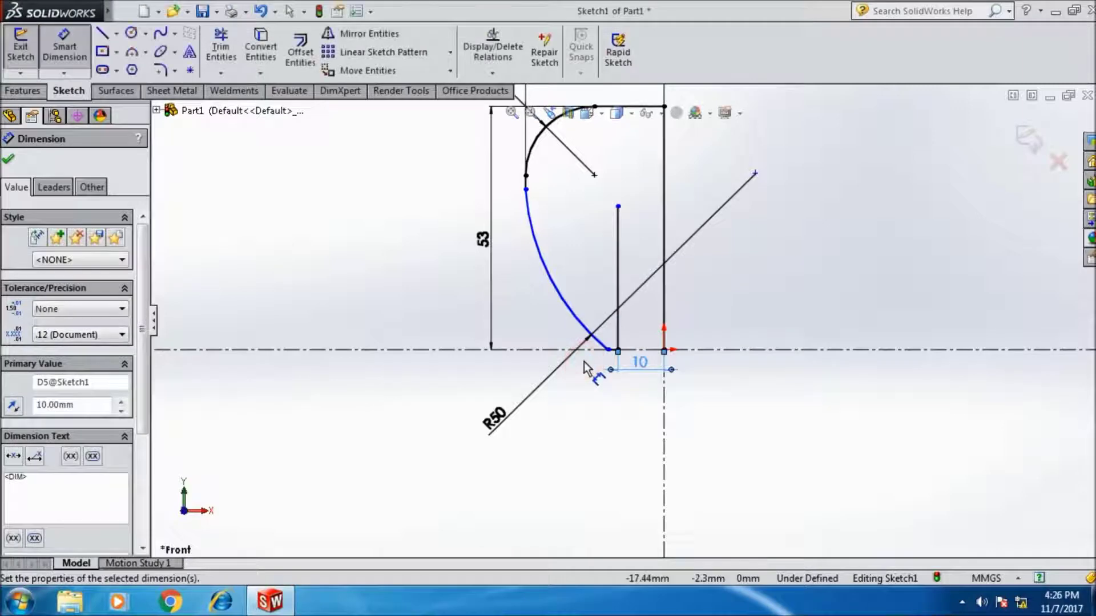
Select the right vertical edge line and remove it.
scroll(621, 293, "down", 3)
scroll(621, 293, "up", 4)
scroll(627, 242, "down", 3)
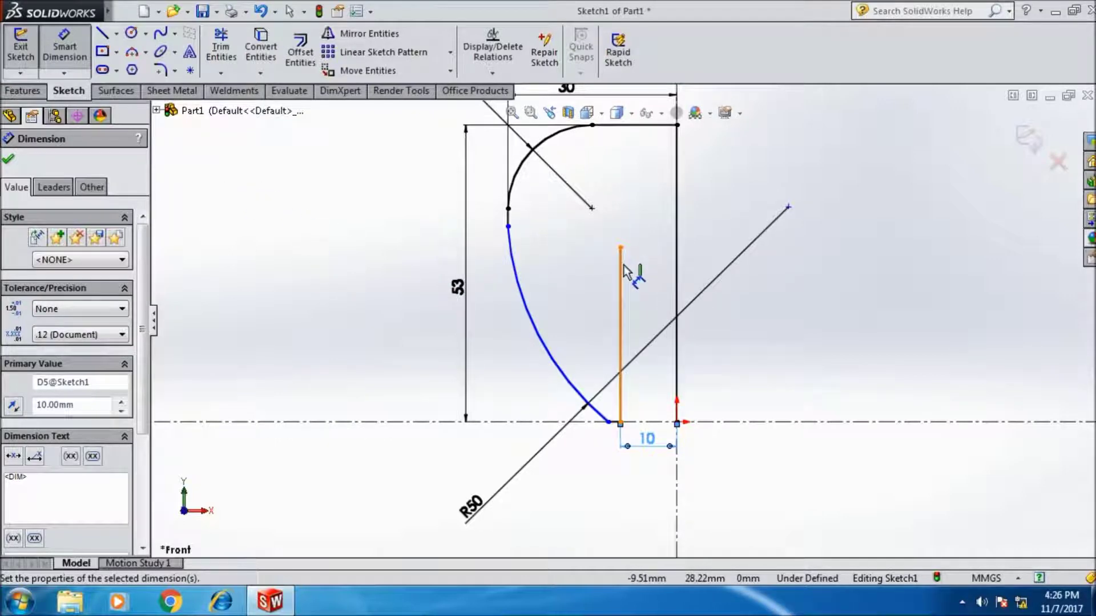
scroll(624, 268, "up", 1)
scroll(665, 283, "down", 1)
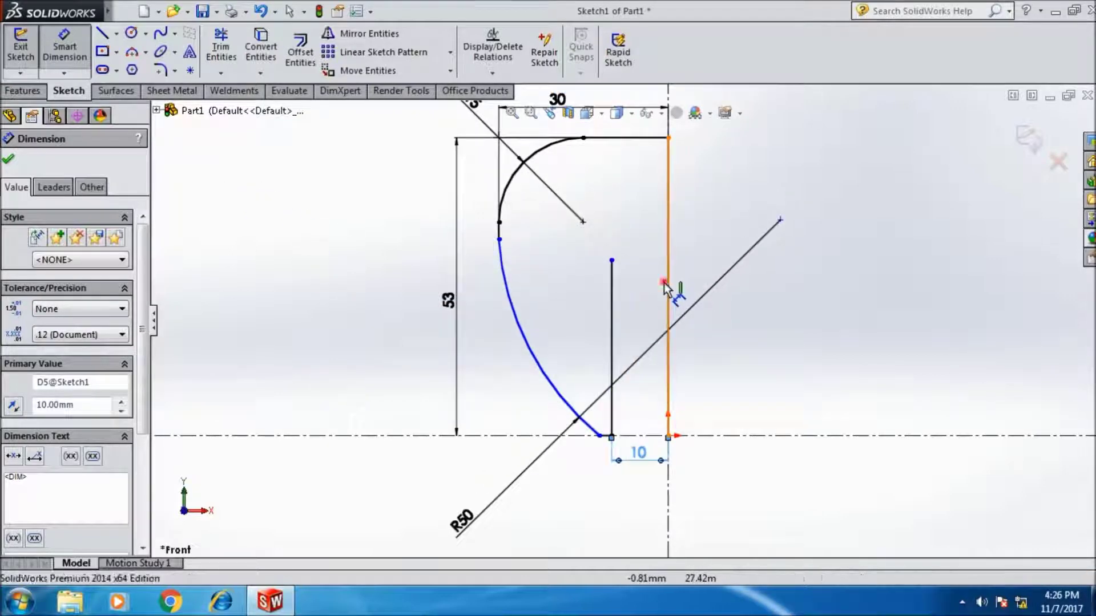
left_click(666, 288)
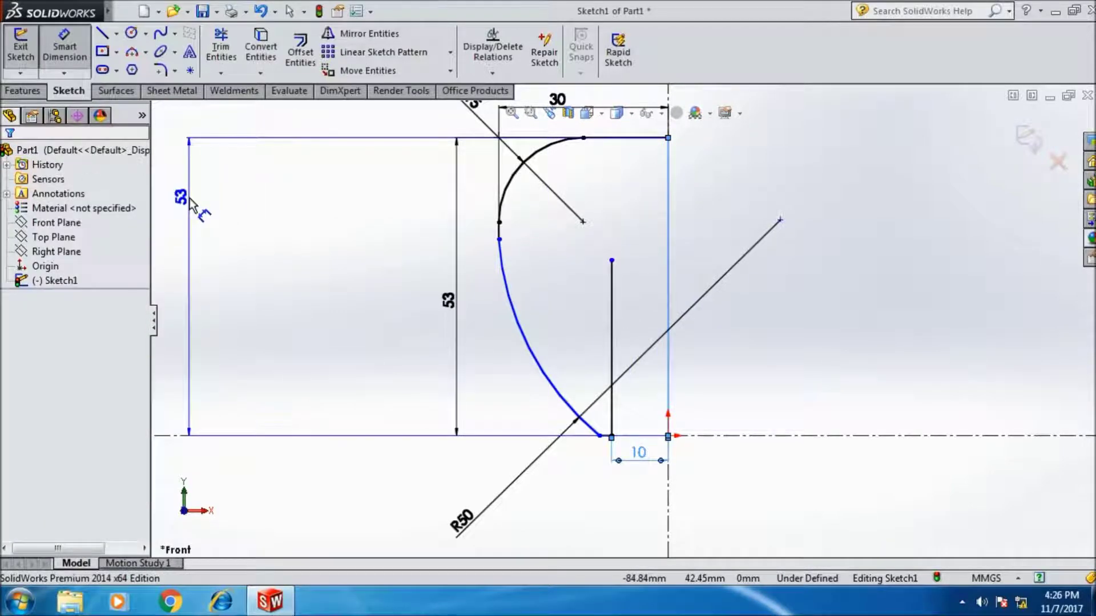
key("ctrl+z")
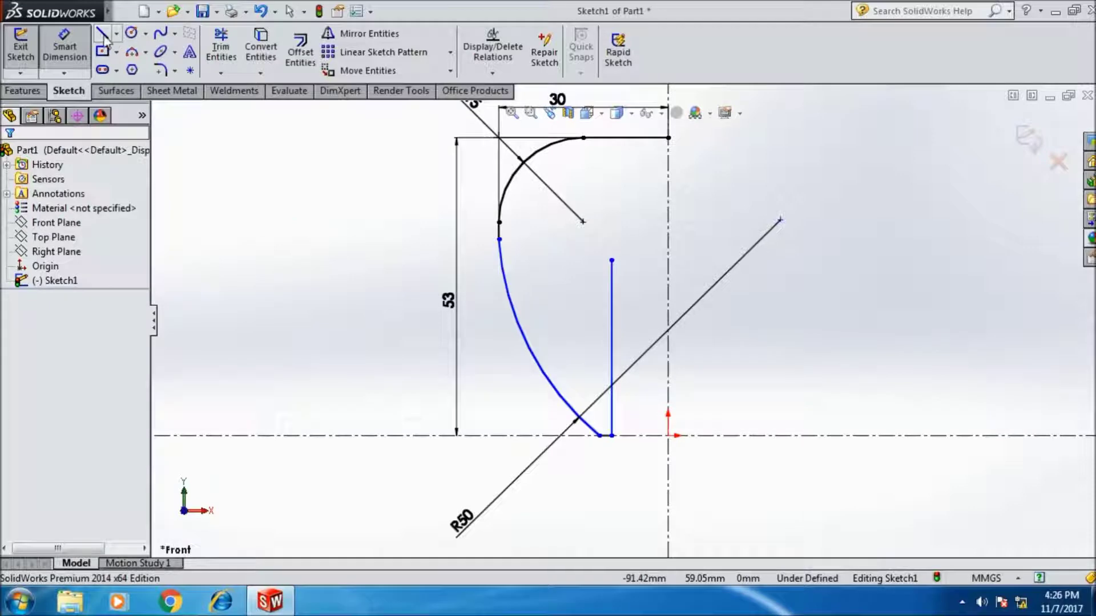
Redraw the right edge down to the inner line's top, join them horizontally, and add a slanted line.
left_click(102, 33)
left_click(669, 138)
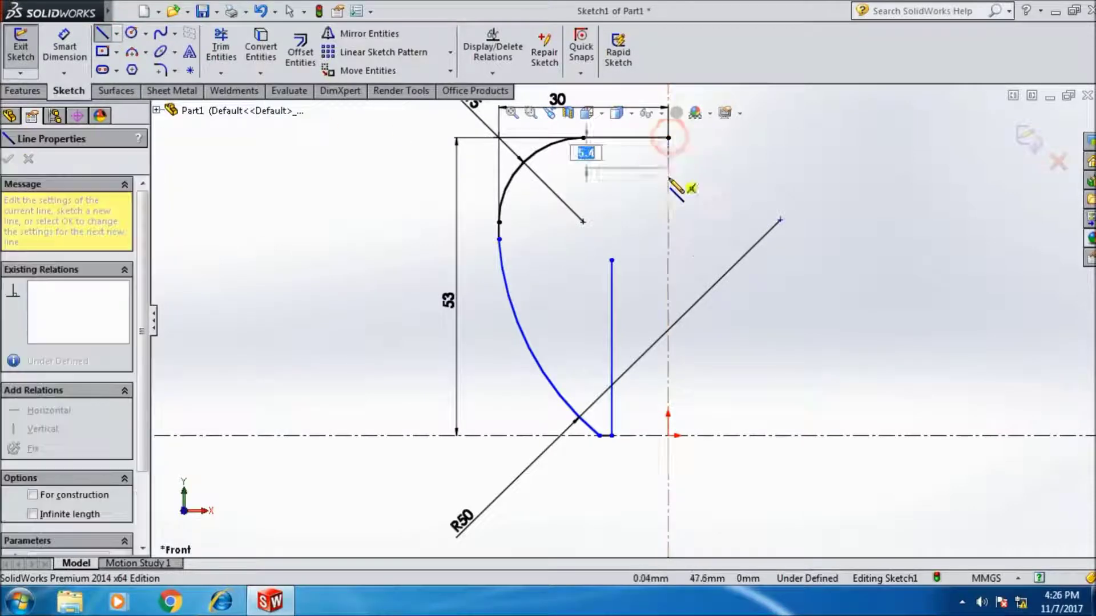
left_click(668, 260)
left_click(611, 261)
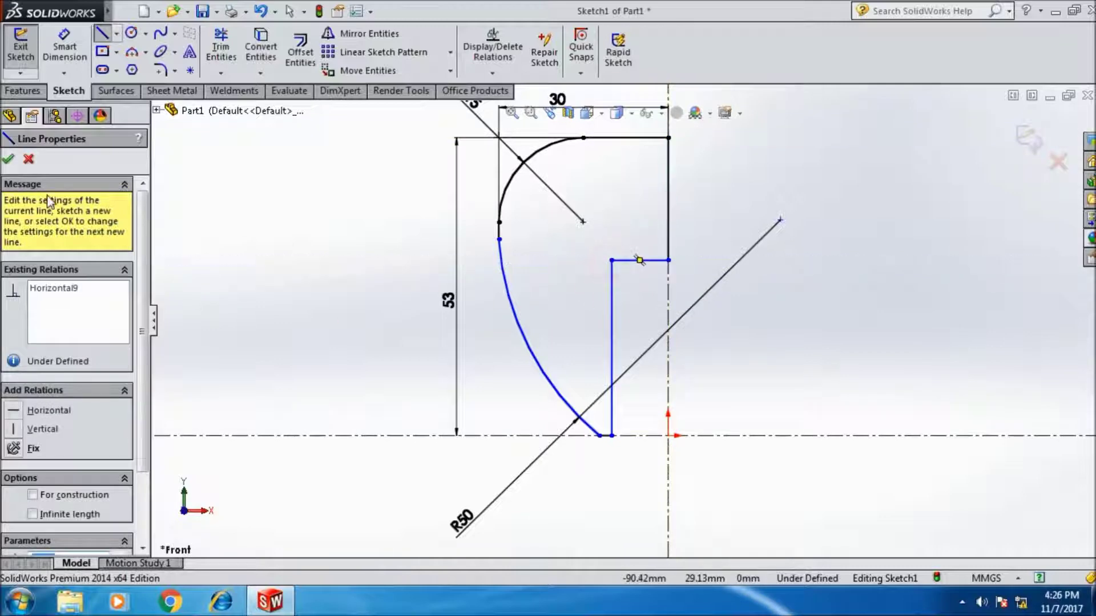
left_click(8, 164)
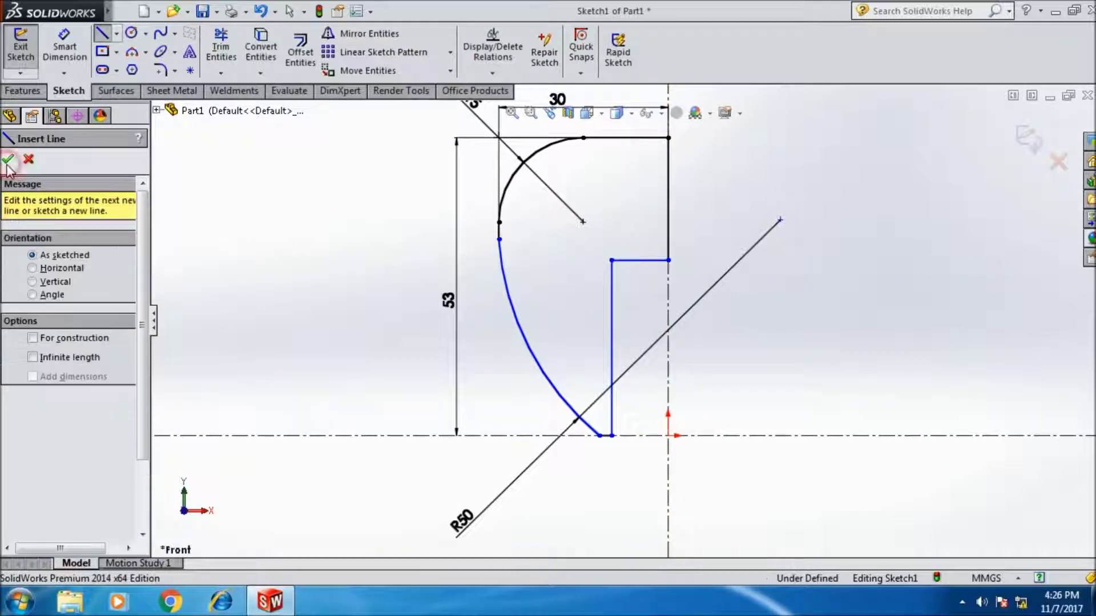
left_click(77, 62)
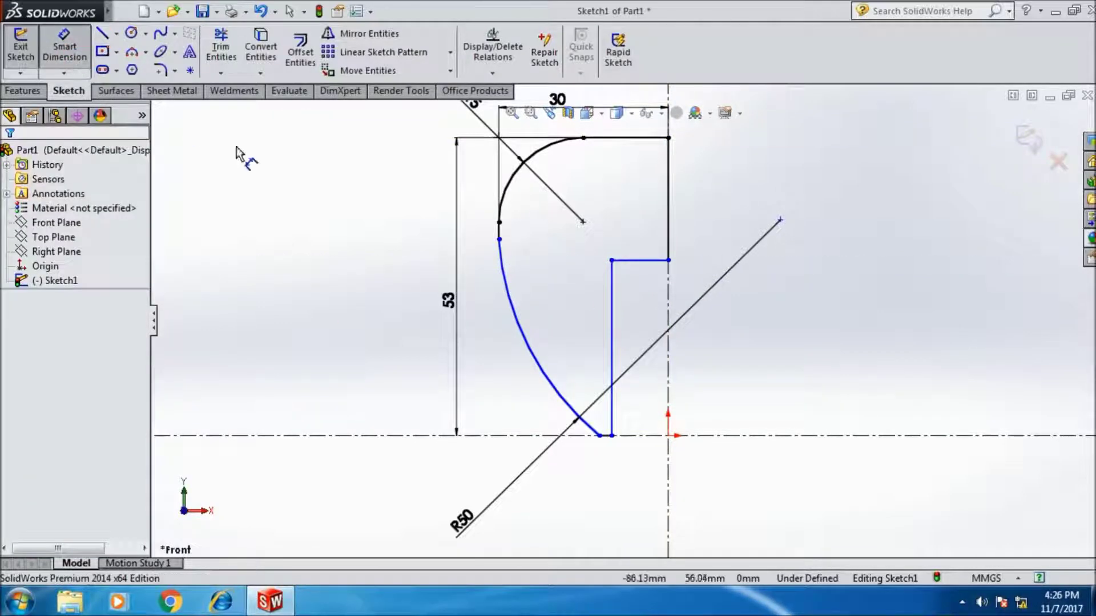
left_click(102, 33)
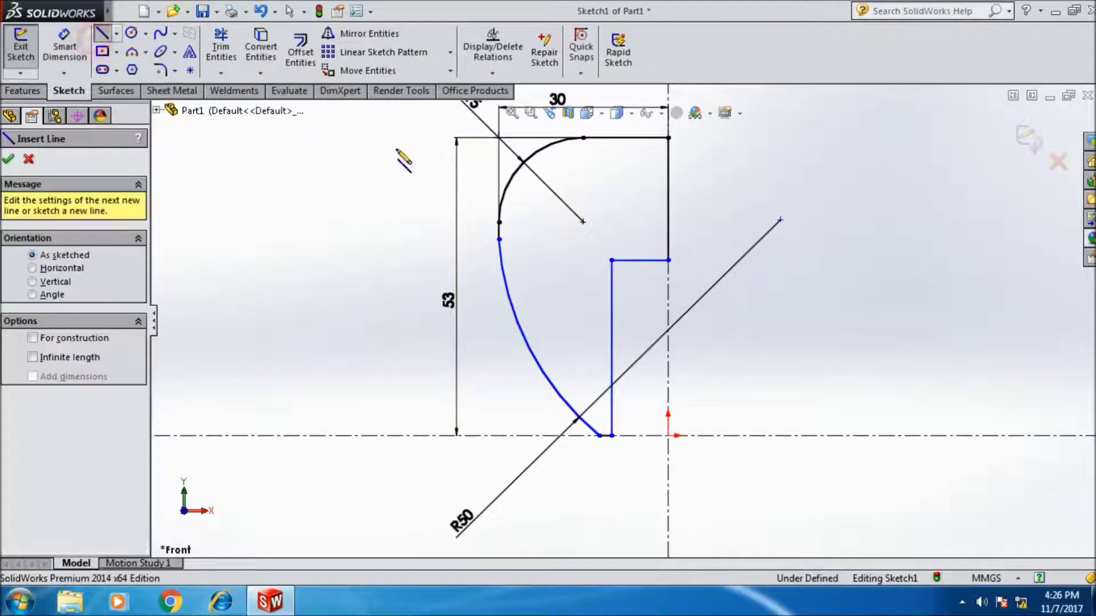
left_click(667, 261)
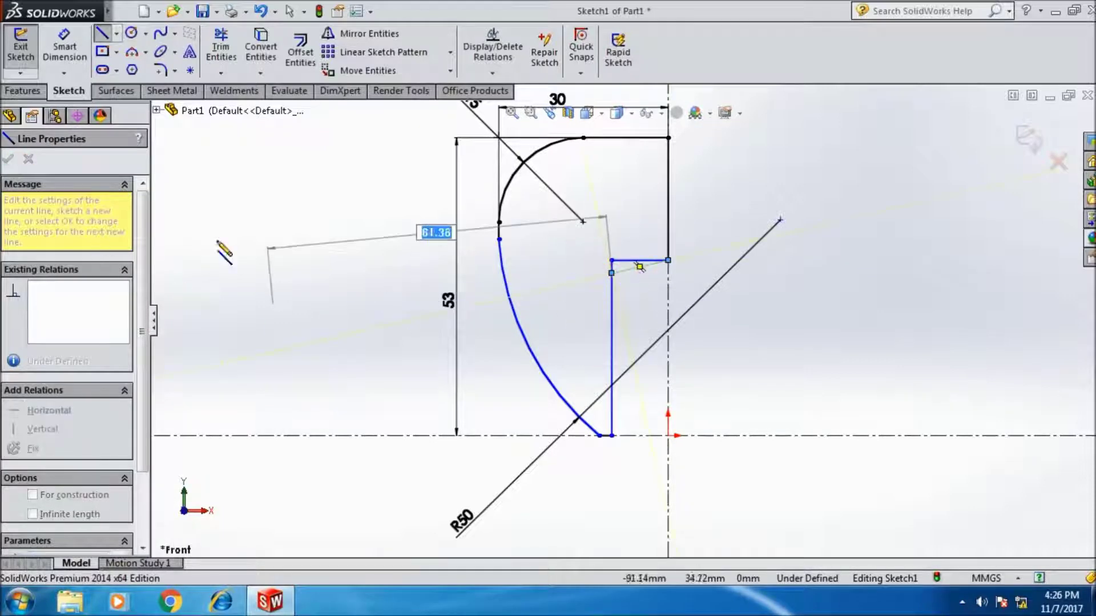
key("Escape")
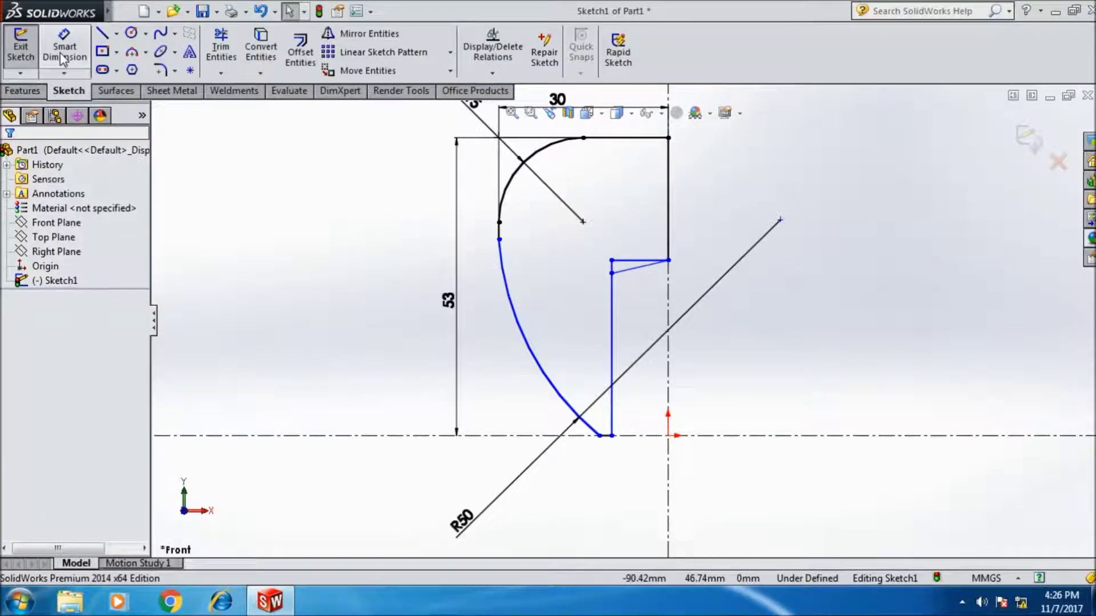
Dimension the slanted notch line at a 15° angle.
left_click(64, 48)
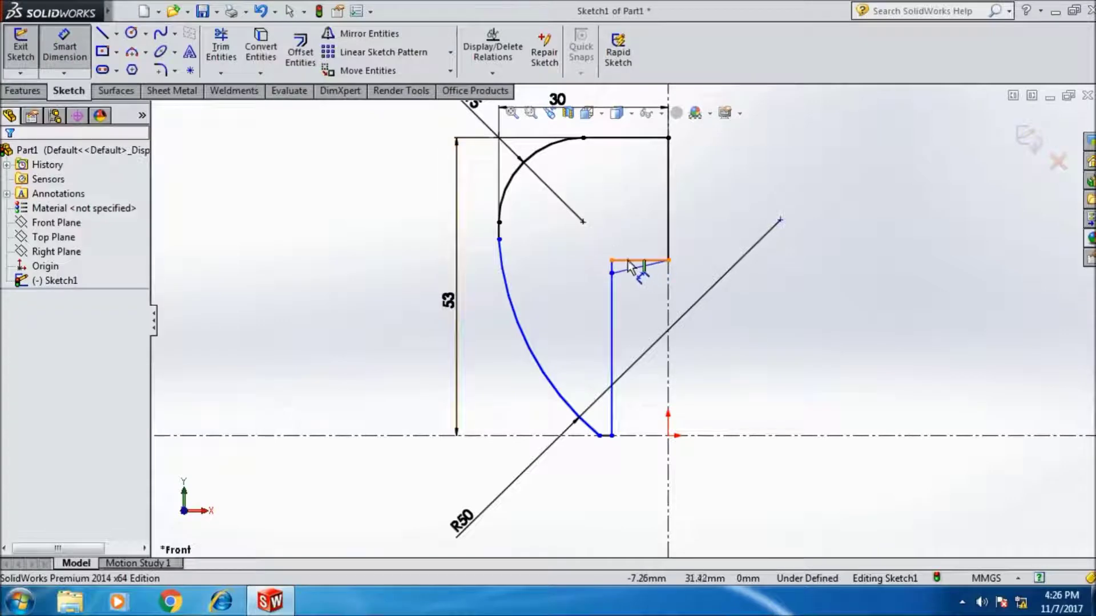
left_click(647, 264)
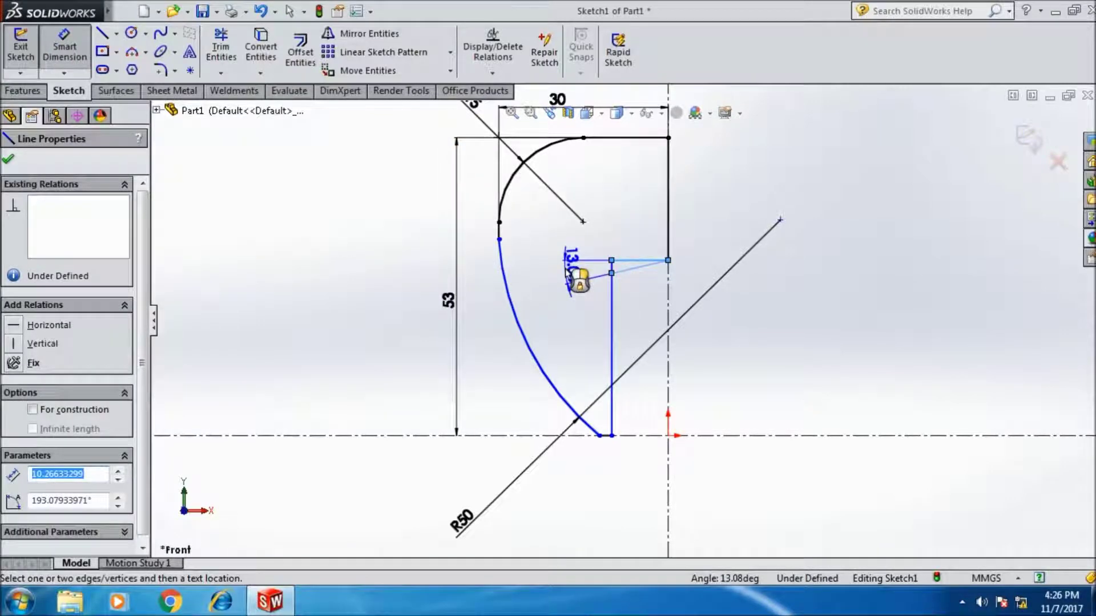
left_click(572, 272)
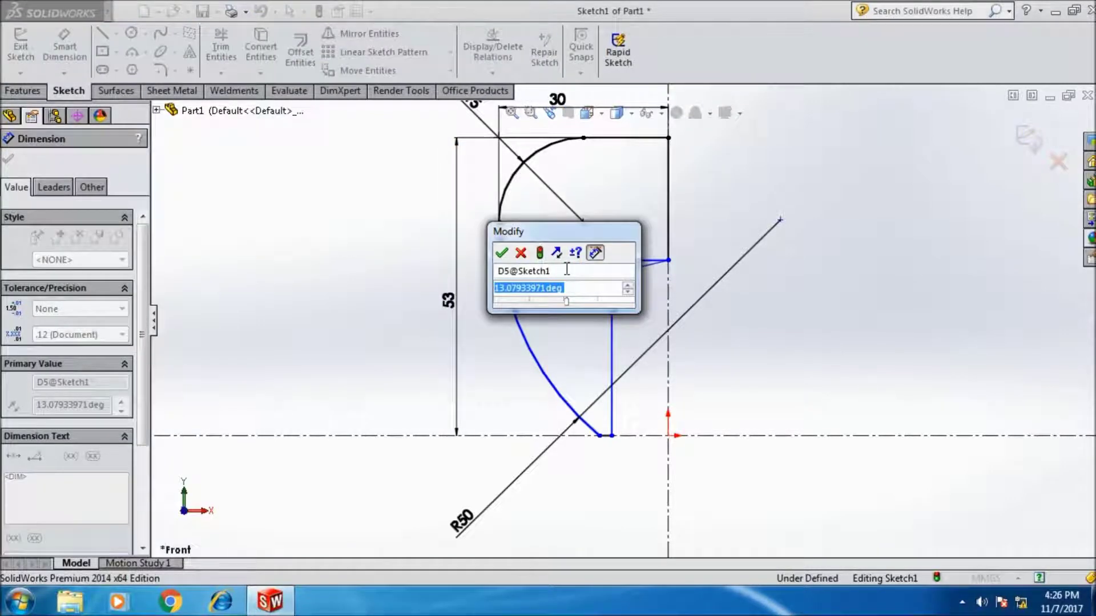
type("15")
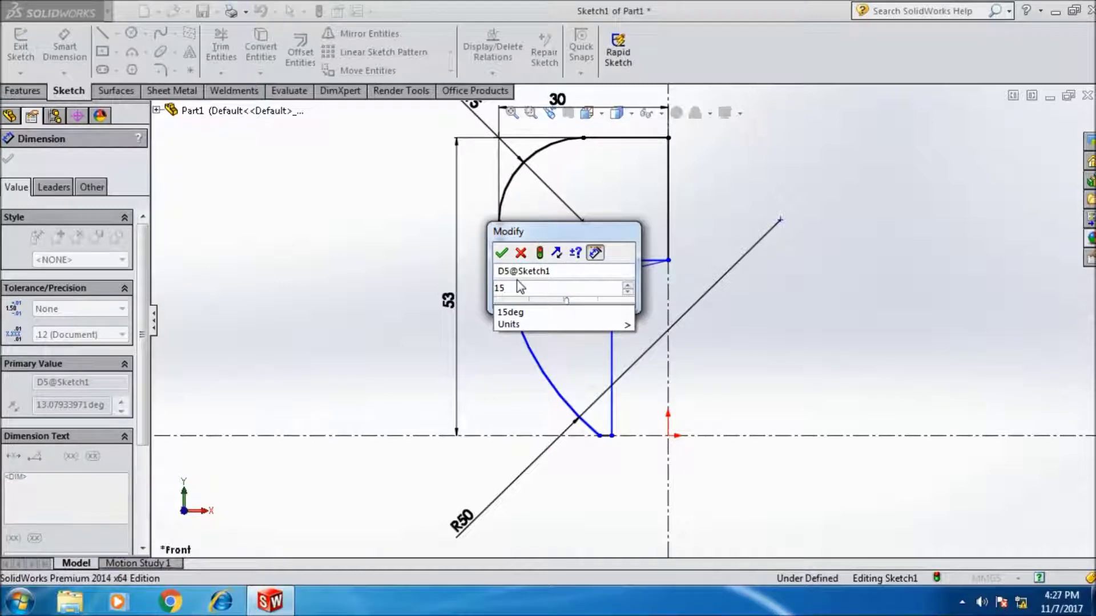
left_click(501, 254)
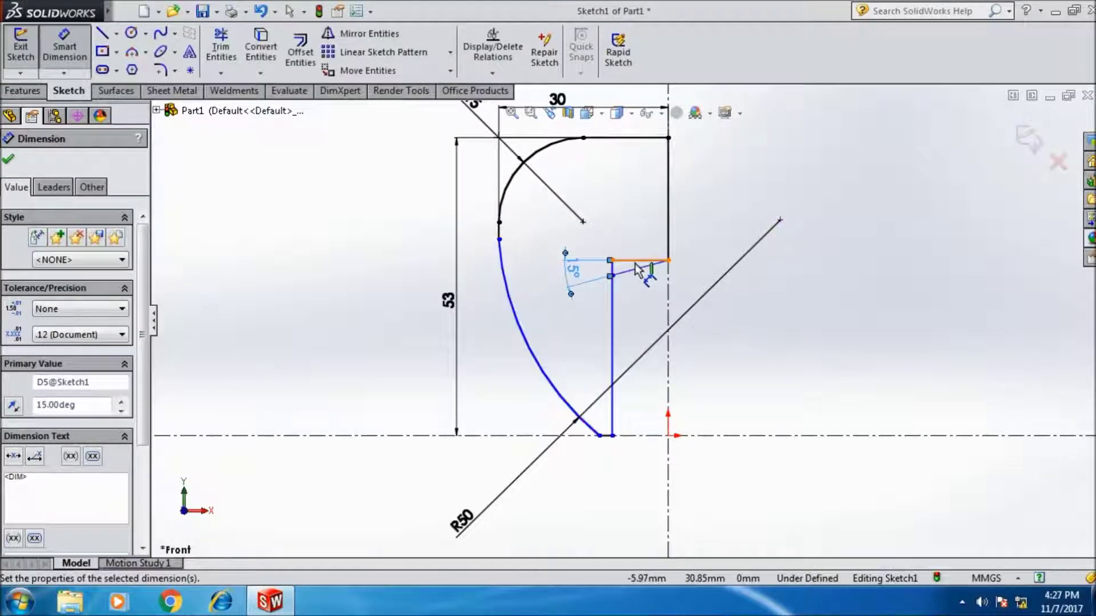
Convert the short horizontal line at the notch top to construction geometry.
right_click(637, 267)
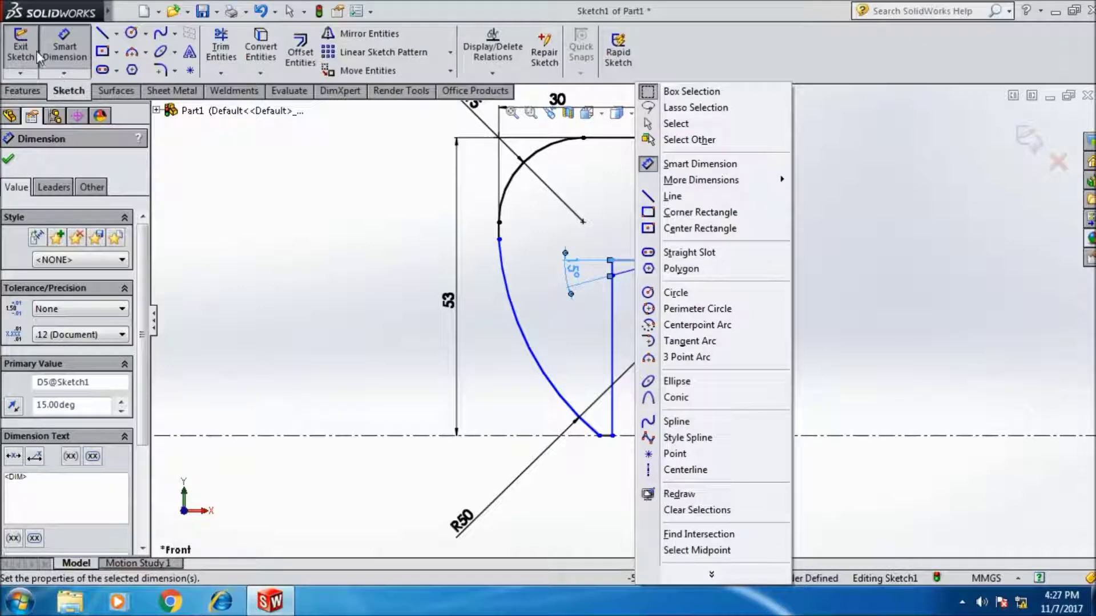
left_click(14, 159)
left_click(14, 160)
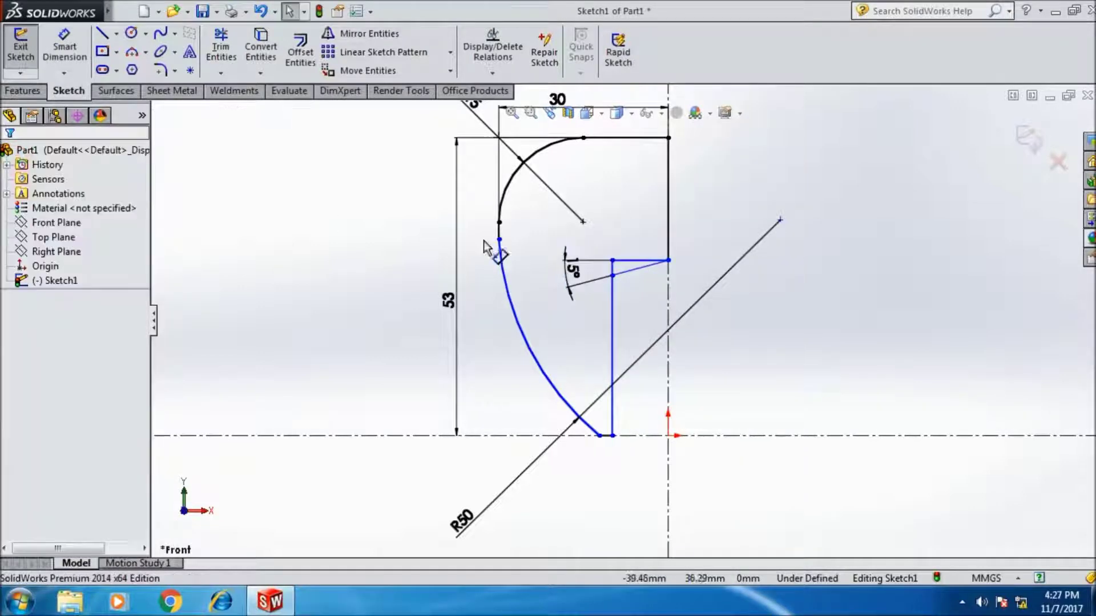
right_click(631, 263)
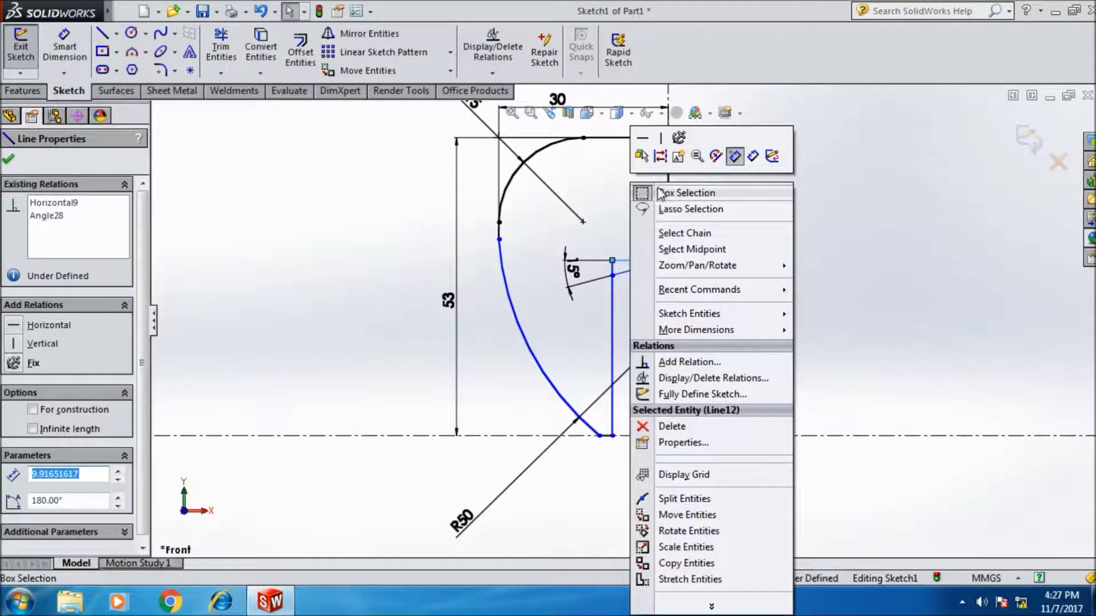
left_click(659, 157)
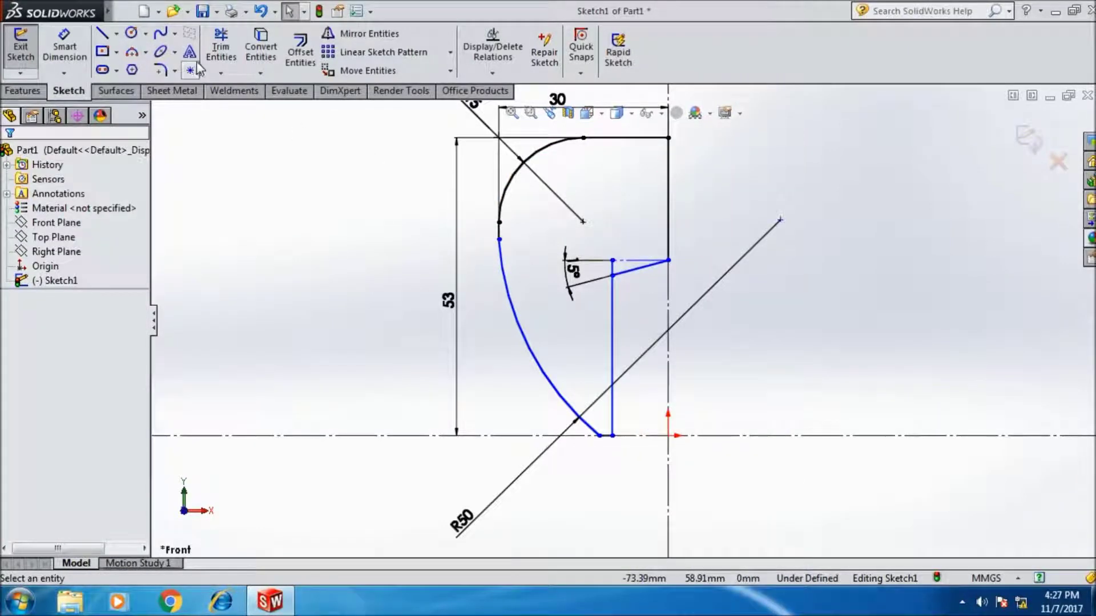
Dimension the right vertical edge to 18 mm long.
left_click(221, 49)
scroll(613, 274, "down", 3)
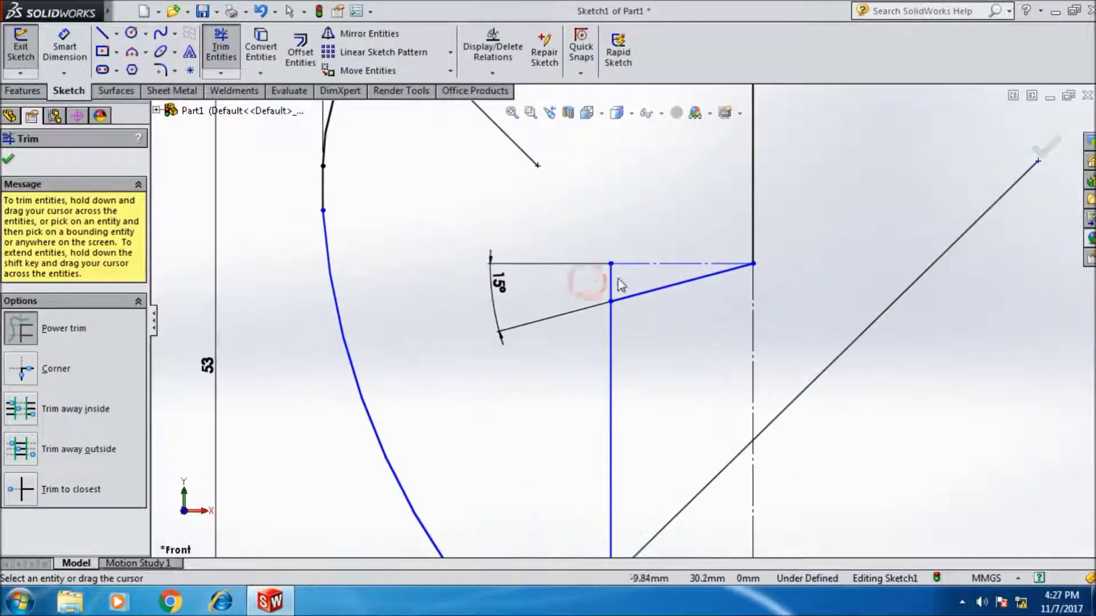
scroll(626, 285, "up", 1)
scroll(621, 291, "up", 1)
scroll(656, 300, "up", 1)
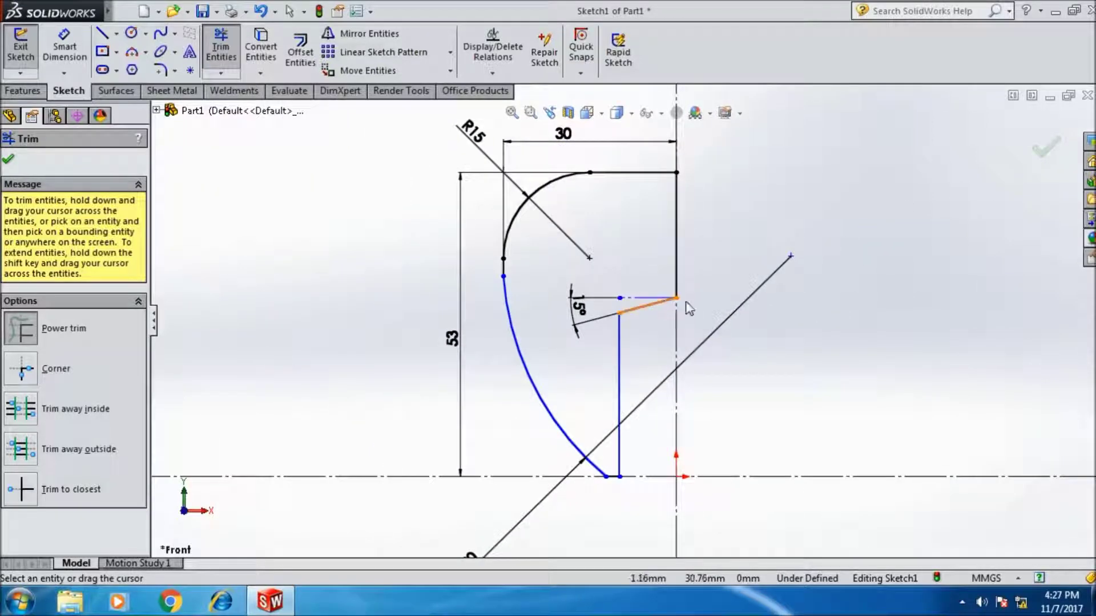
left_click(56, 57)
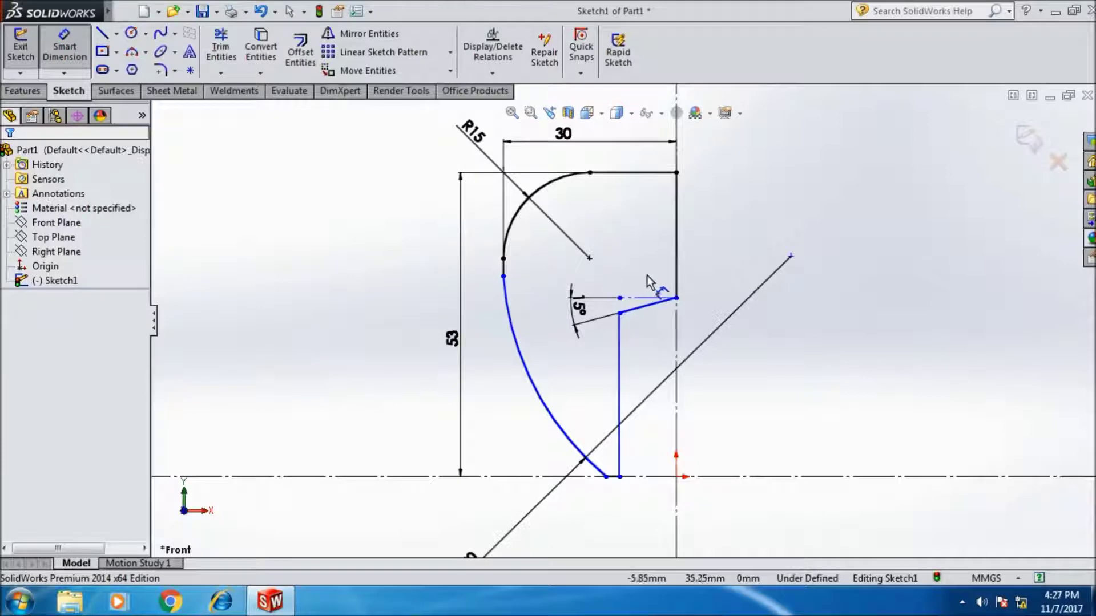
left_click(677, 290)
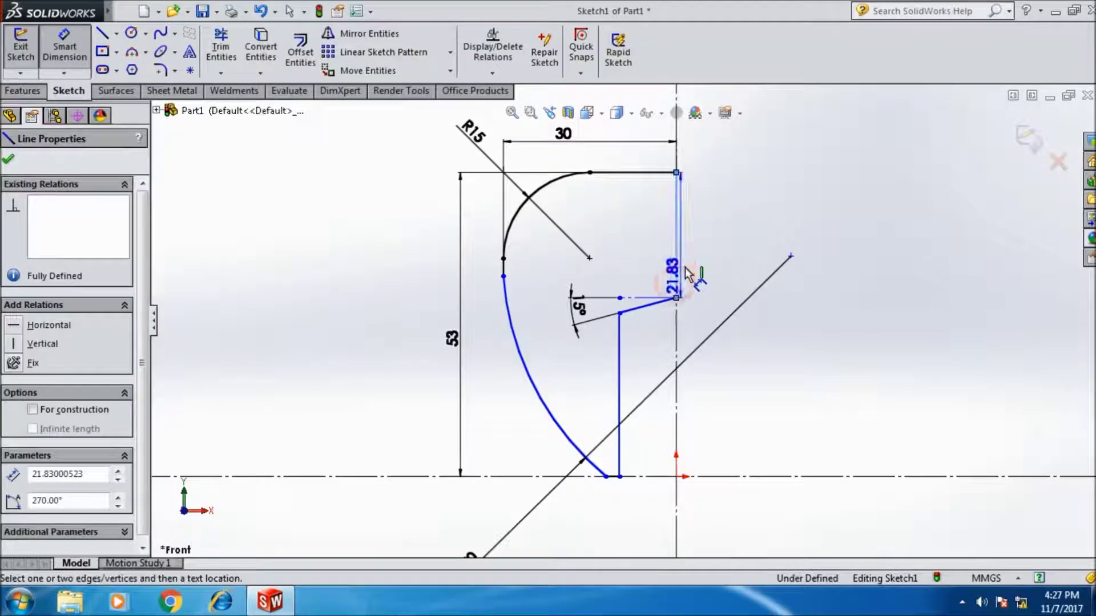
left_click(718, 260)
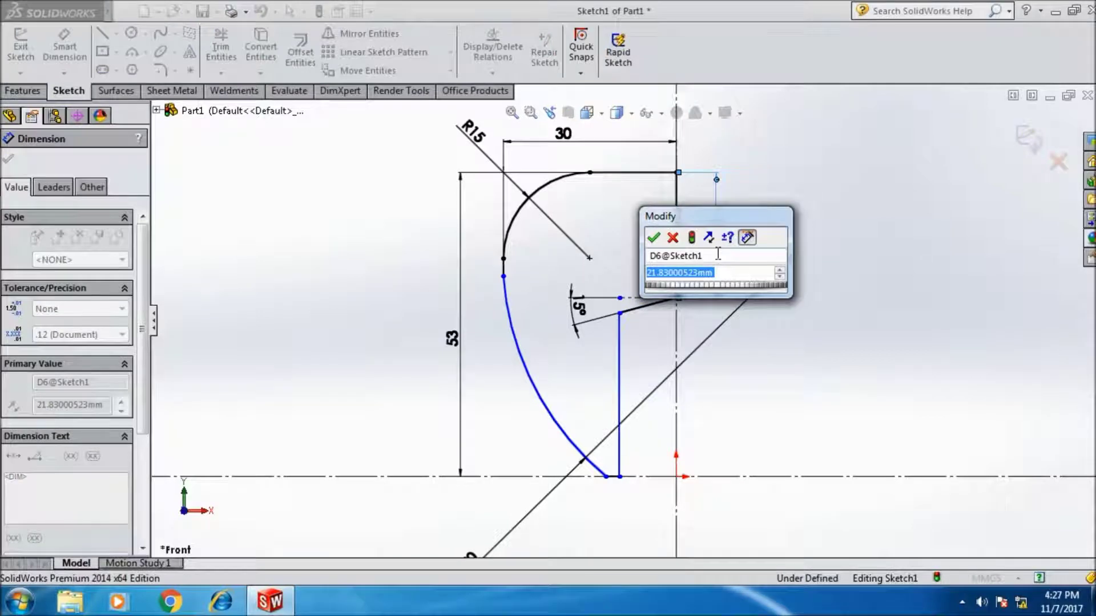
type("18")
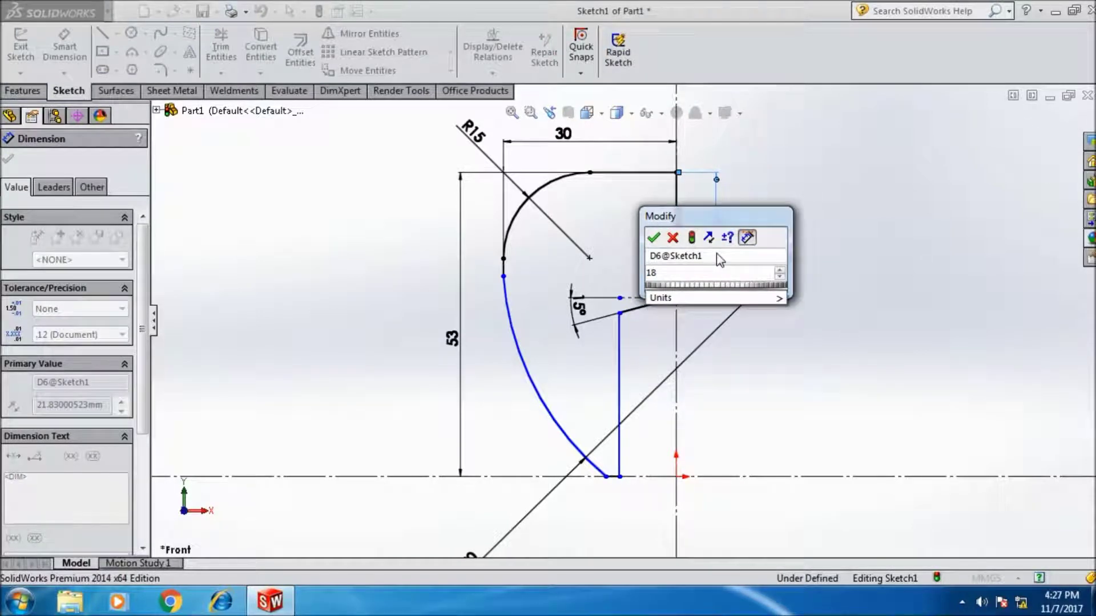
left_click(658, 239)
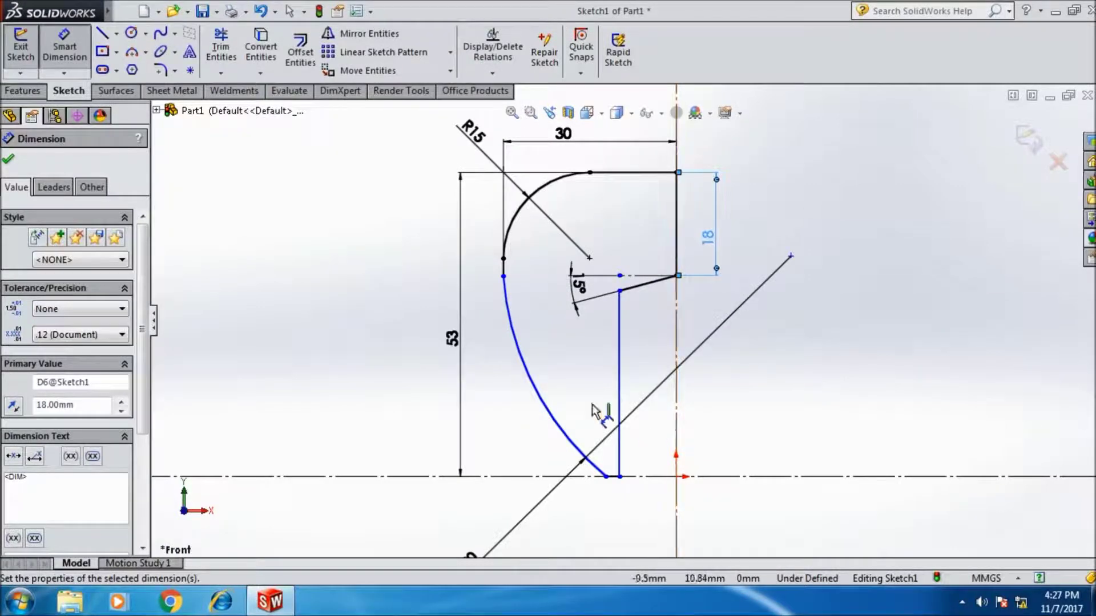
Set the inner vertical line 10 mm from the vertical centerline.
left_click(620, 436)
left_click(676, 452)
left_click(649, 497)
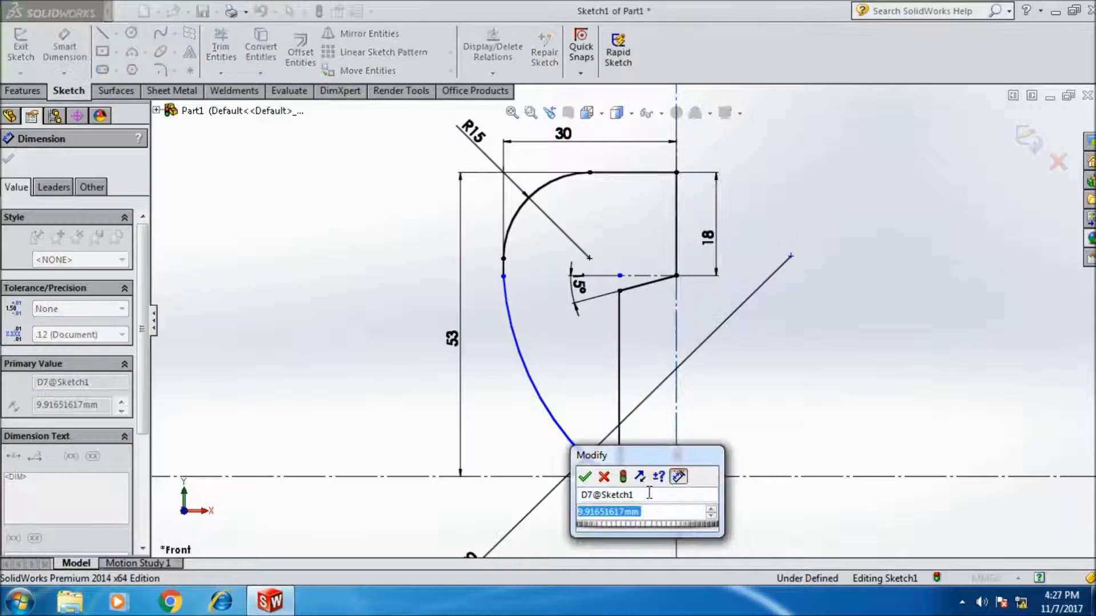
type("10")
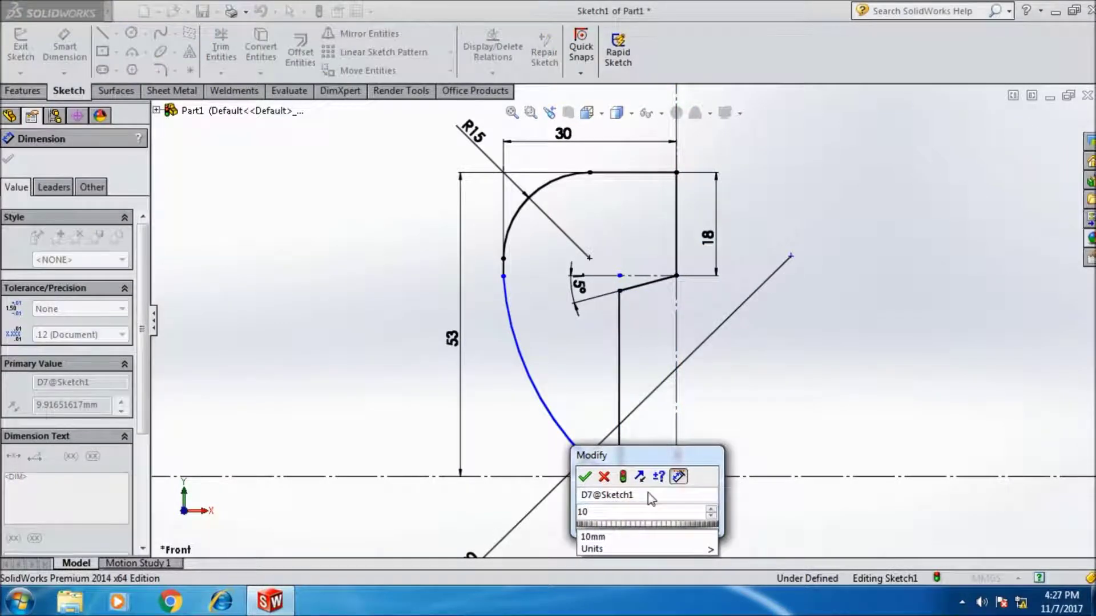
left_click(584, 477)
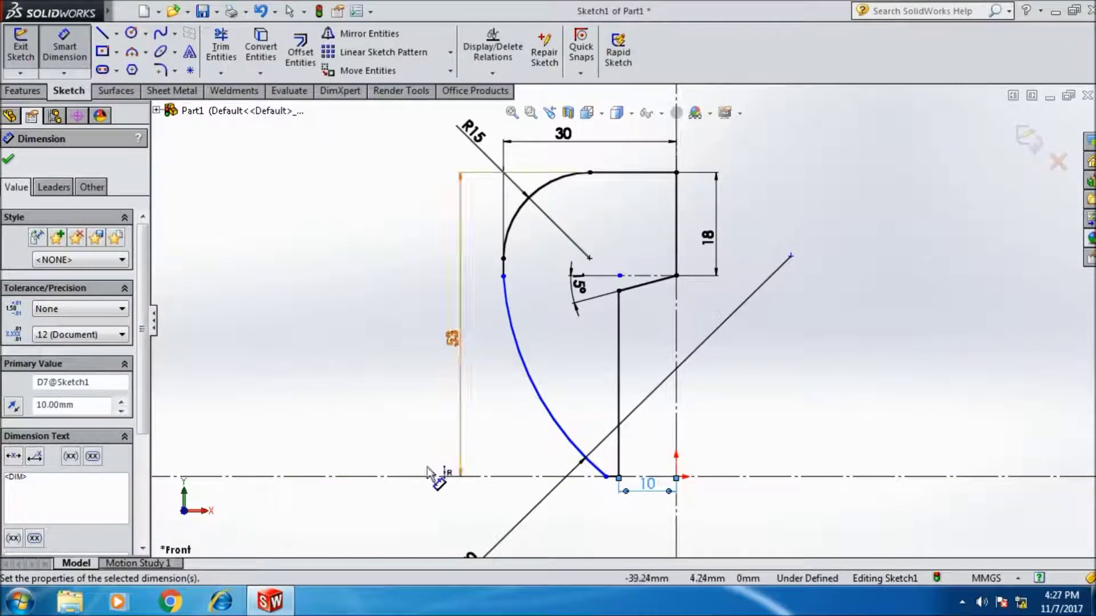
Draw a notch edge up from the axis corner and dimension its height 3 mm.
left_click(101, 37)
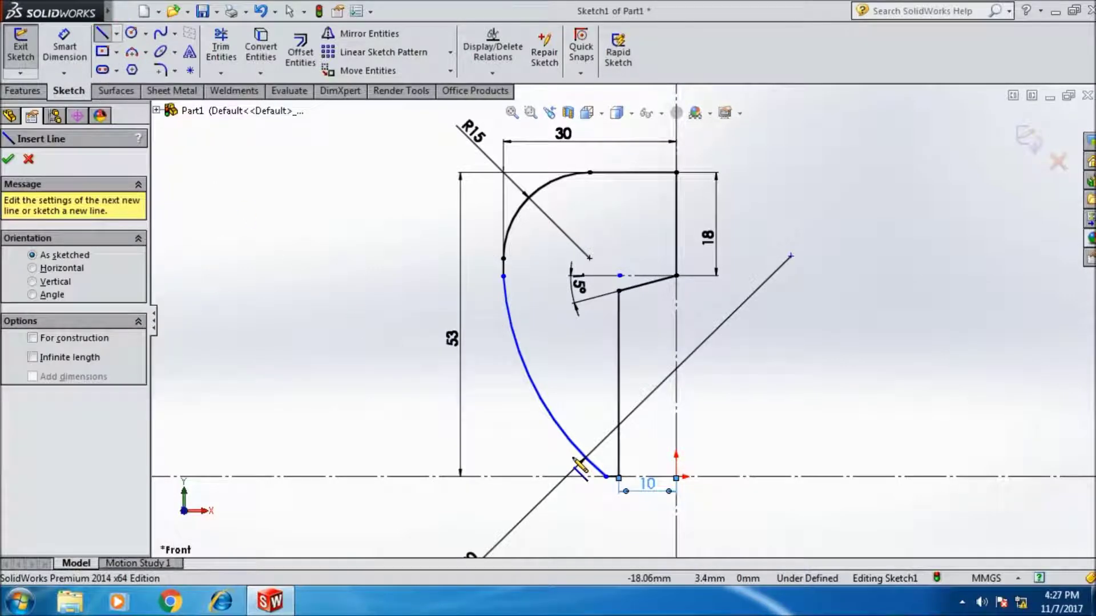
scroll(576, 465, "down", 2)
scroll(668, 469, "down", 2)
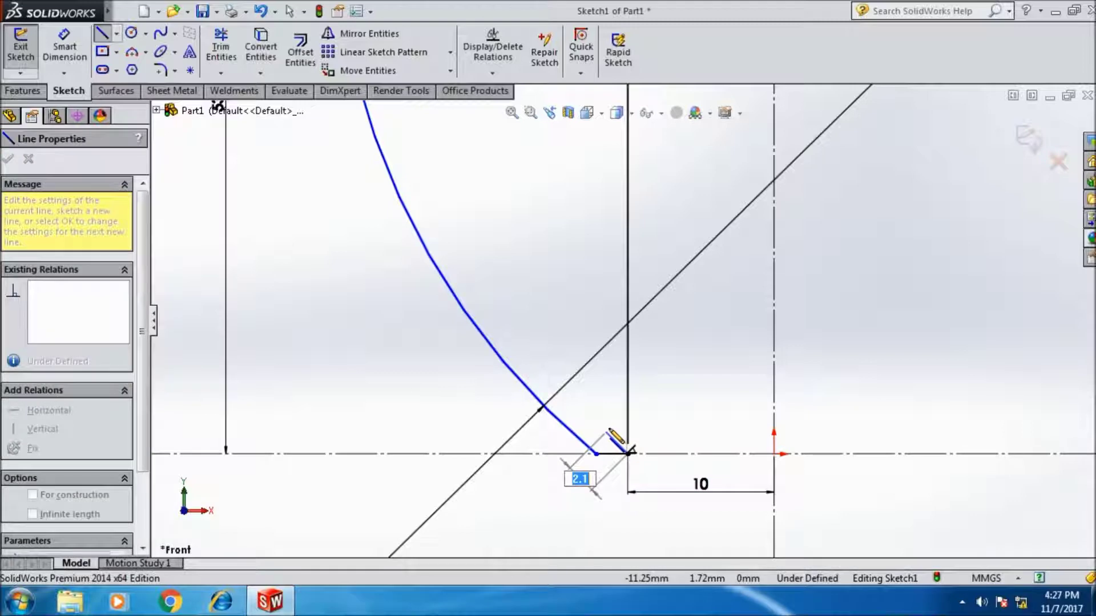
left_click(627, 454)
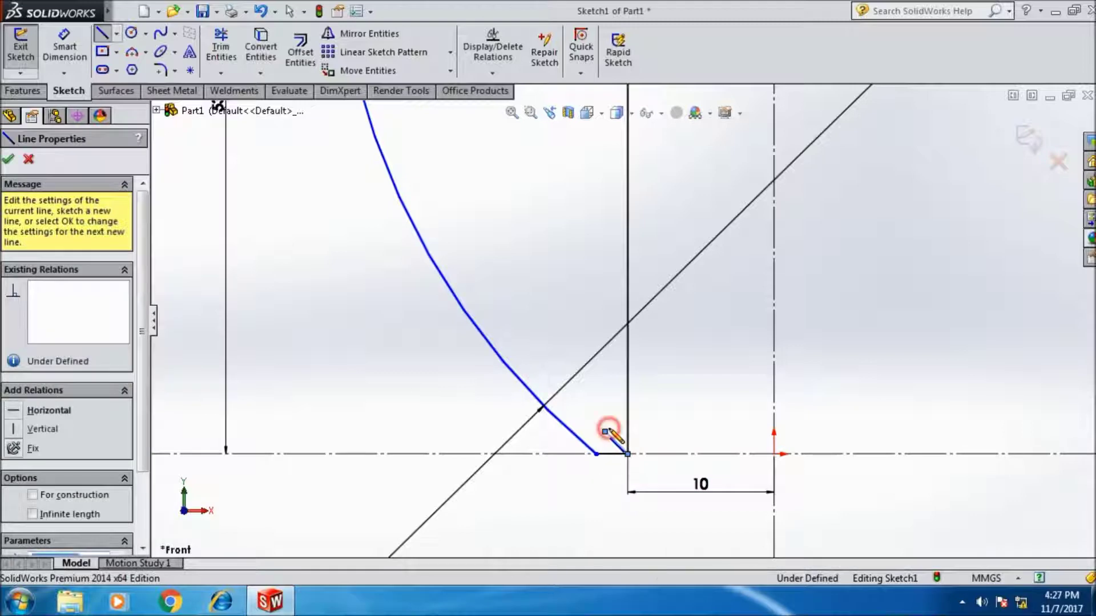
left_click(628, 388)
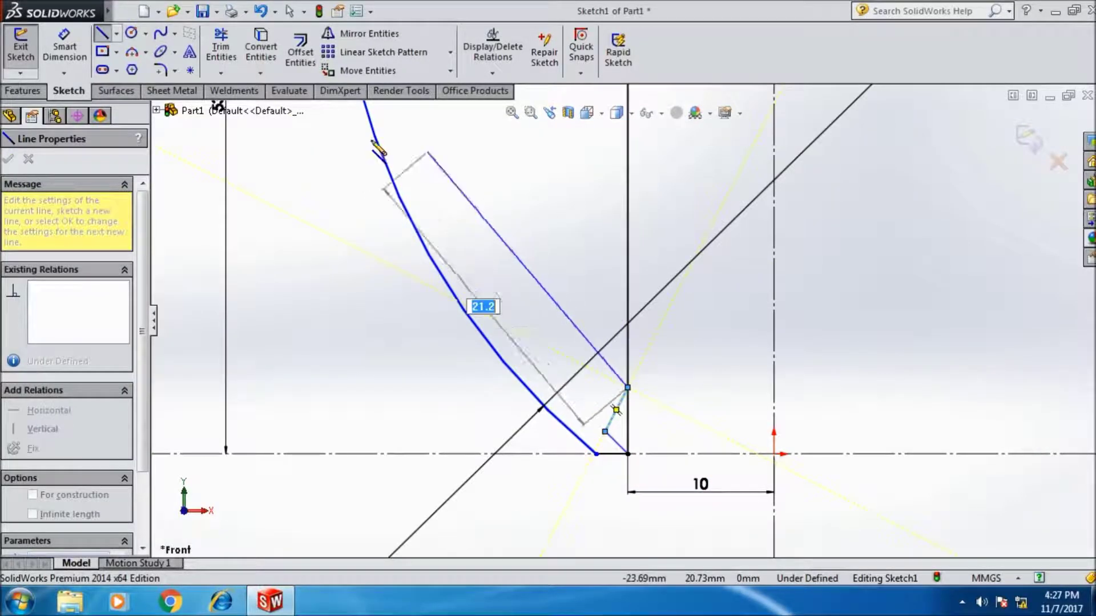
left_click(65, 56)
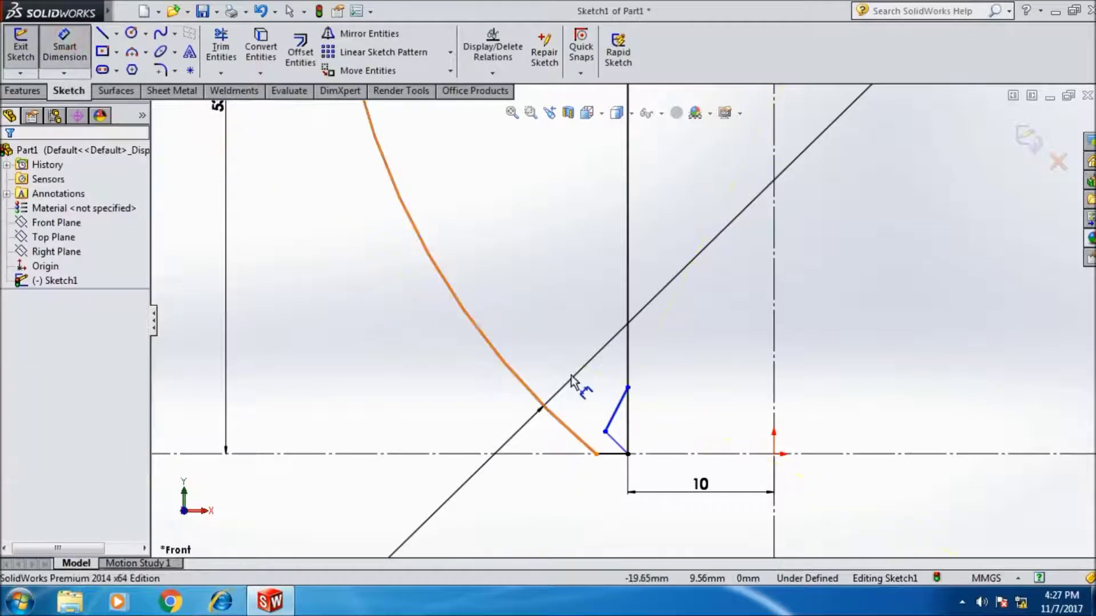
left_click(627, 453)
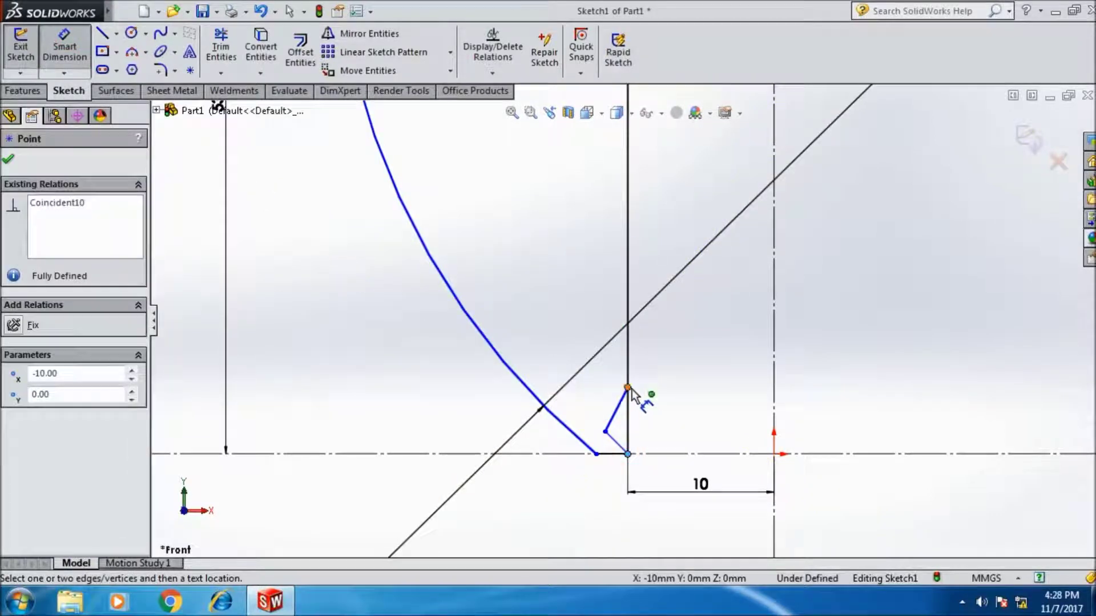
left_click(628, 388)
left_click(697, 428)
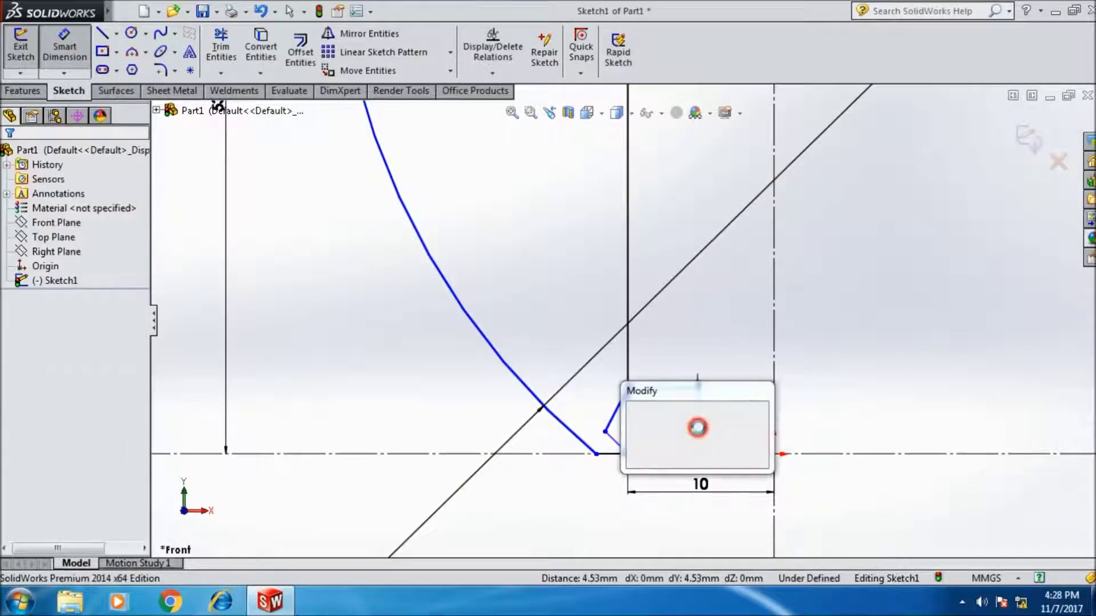
type("3")
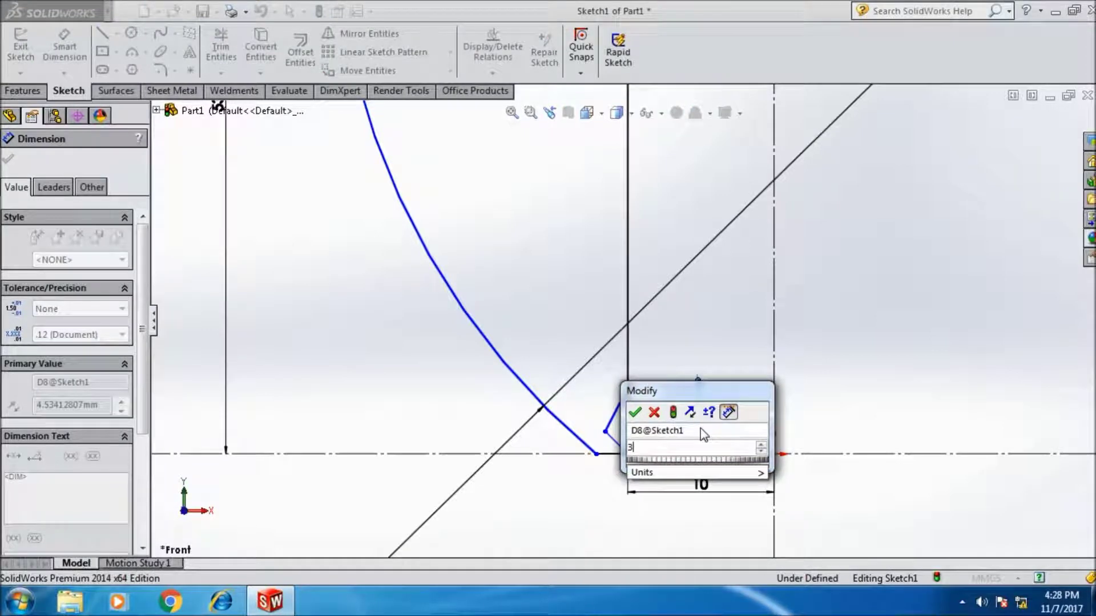
left_click(636, 413)
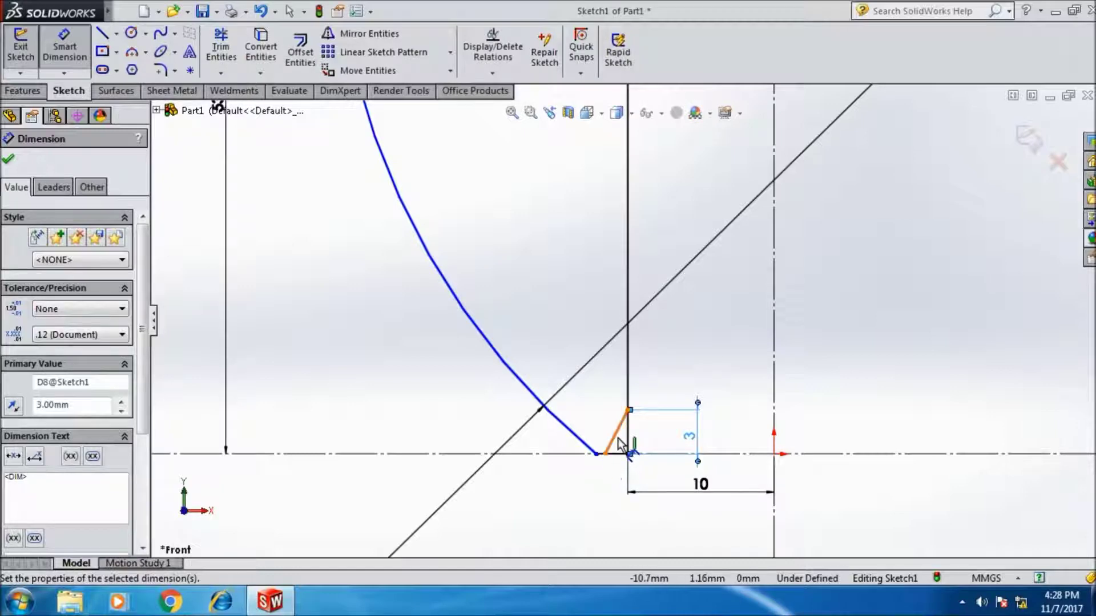
Lift the notch tip off the baseline and set the angle between notch edges to 90°.
left_click(609, 448)
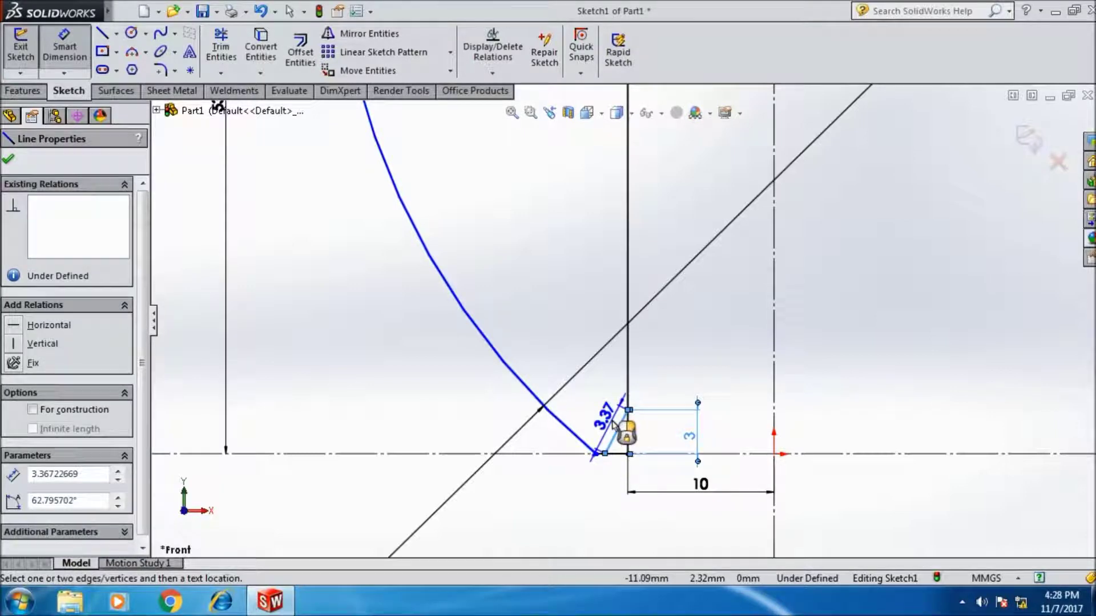
key("Escape")
key("Escape")
left_click_drag(606, 454, 610, 431)
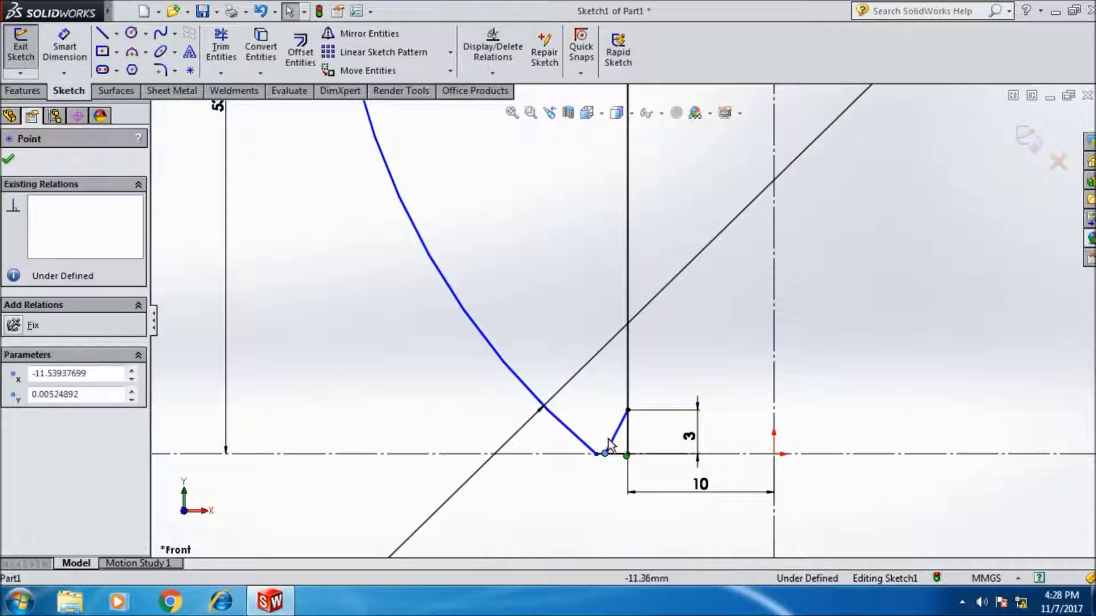
left_click(8, 159)
left_click(65, 50)
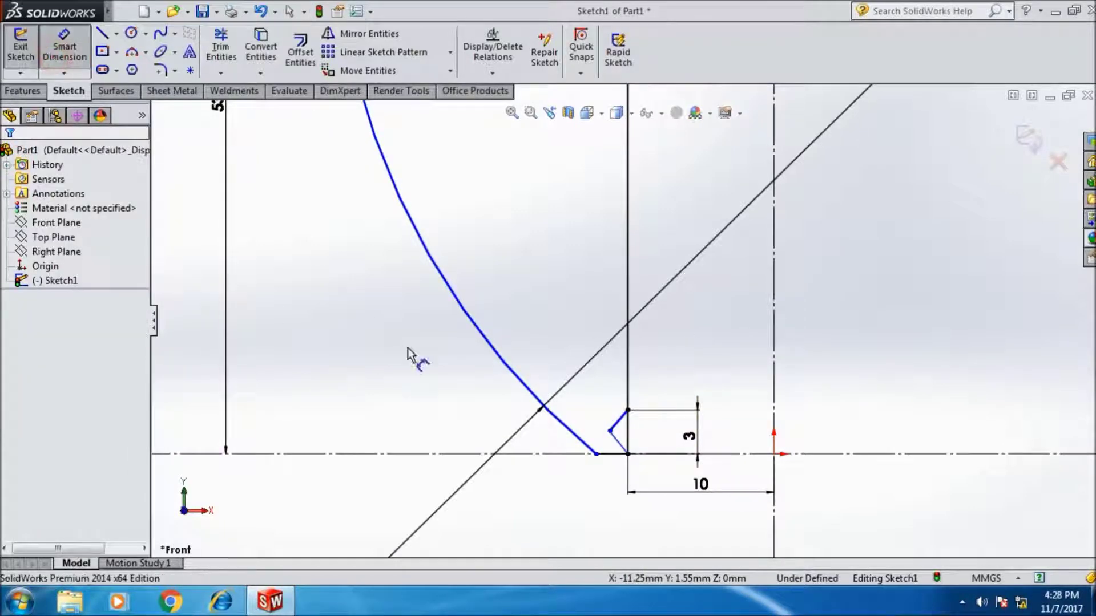
left_click(618, 442)
left_click(620, 419)
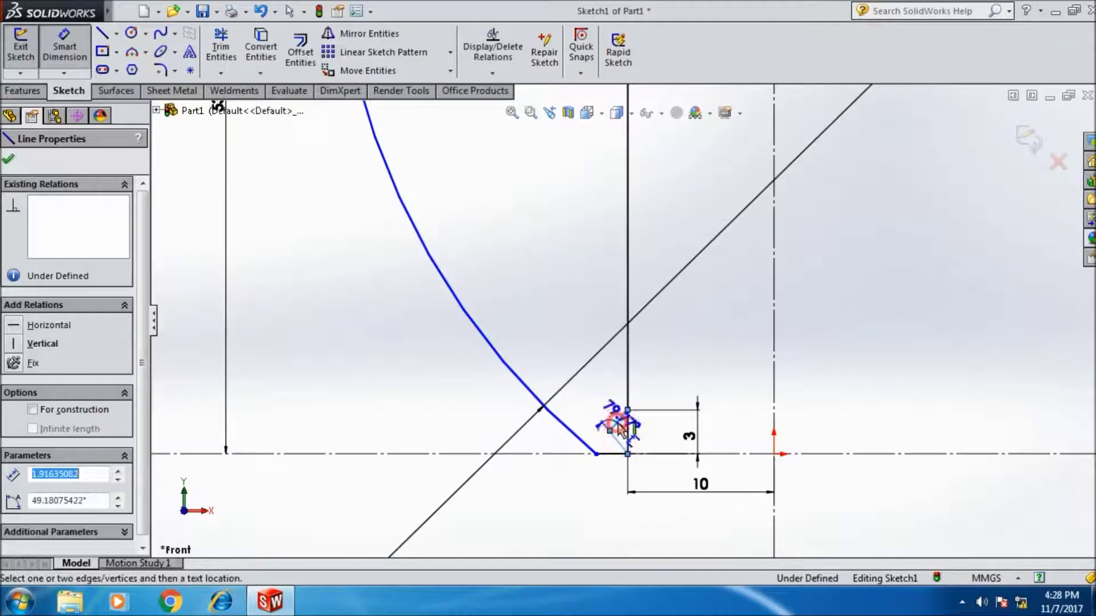
left_click(665, 439)
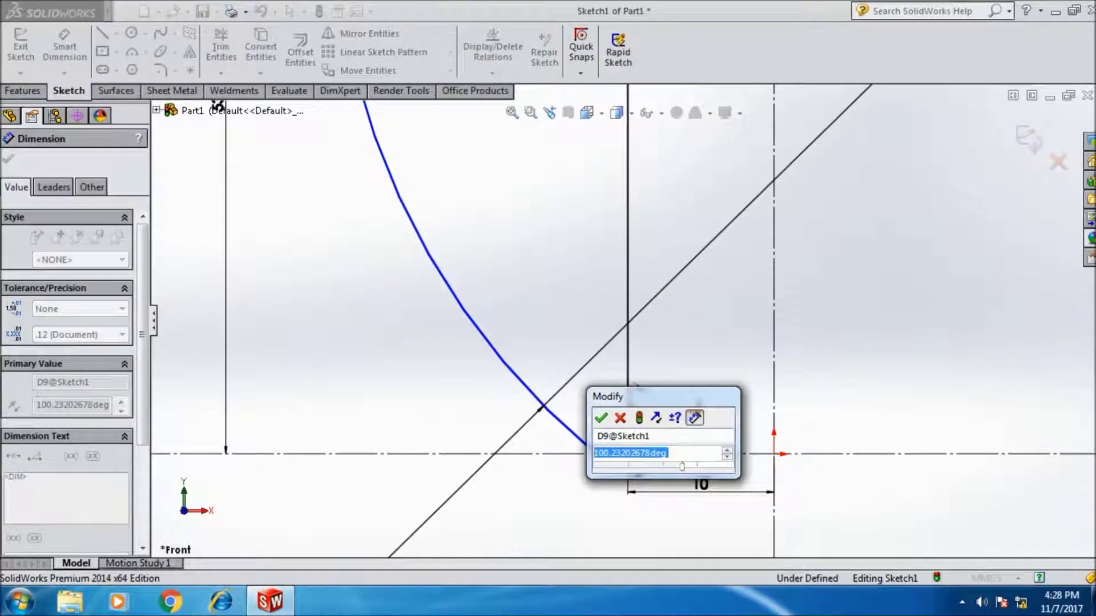
type("90")
left_click(599, 421)
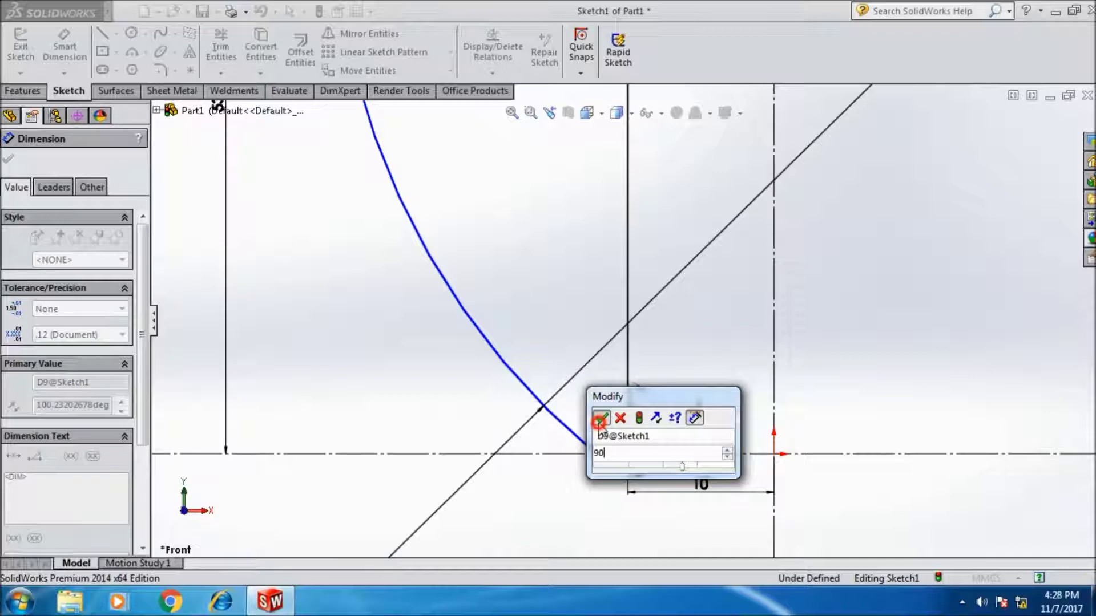
Set the notch tip's horizontal offset from the vertical line to 1.25 mm.
left_click(605, 433)
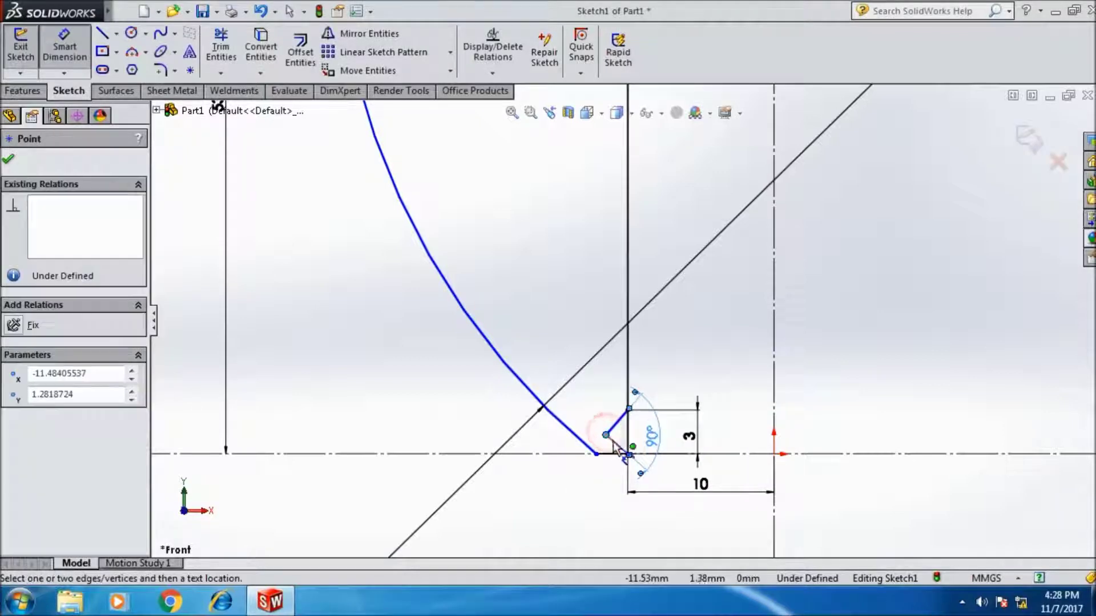
left_click(629, 442)
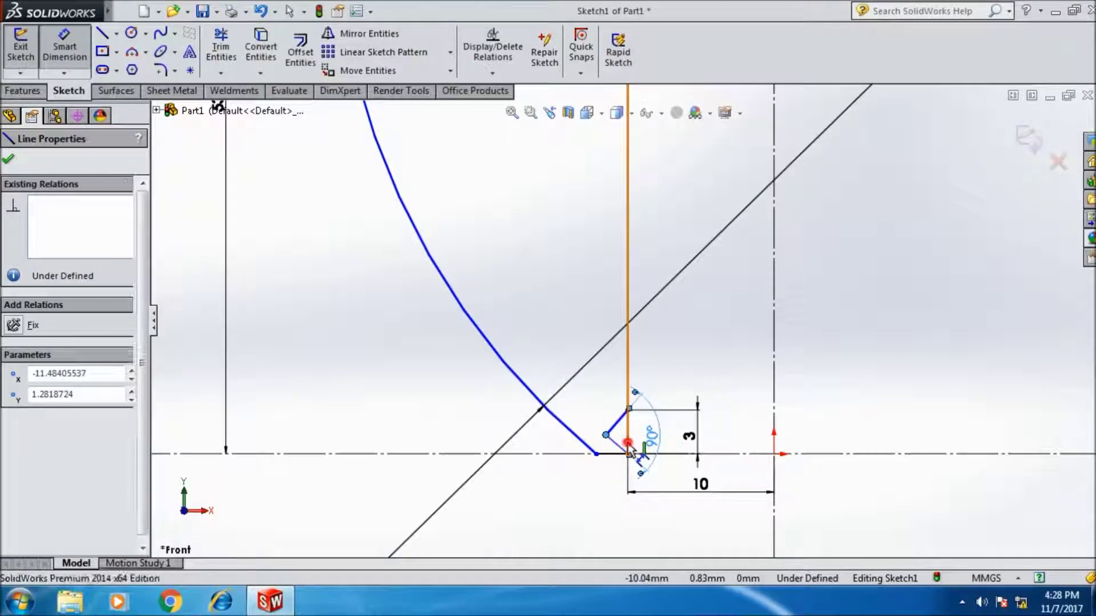
left_click(614, 496)
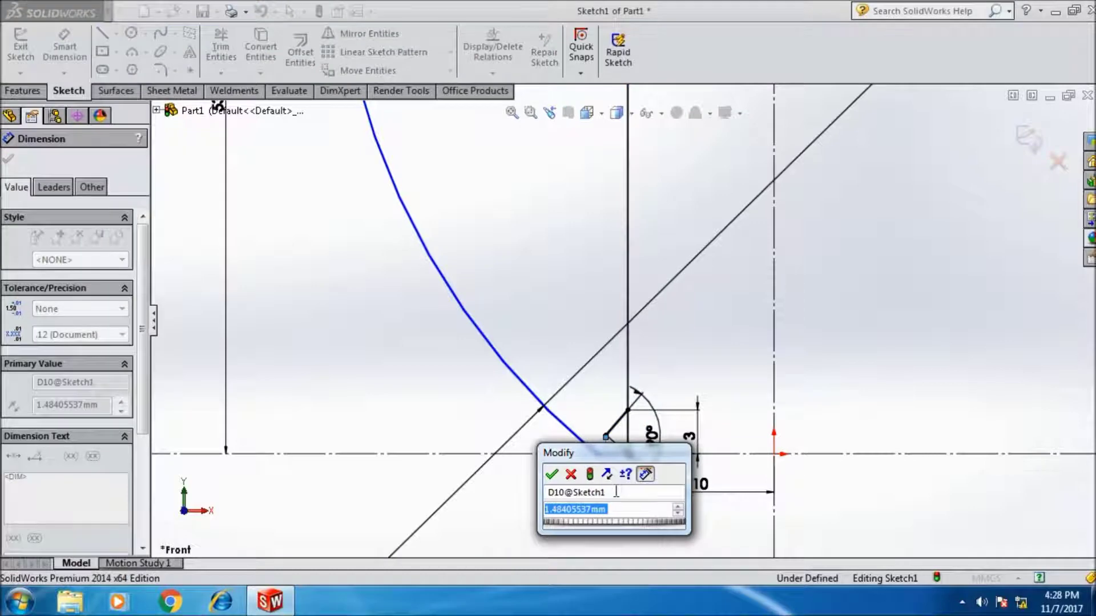
type("1.25")
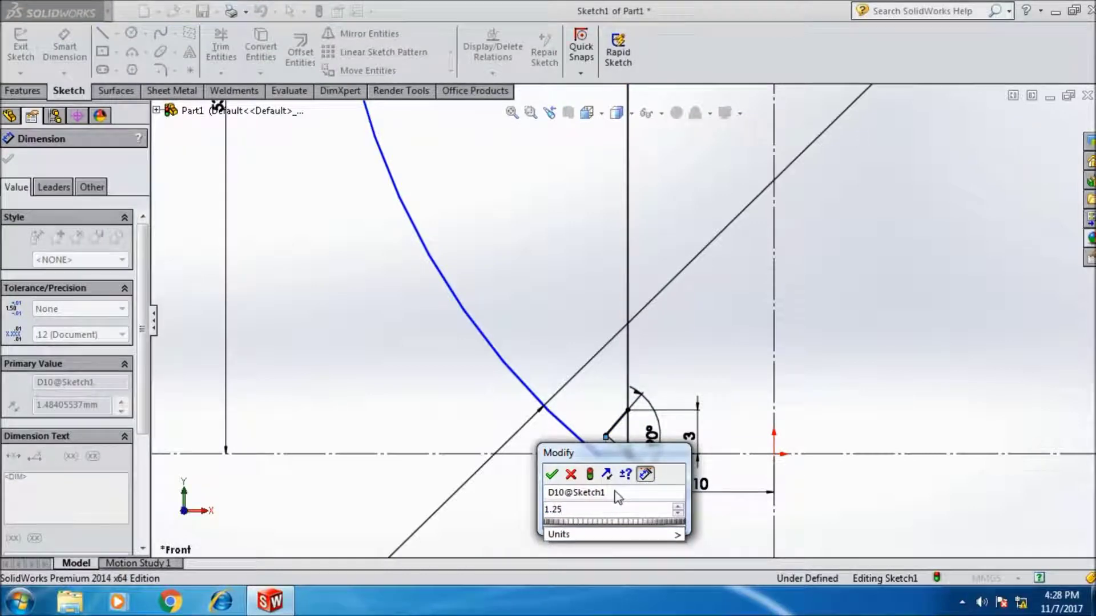
left_click(551, 475)
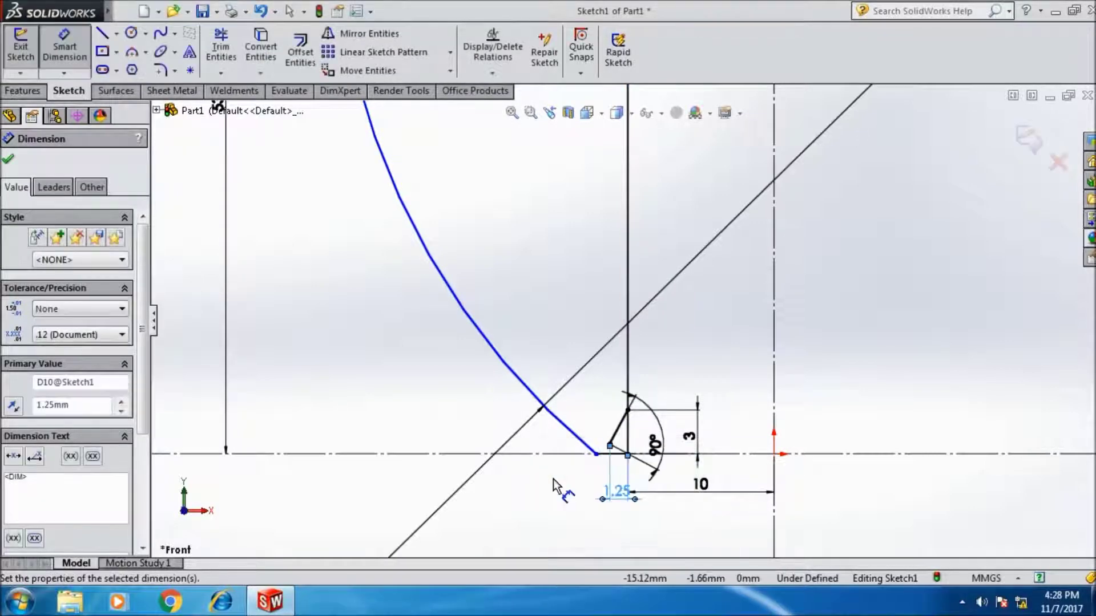
left_click(17, 165)
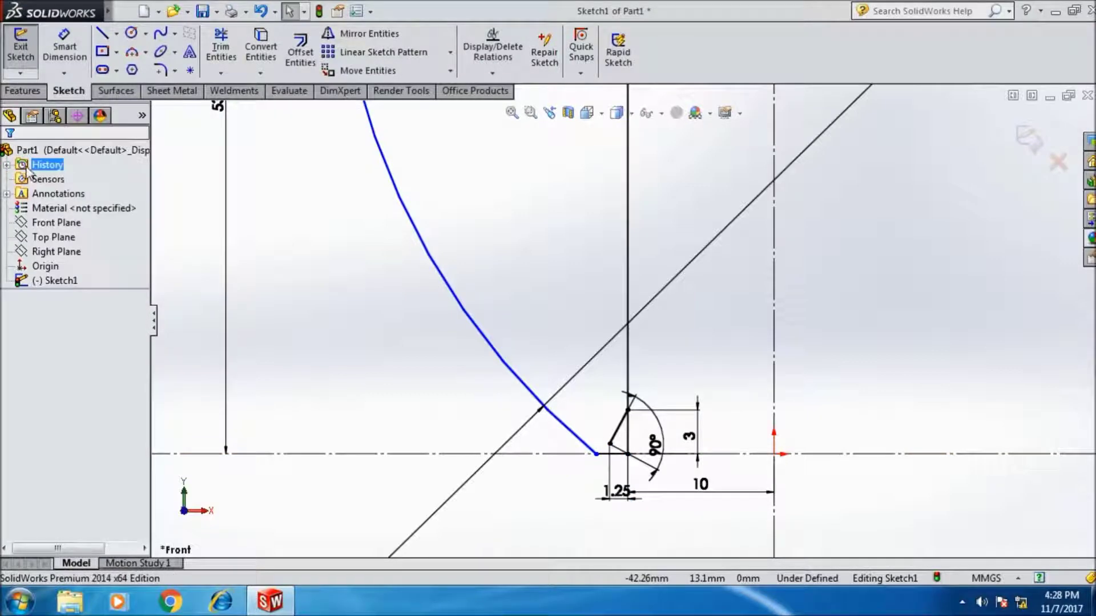
Delete the old notch lines along with their dimensions.
scroll(648, 461, "down", 2)
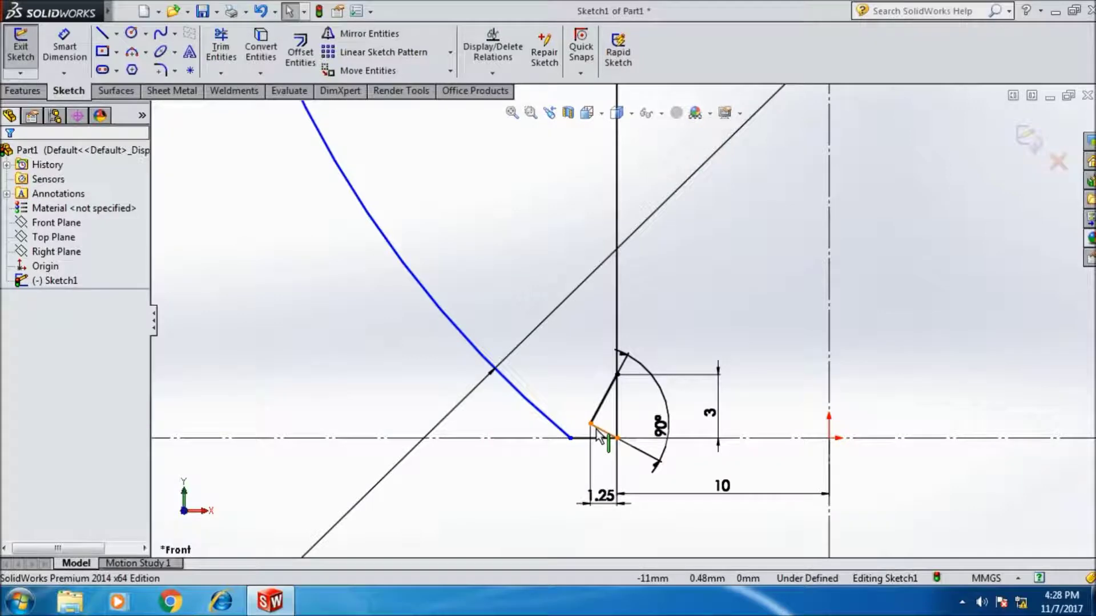
left_click(597, 436)
left_click(604, 407)
key("Delete")
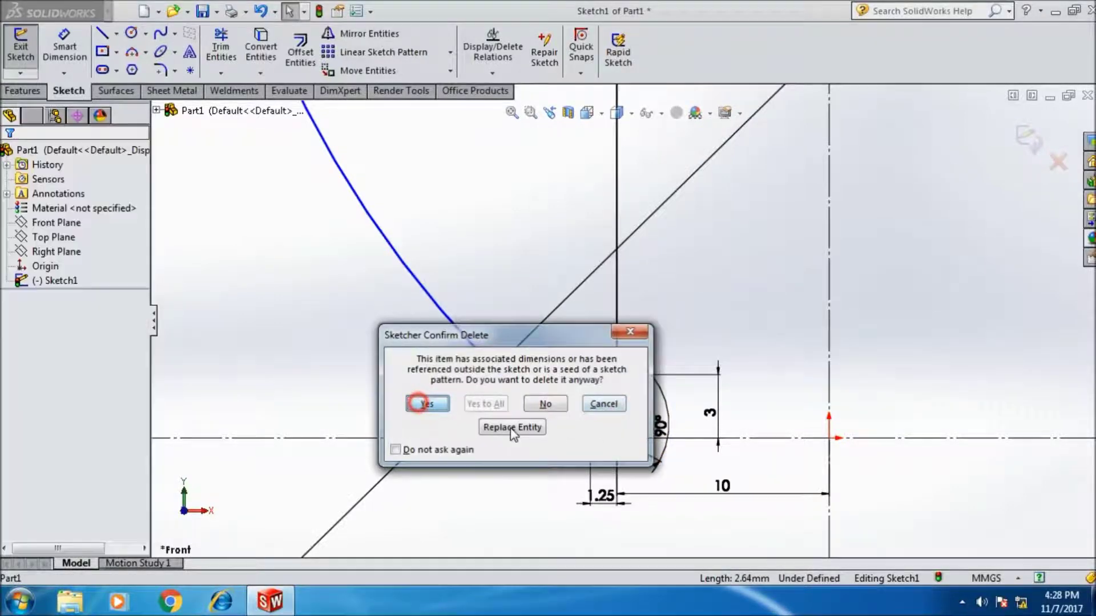
left_click(432, 408)
left_click(595, 429)
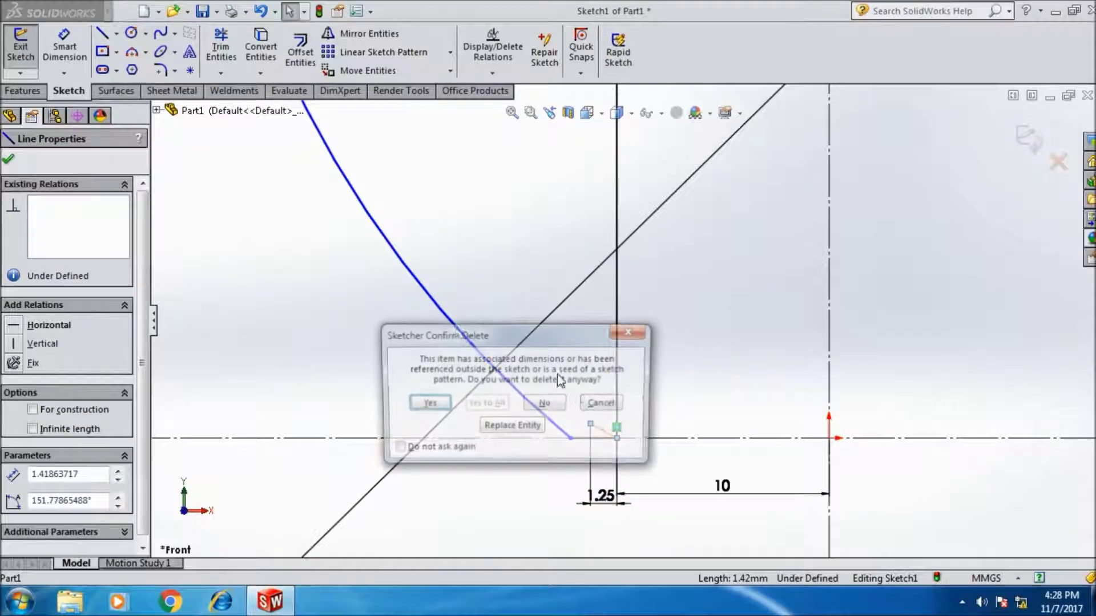
key("Delete")
left_click(427, 404)
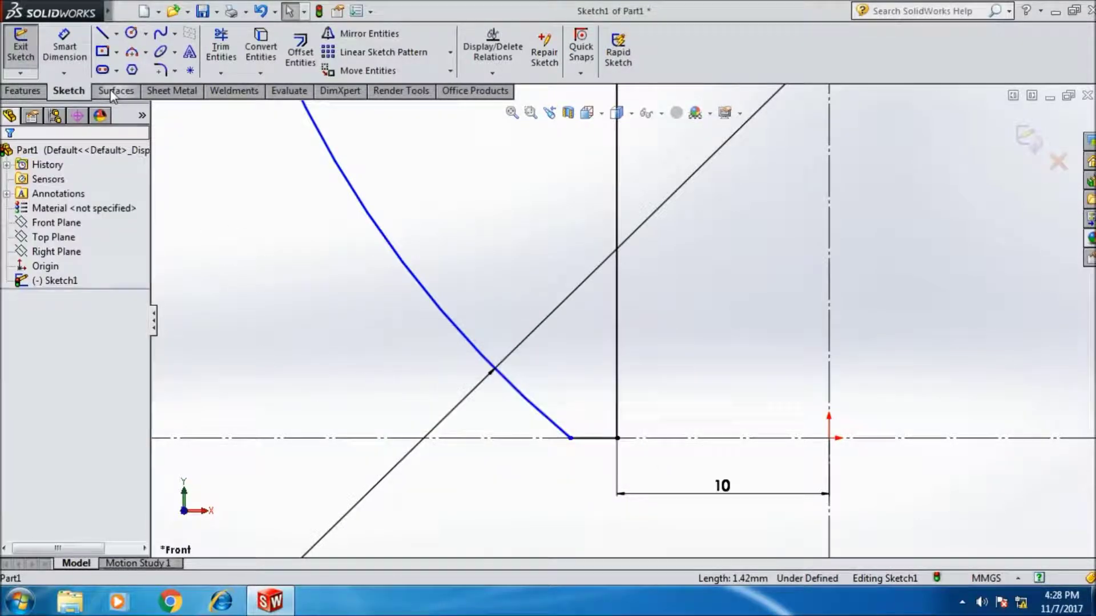
Sketch a new undimensioned V-notch on the vertical line, slightly higher up.
left_click(102, 34)
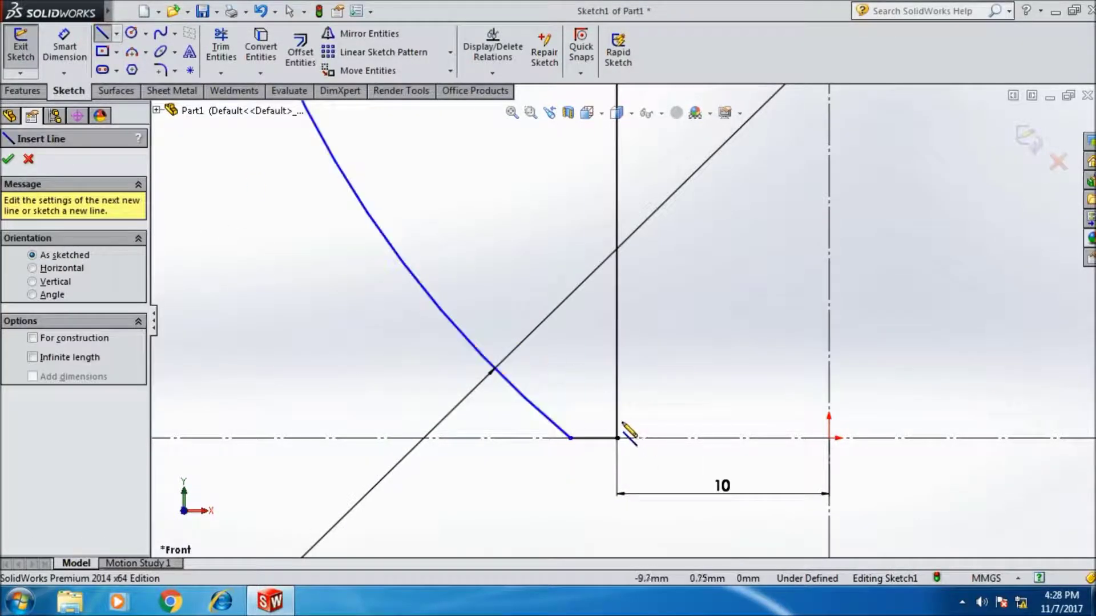
left_click(615, 420)
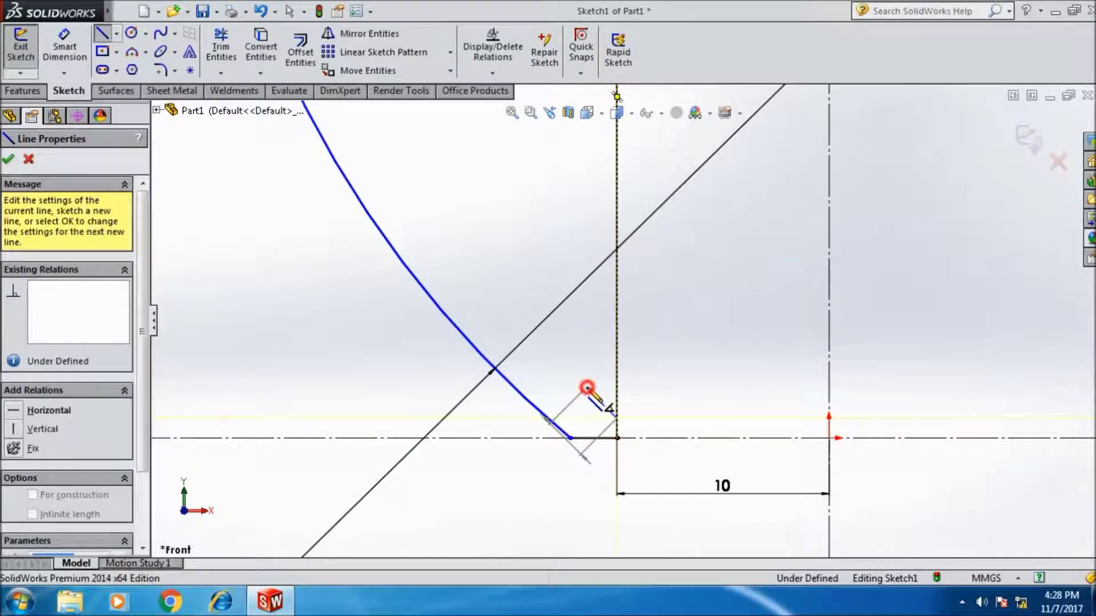
left_click(617, 345)
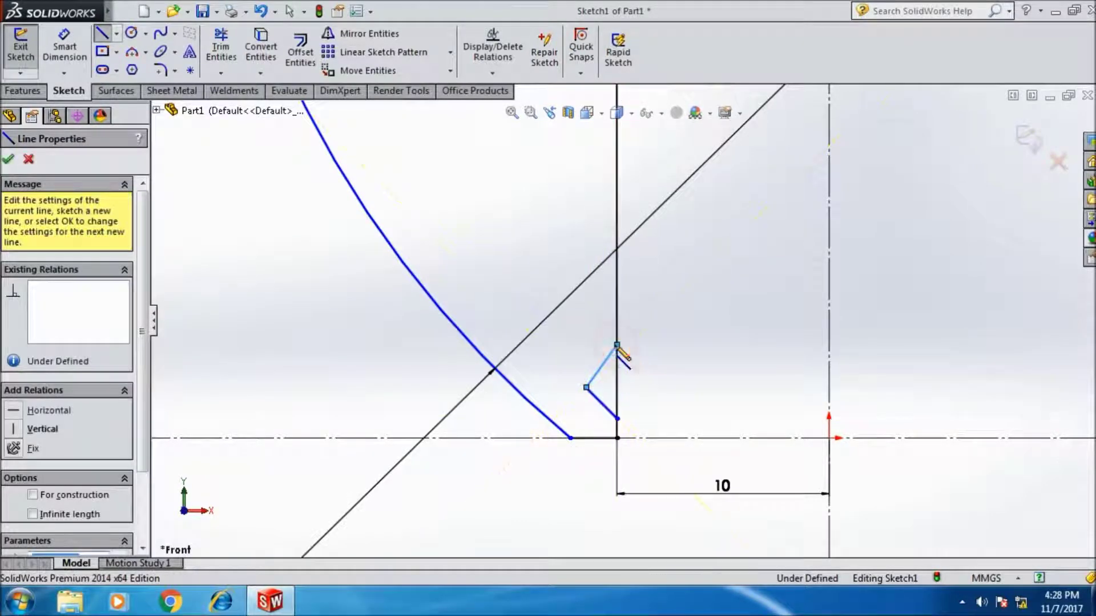
key("Escape")
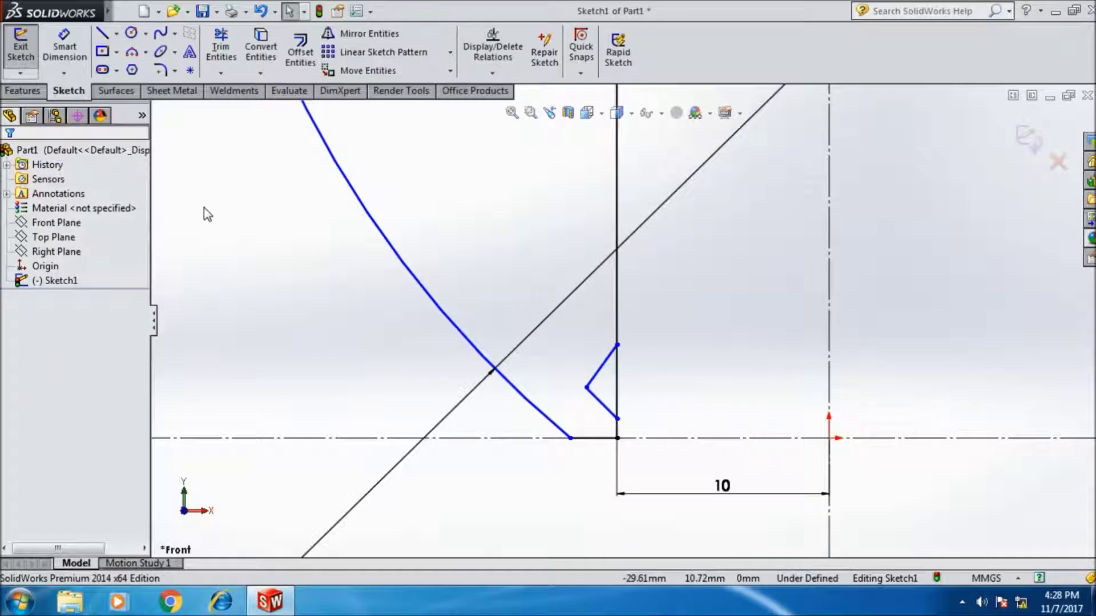
left_click(64, 51)
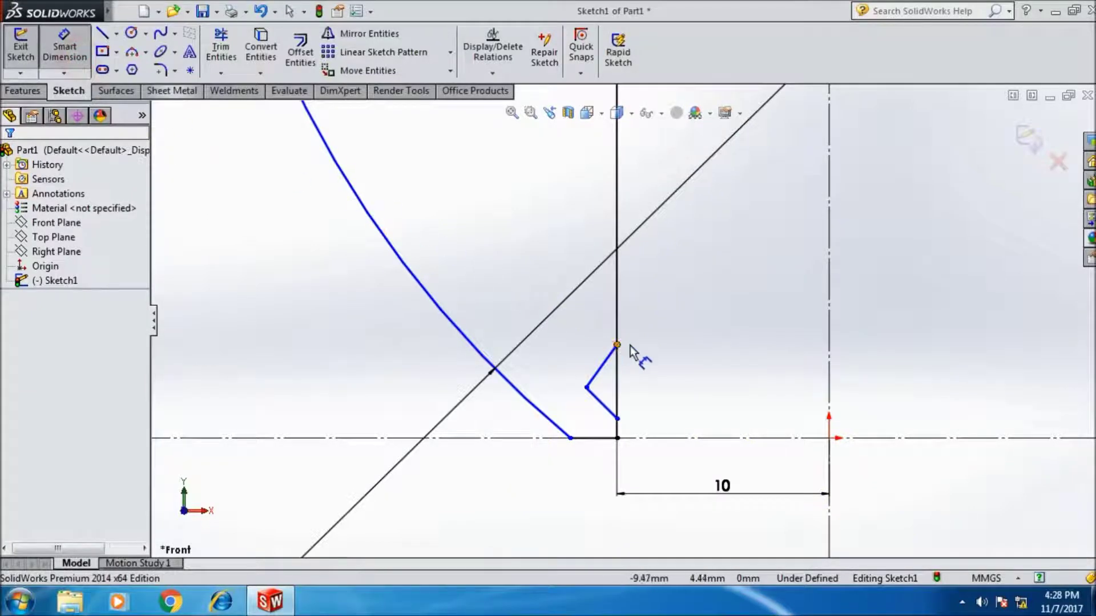
Dimension the V-notch opening between its end points to 3 mm.
left_click(617, 345)
left_click(618, 419)
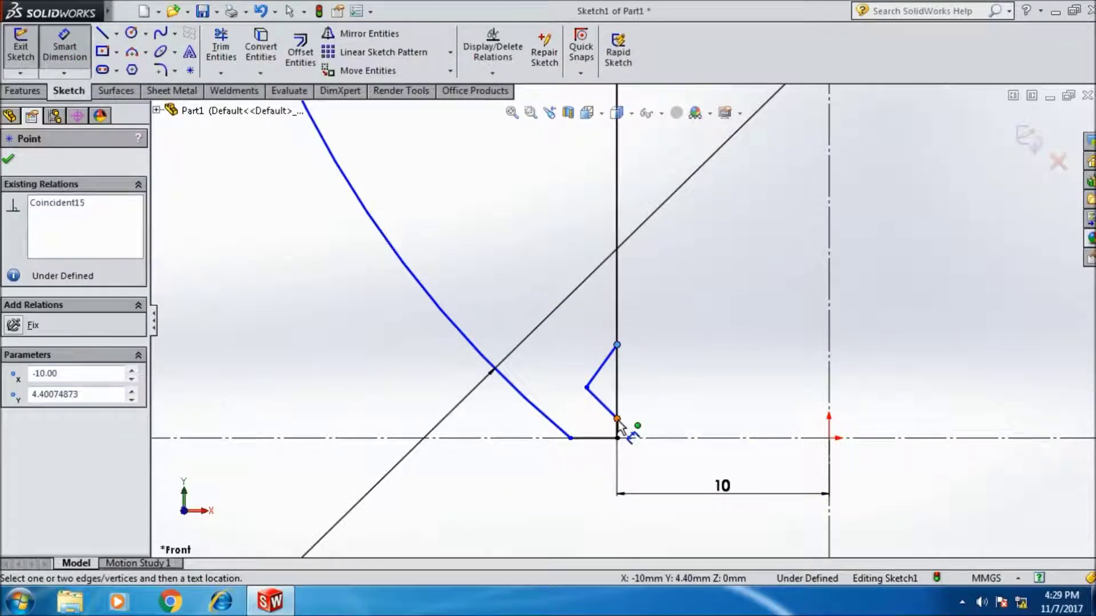
left_click(657, 379)
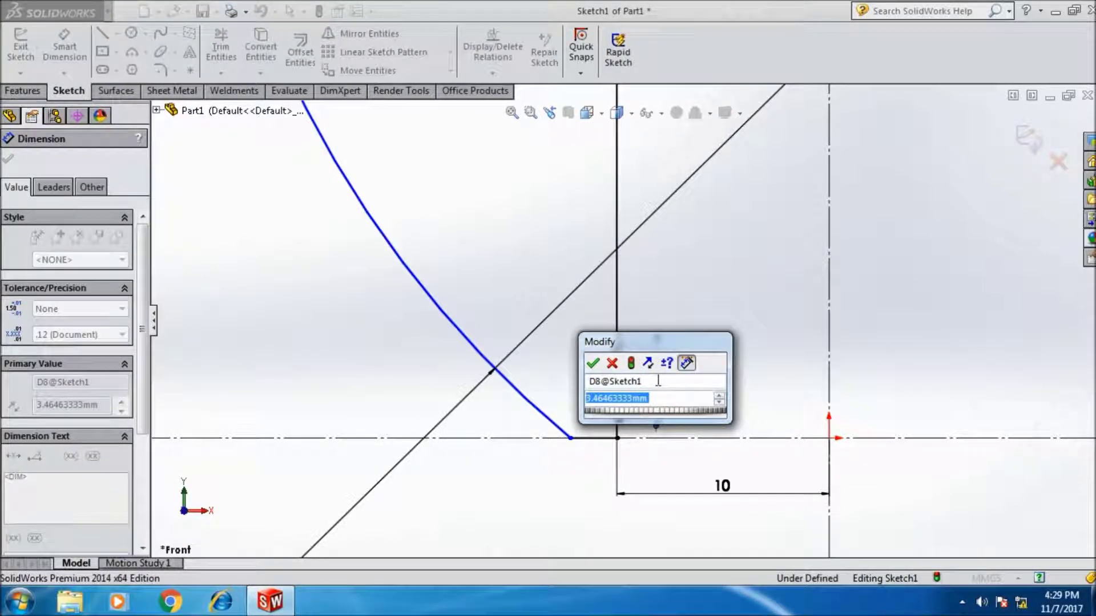
type("3")
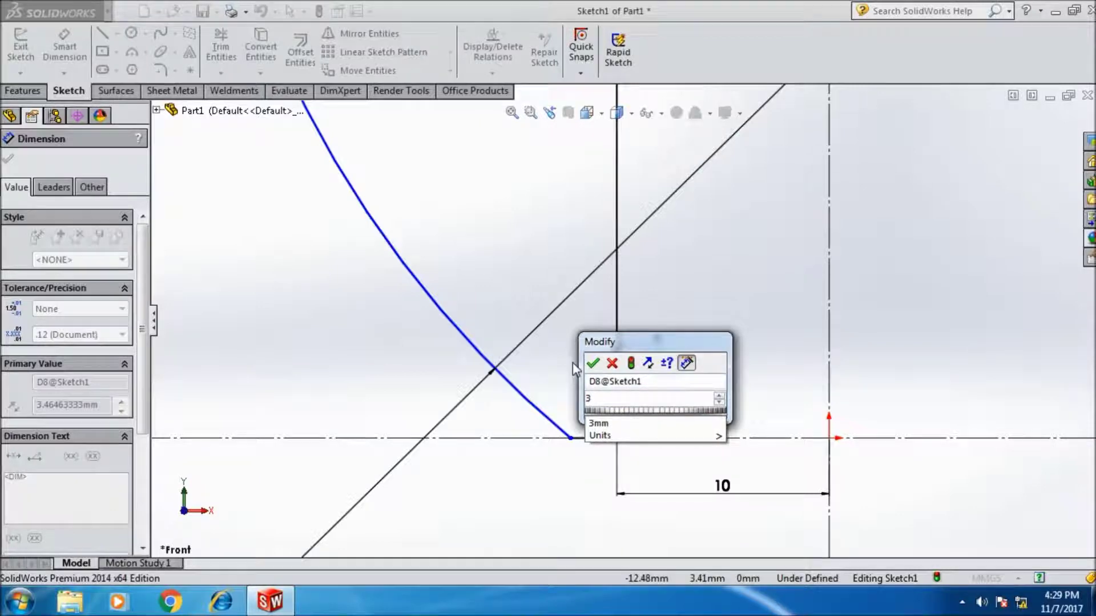
left_click(592, 363)
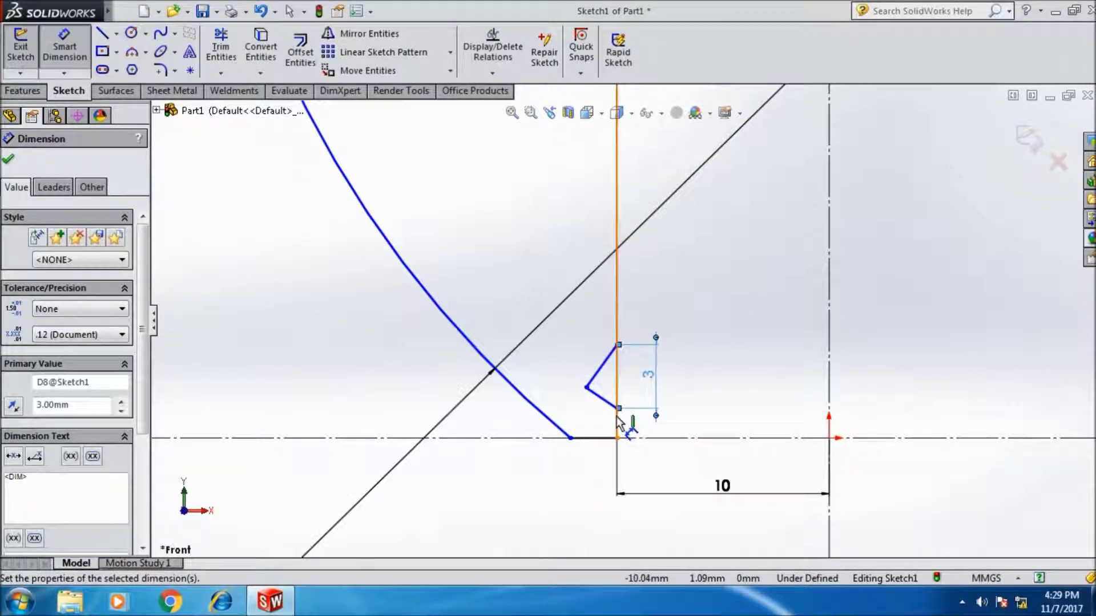
Dimension the notch tip 1.25 mm in from the vertical line.
left_click(617, 438)
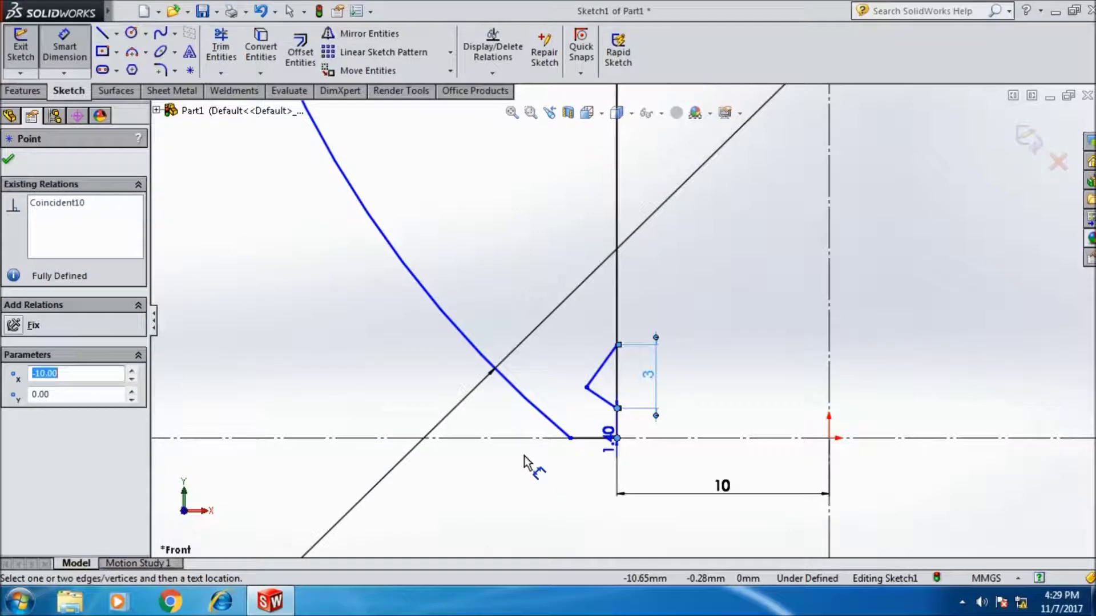
key("Escape")
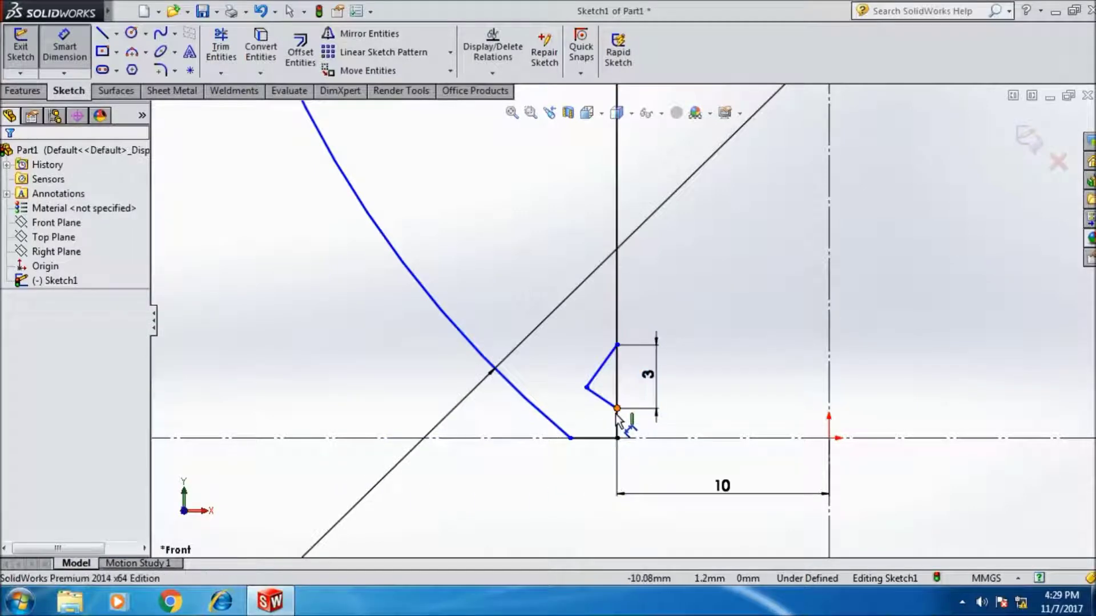
left_click(617, 438)
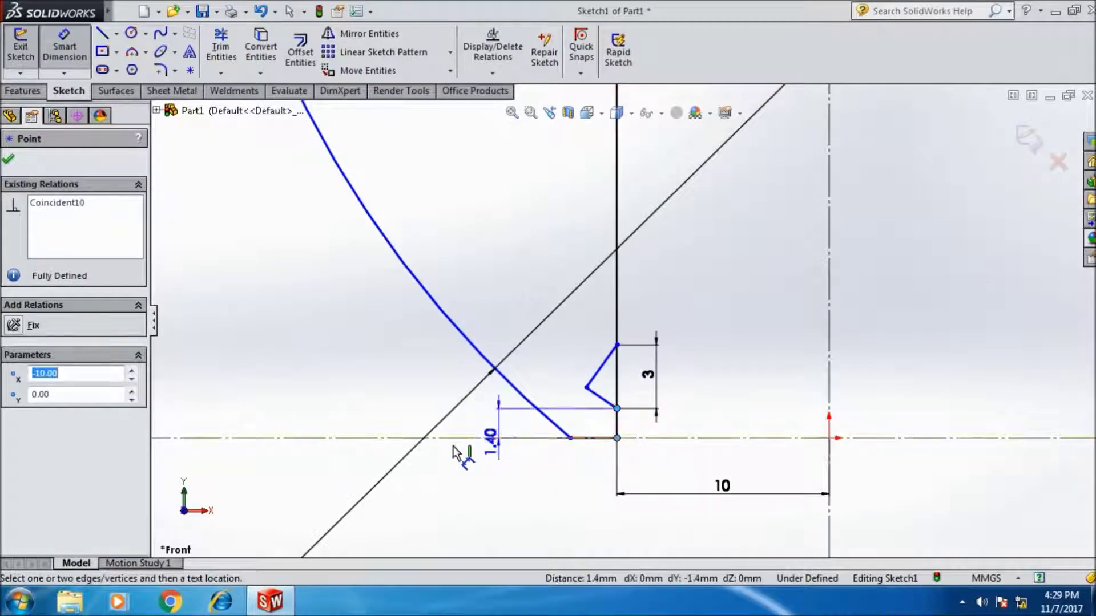
key("Escape")
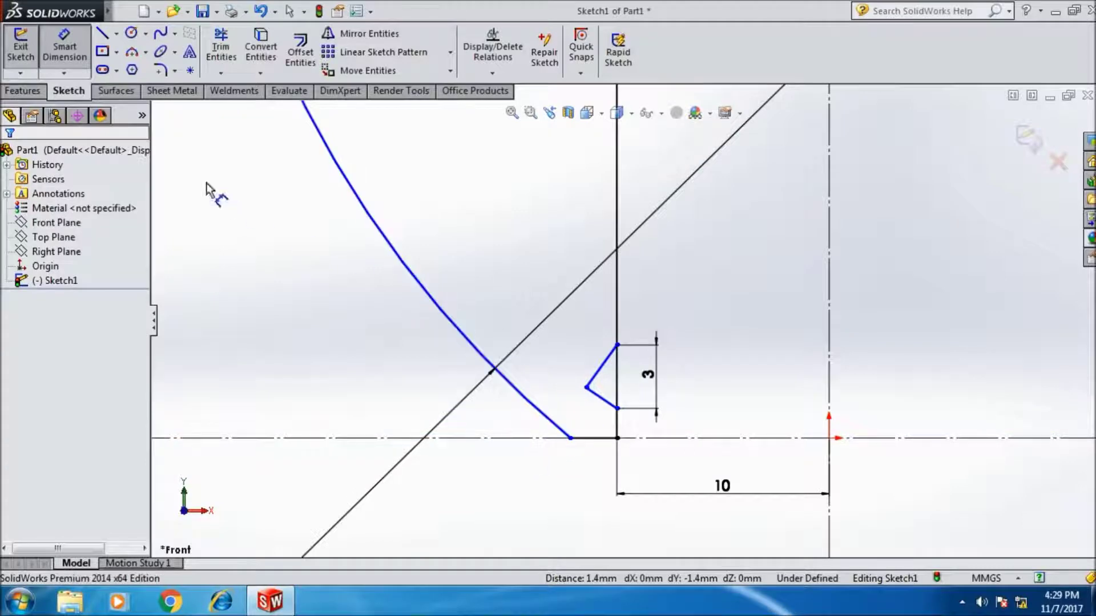
left_click(586, 387)
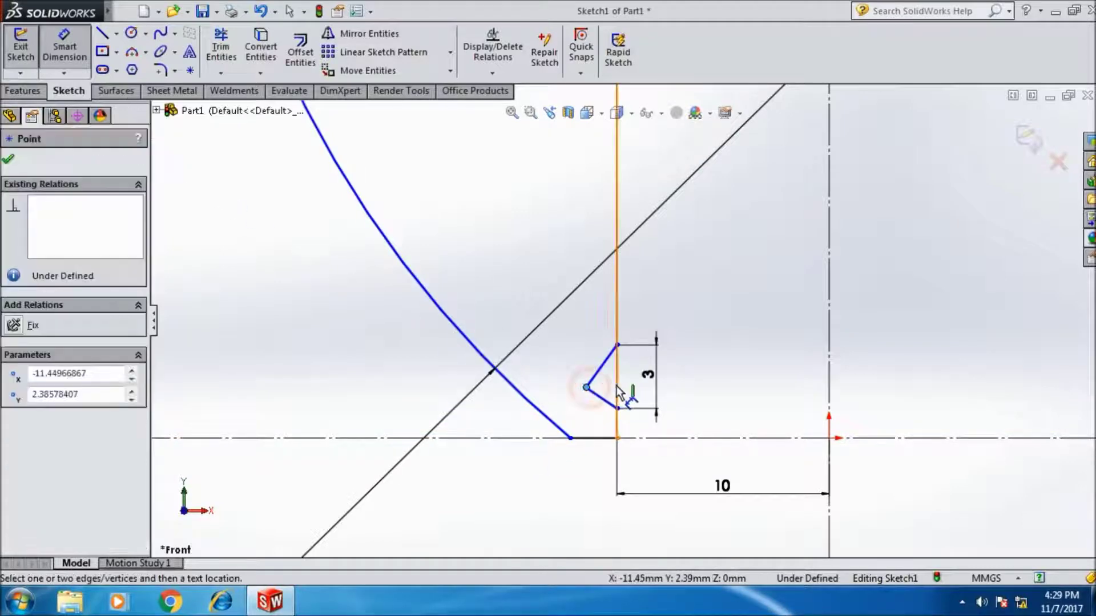
left_click(616, 423)
left_click(601, 487)
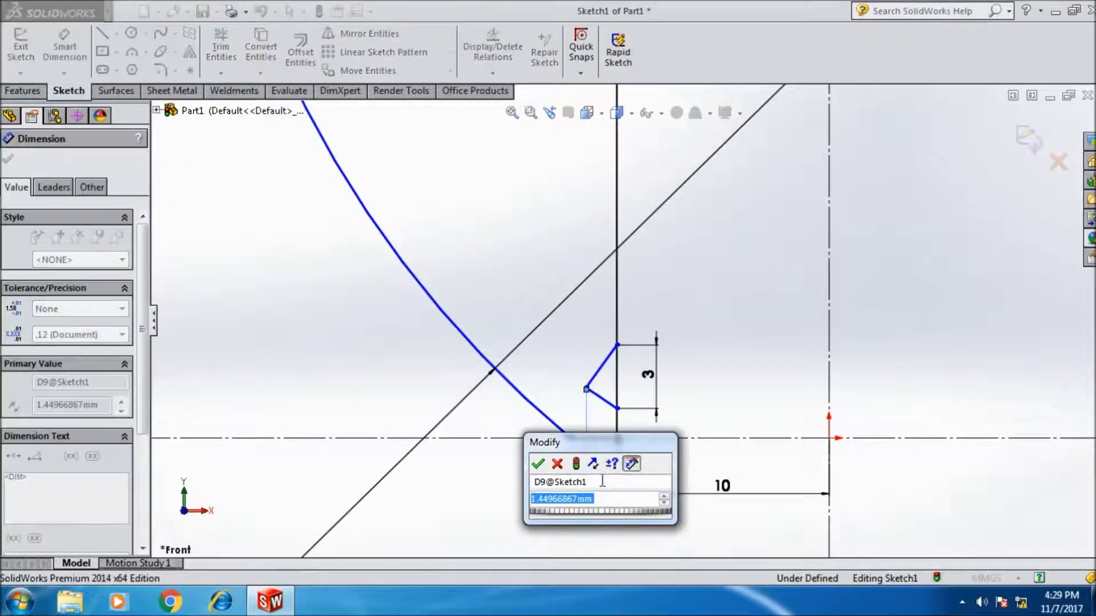
type("1.25")
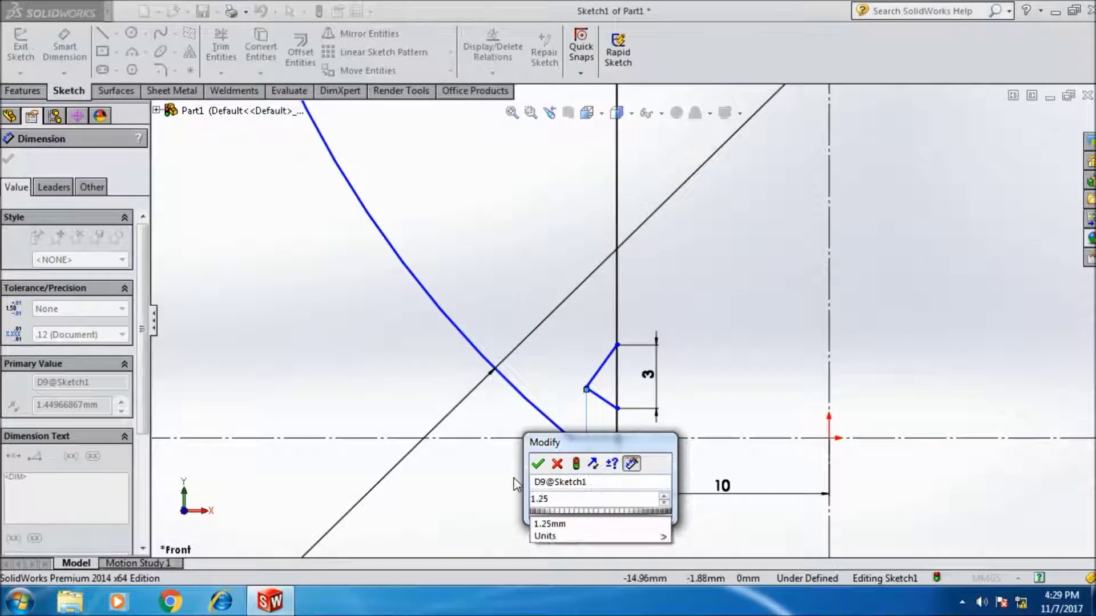
left_click(537, 463)
scroll(600, 406, "down", 2)
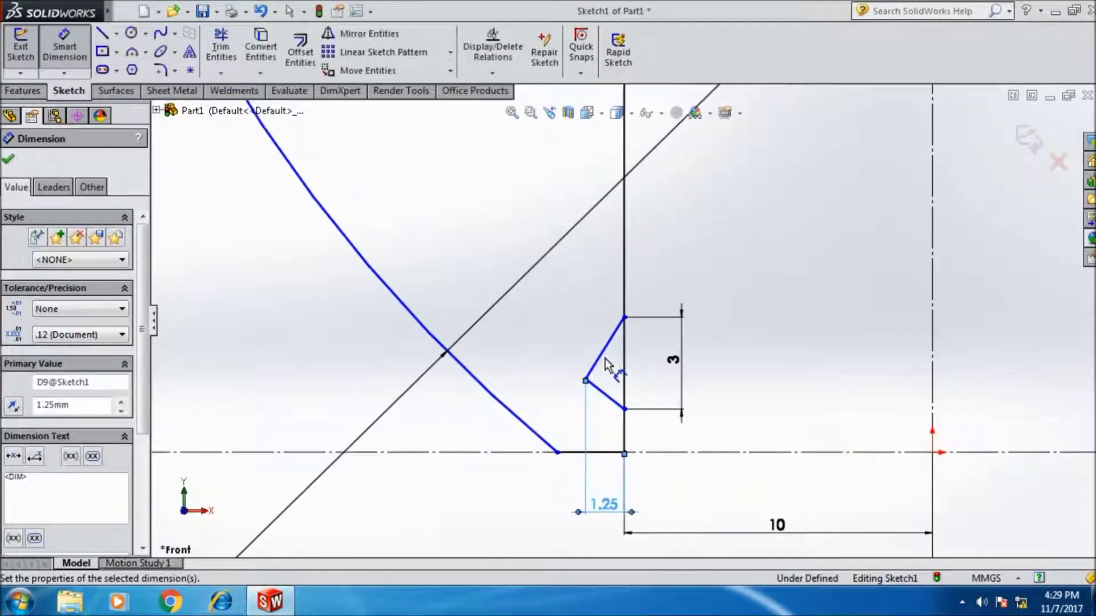
left_click(604, 355)
Set the angle between the two notch lines to 90°.
left_click(602, 392)
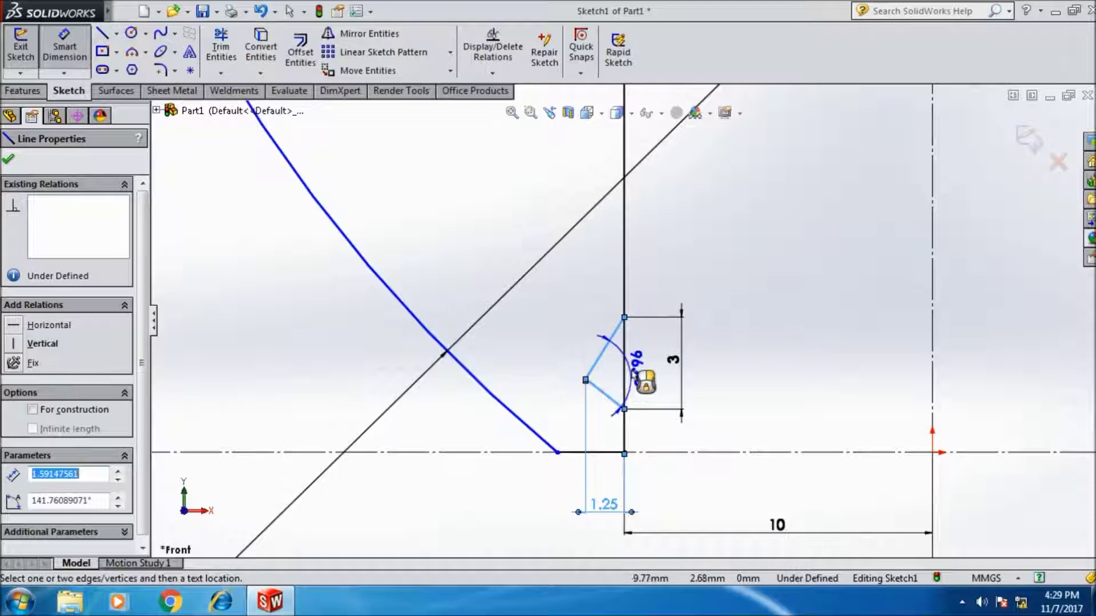
left_click(649, 372)
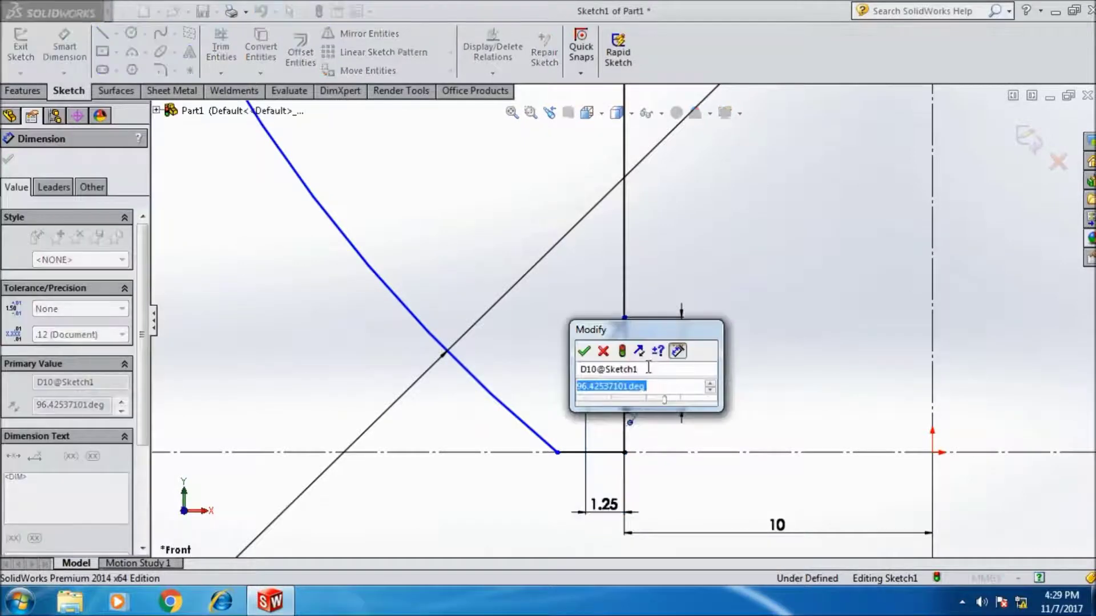
type("90")
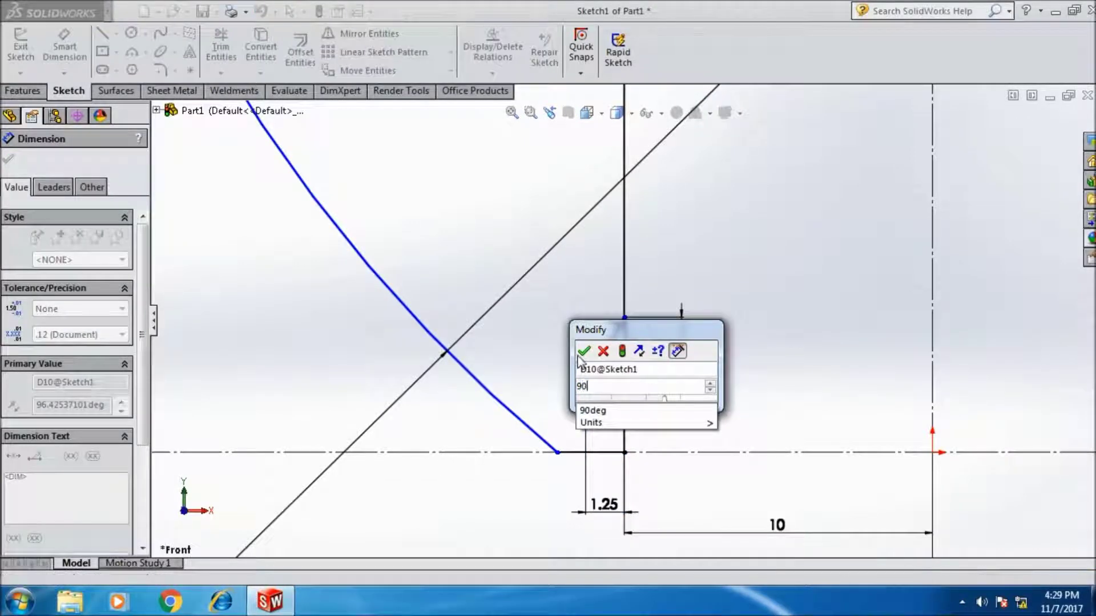
left_click(583, 350)
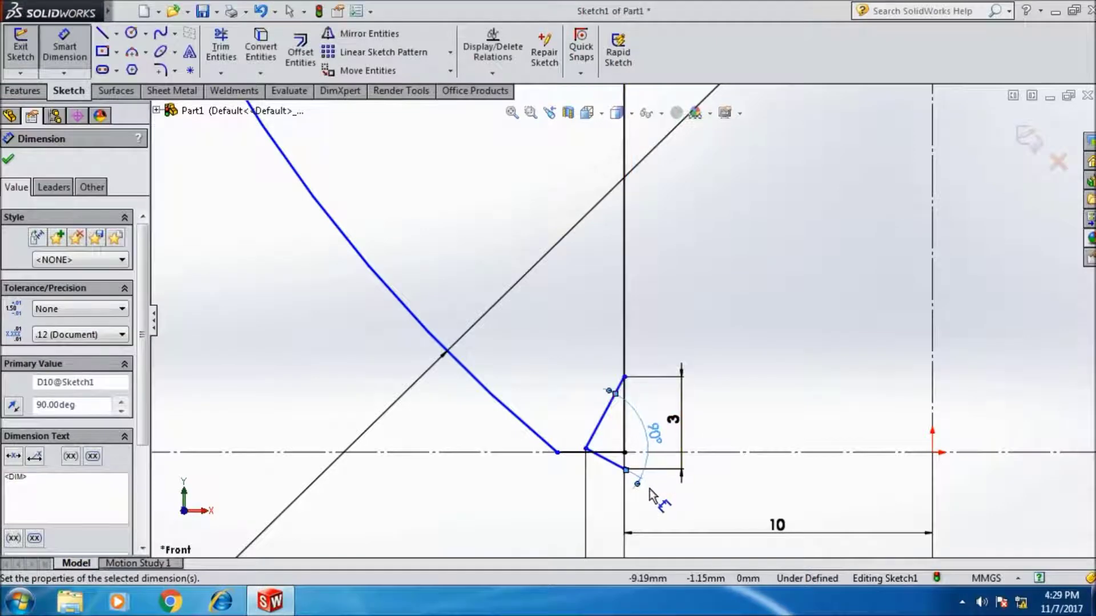
middle_click_drag(621, 436, 625, 370, "ctrl")
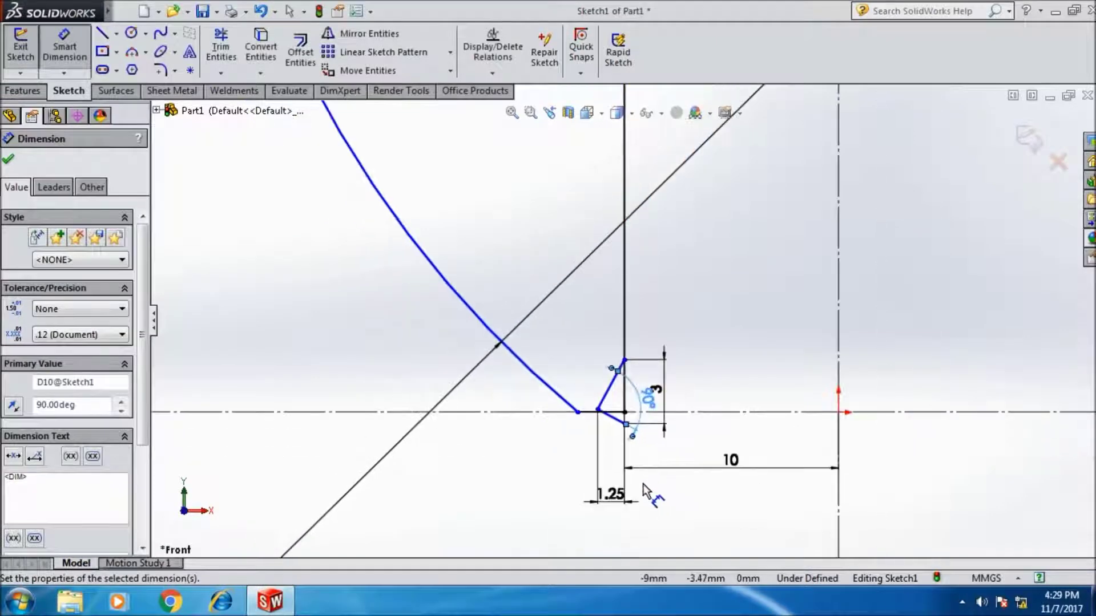
left_click(13, 161)
Lift the lower notch line and dimension its end 1 mm above the bottom line.
left_click(612, 398)
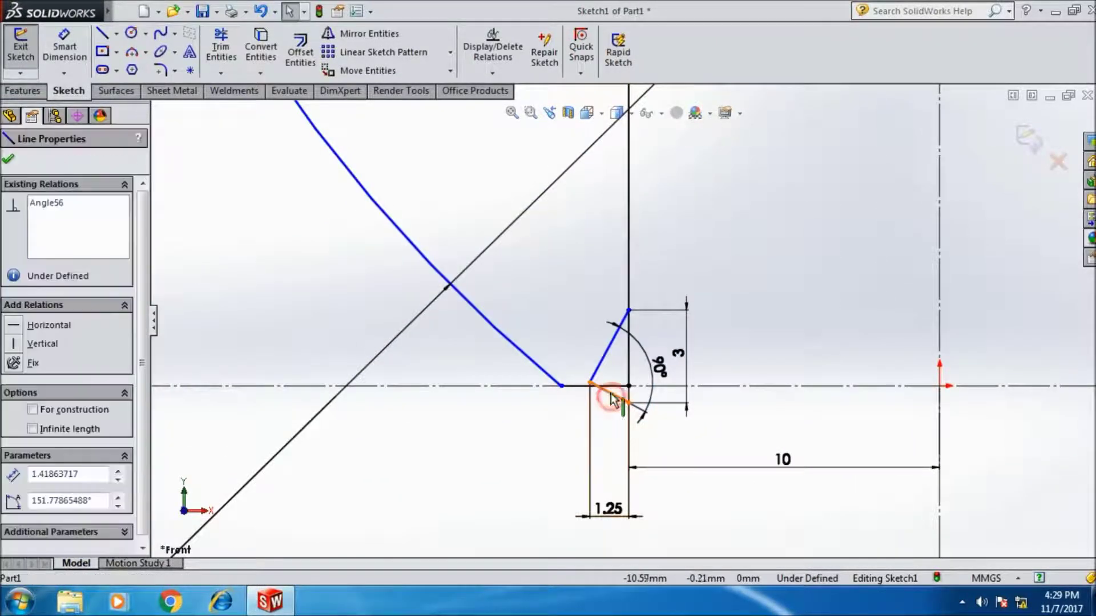
left_click_drag(612, 398, 612, 354)
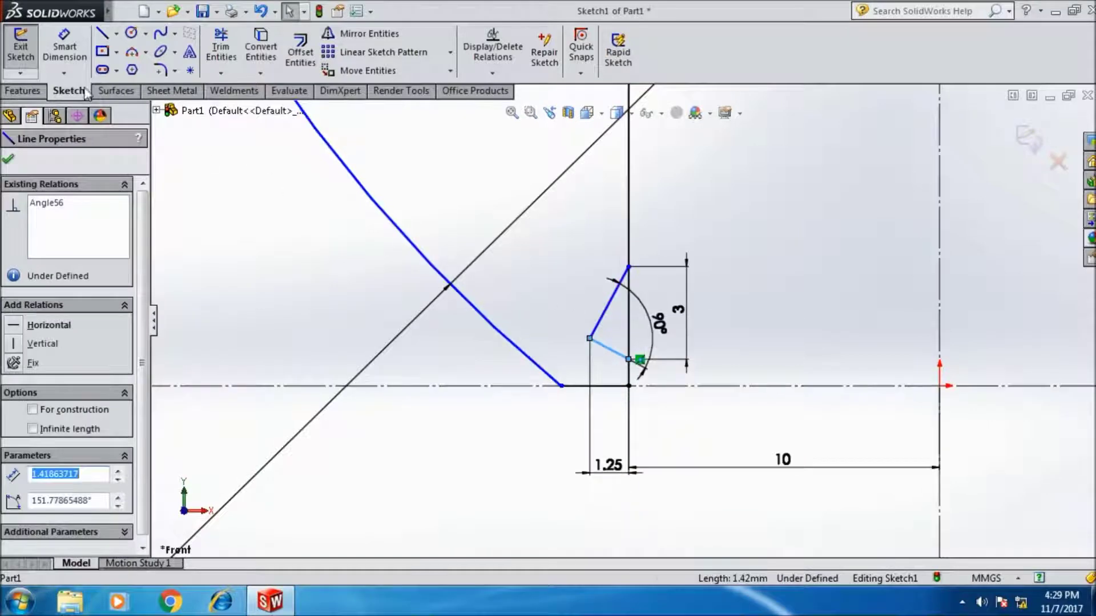
left_click(64, 45)
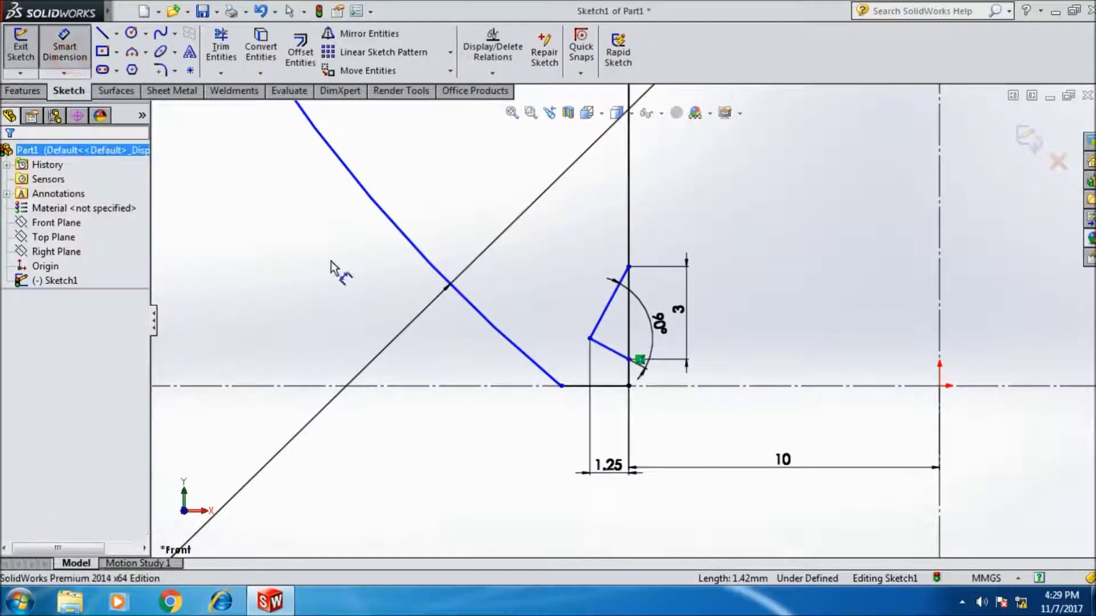
left_click(628, 360)
left_click(629, 385)
left_click(715, 371)
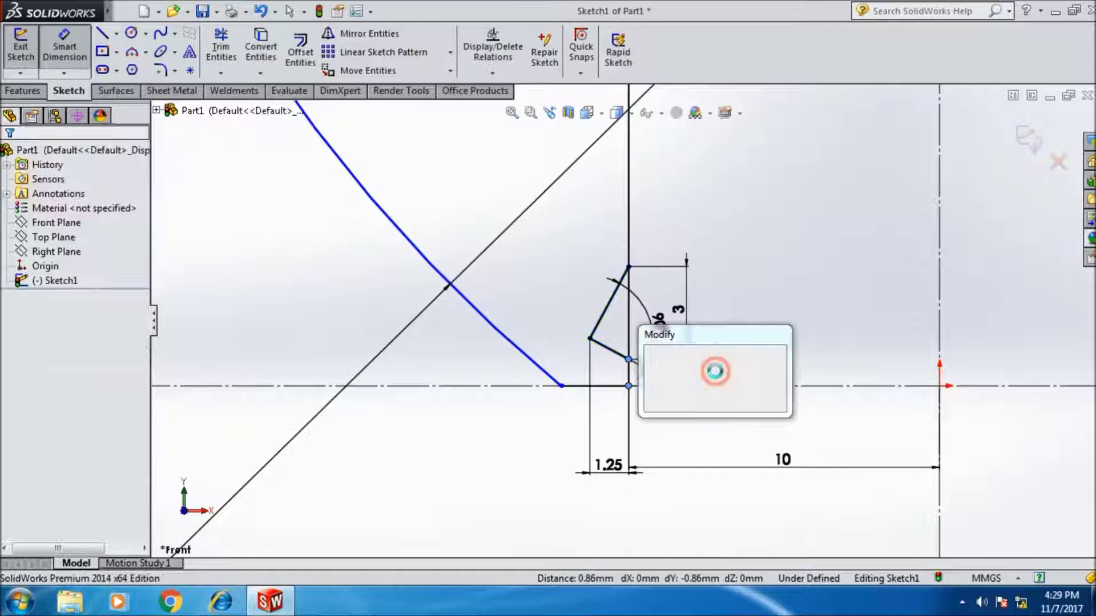
type("1.2")
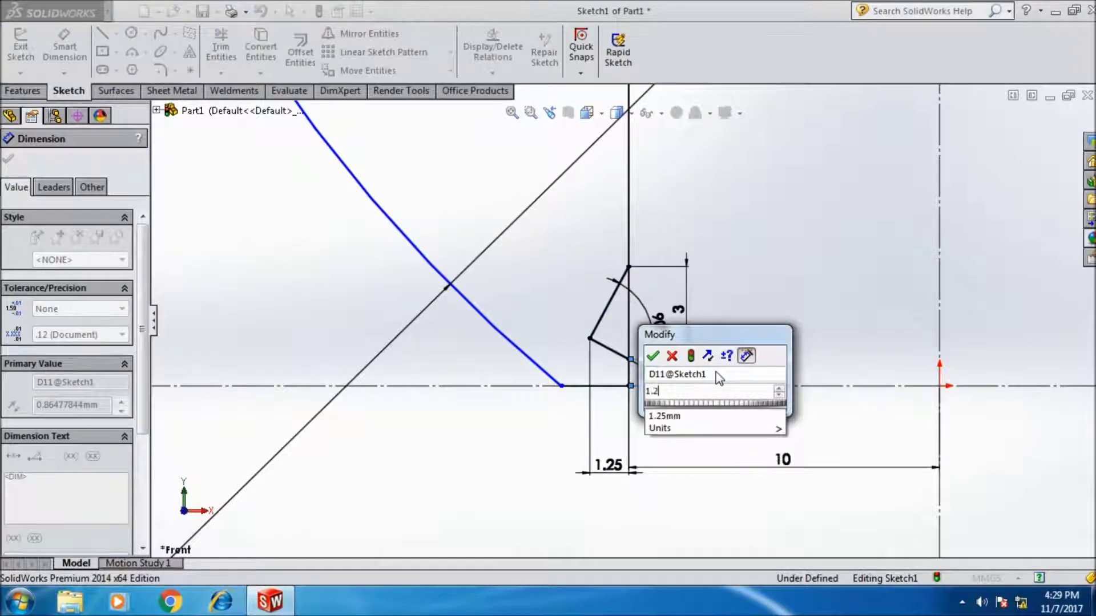
key("BackSpace")
type("5")
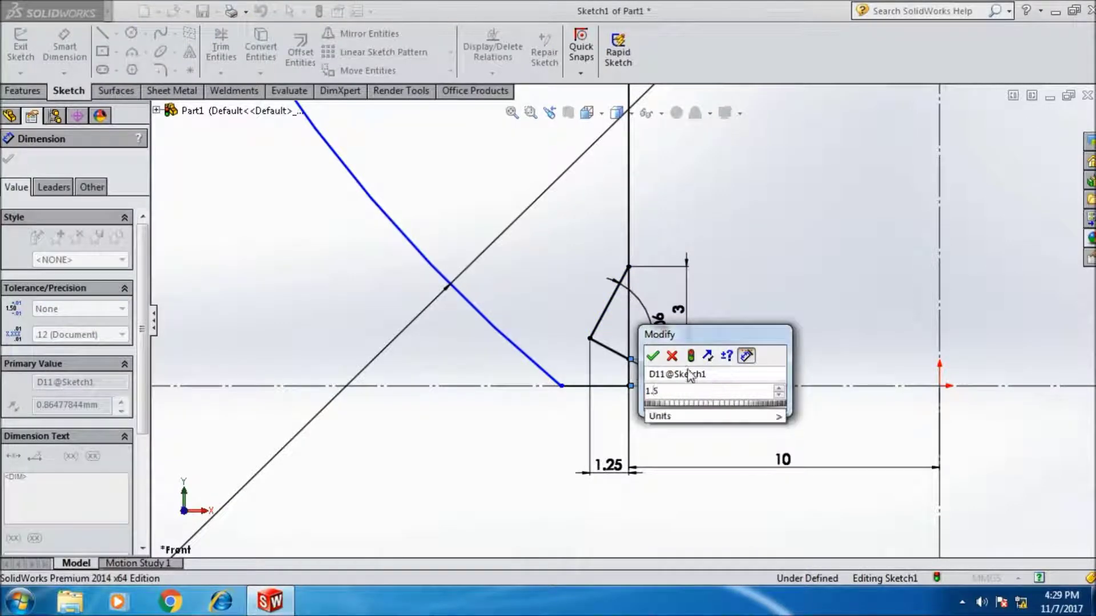
key("Return")
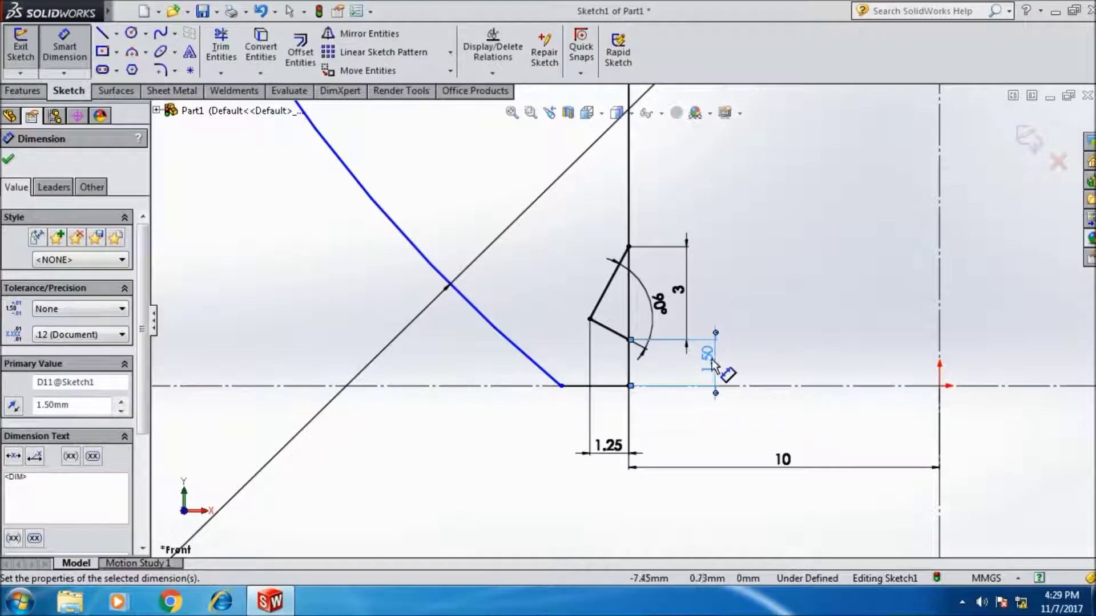
double_click(707, 359)
type("1")
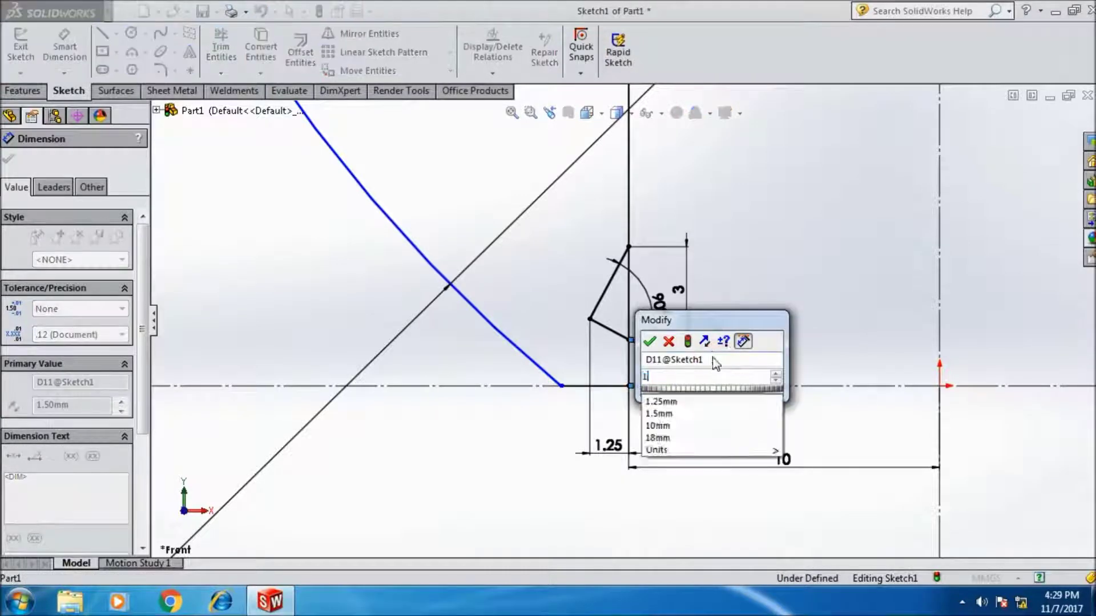
left_click(648, 341)
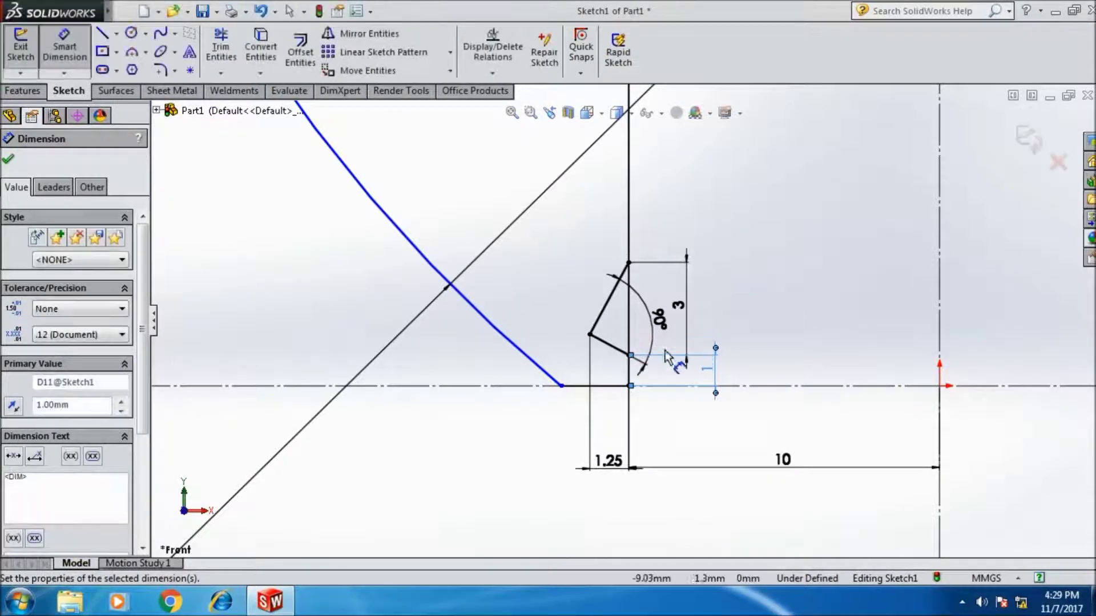
scroll(657, 361, "down", 3)
left_click(10, 161)
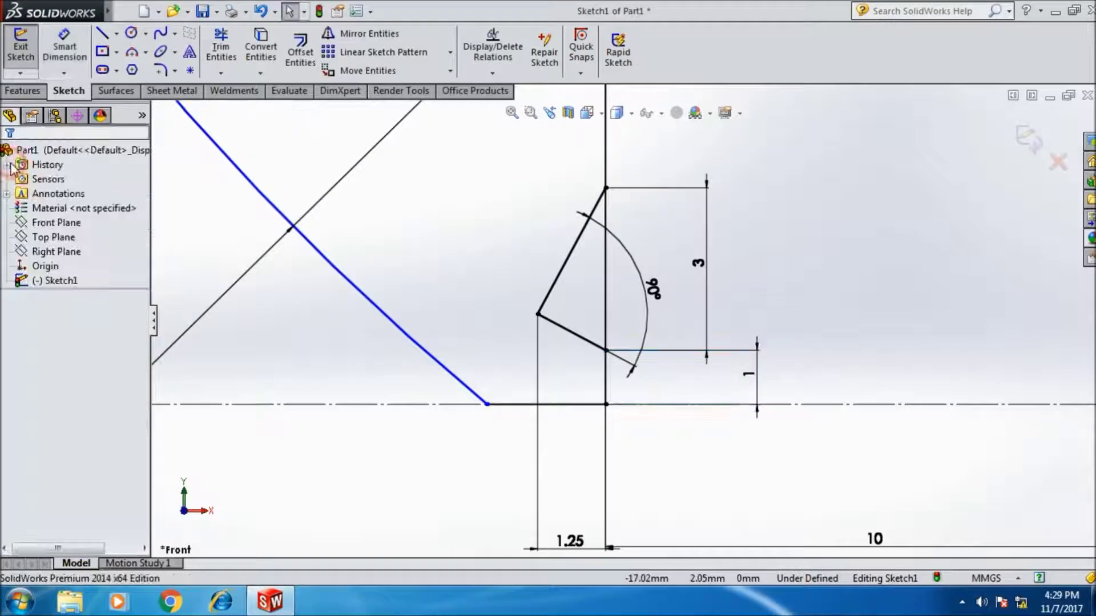
Start a Linear Sketch Pattern along the Y-axis with 3 mm spacing and 9 instances.
scroll(510, 234, "up", 2)
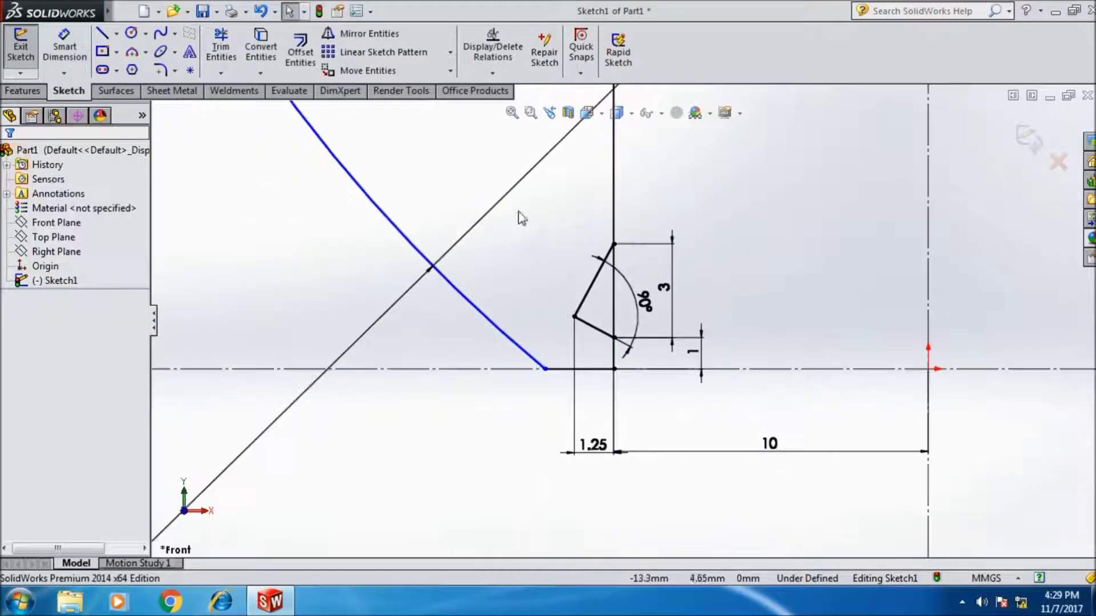
left_click(410, 59)
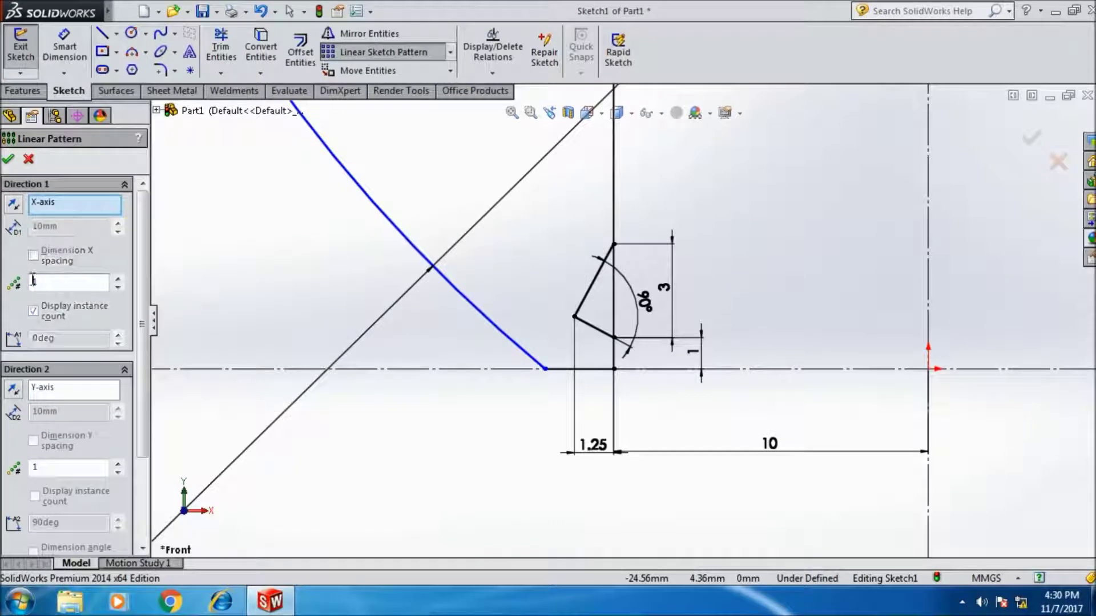
left_click(62, 467)
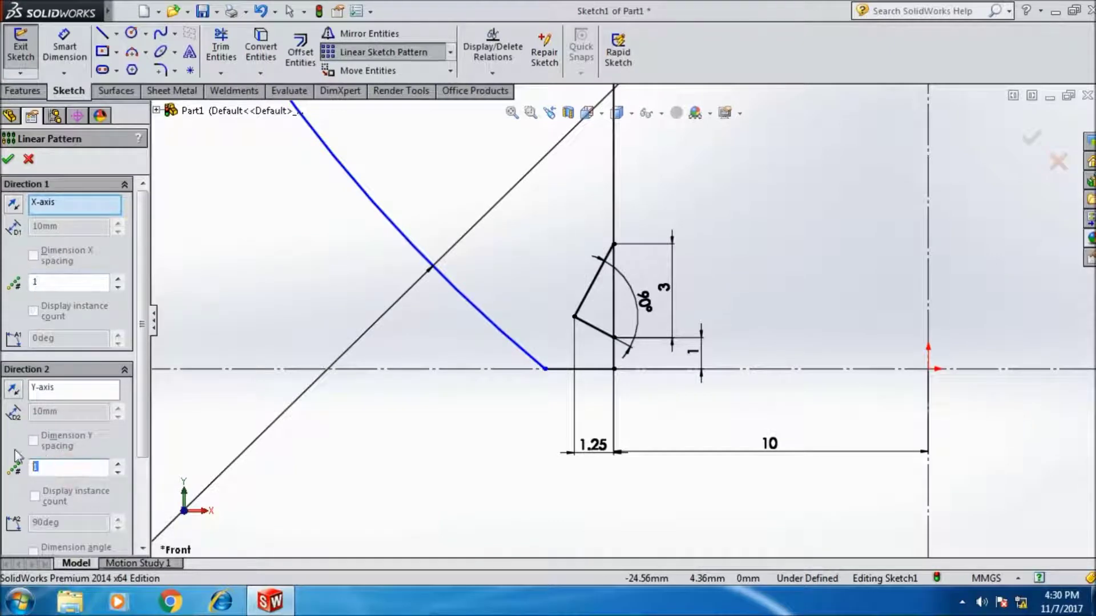
left_click(64, 388)
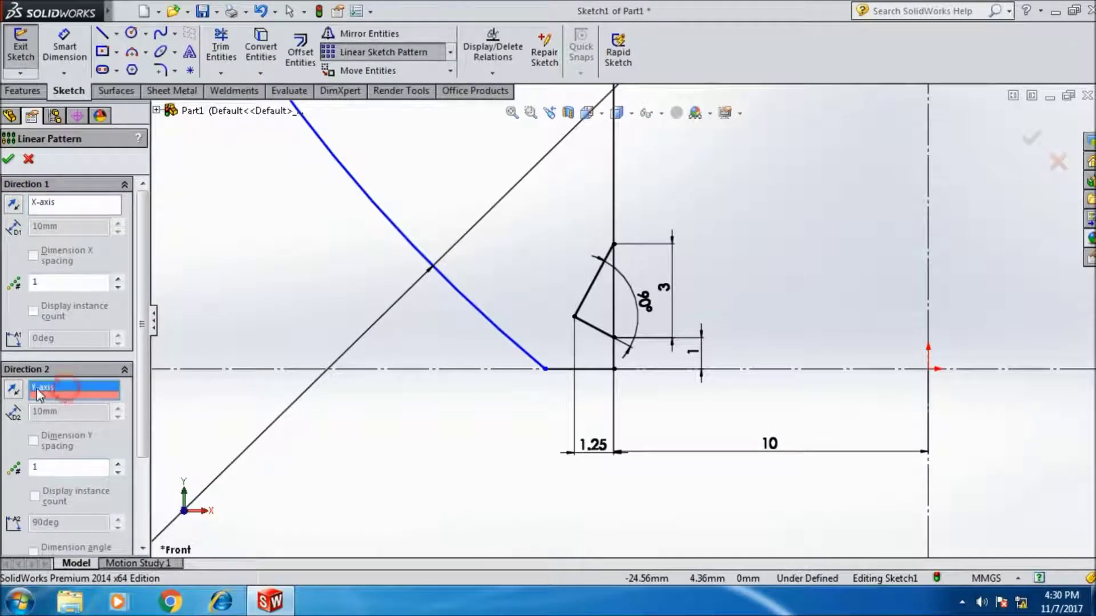
double_click(63, 466)
type("2")
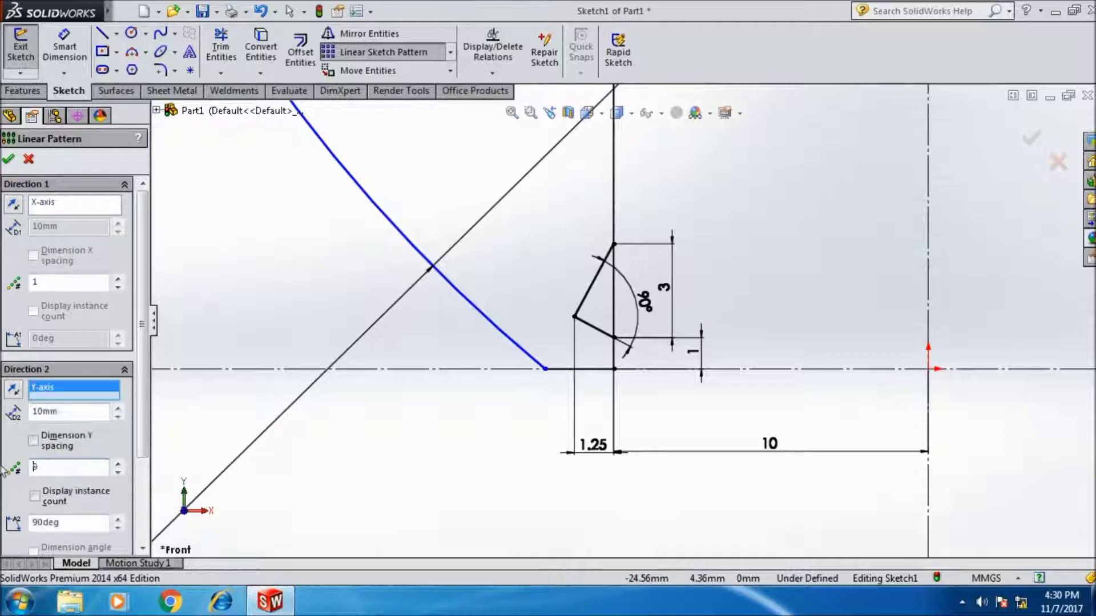
double_click(93, 410)
type("3")
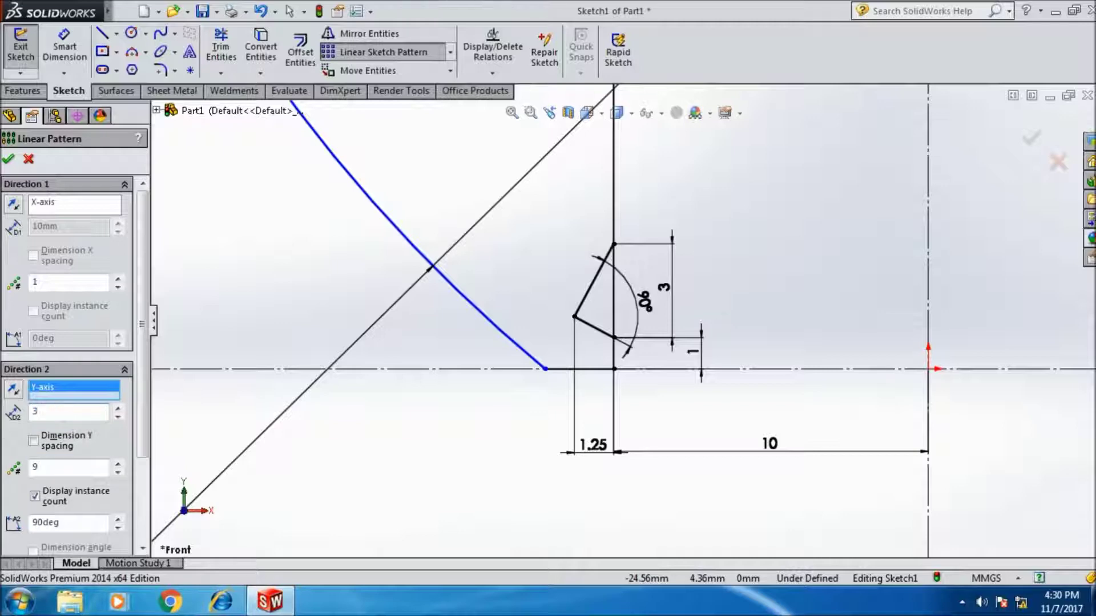
scroll(146, 503, "down", 3)
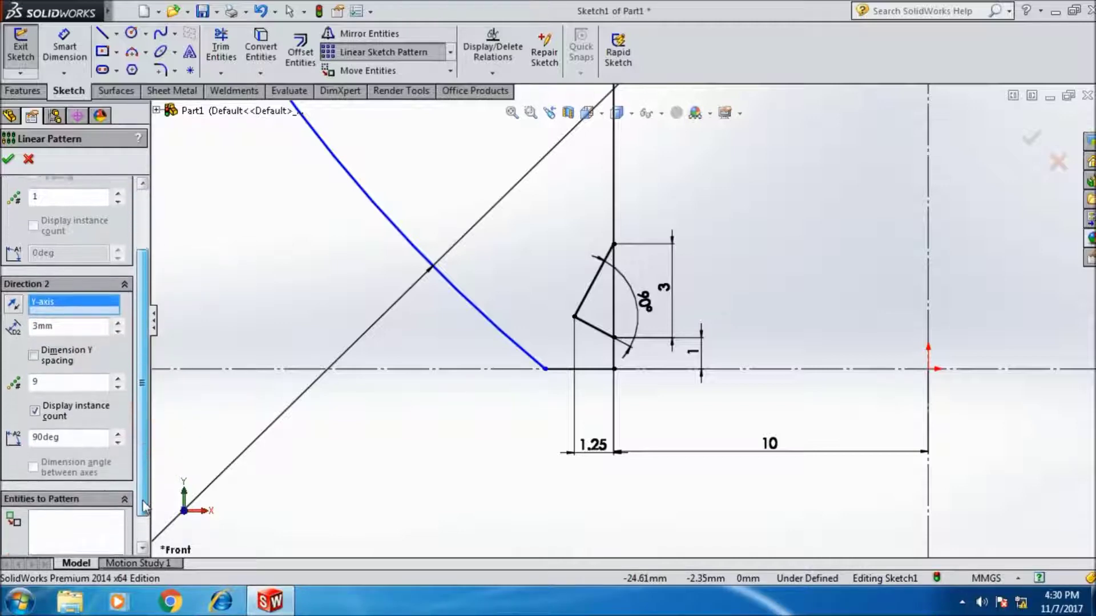
Add both notch lines to the pattern and accept the nine serrations.
left_click(76, 529)
left_click(582, 322)
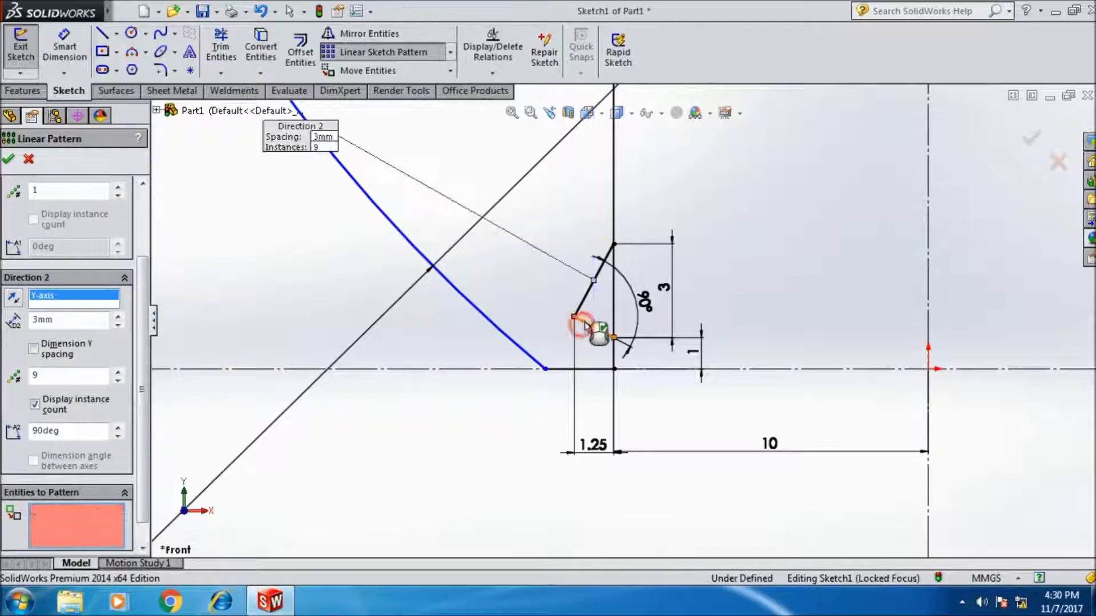
left_click(584, 302)
scroll(622, 320, "up", 2)
scroll(628, 337, "up", 4)
scroll(653, 181, "up", 1)
scroll(651, 183, "down", 1)
scroll(645, 191, "down", 2)
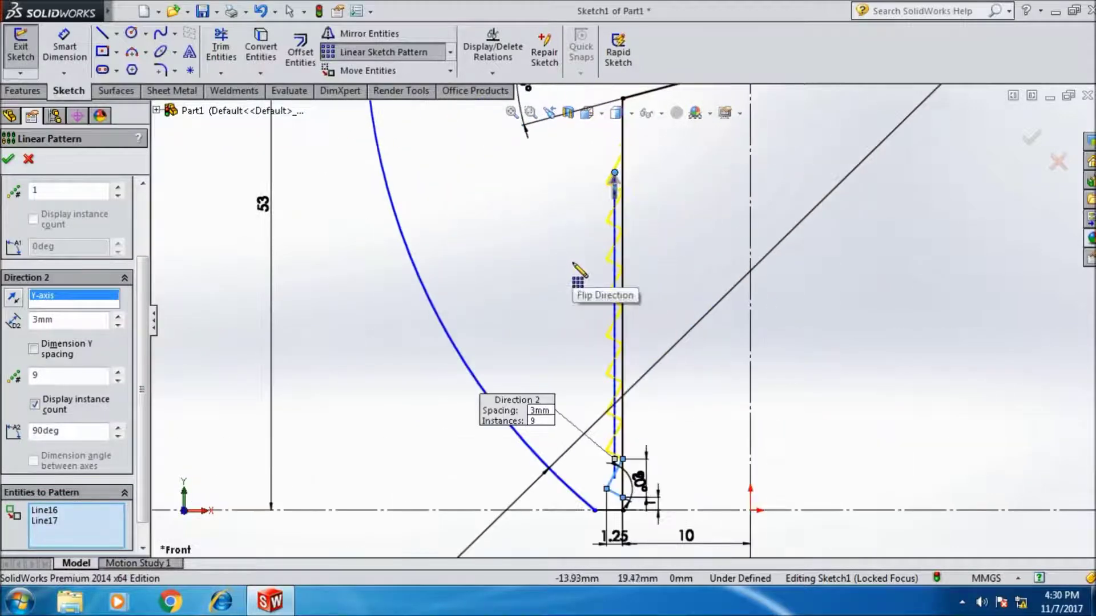
left_click(8, 160)
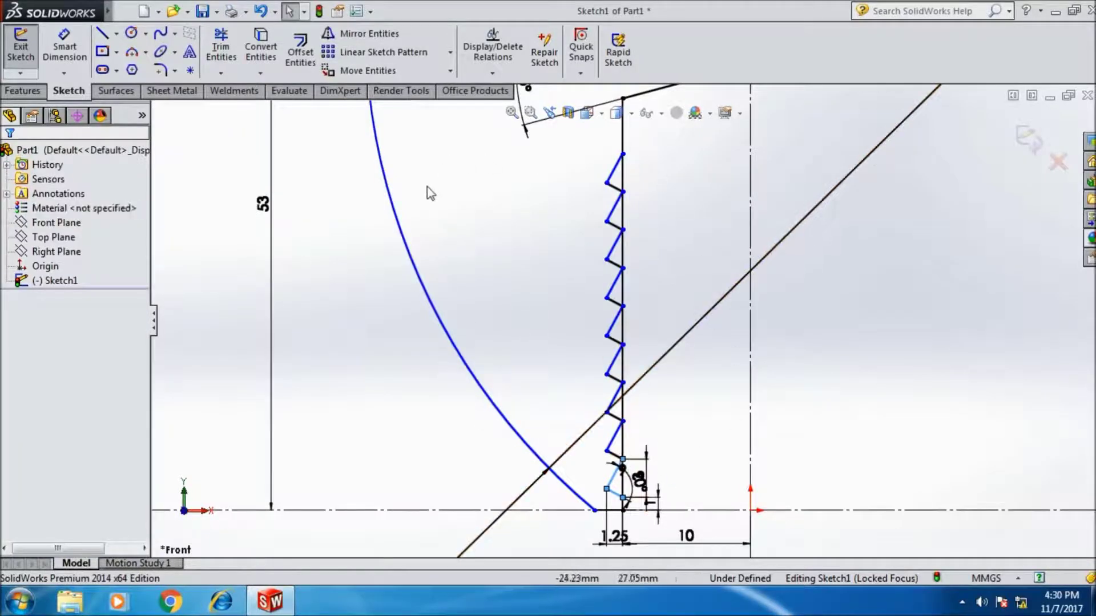
Round the corner above the serrations, where the 15° line meets them, with an R5 sketch fillet.
left_click(160, 69)
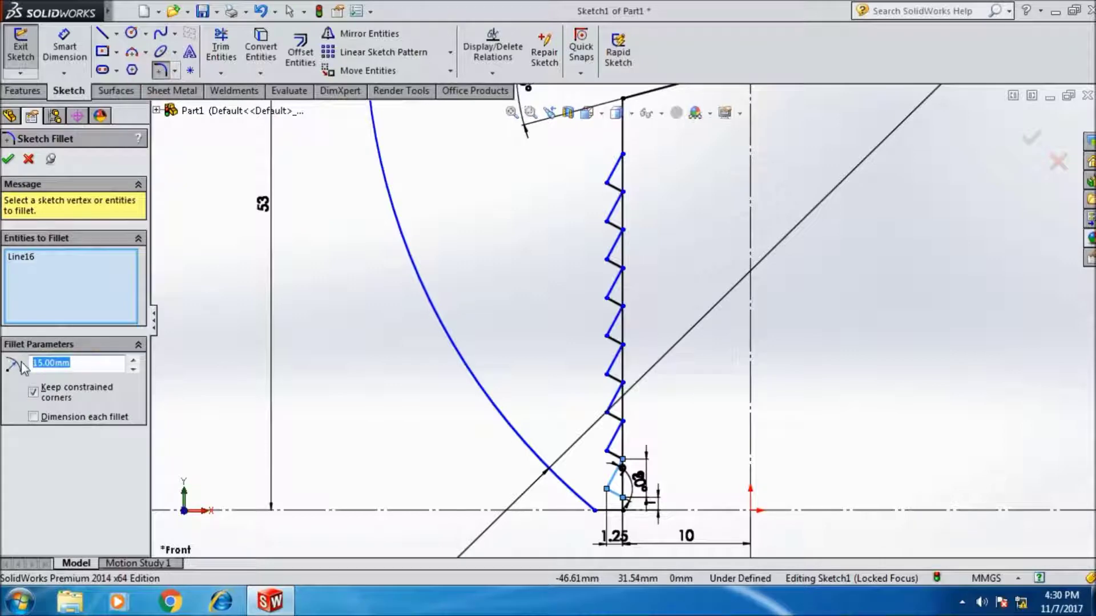
type("7")
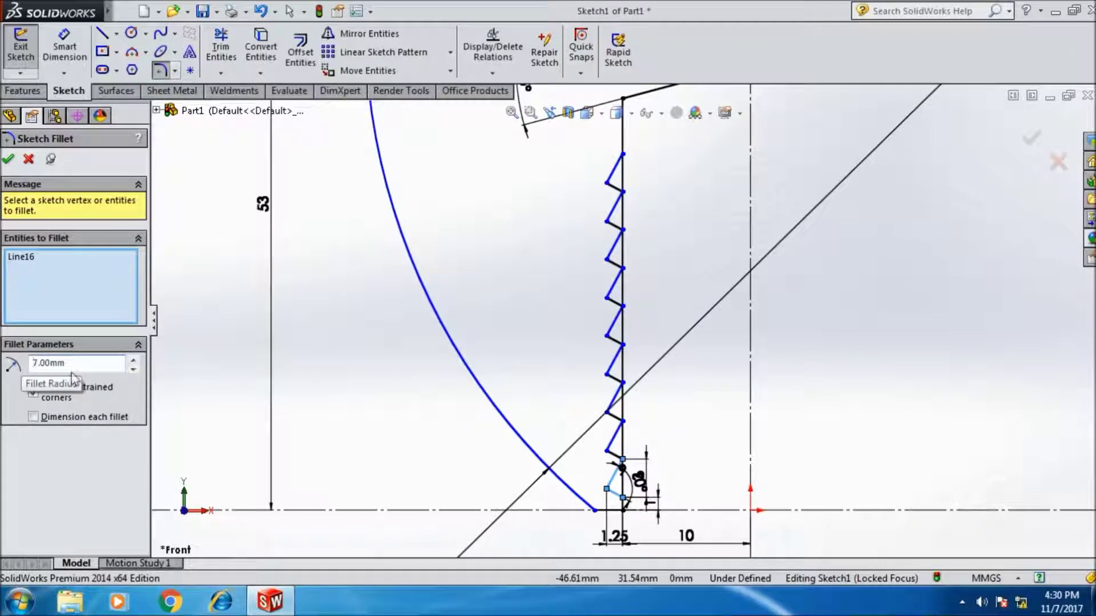
scroll(579, 234, "up", 2)
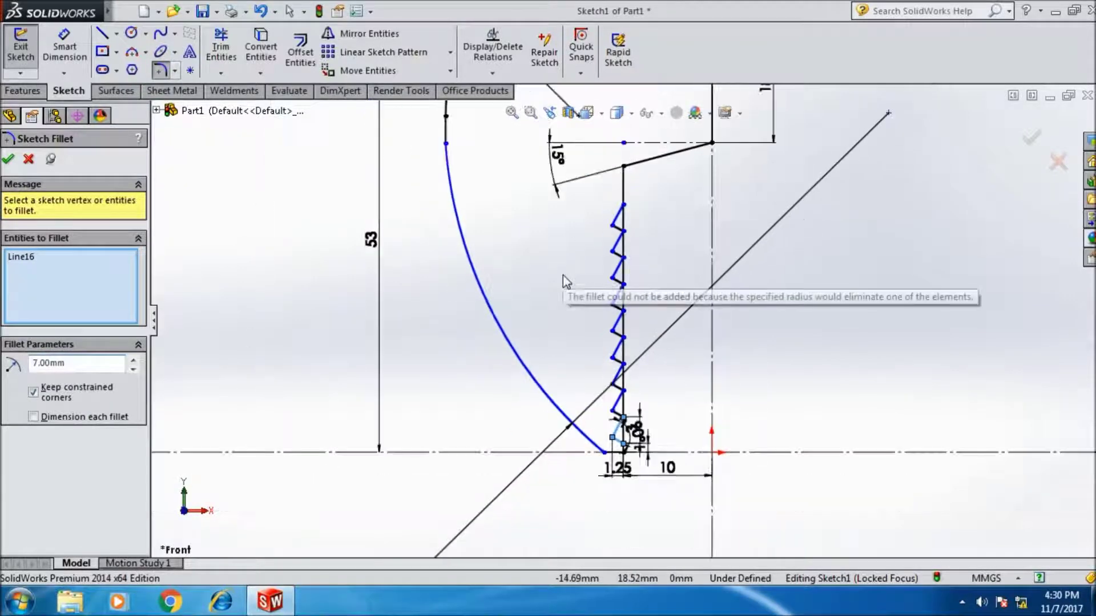
left_click(18, 264)
right_click(18, 264)
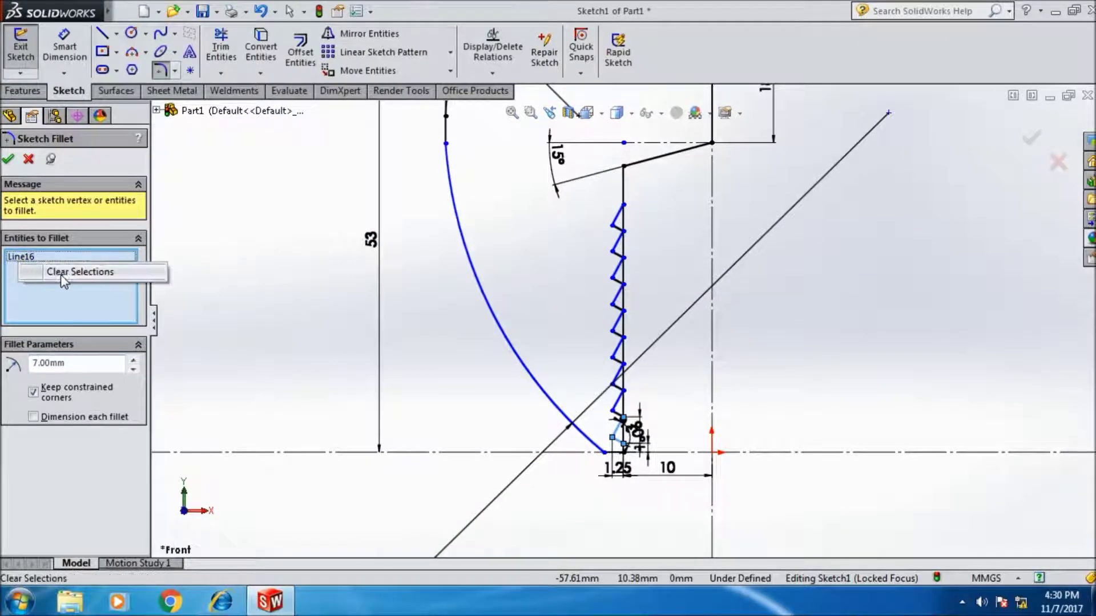
left_click(59, 273)
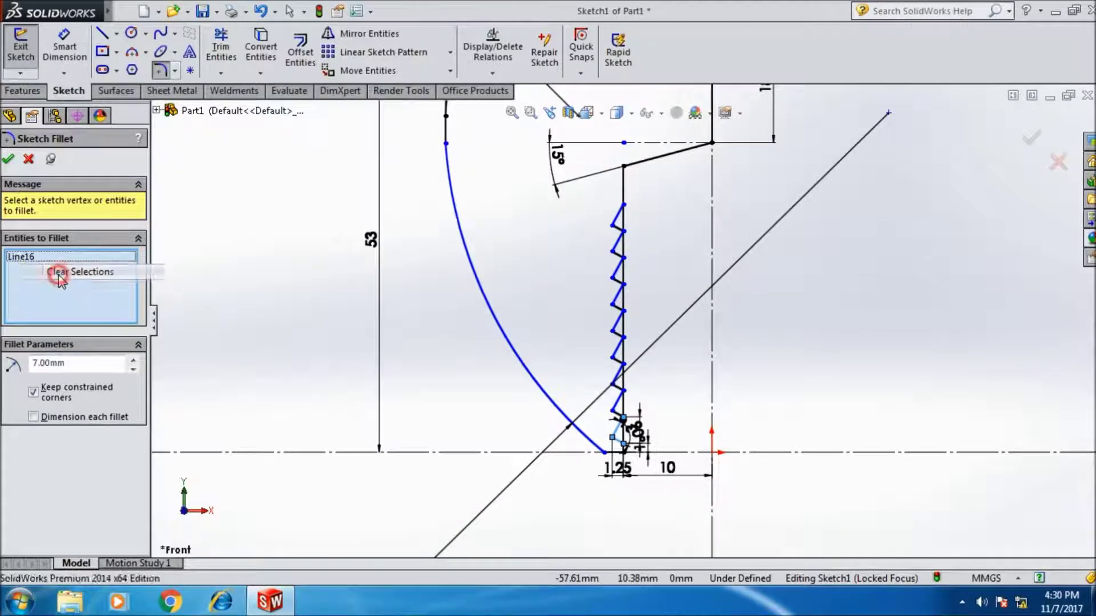
left_click(623, 166)
left_click(85, 363)
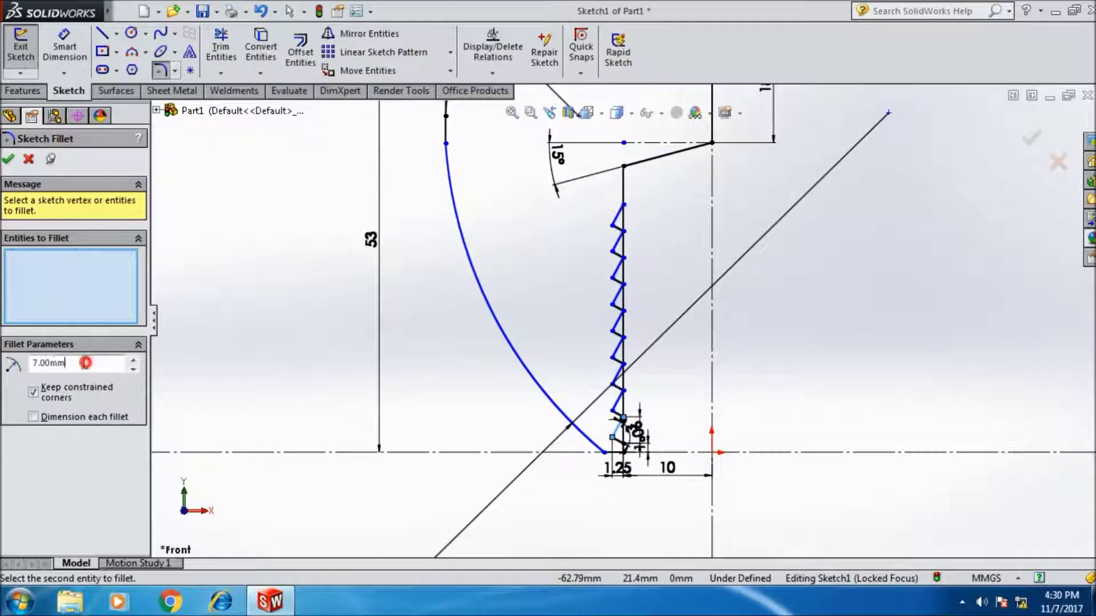
left_click_drag(85, 363, 29, 365)
type("5")
left_click(624, 166)
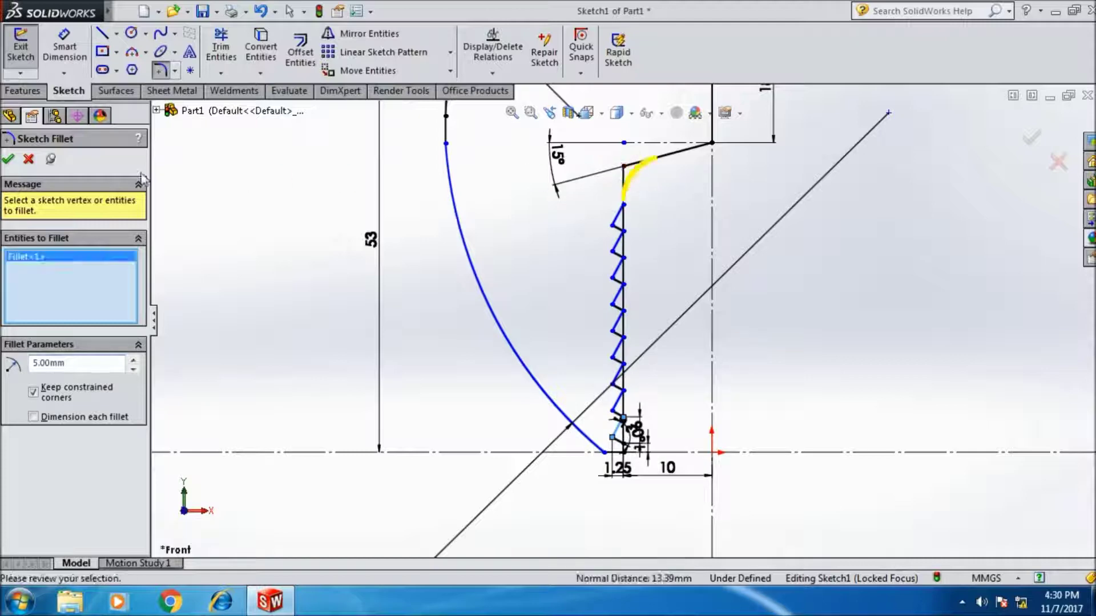
left_click(7, 160)
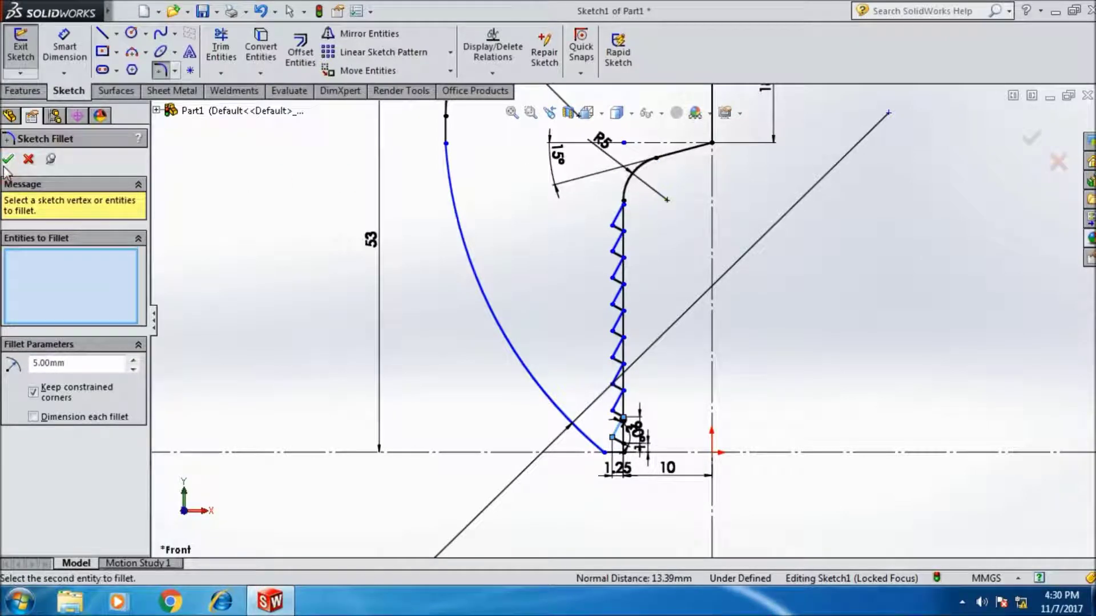
left_click(221, 51)
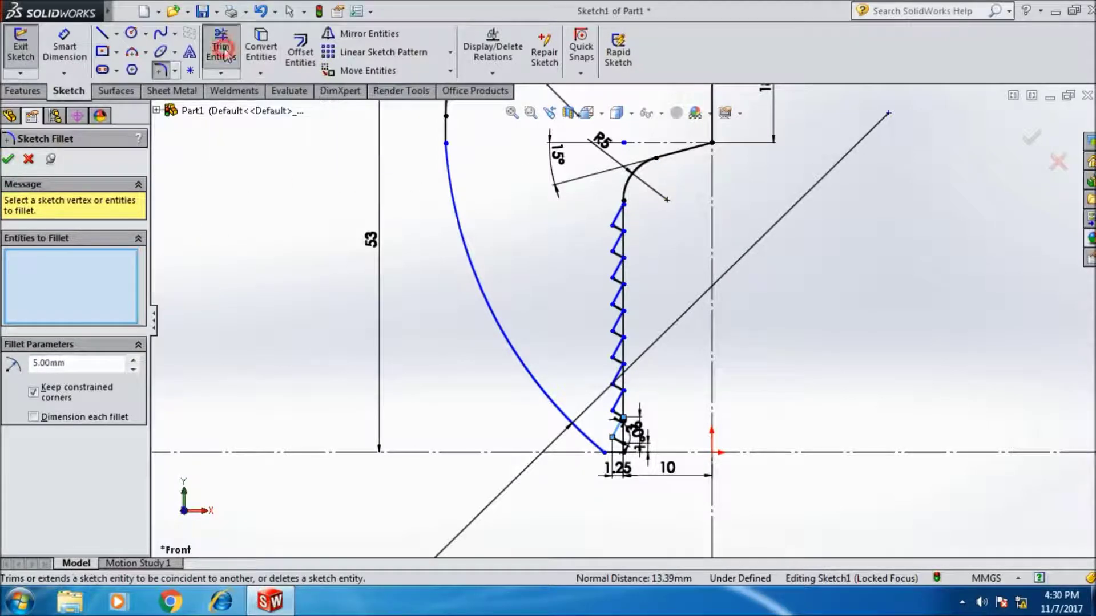
Power-trim the leftover vertical line pieces beside the lower notches, leaving a clean zigzag edge.
scroll(651, 434, "down", 2)
scroll(622, 374, "down", 2)
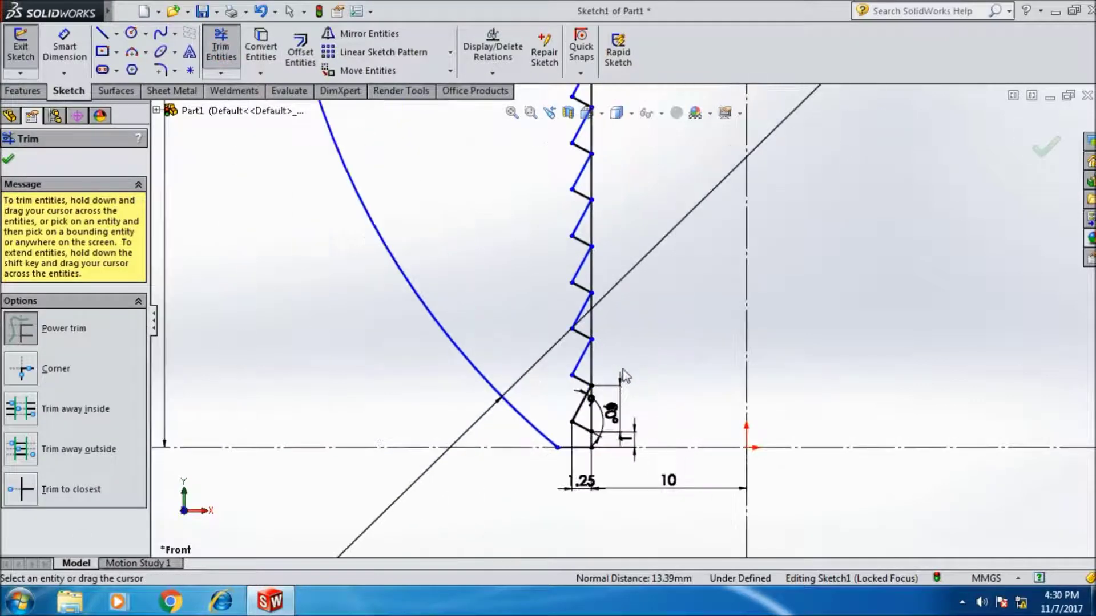
scroll(619, 386, "down", 2)
left_click_drag(565, 429, 582, 422)
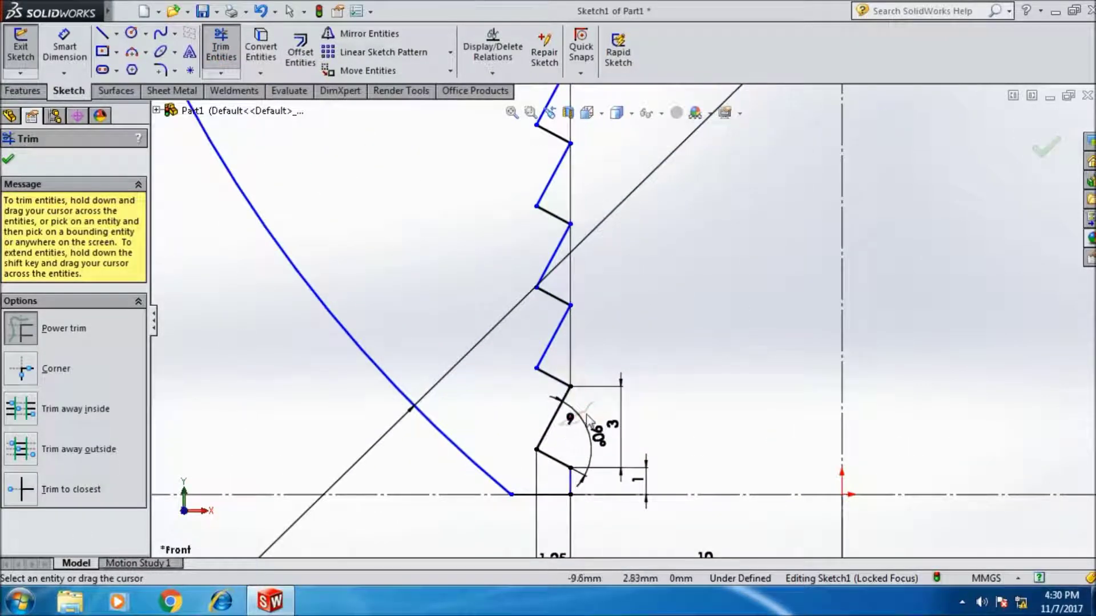
left_click_drag(587, 376, 572, 355)
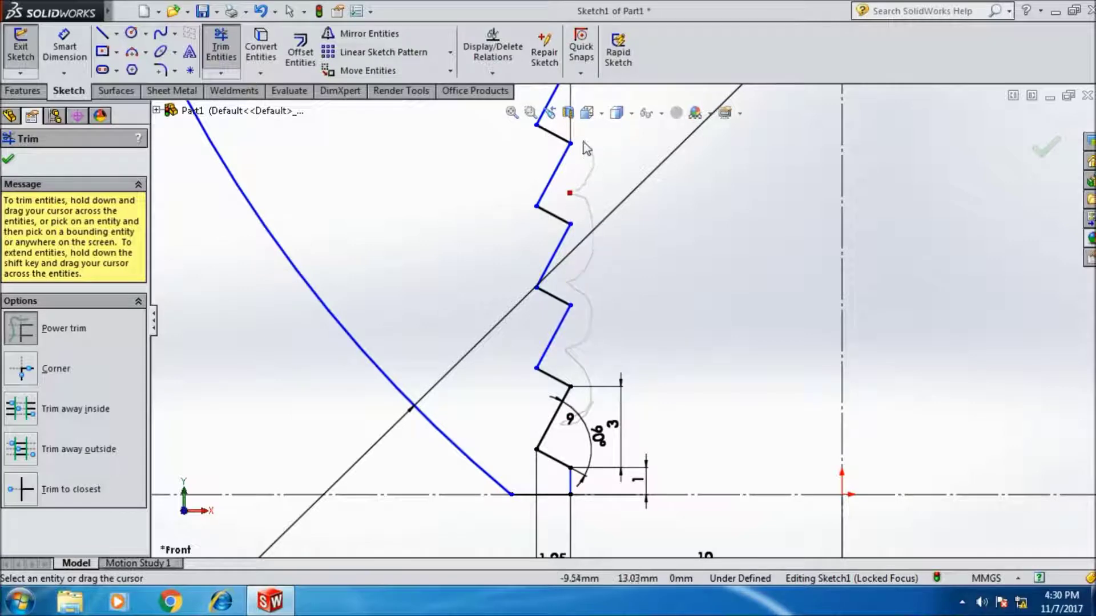
scroll(576, 188, "up", 2)
scroll(582, 244, "up", 3)
scroll(613, 246, "down", 1)
scroll(617, 234, "down", 1)
scroll(616, 231, "down", 3)
left_click_drag(647, 313, 626, 363)
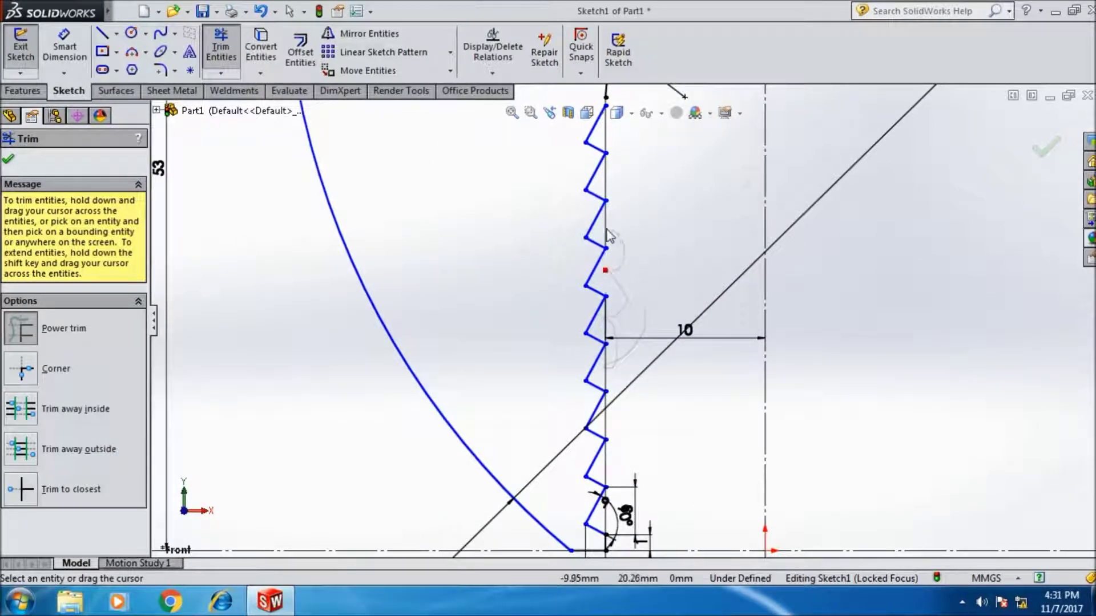
left_click_drag(618, 186, 629, 148)
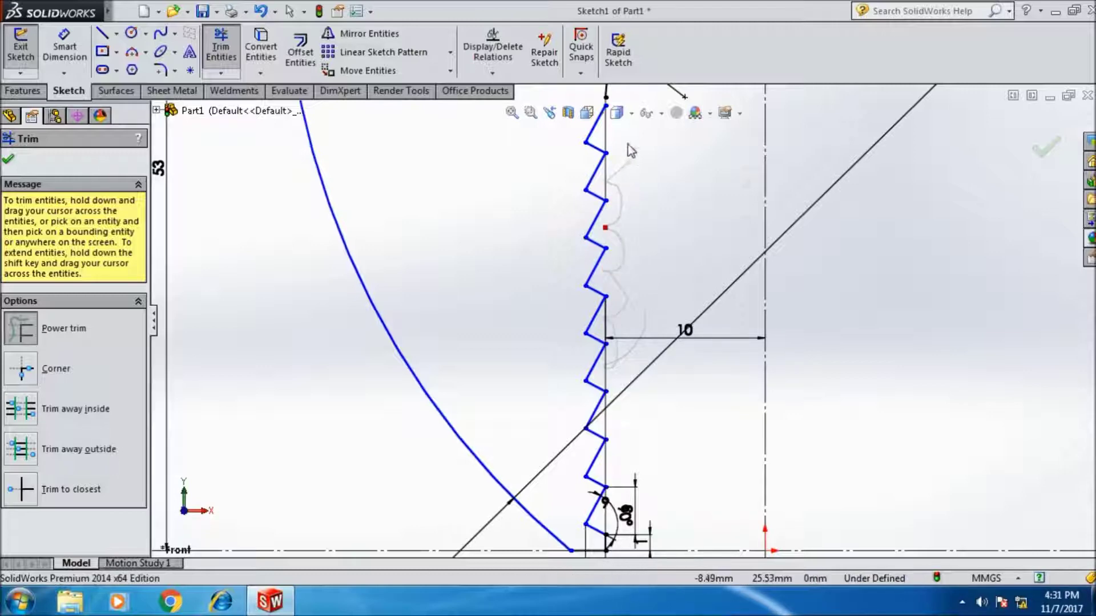
scroll(690, 488, "up", 3)
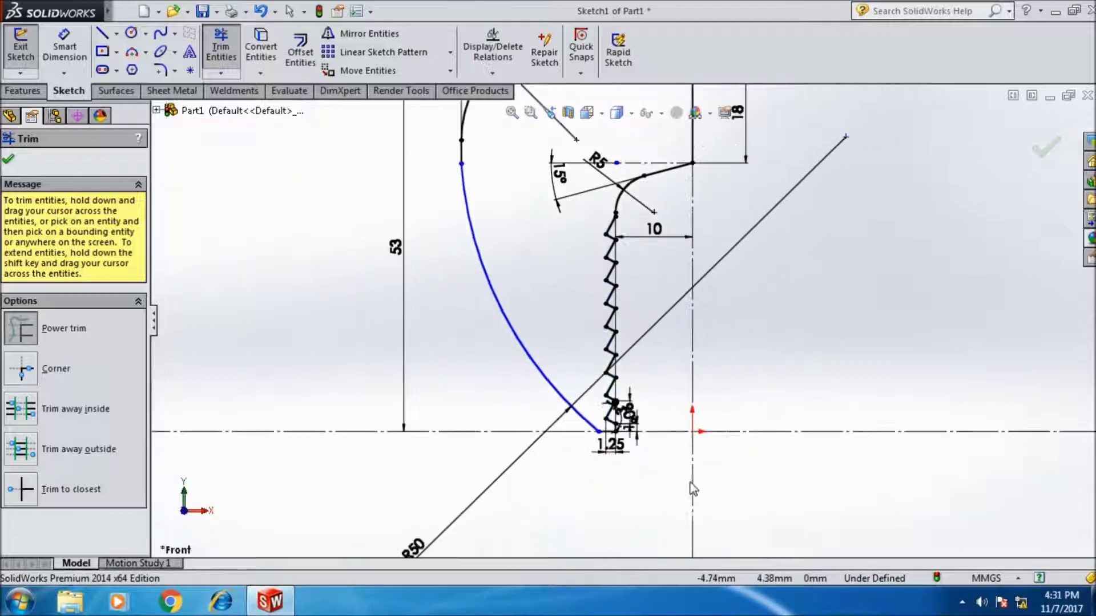
left_click(9, 160)
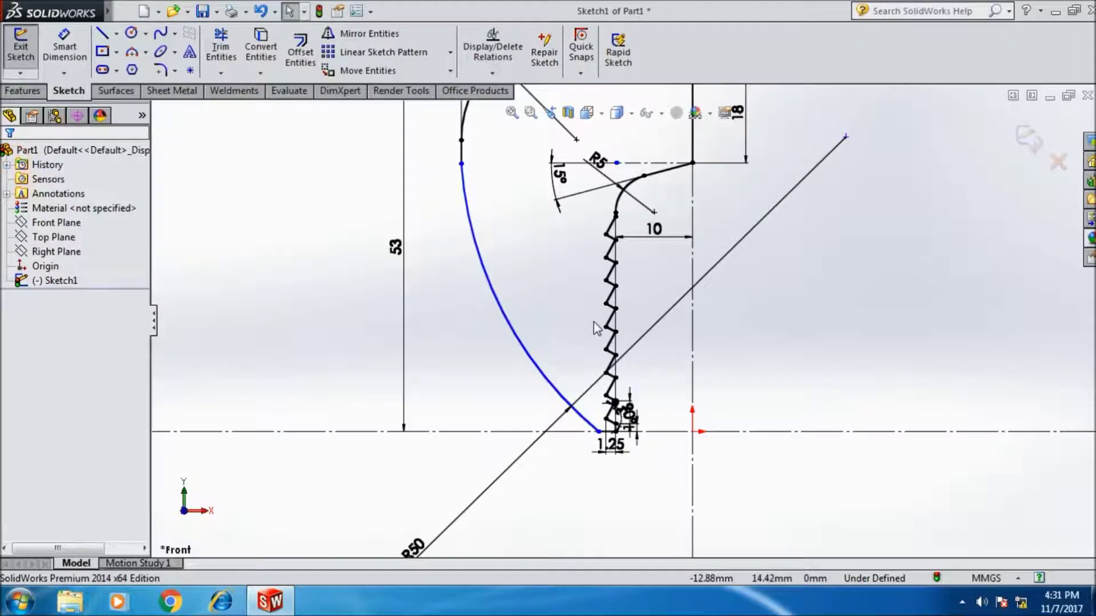
Cancel the accidentally started Boss-Extrude and return Sketch1 to the Front view.
scroll(594, 322, "up", 2)
scroll(648, 220, "down", 2)
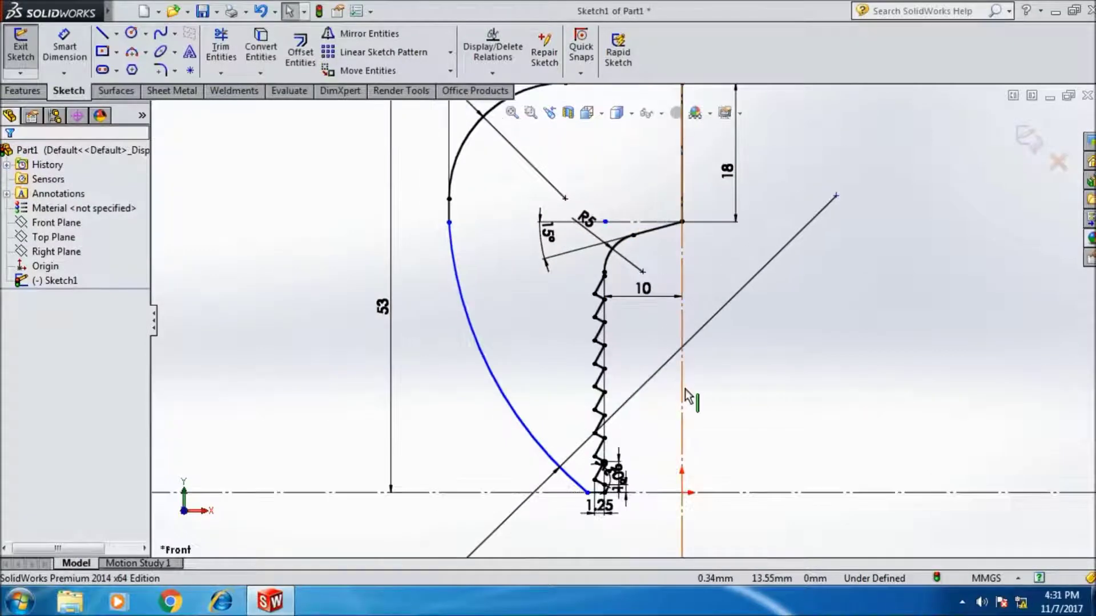
scroll(686, 393, "up", 1)
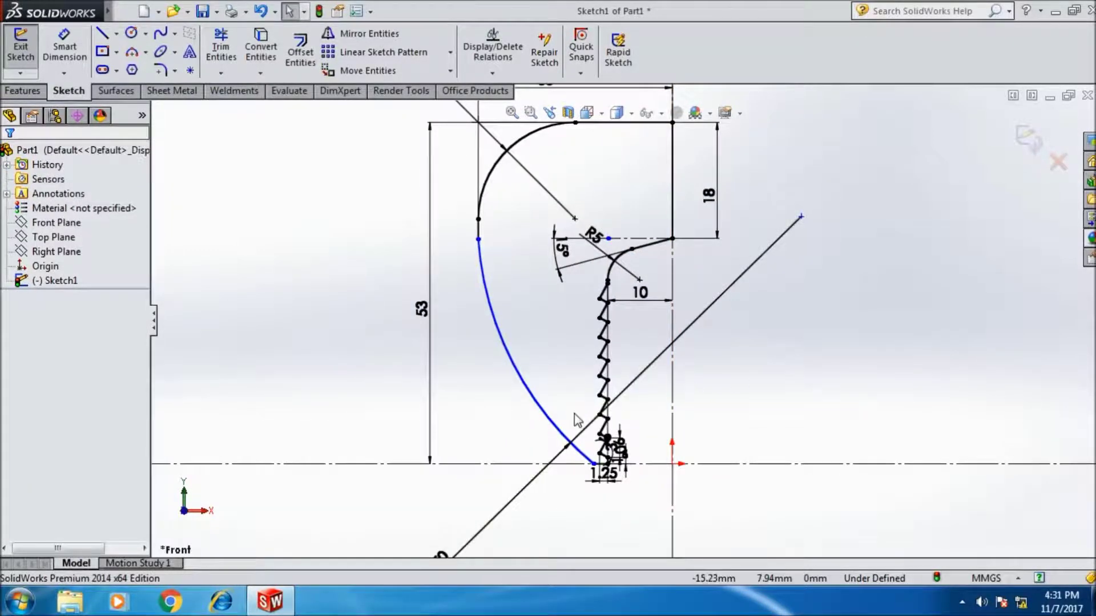
scroll(736, 325, "up", 2)
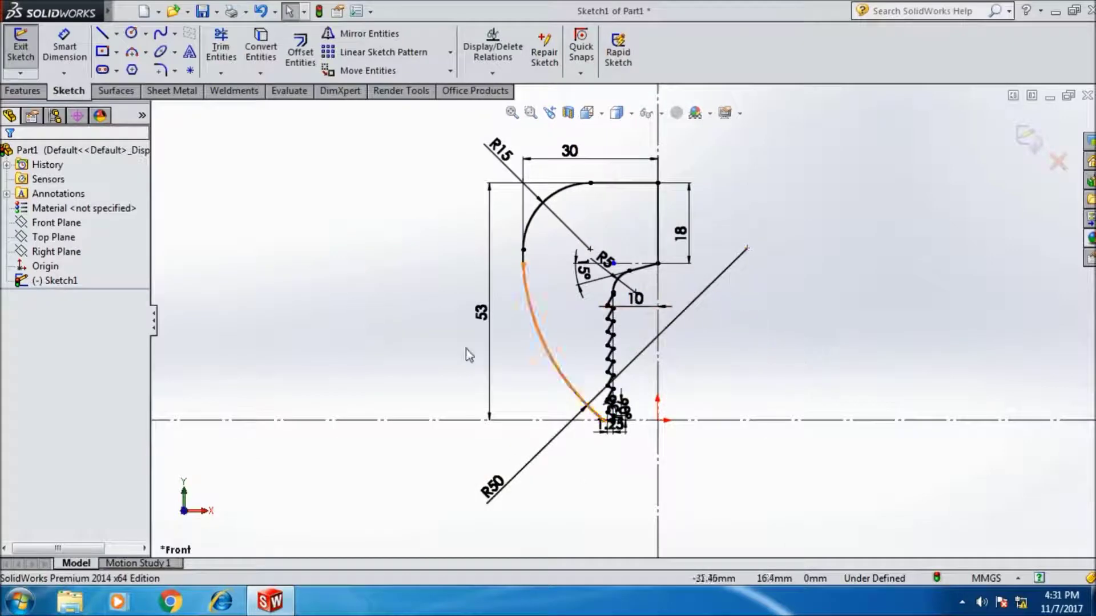
left_click(24, 90)
left_click(29, 66)
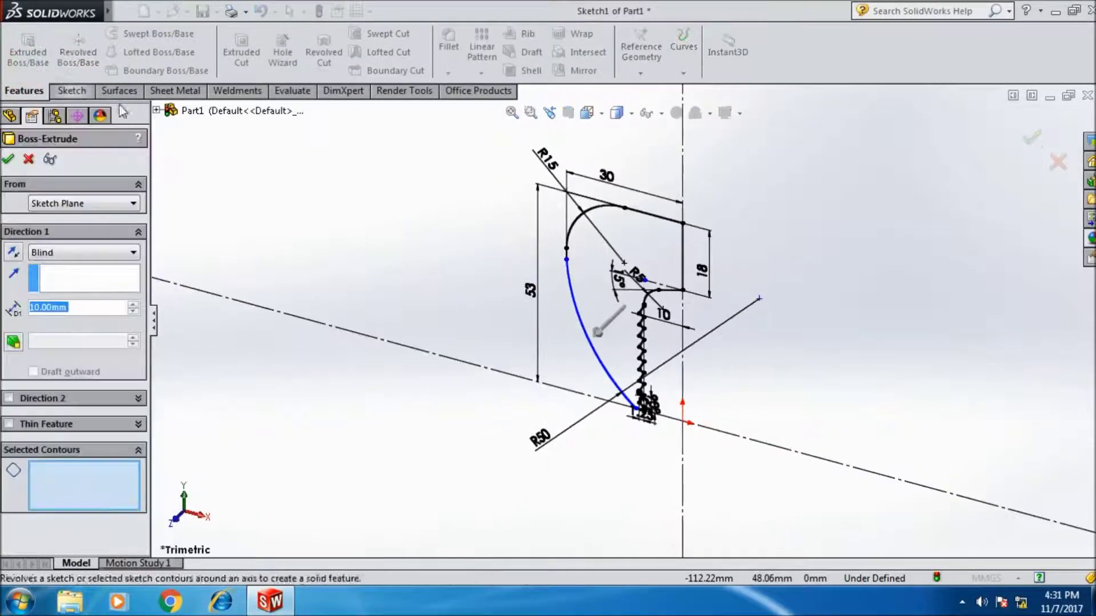
left_click(32, 160)
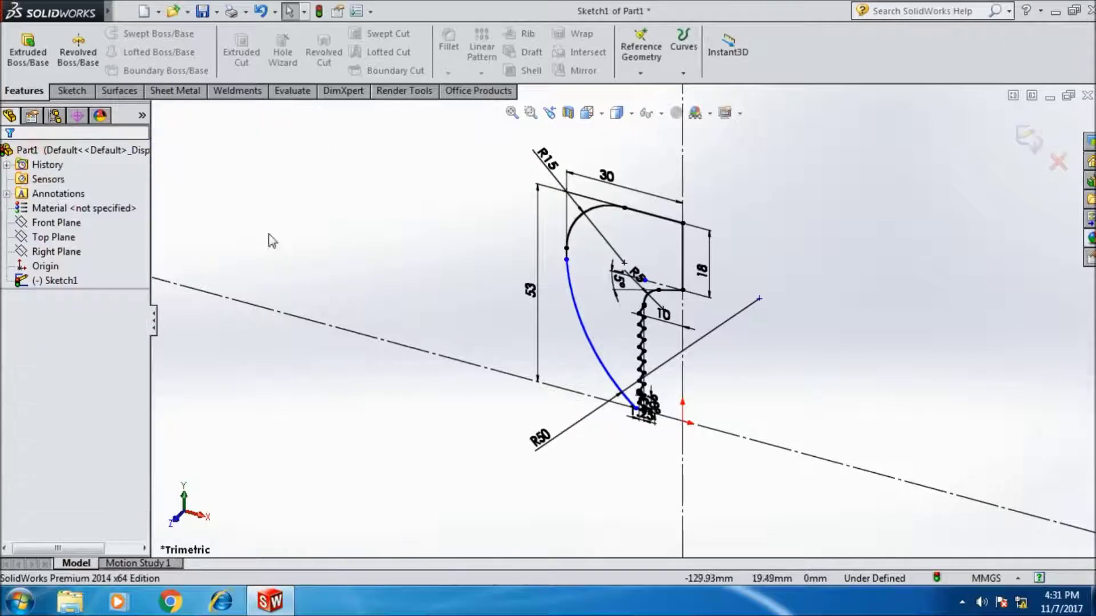
key("ctrl+7")
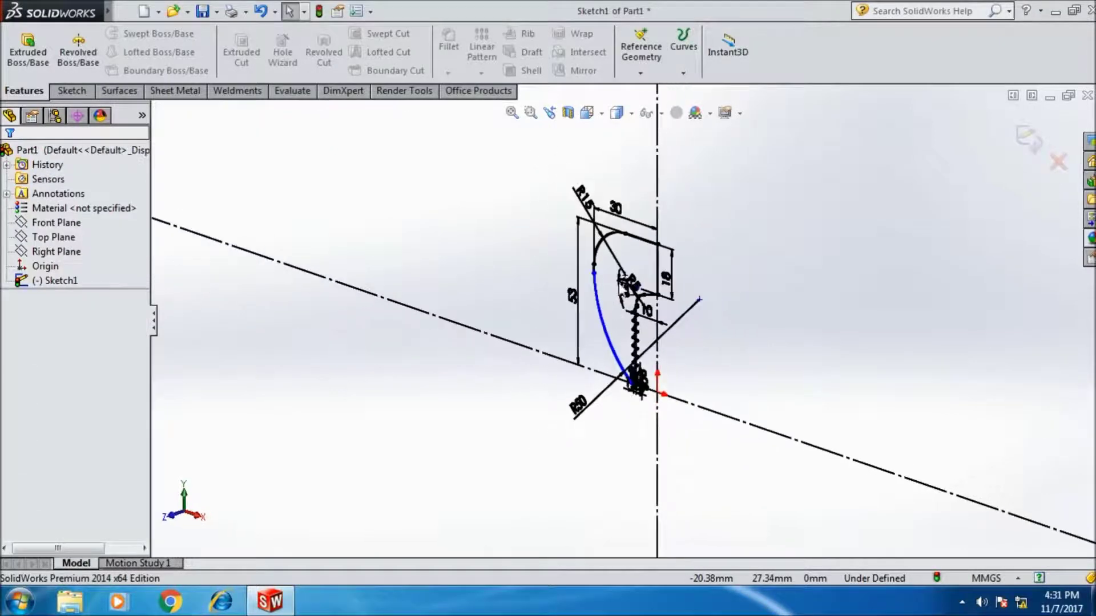
key("ctrl+1")
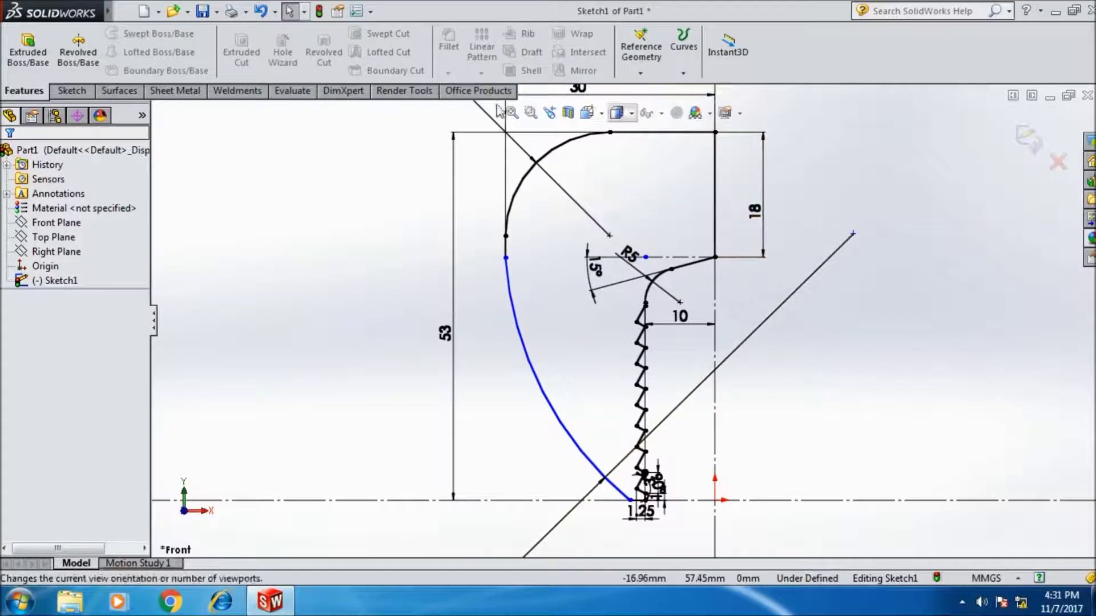
Run Repair Sketch and review both reported points where three or more segments meet.
left_click(74, 91)
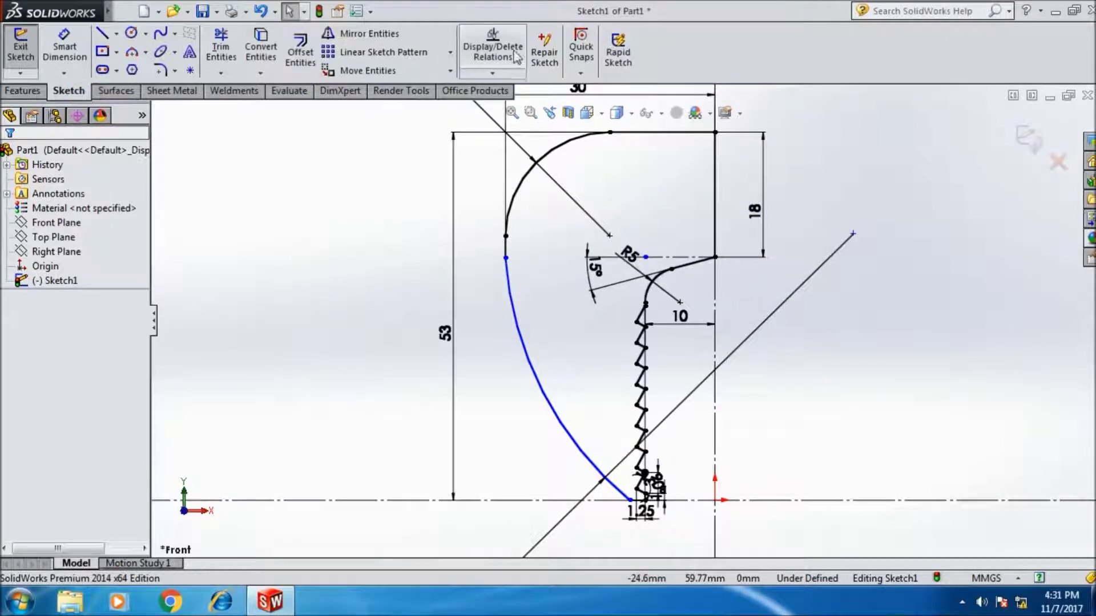
left_click(554, 61)
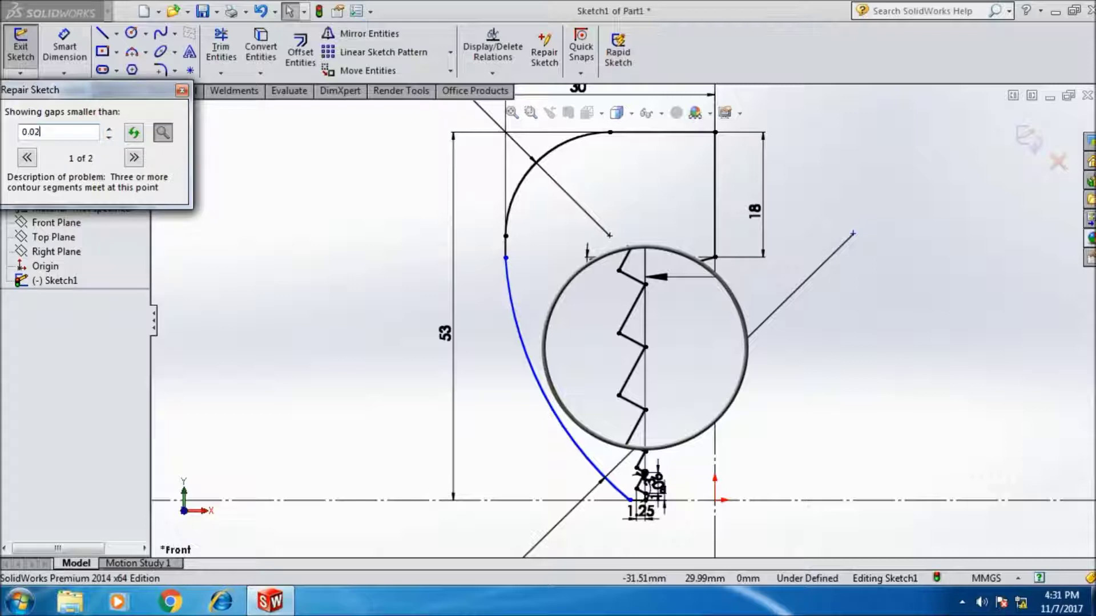
left_click(137, 158)
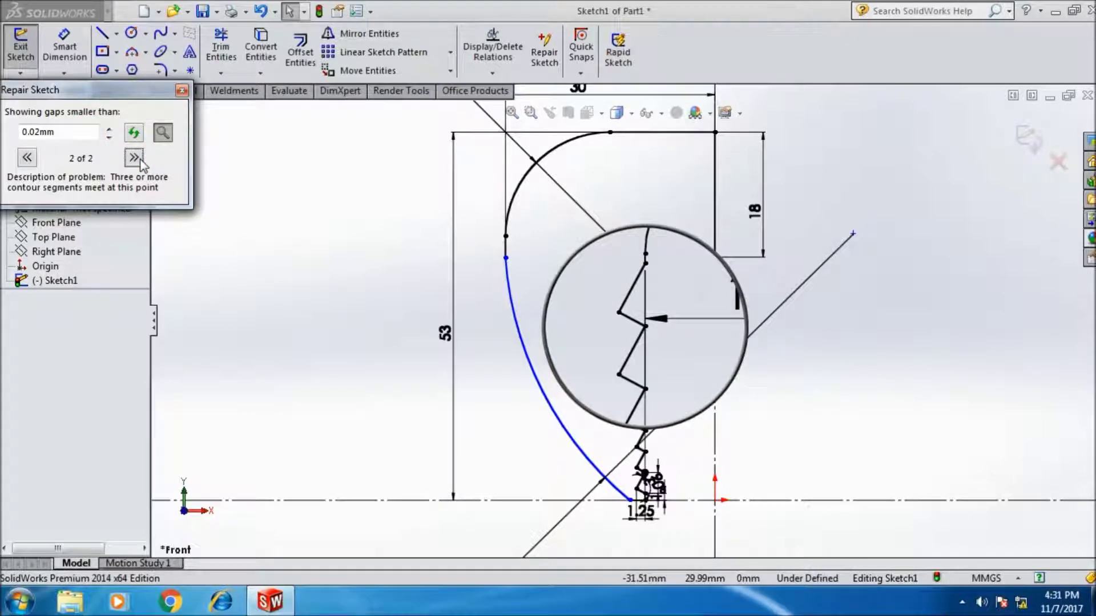
left_click(181, 92)
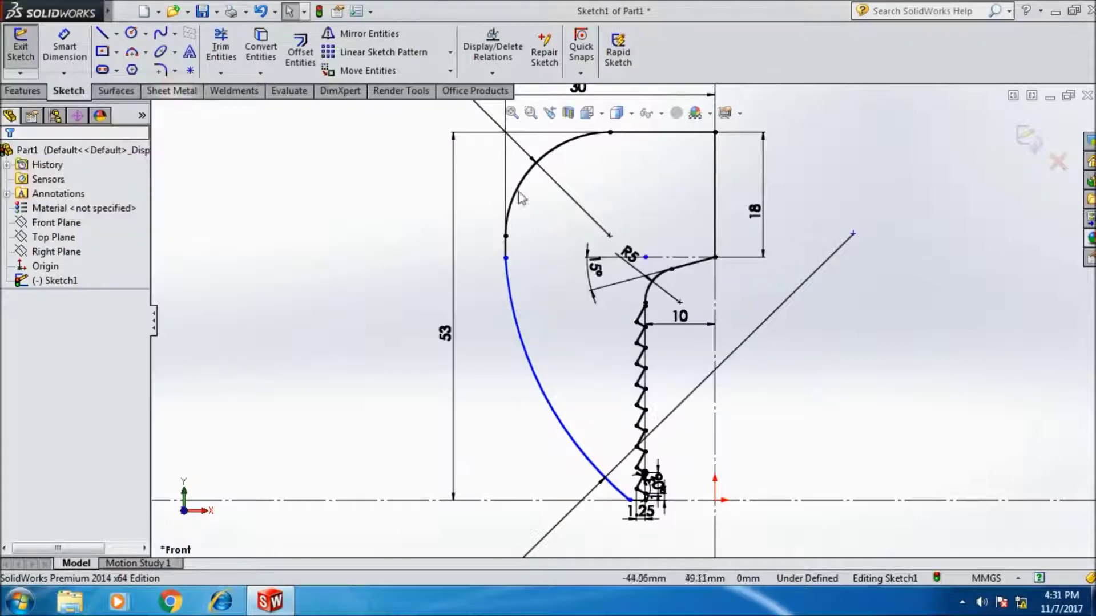
Zoom into the notch vertex, try trimming the vertical line there, then undo it.
scroll(632, 302, "down", 3)
scroll(611, 305, "down", 1)
scroll(610, 311, "down", 3)
scroll(606, 319, "down", 1)
scroll(605, 337, "down", 1)
scroll(606, 350, "down", 1)
scroll(608, 359, "down", 1)
scroll(605, 381, "down", 1)
scroll(604, 381, "down", 1)
scroll(602, 368, "down", 1)
scroll(602, 359, "down", 1)
scroll(599, 320, "down", 1)
scroll(598, 331, "down", 1)
scroll(595, 337, "down", 1)
scroll(593, 334, "down", 1)
scroll(591, 334, "down", 1)
left_click(220, 51)
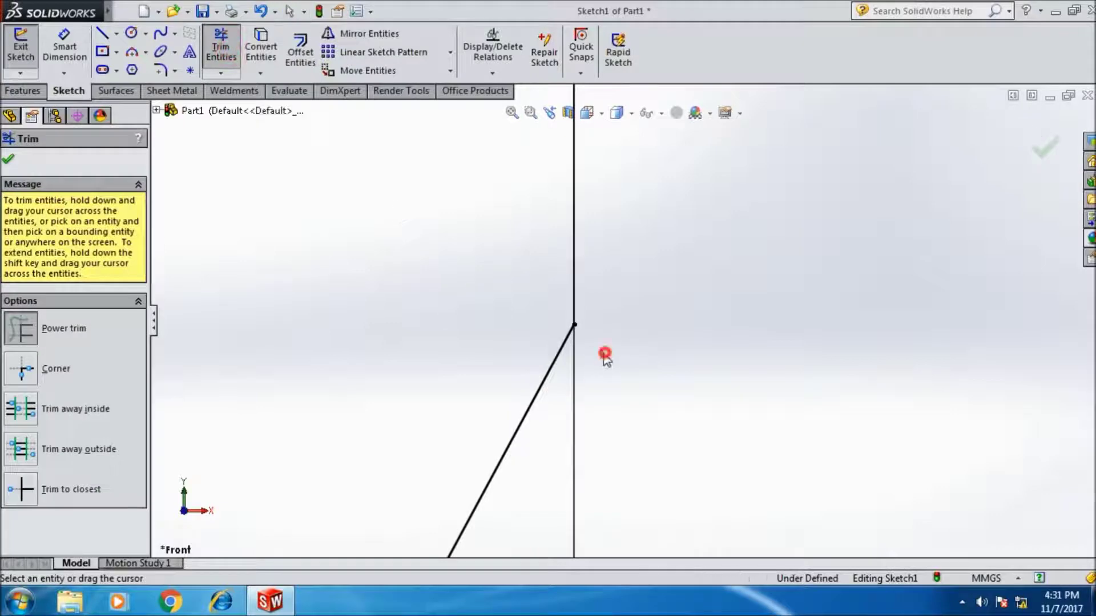
left_click_drag(576, 328, 573, 319)
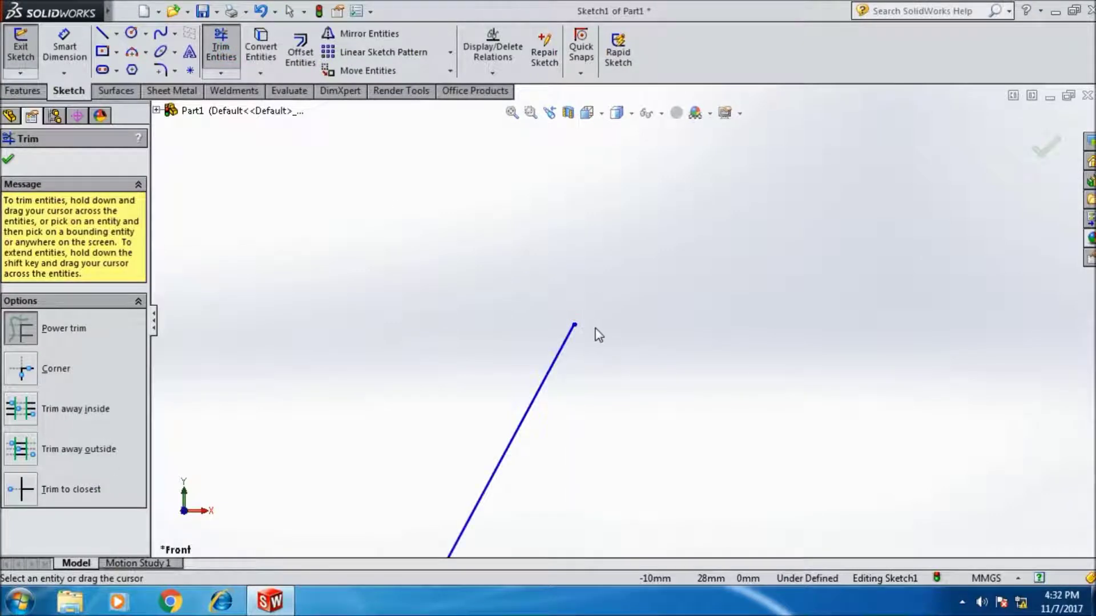
key("Escape")
key("ctrl+z")
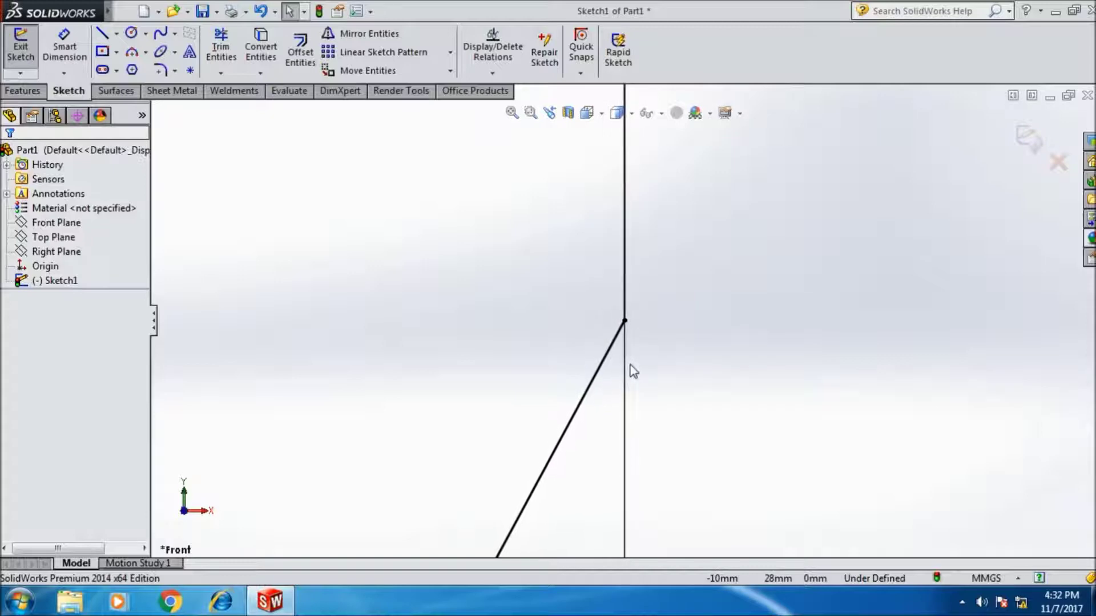
Zoom back out and rerun Repair Sketch, which still reports two problem points.
scroll(639, 401, "up", 3)
scroll(639, 401, "up", 3)
scroll(639, 400, "up", 3)
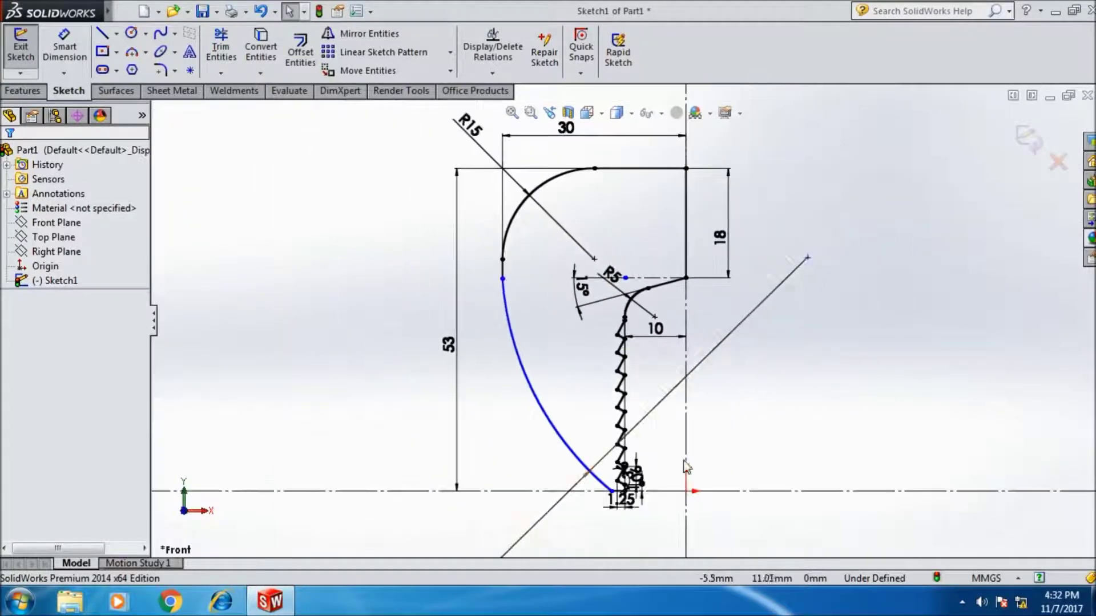
left_click(550, 68)
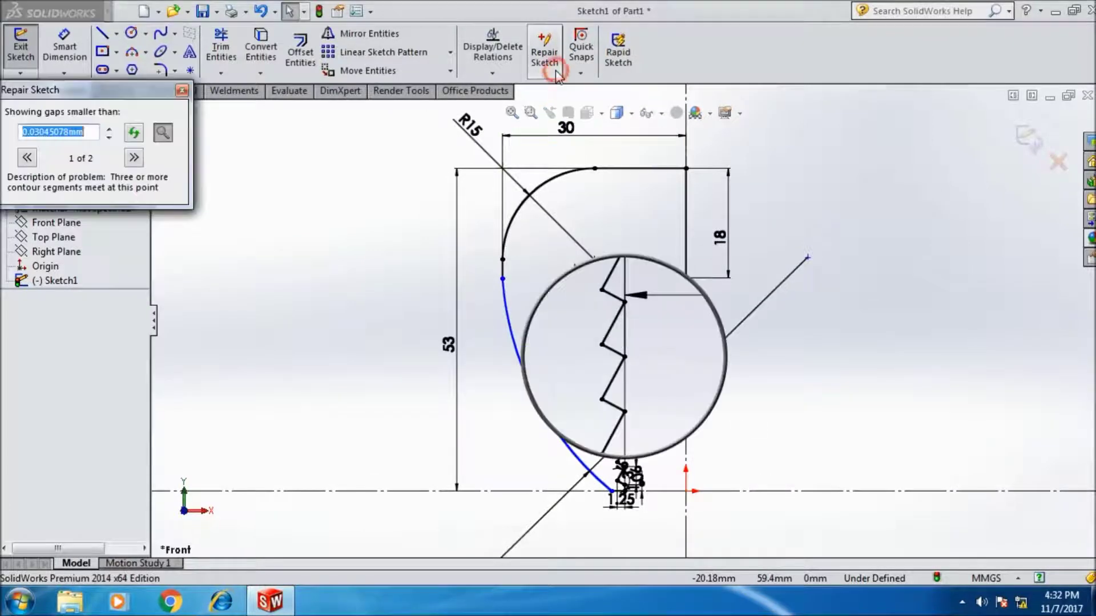
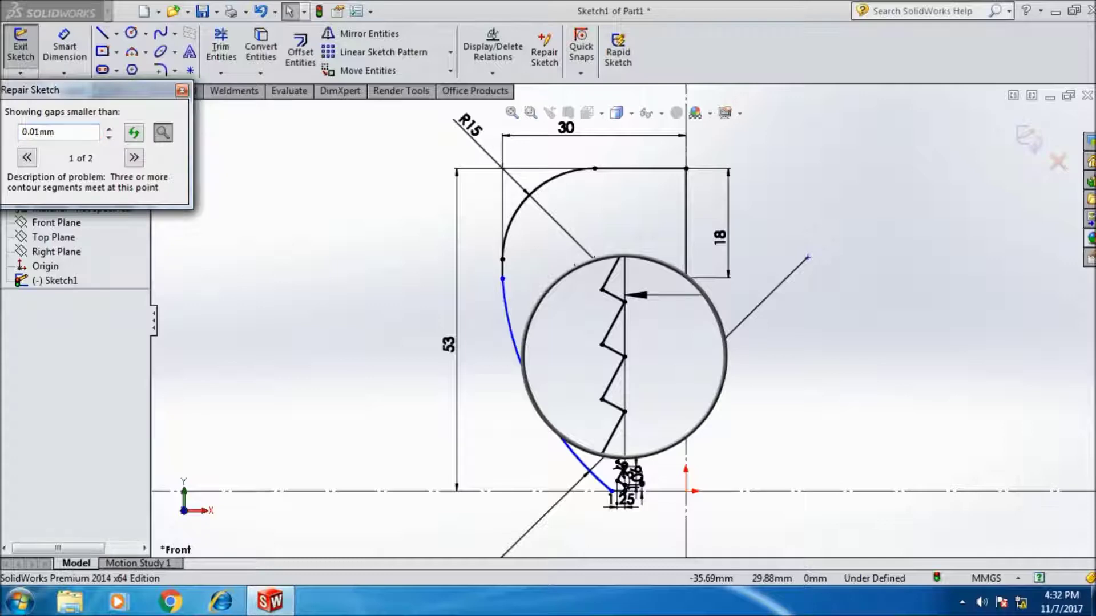
Advance to the second flagged junction point, magnifier off, and zoom in on that vertex.
left_click(133, 158)
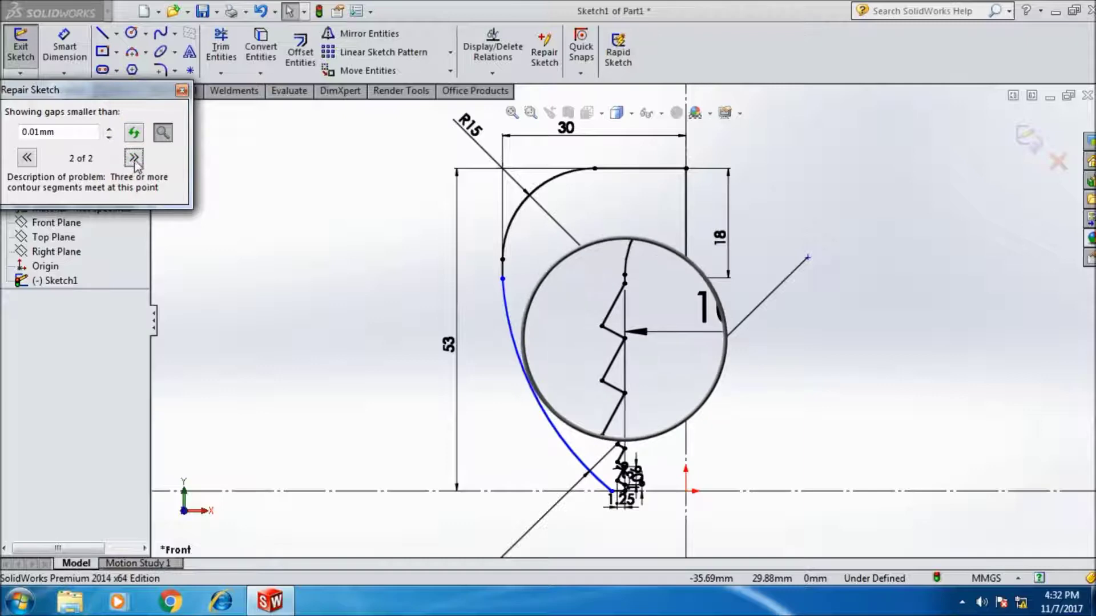
left_click(162, 137)
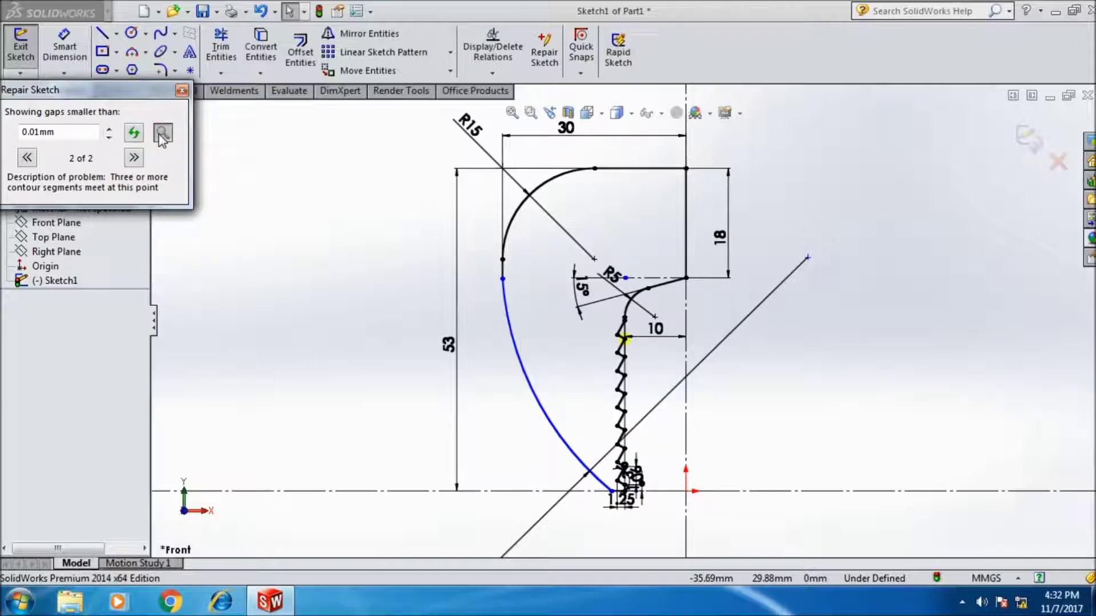
scroll(633, 354, "up", 3)
scroll(636, 356, "up", 4)
scroll(628, 345, "down", 2)
scroll(614, 336, "down", 2)
scroll(599, 329, "down", 2)
scroll(585, 322, "down", 2)
mouse_move(579, 324)
middle_mouse_down("ctrl")
mouse_move(614, 325)
mouse_move(594, 343)
middle_mouse_up("ctrl")
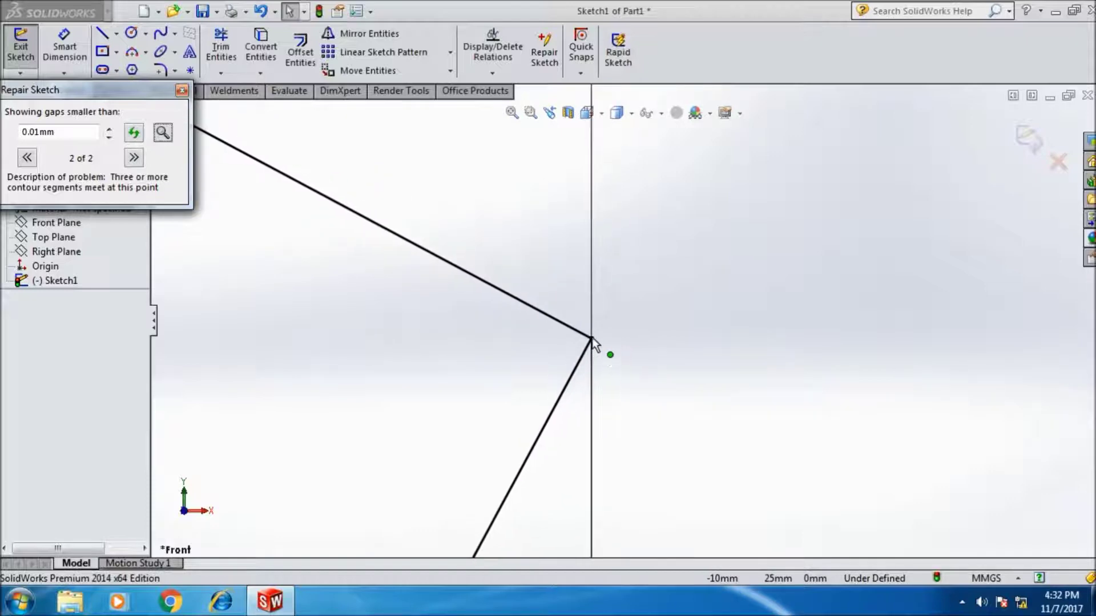
Activate Trim Entities, revisit the previous flagged point, then close the Repair Sketch report.
left_click(221, 51)
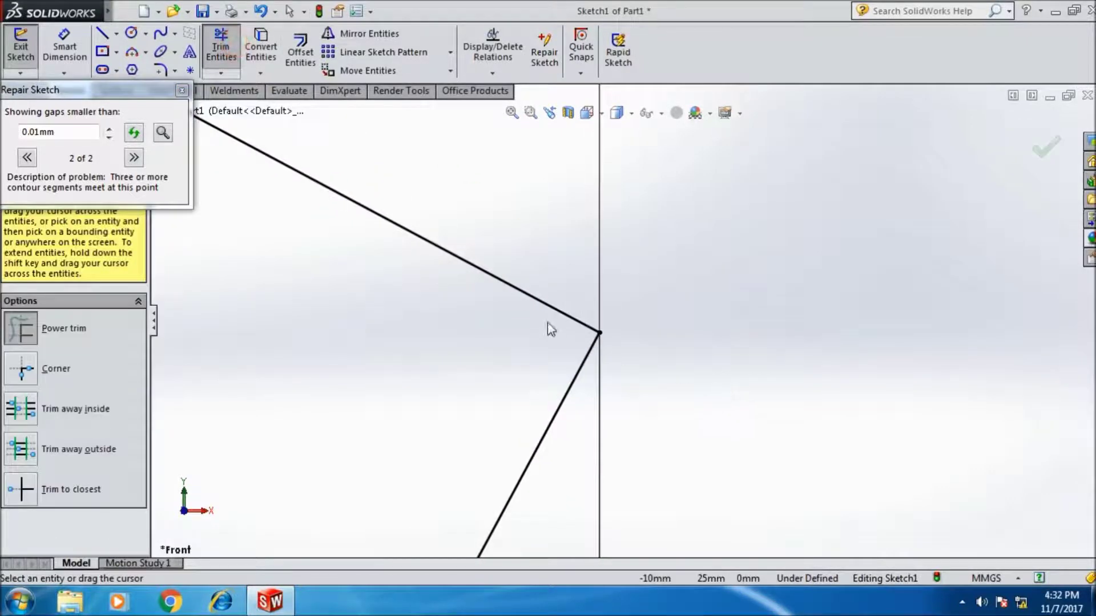
left_click(629, 338)
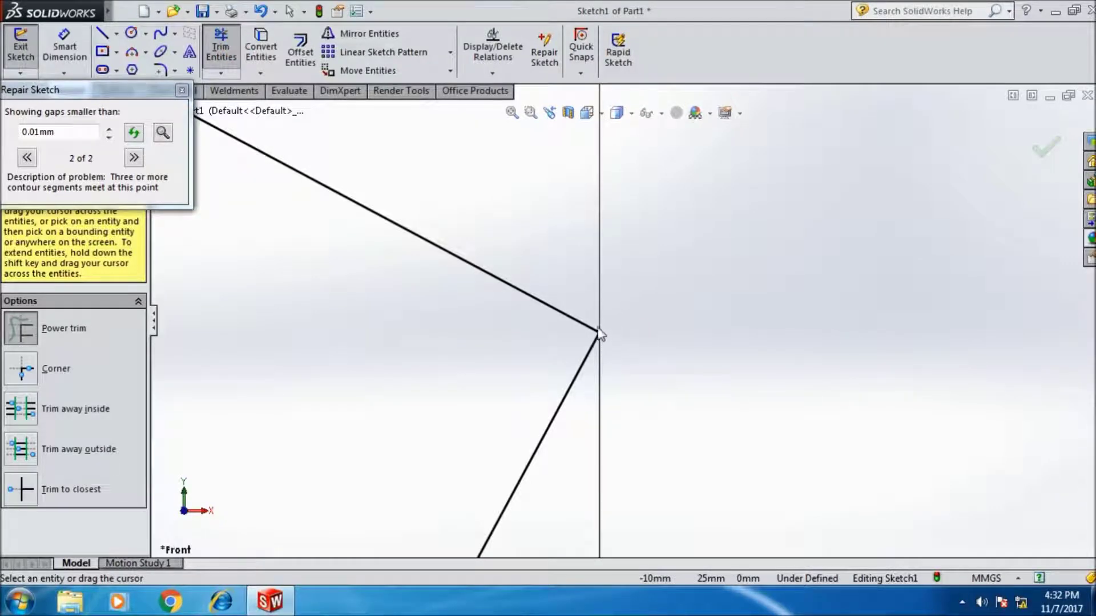
left_click(492, 174)
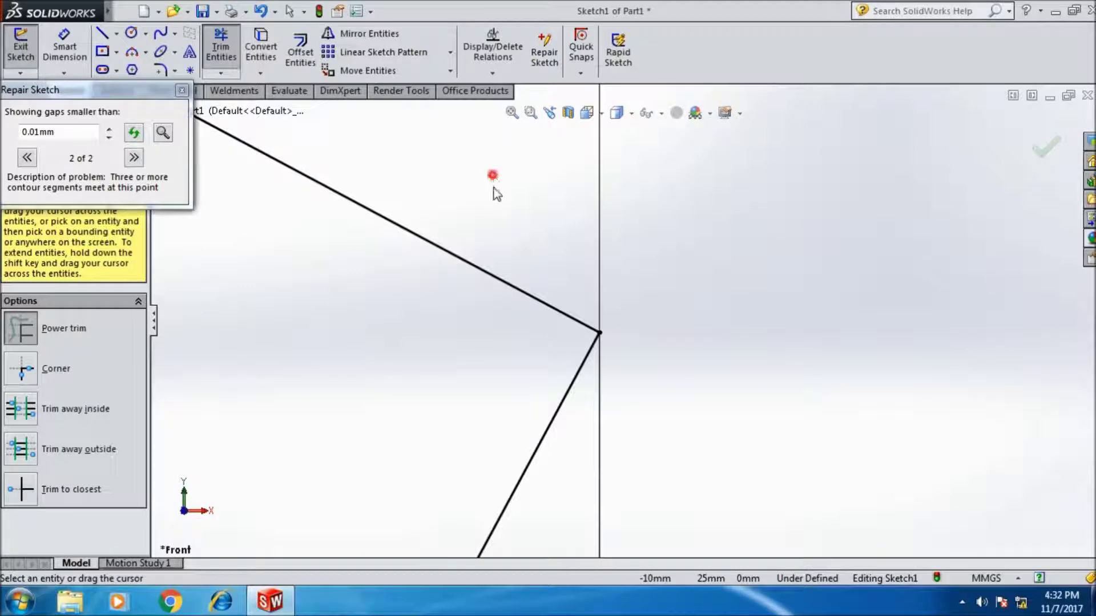
left_click(38, 160)
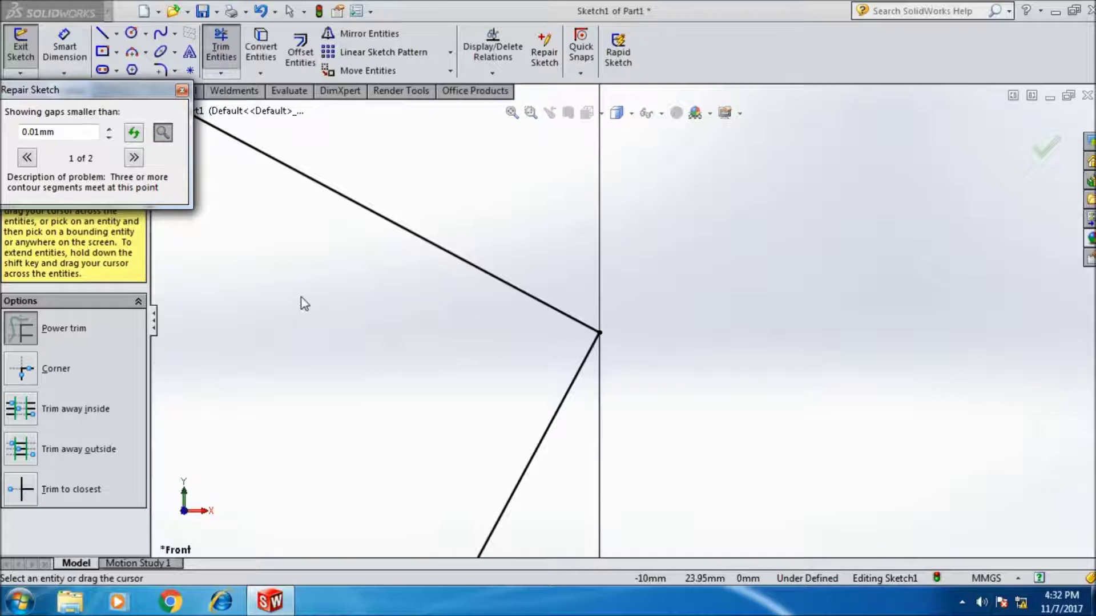
left_click(182, 93)
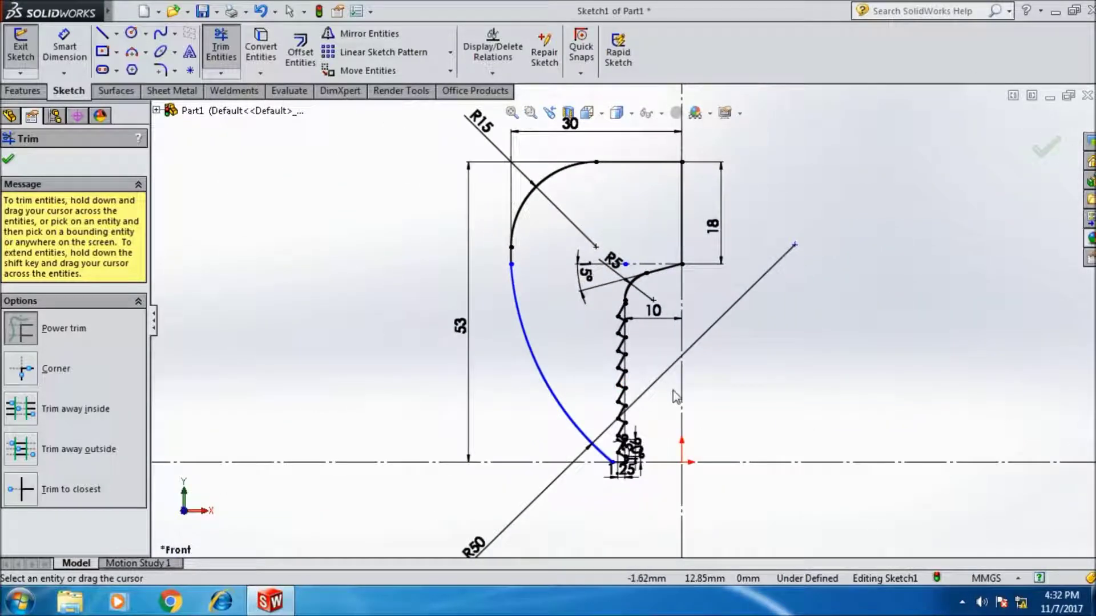
Power-trim the stray vertical segment below the curve's end at the zigzag's bottom.
key("Escape")
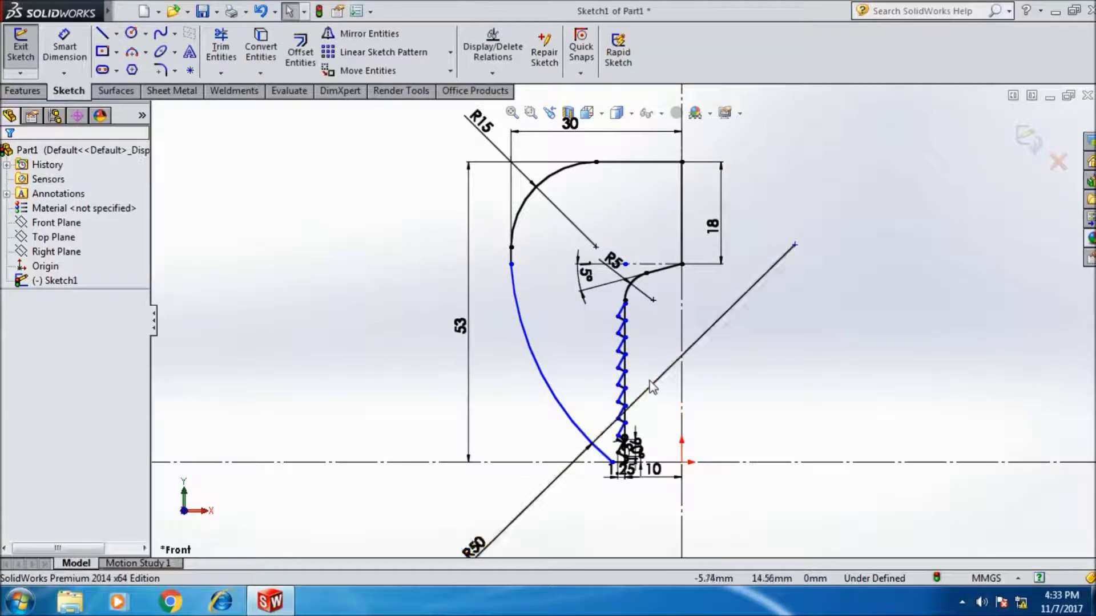
scroll(650, 380, "down", 2)
scroll(650, 379, "down", 2)
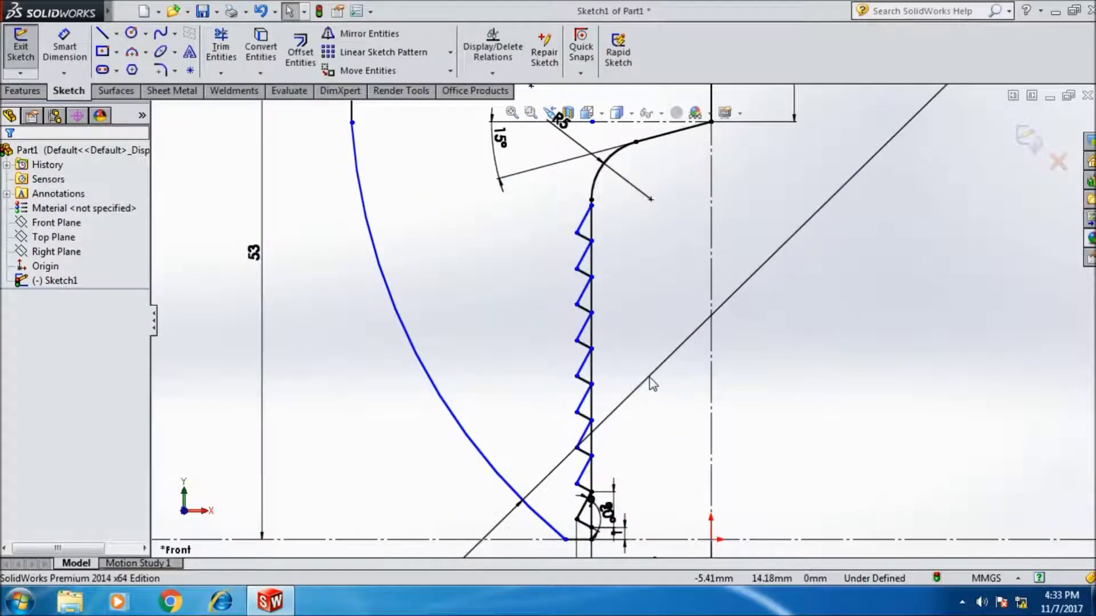
left_click(222, 71)
scroll(545, 217, "down", 2)
scroll(553, 218, "down", 1)
scroll(553, 218, "down", 1)
left_click_drag(512, 334, 504, 350)
Trim another stray line piece near the bottom of the tooth zigzag.
scroll(513, 362, "up", 1)
scroll(562, 403, "up", 2)
scroll(667, 474, "up", 2)
left_click_drag(663, 468, 605, 505)
scroll(649, 494, "up", 2)
scroll(649, 491, "up", 2)
scroll(628, 485, "up", 2)
scroll(628, 451, "down", 5)
scroll(630, 465, "down", 2)
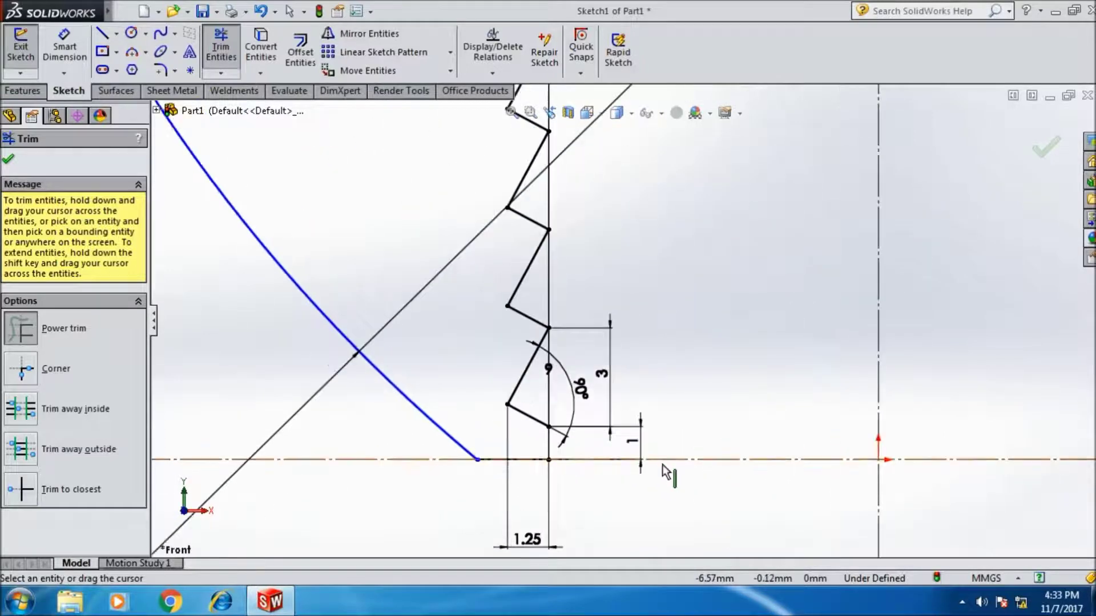
Start Smart Dimension and adjust the zoom around the jaw sketch.
left_click(65, 48)
scroll(693, 454, "up", 2)
scroll(685, 343, "up", 2)
scroll(676, 257, "down", 3)
scroll(630, 200, "down", 1)
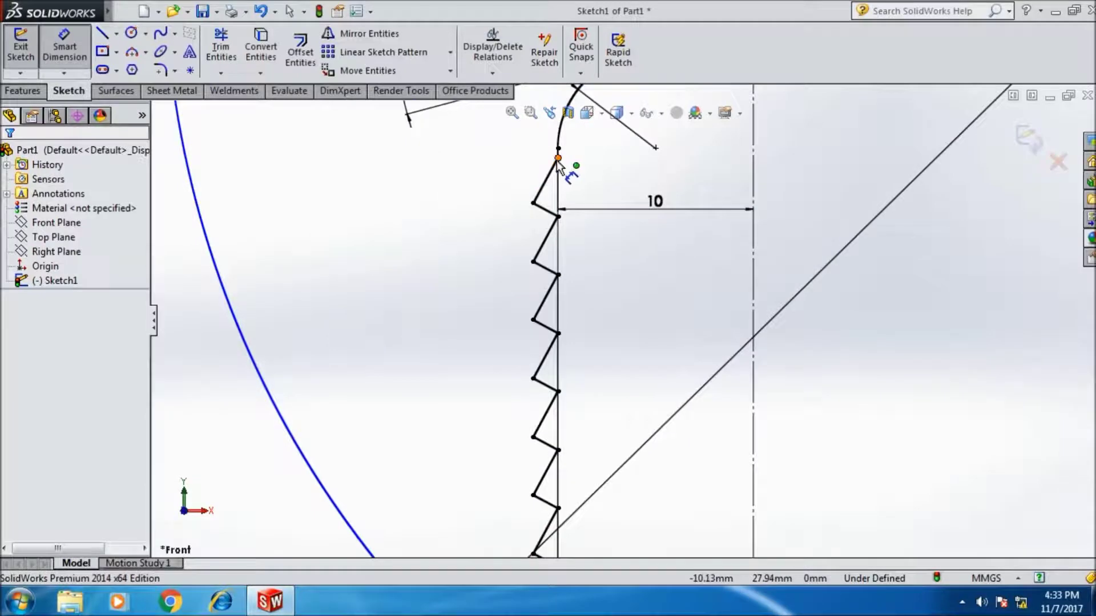
Dimension the zigzag's top point to the vertical line, then cancel the redundant 10 mm dimension.
left_click(558, 158)
left_click(753, 209)
left_click(662, 235)
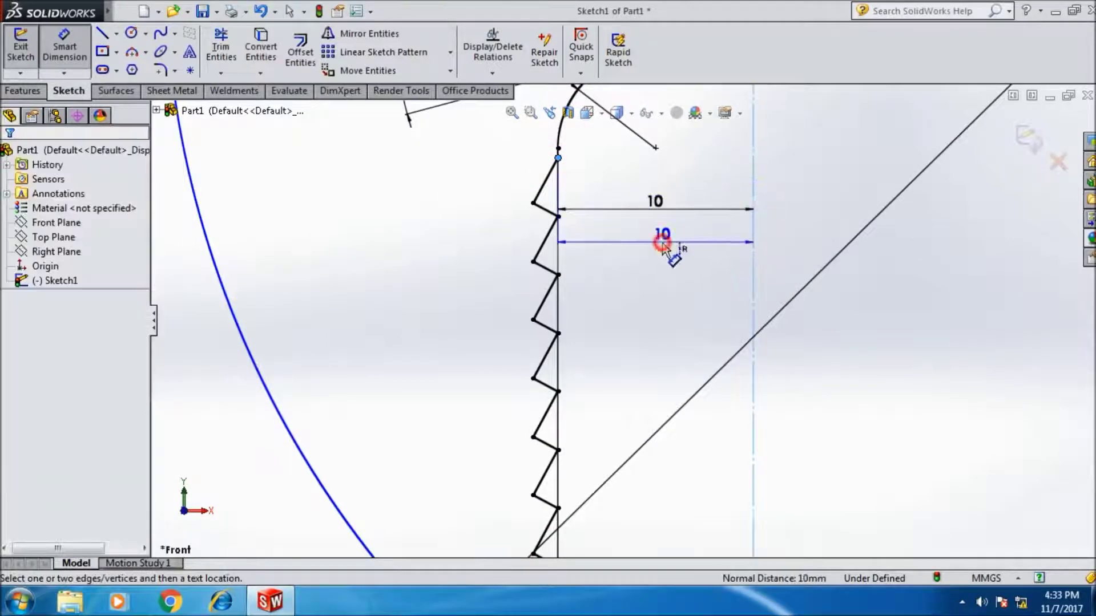
left_click(616, 423)
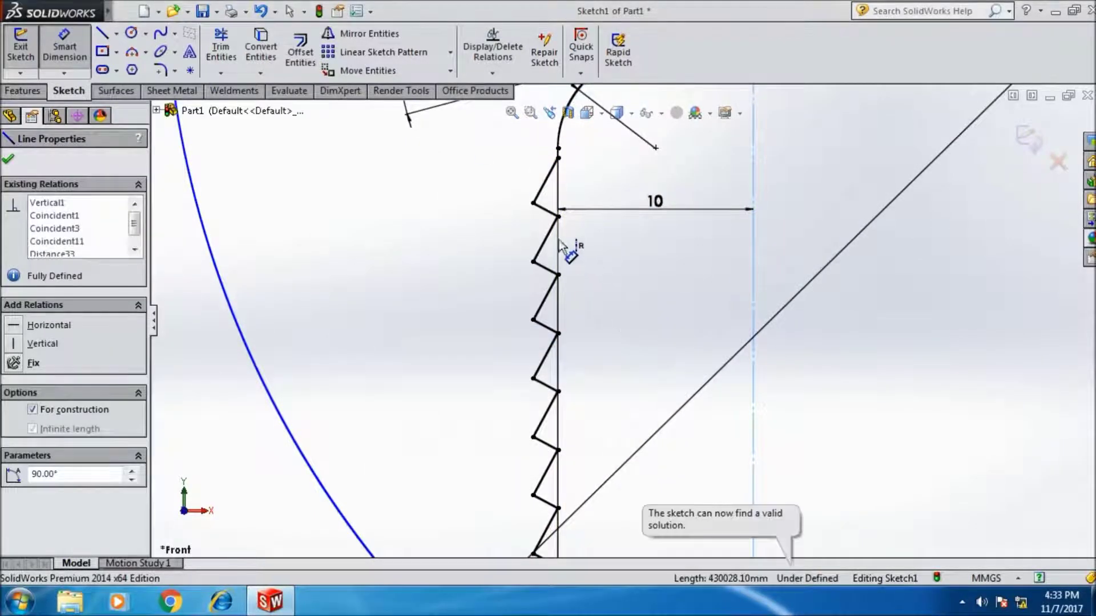
Power-trim the leftover line pieces along the tooth zigzag and confirm Trim.
left_click(221, 48)
left_click_drag(618, 245, 553, 263)
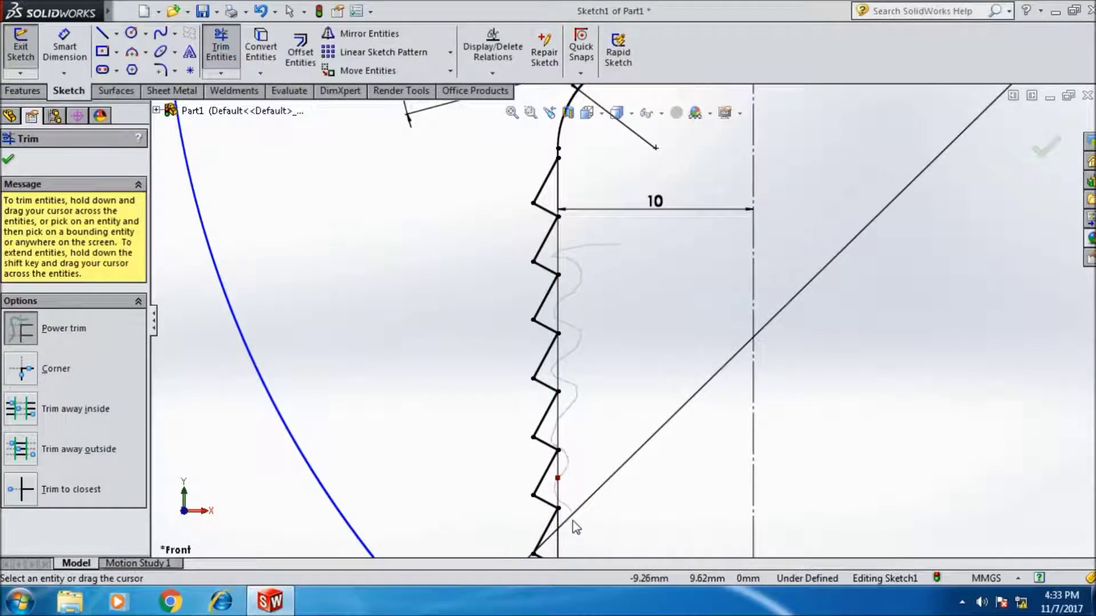
left_click_drag(558, 488, 575, 526)
scroll(574, 526, "up", 4)
scroll(600, 440, "down", 1)
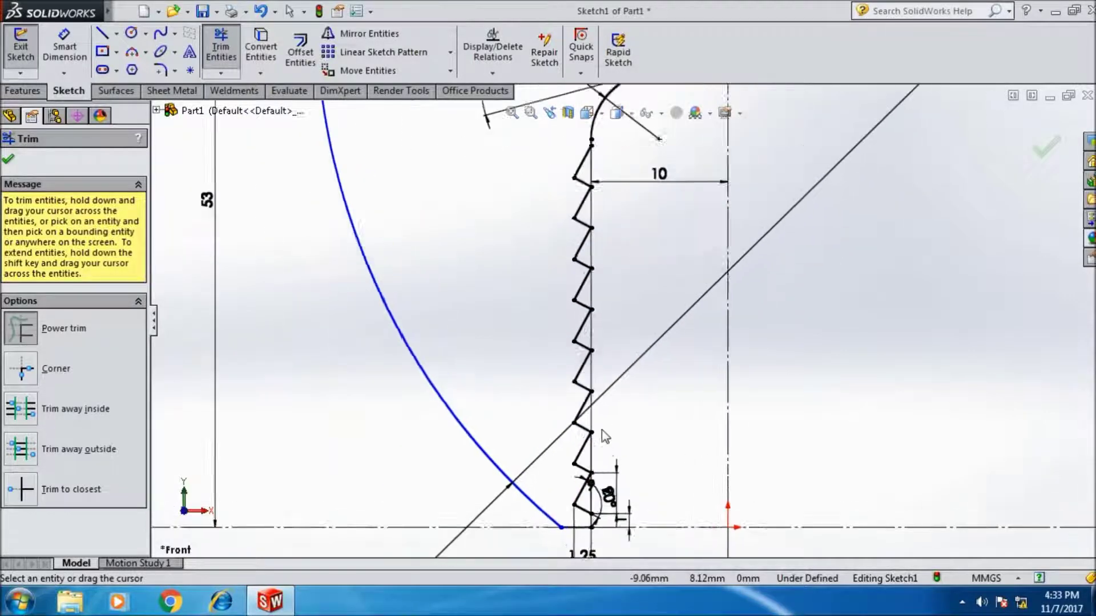
scroll(559, 368, "down", 3)
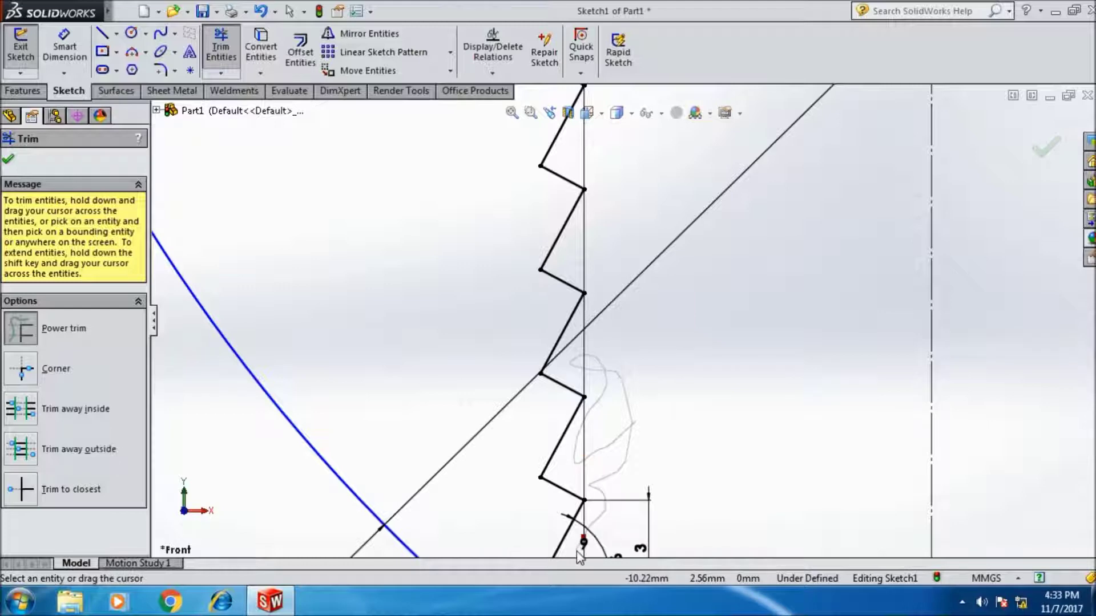
left_click_drag(579, 556, 579, 556)
scroll(579, 514, "up", 2)
scroll(579, 514, "down", 3)
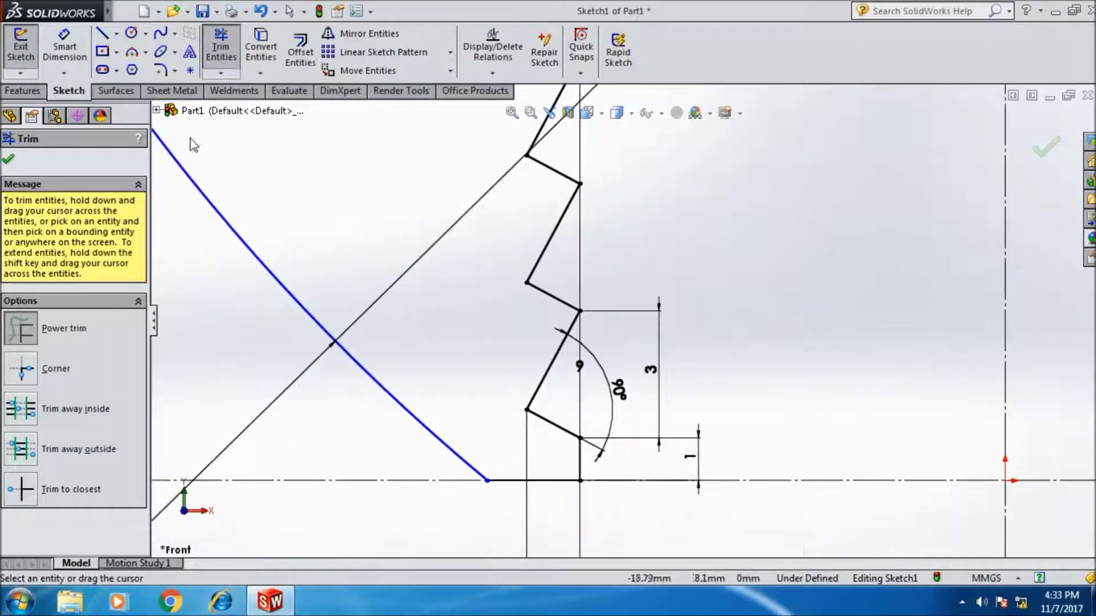
left_click(8, 160)
Extrude the jaw sketch Mid Plane to a 15 mm depth.
left_click(24, 91)
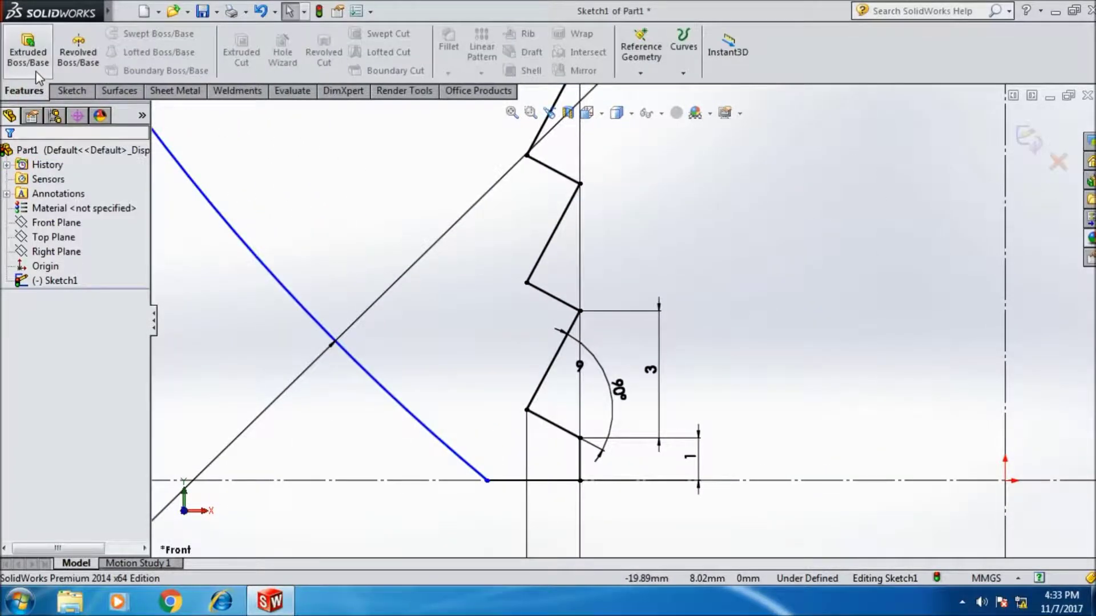
left_click(34, 74)
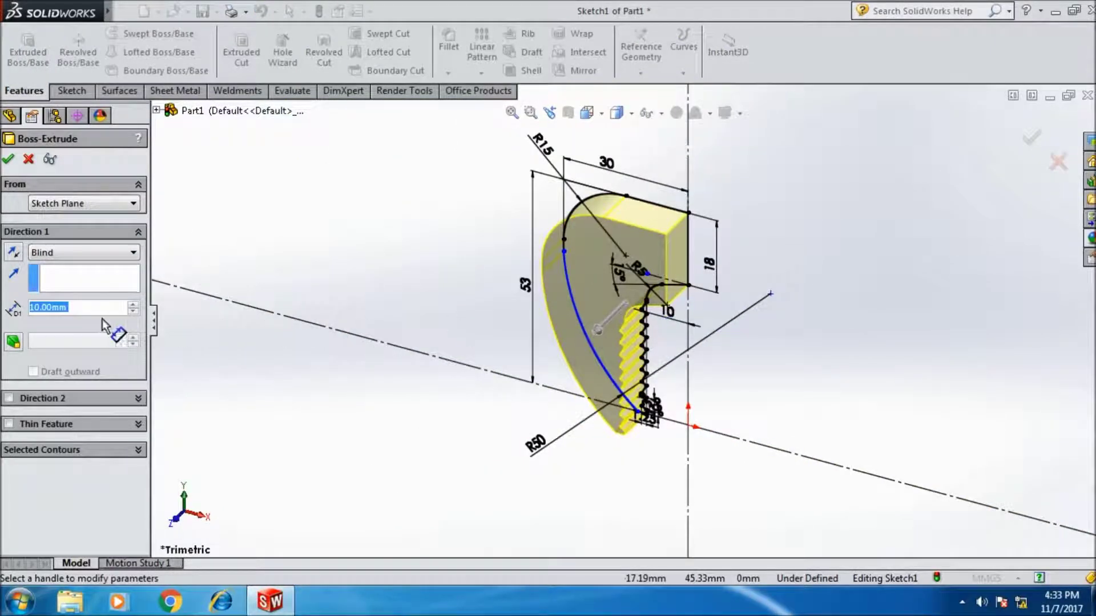
left_click(122, 258)
left_click(102, 329)
mouse_move(736, 320)
middle_mouse_down()
mouse_move(761, 301)
mouse_move(734, 301)
middle_mouse_up()
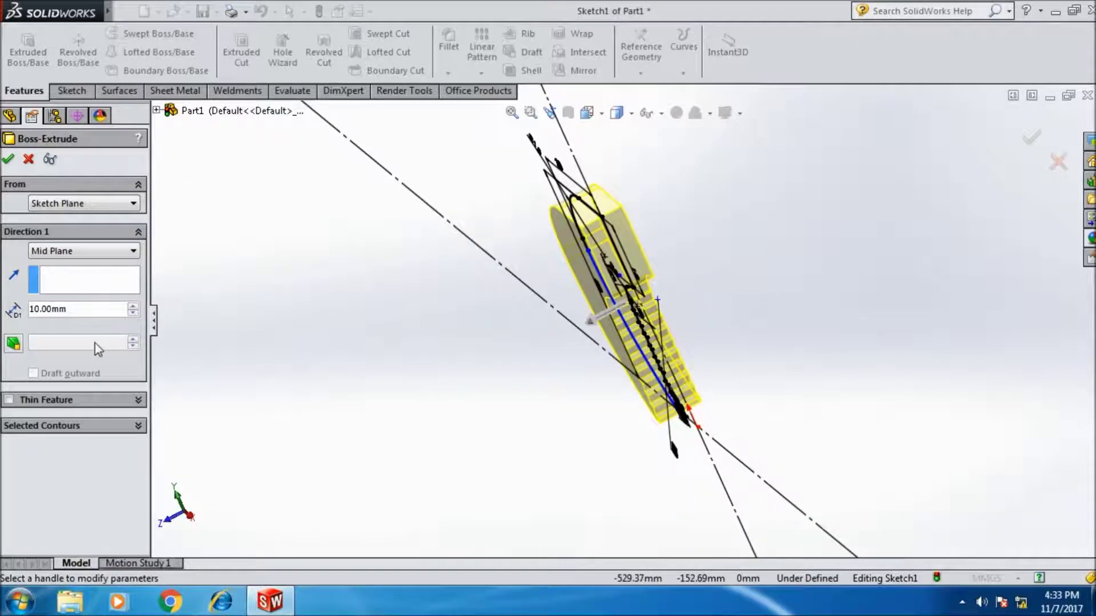
left_click_drag(73, 308, 25, 309)
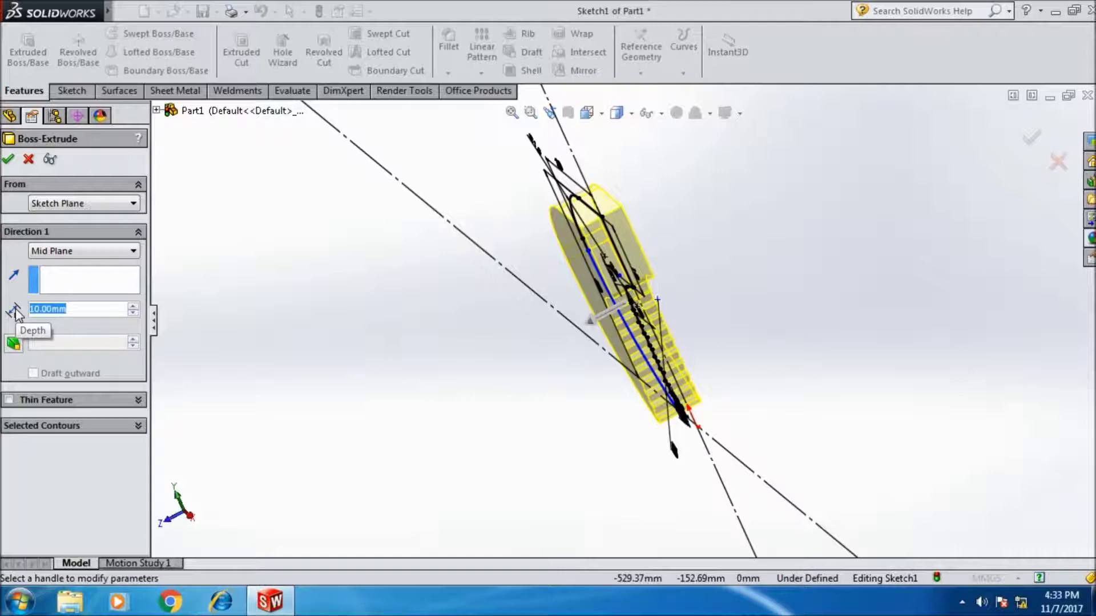
type("15")
left_click(196, 315)
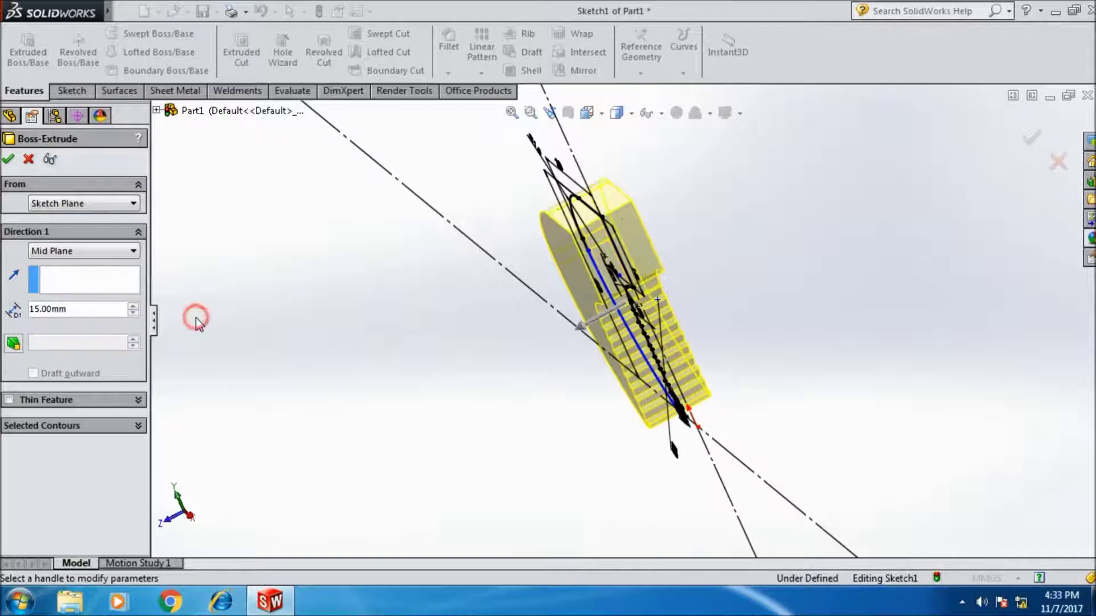
middle_click_drag(330, 283, 278, 260)
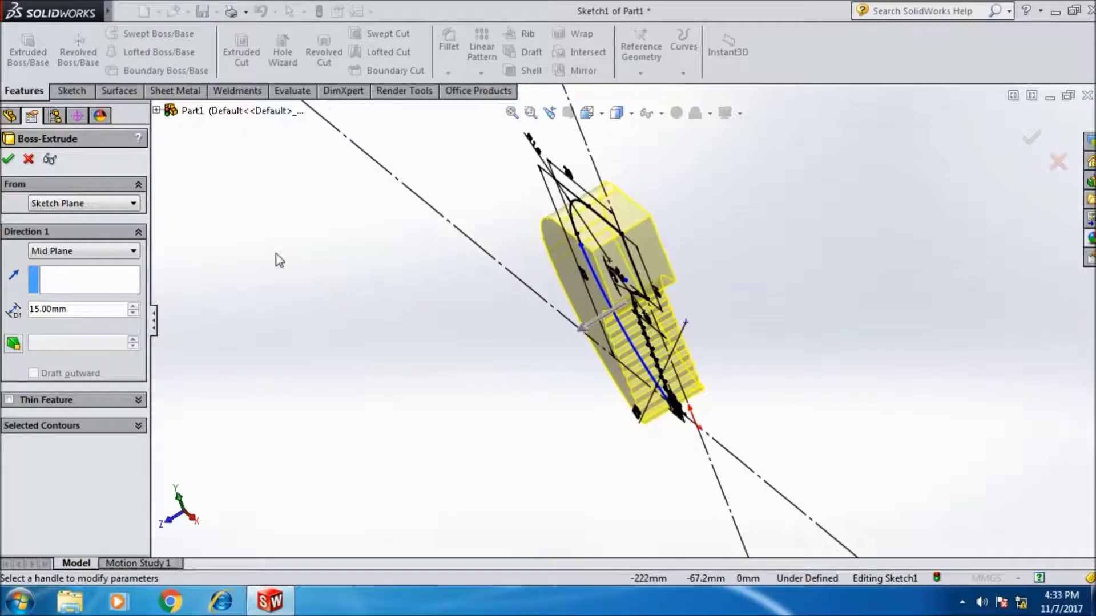
left_click(6, 161)
Orbit the solid jaw, then set the view to Front.
mouse_move(496, 337)
middle_mouse_down()
mouse_move(545, 329)
mouse_move(547, 264)
mouse_move(624, 259)
mouse_move(570, 308)
mouse_move(639, 320)
mouse_move(645, 312)
mouse_move(582, 298)
mouse_move(628, 303)
middle_mouse_up()
key("space")
left_click(628, 303)
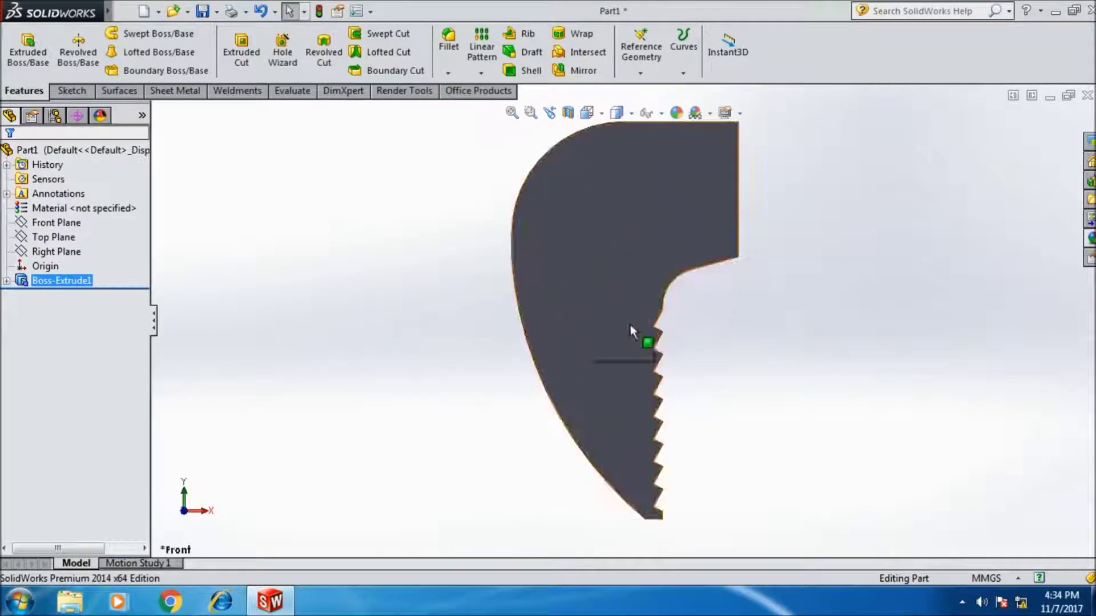
Start a new sketch on the jaw's front face.
scroll(909, 272, "down", 2)
scroll(909, 271, "down", 1)
scroll(888, 286, "up", 4)
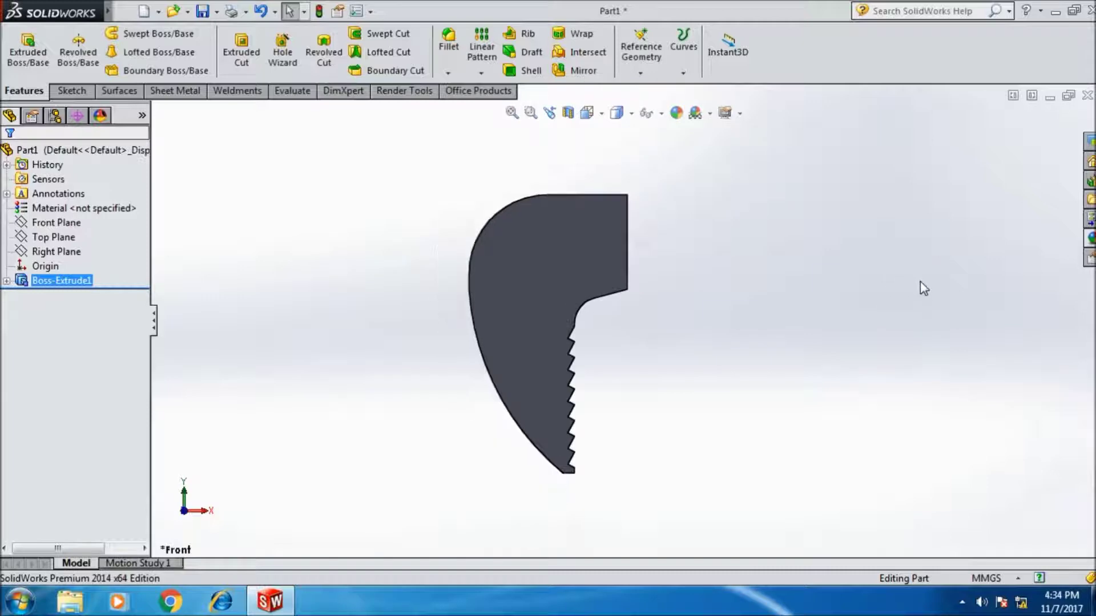
scroll(920, 287, "down", 1)
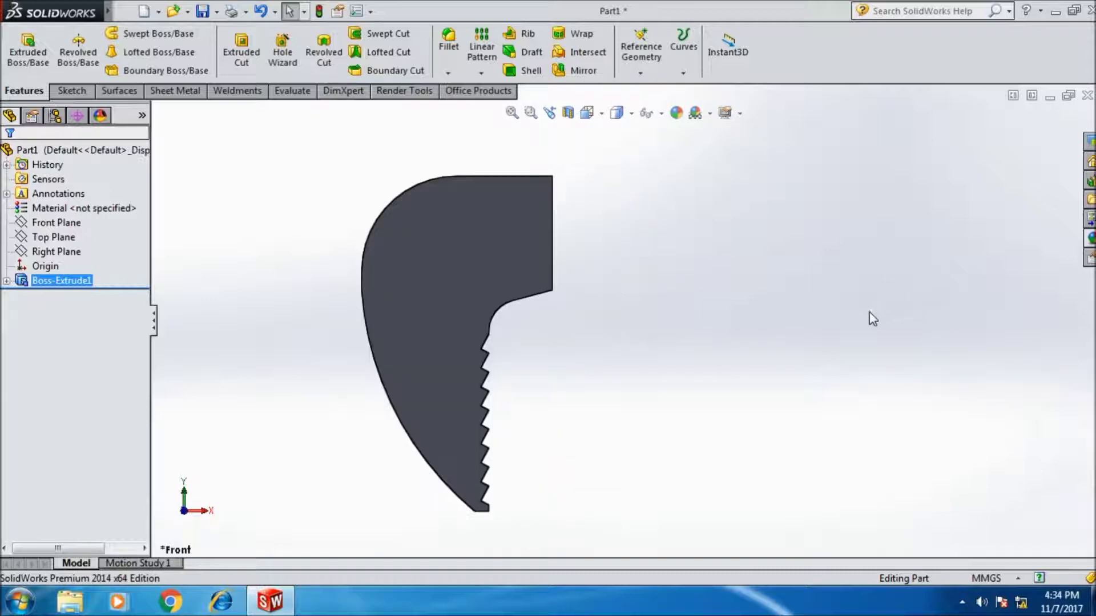
left_click(427, 279)
left_click(67, 91)
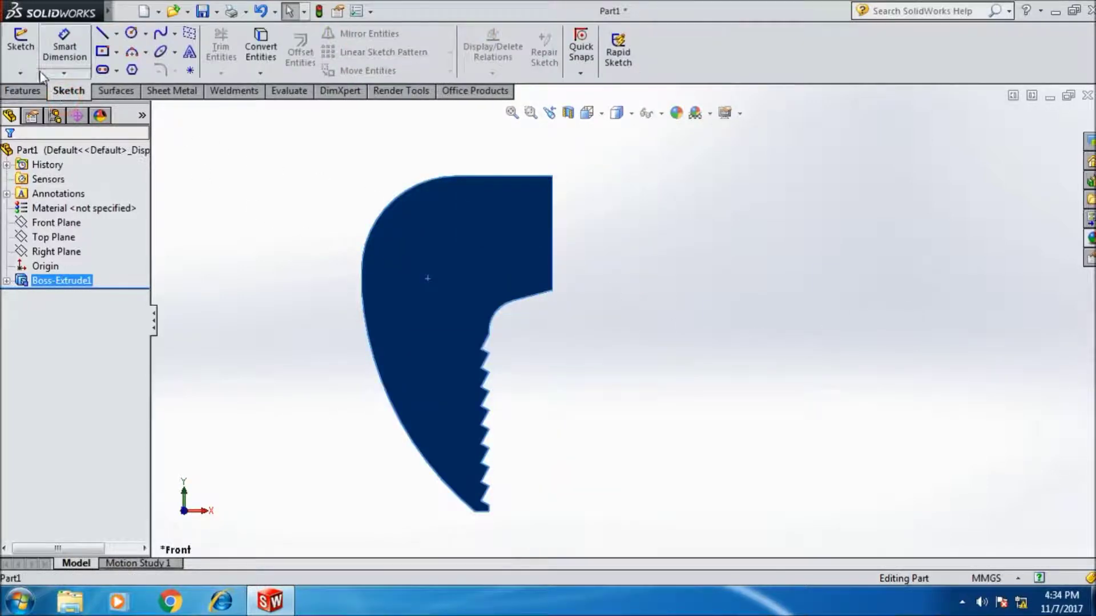
left_click(28, 57)
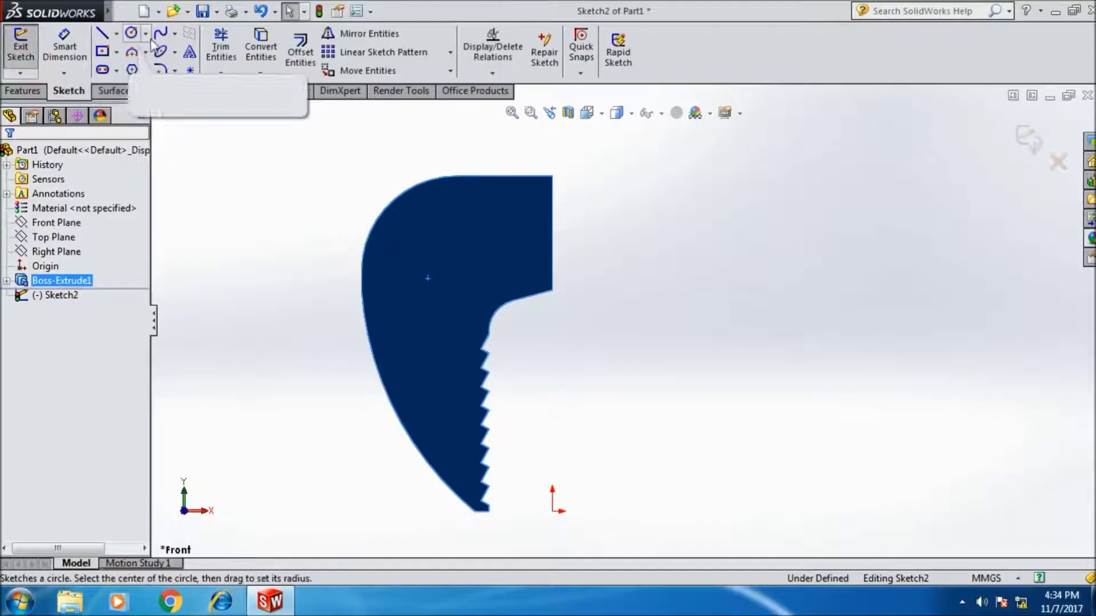
left_click(247, 178)
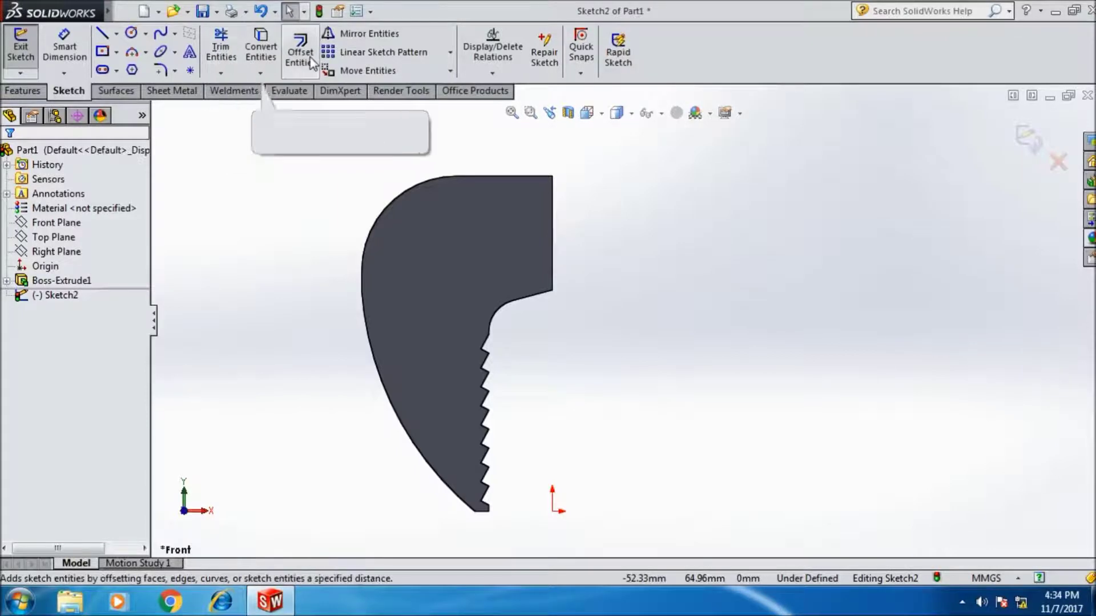
Draw a short horizontal line inside the jaw joined to a vertical line beside the teeth.
left_click(101, 33)
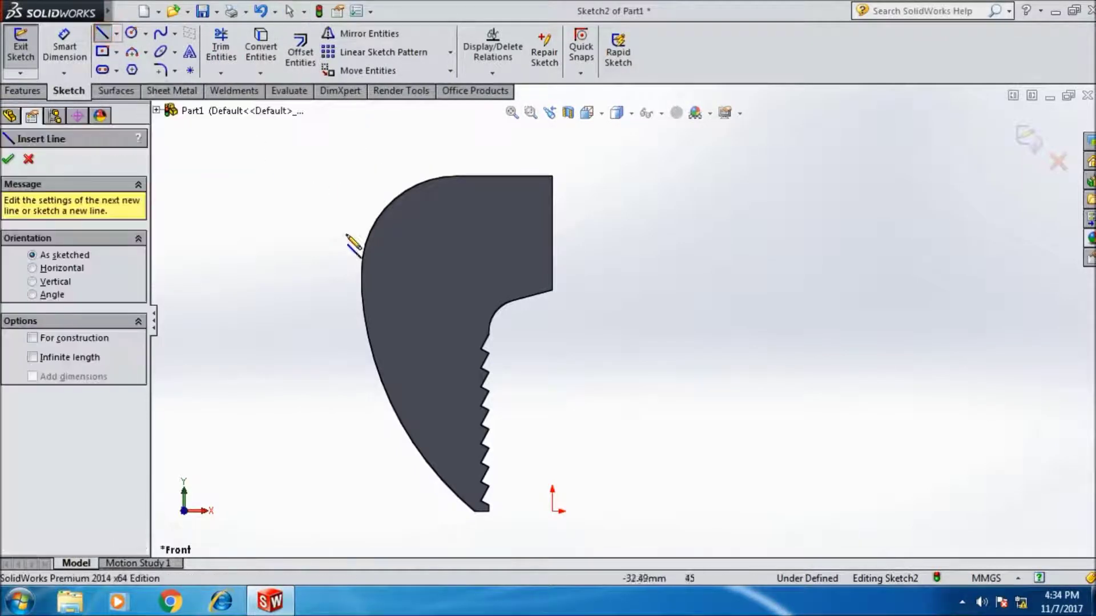
left_click(391, 273)
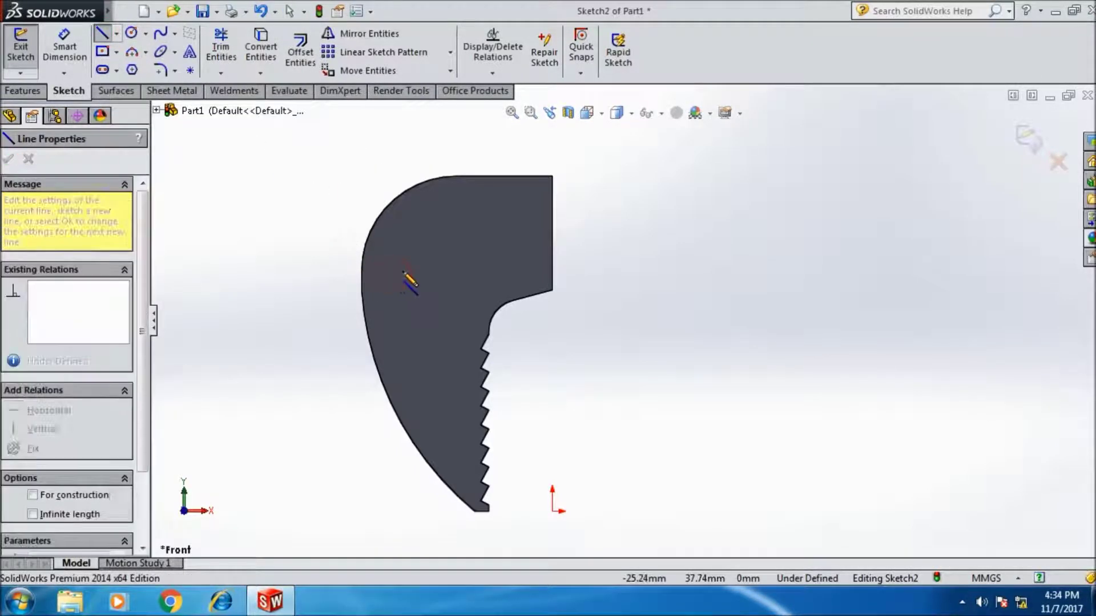
left_click(470, 272)
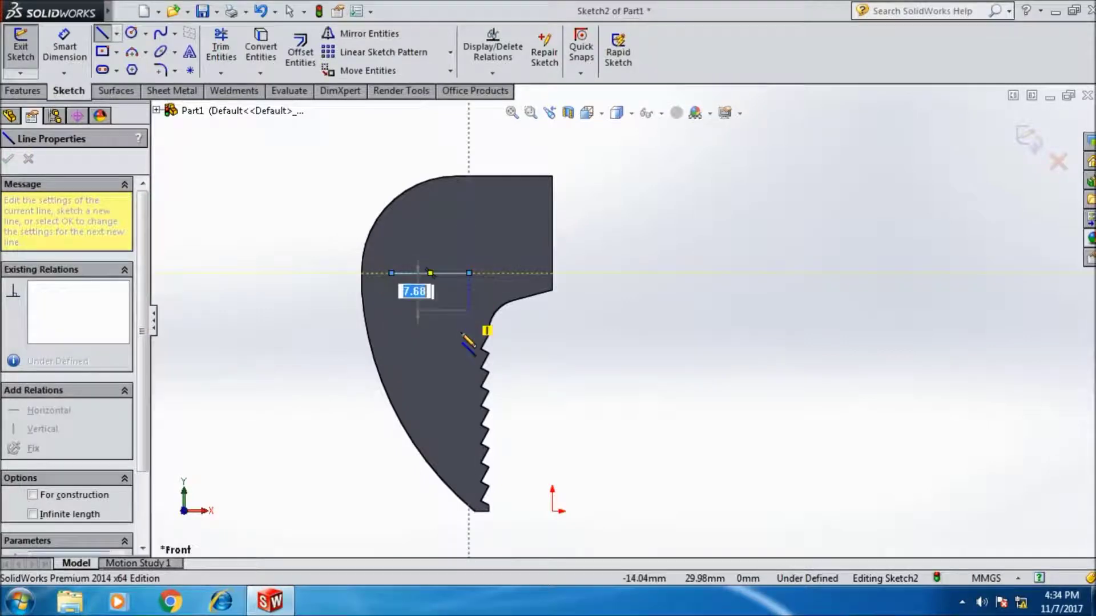
left_click(469, 446)
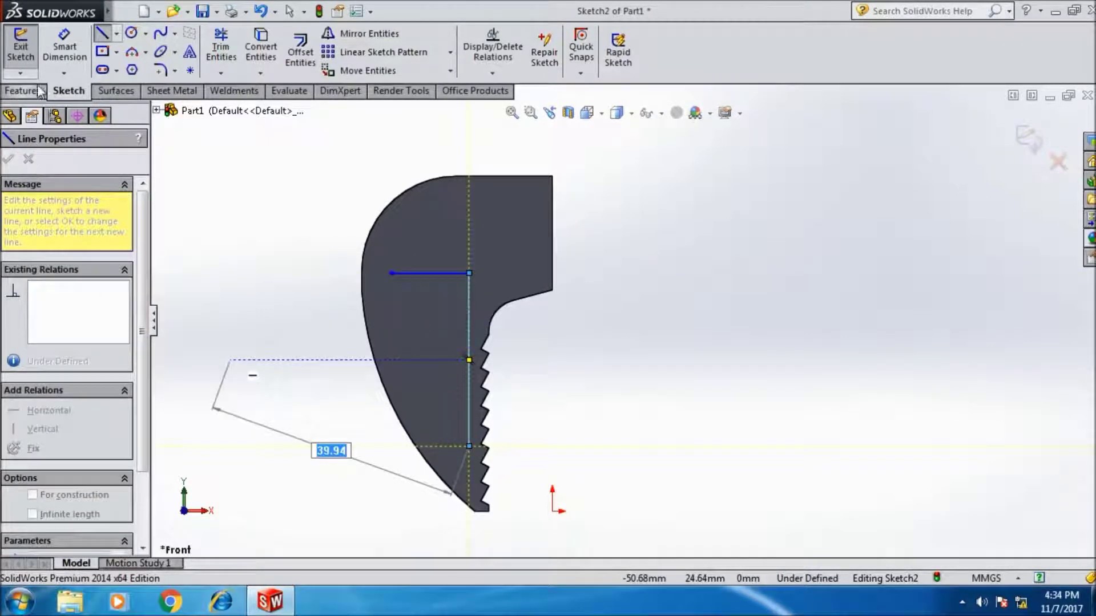
key("Escape")
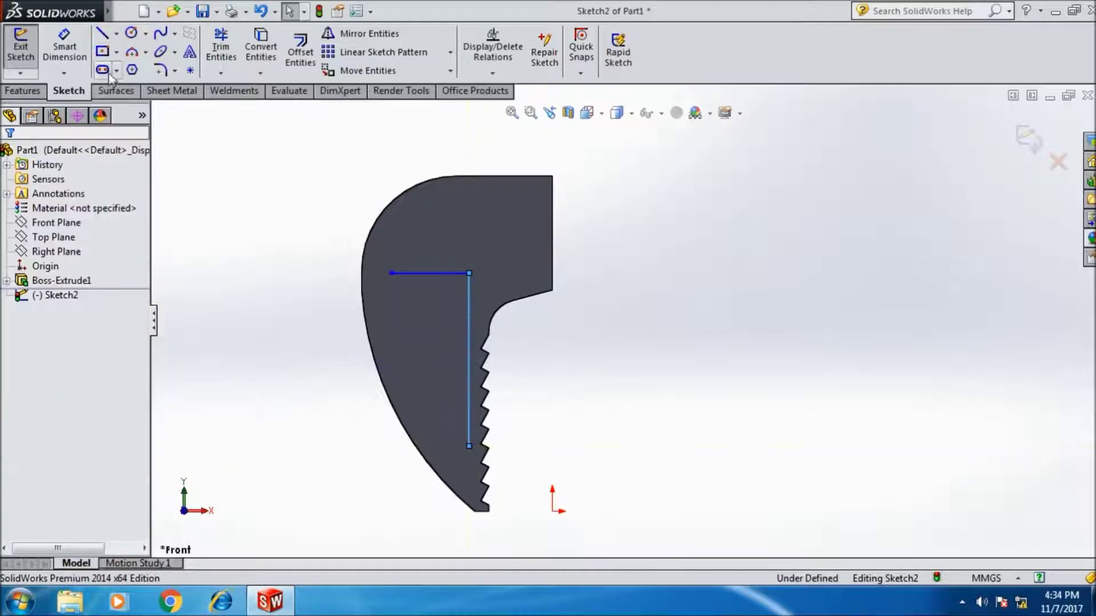
left_click(103, 37)
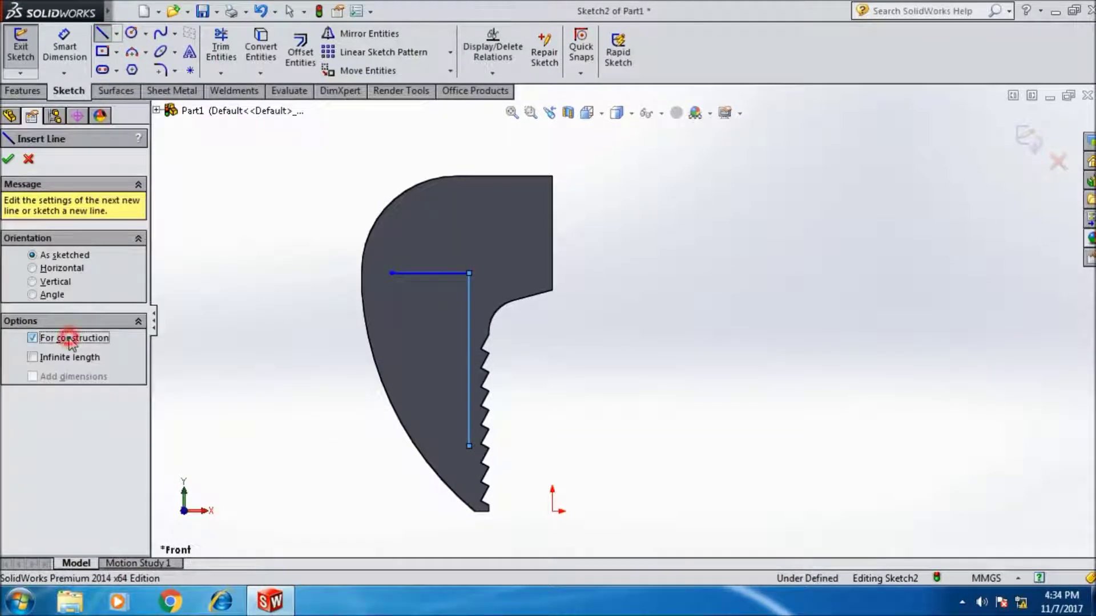
Place an infinite horizontal centerline at the jaw's edge, then try deleting it as misplaced.
left_click(71, 358)
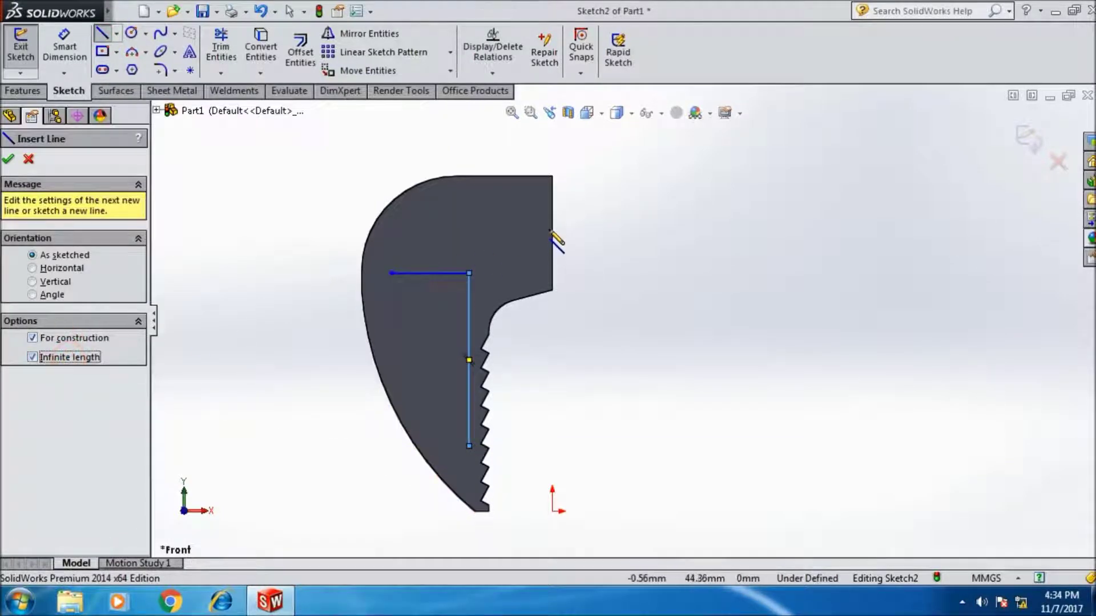
left_click(551, 233)
left_click(473, 234)
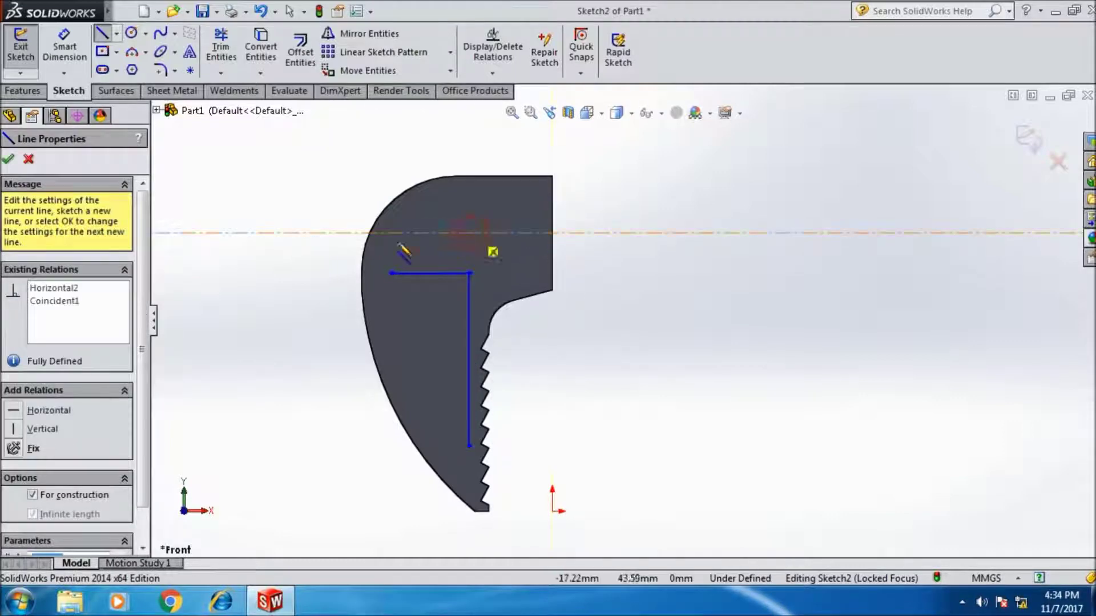
left_click(8, 161)
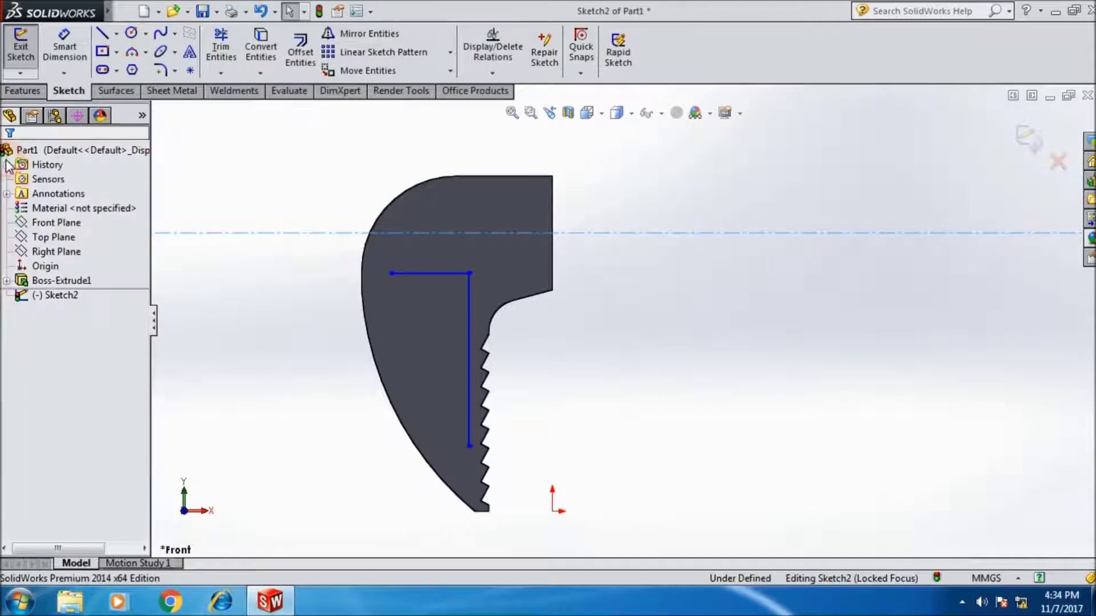
left_click(64, 46)
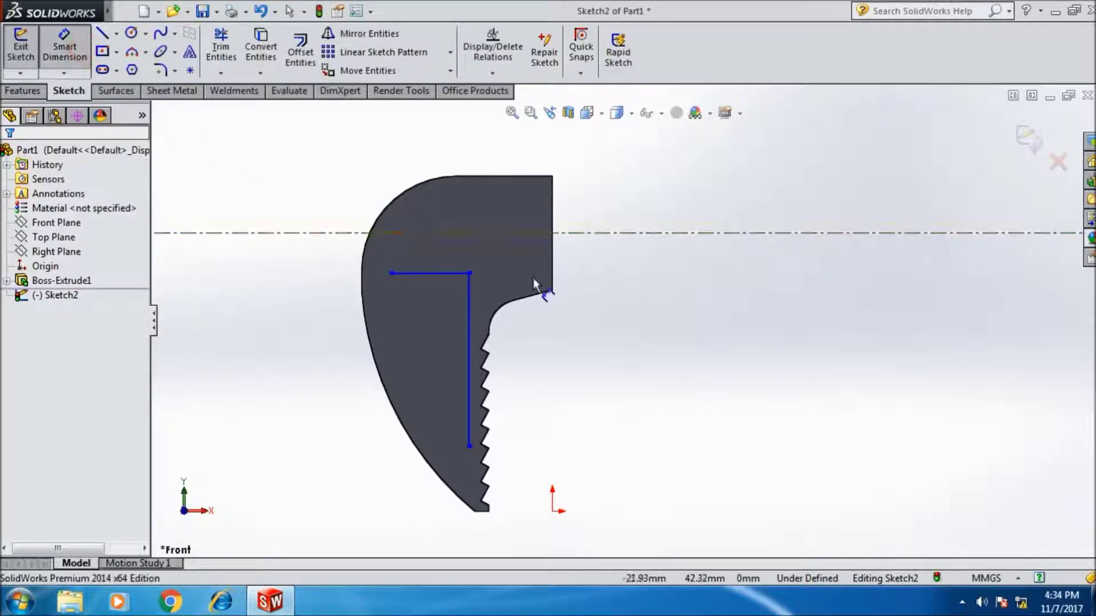
left_click(552, 290)
left_click(583, 233)
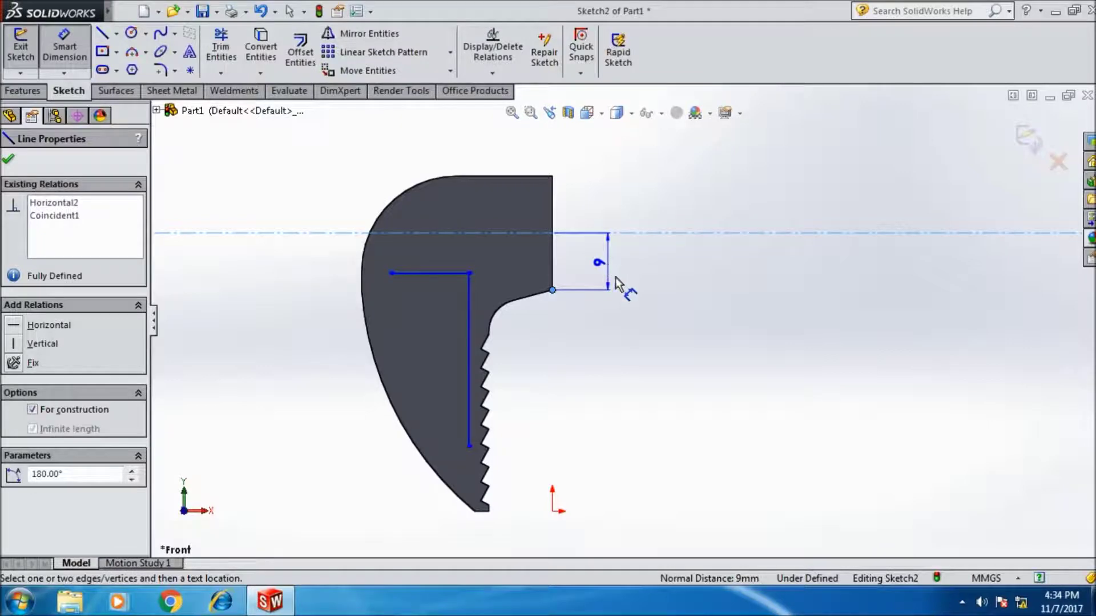
key("Escape")
left_click(588, 234)
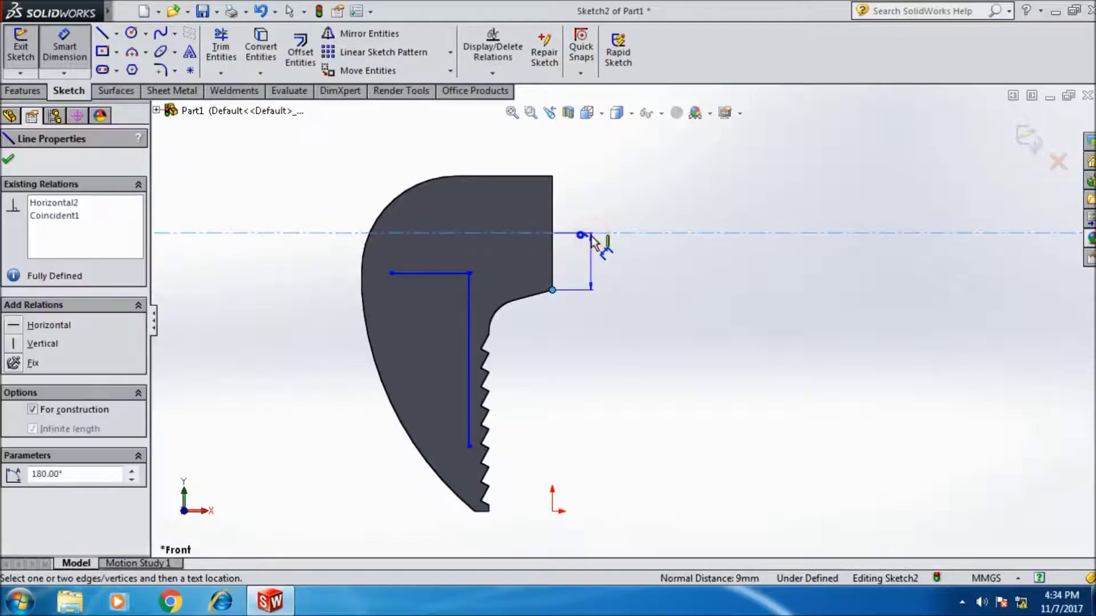
key("Delete")
left_click(644, 301)
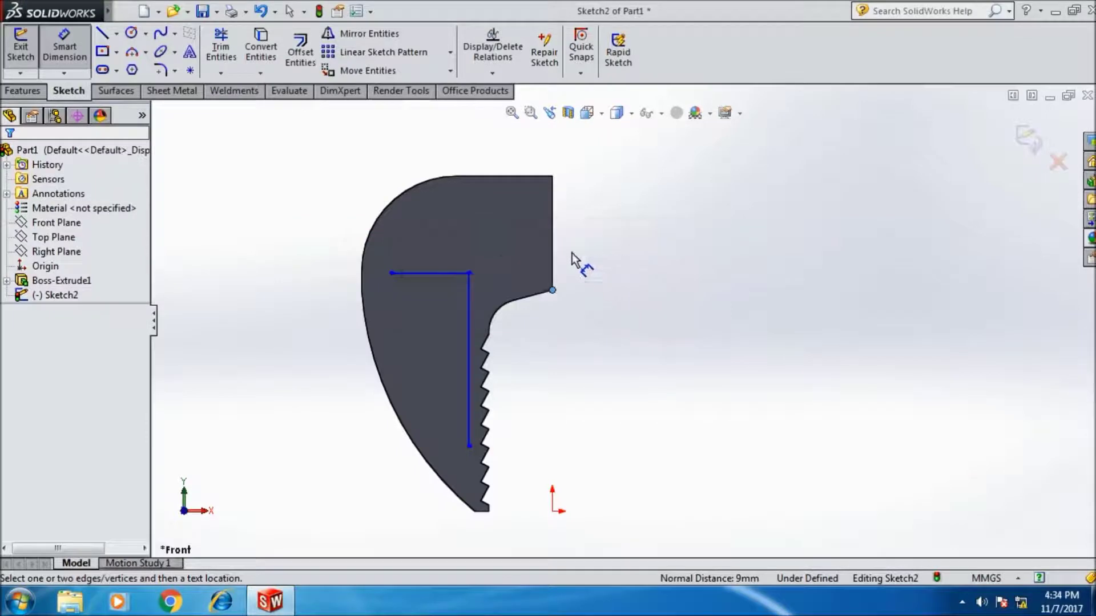
Draw a new infinite horizontal centerline from the jaw's edge above the notch.
left_click(102, 35)
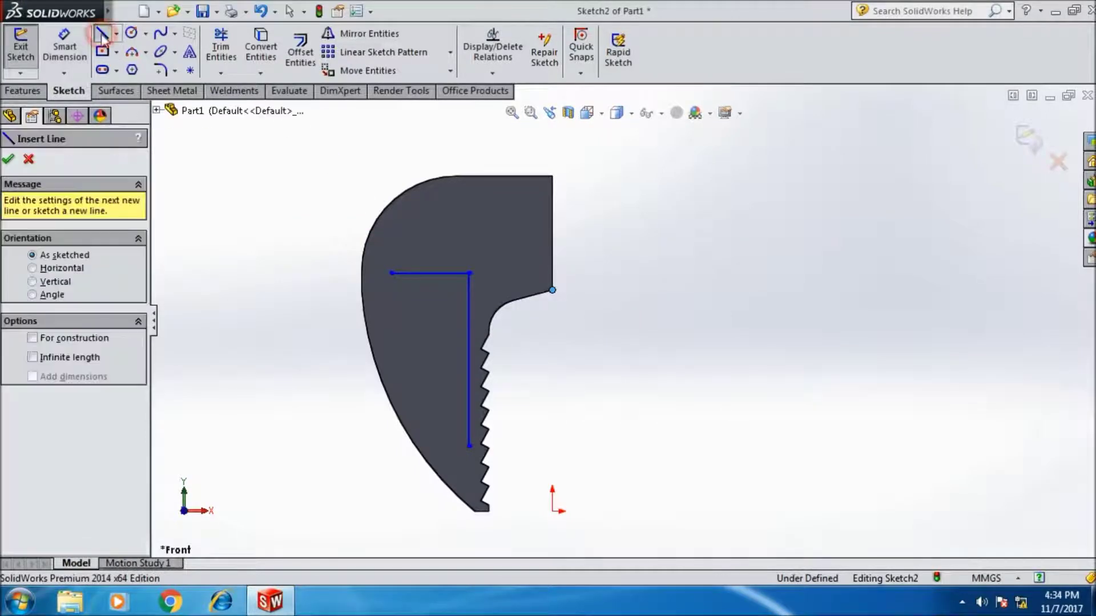
left_click(86, 357)
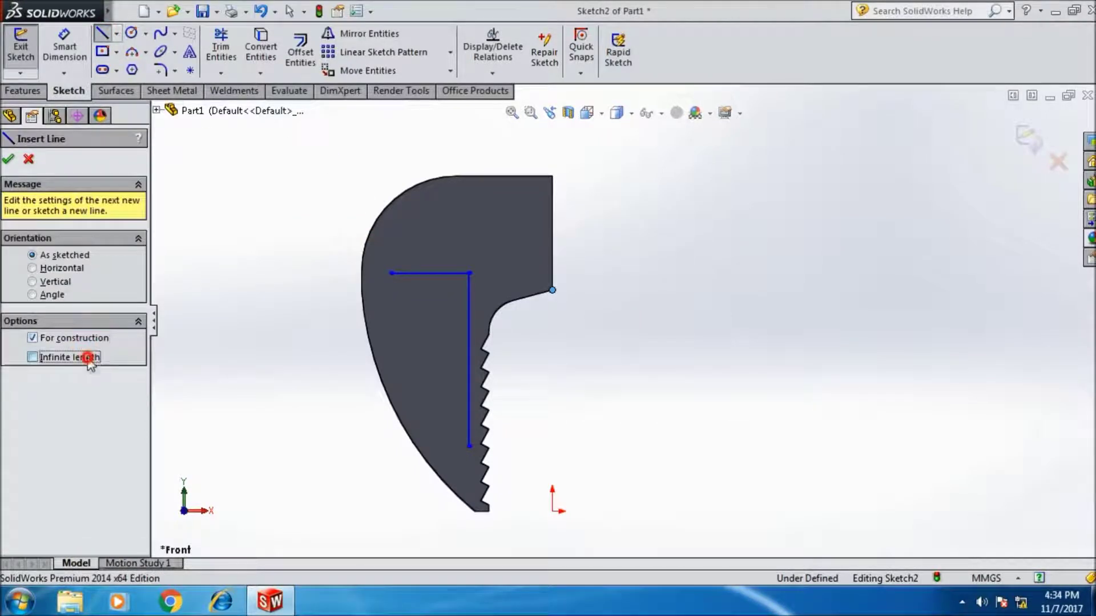
left_click(553, 253)
left_click(517, 252)
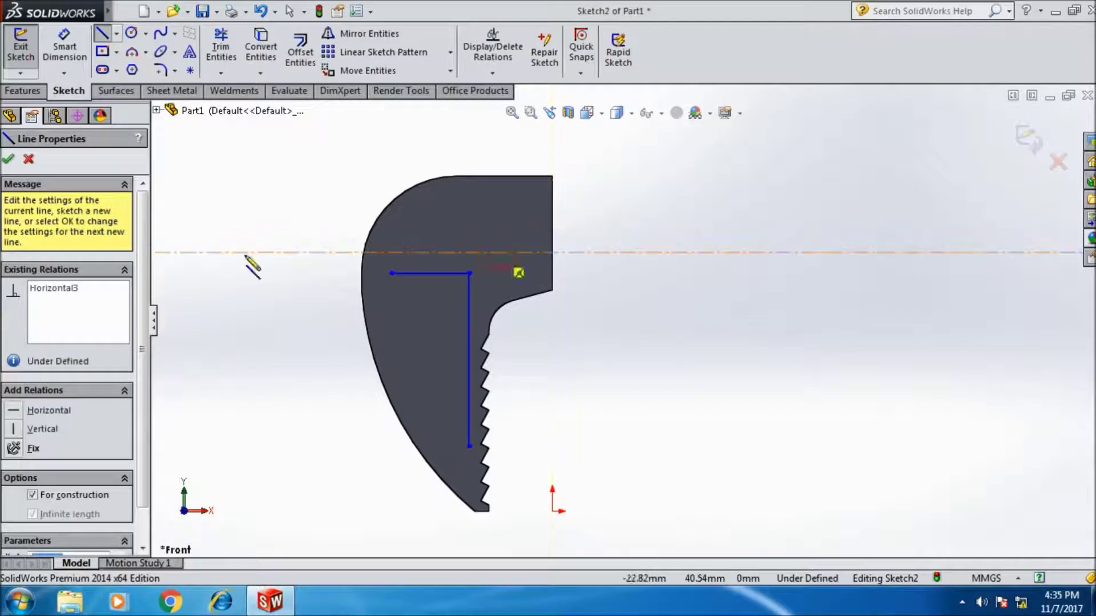
left_click(8, 160)
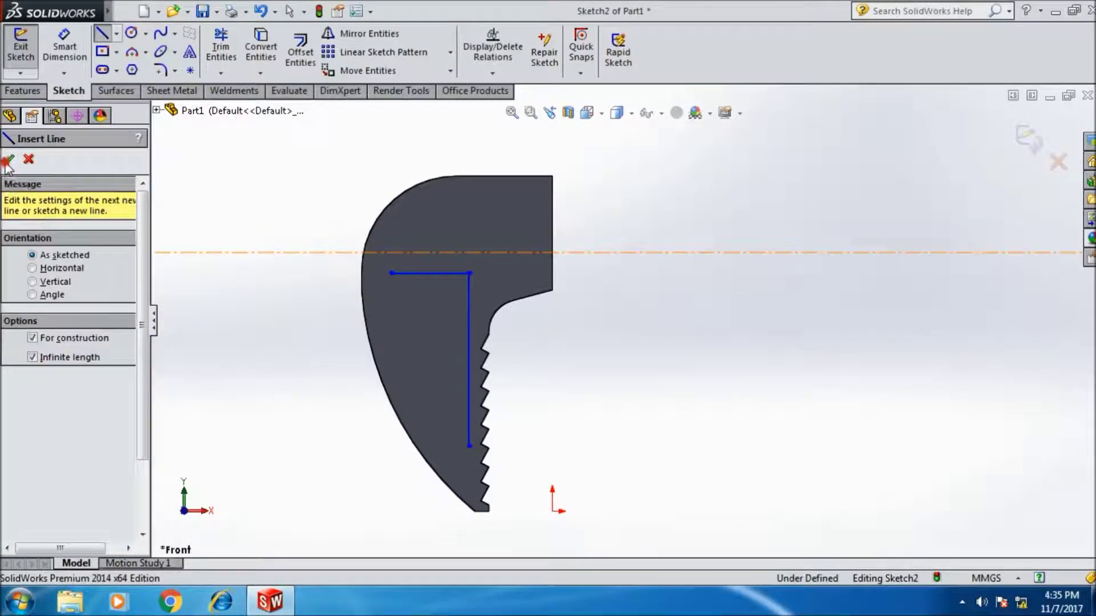
left_click(8, 161)
Dimension the centerline 8 mm from the edge corner and 7.50 mm from the horizontal line.
left_click(65, 47)
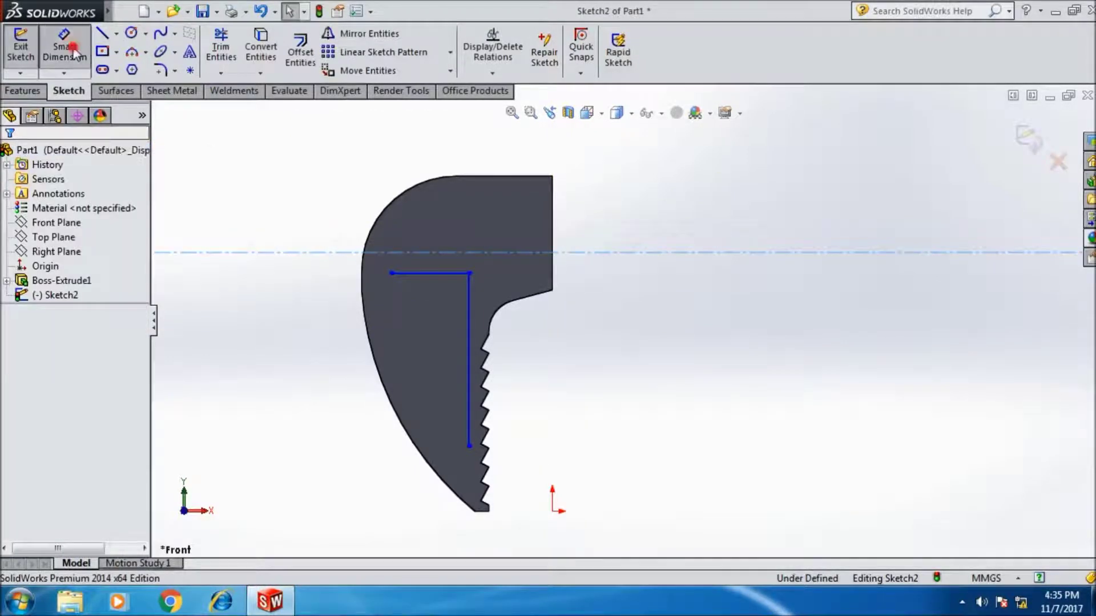
left_click(576, 252)
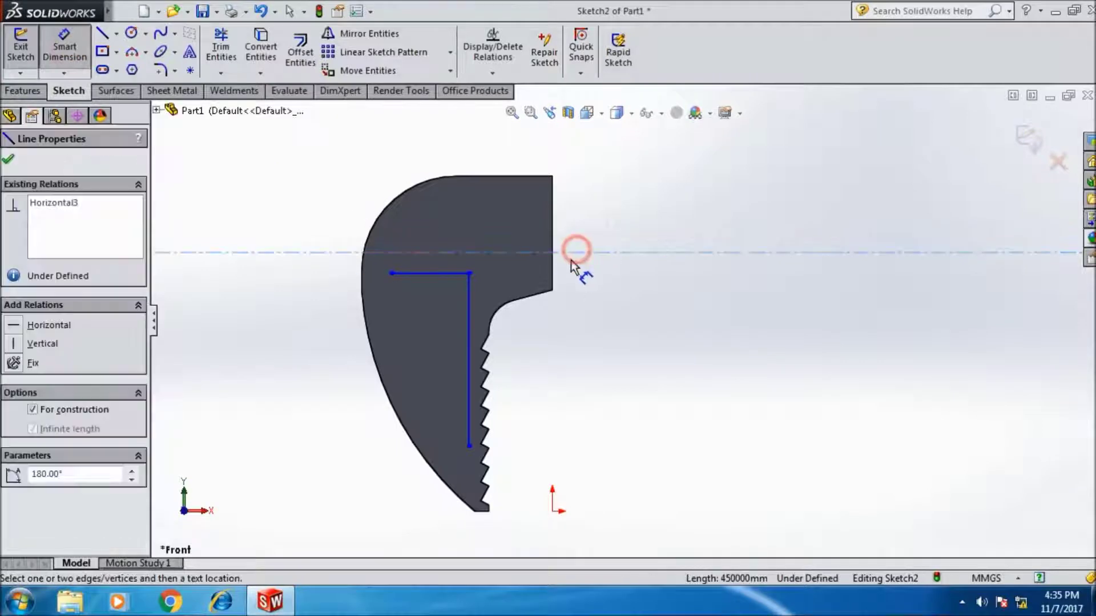
left_click(553, 291)
left_click(598, 277)
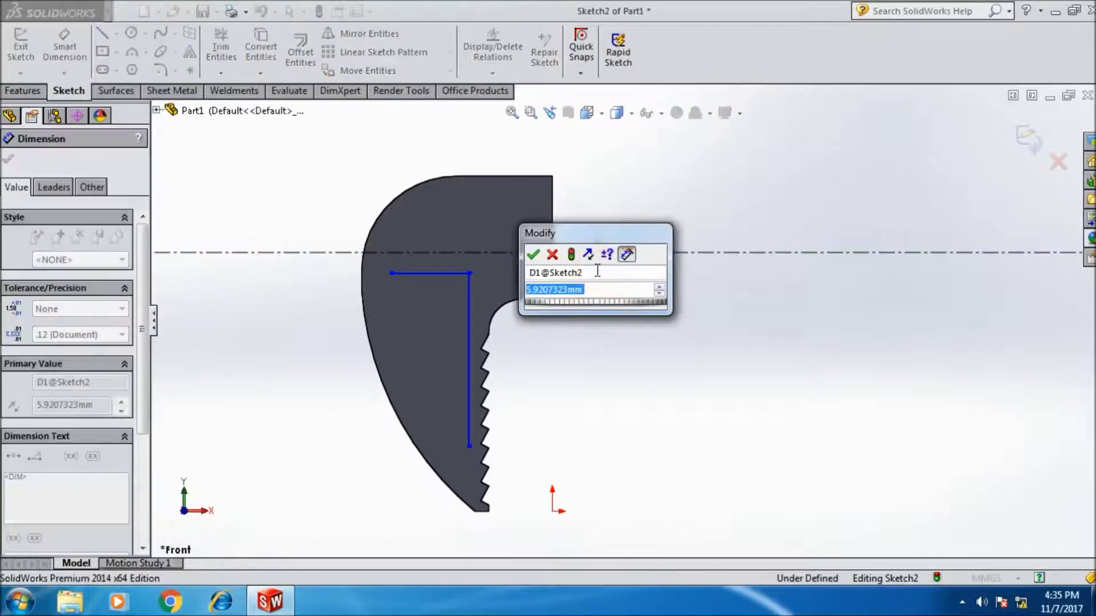
type("8")
left_click(532, 260)
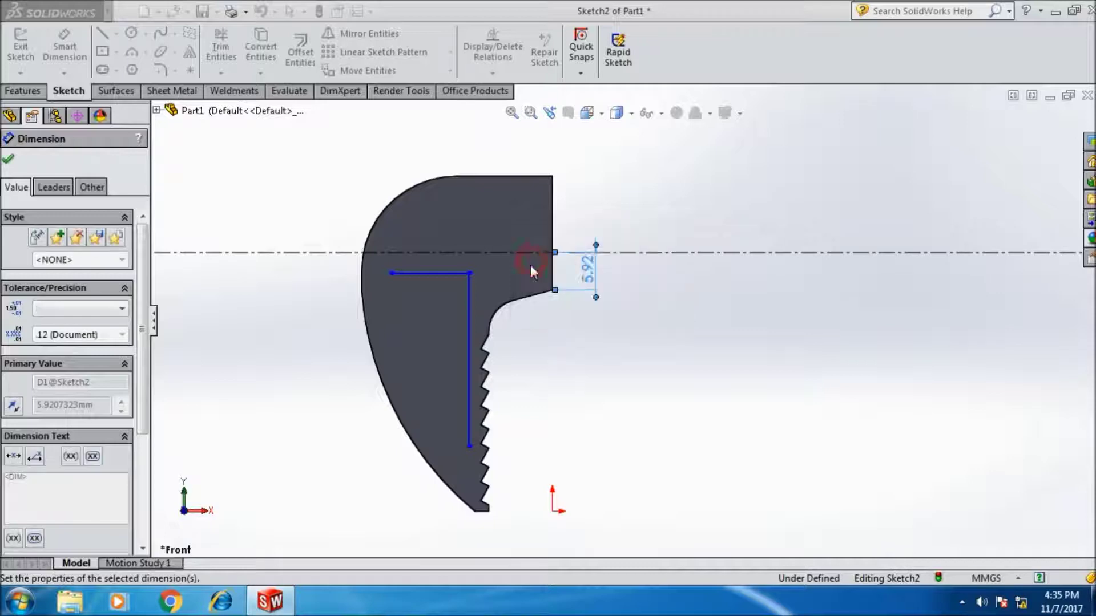
left_click(422, 240)
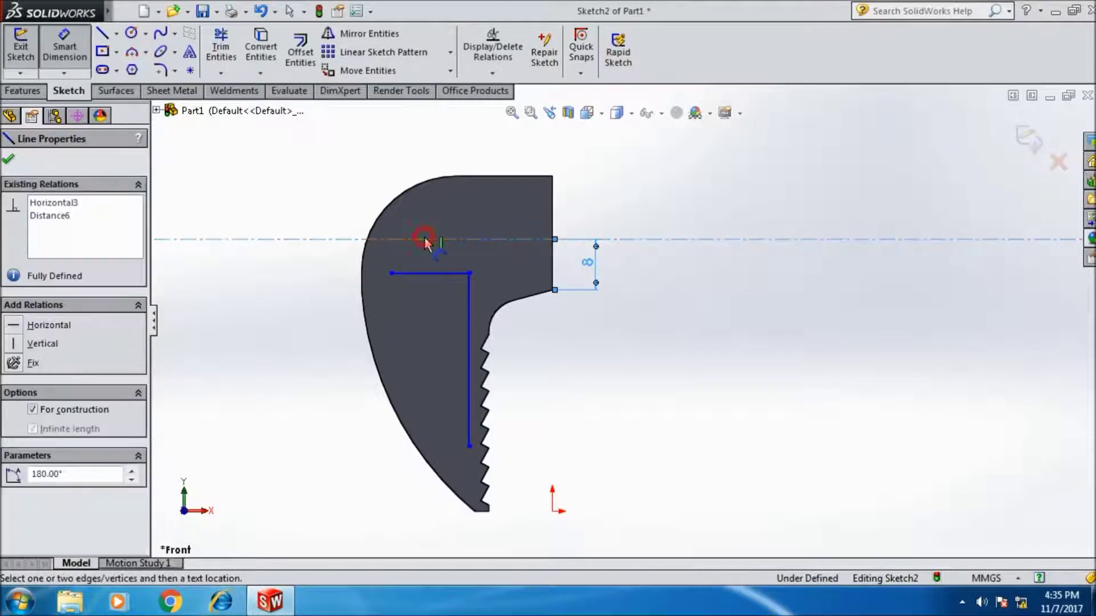
left_click(428, 273)
left_click(327, 264)
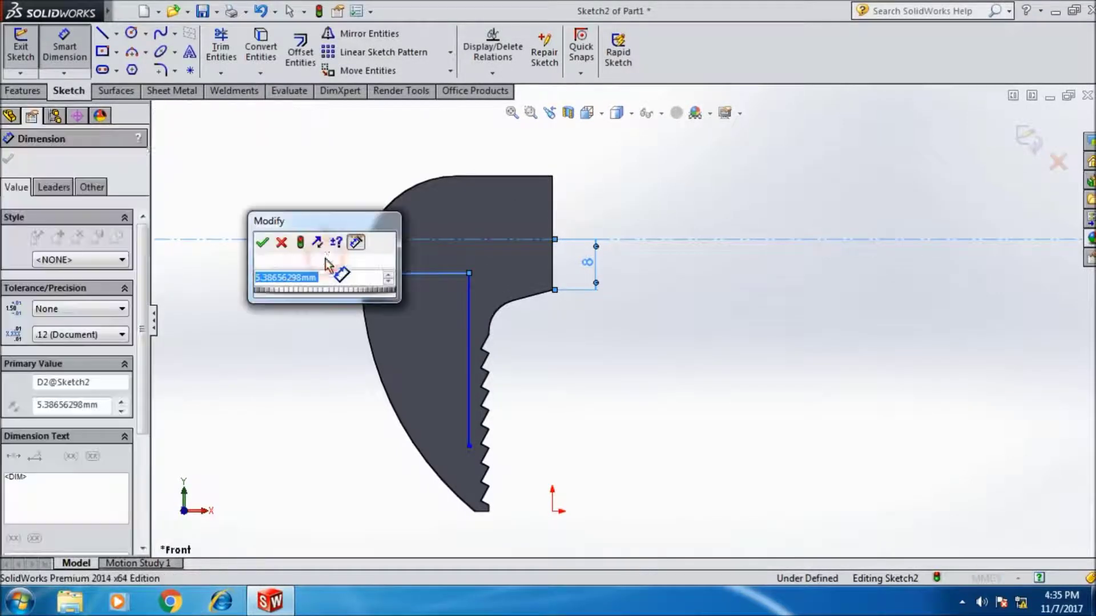
type("7.5")
left_click(262, 243)
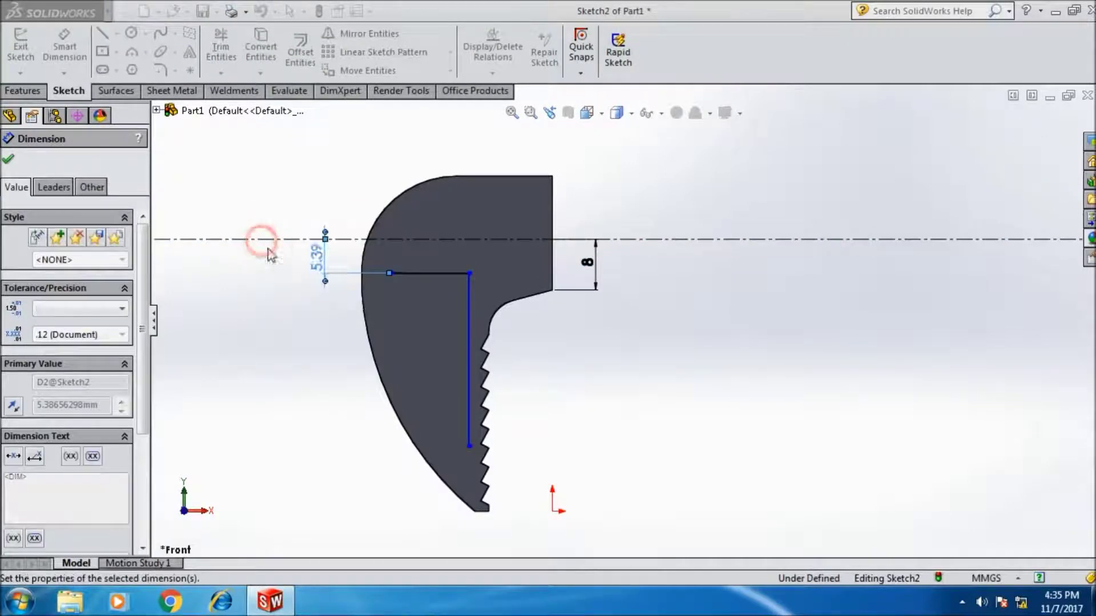
Dimension the vertical line to the jaw's right edge as 1.50, then change it to 15.
left_click(467, 371)
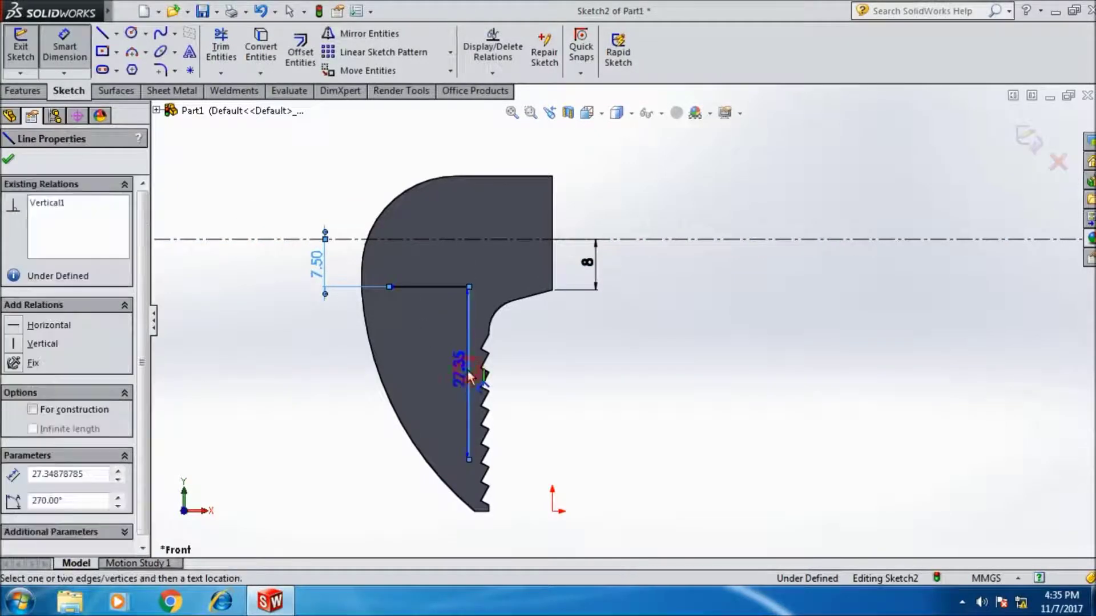
left_click(552, 274)
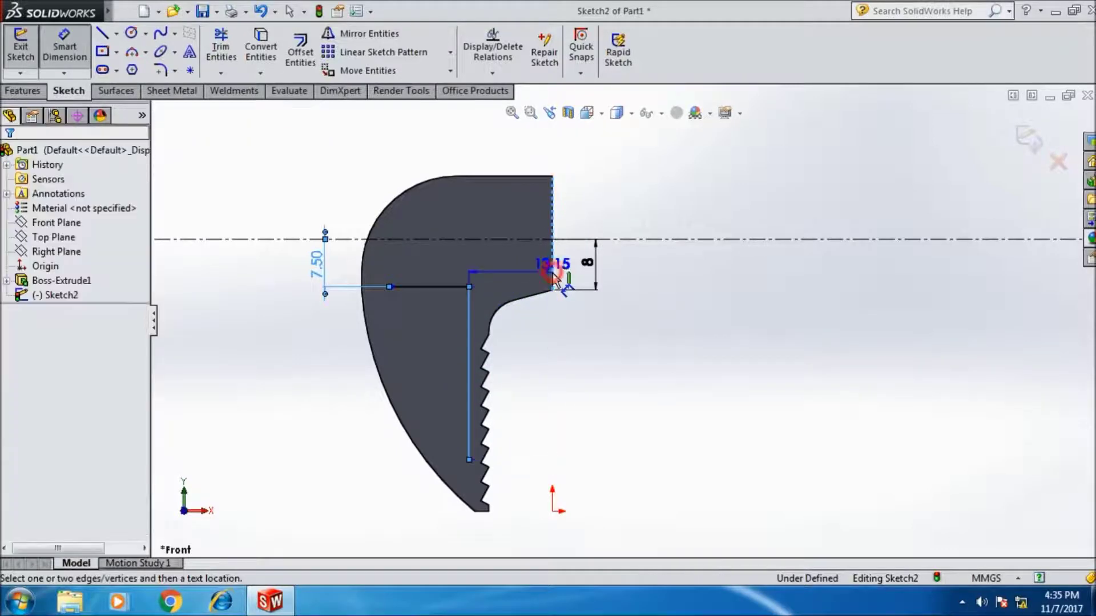
left_click(511, 163)
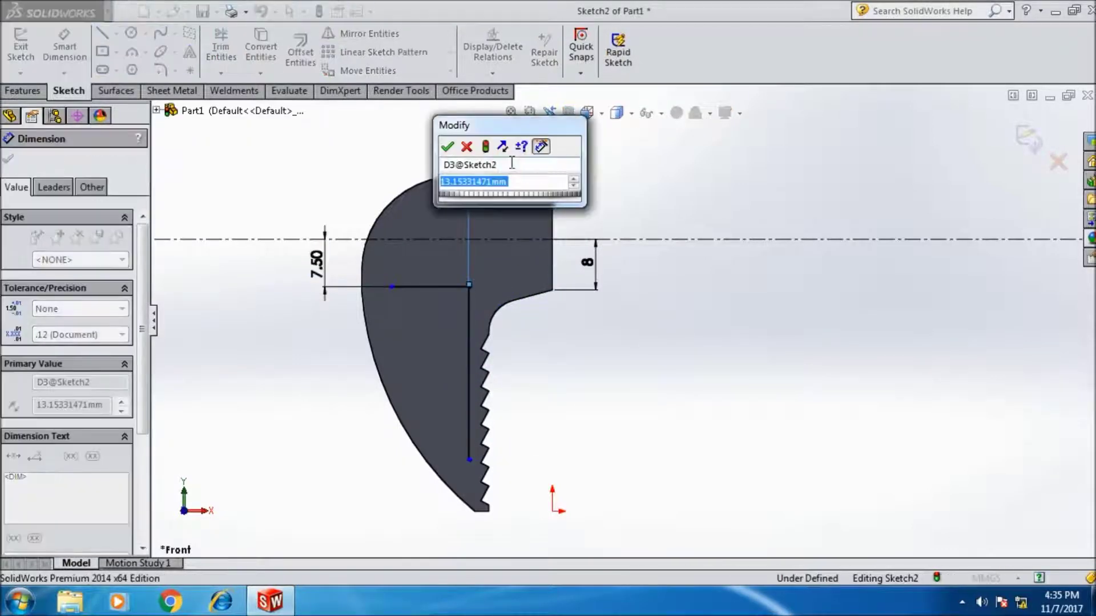
type("1.5")
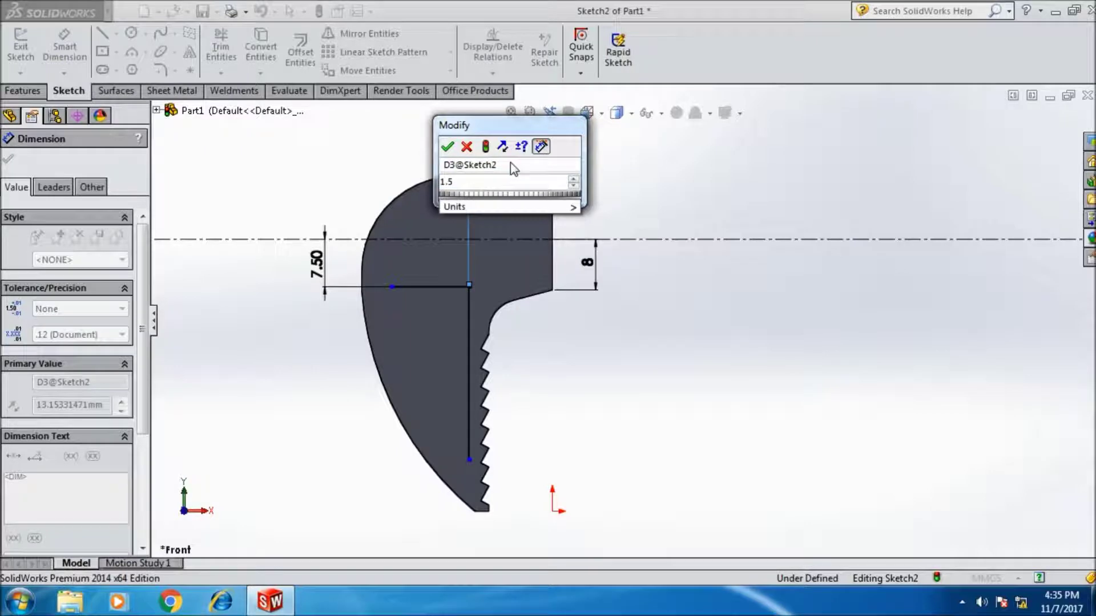
left_click(448, 147)
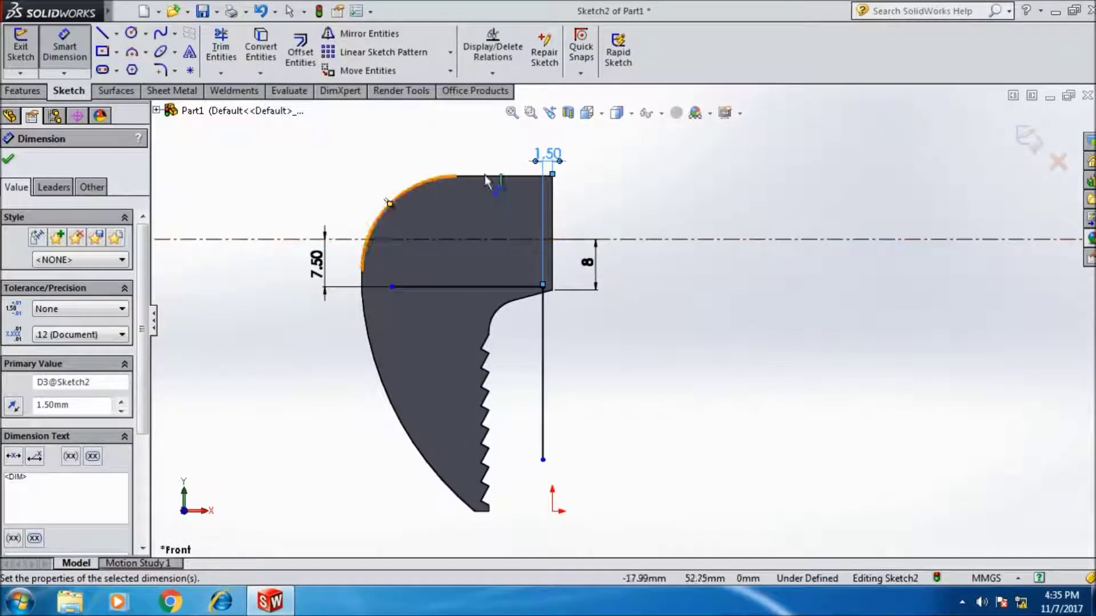
double_click(550, 156)
type("15")
left_click(486, 133)
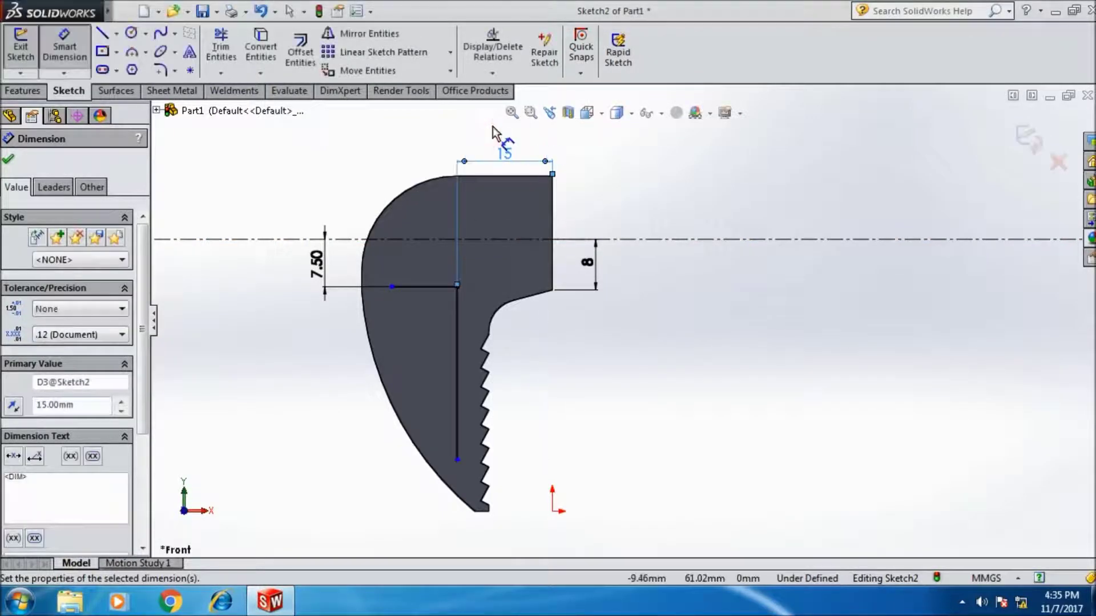
left_click(10, 162)
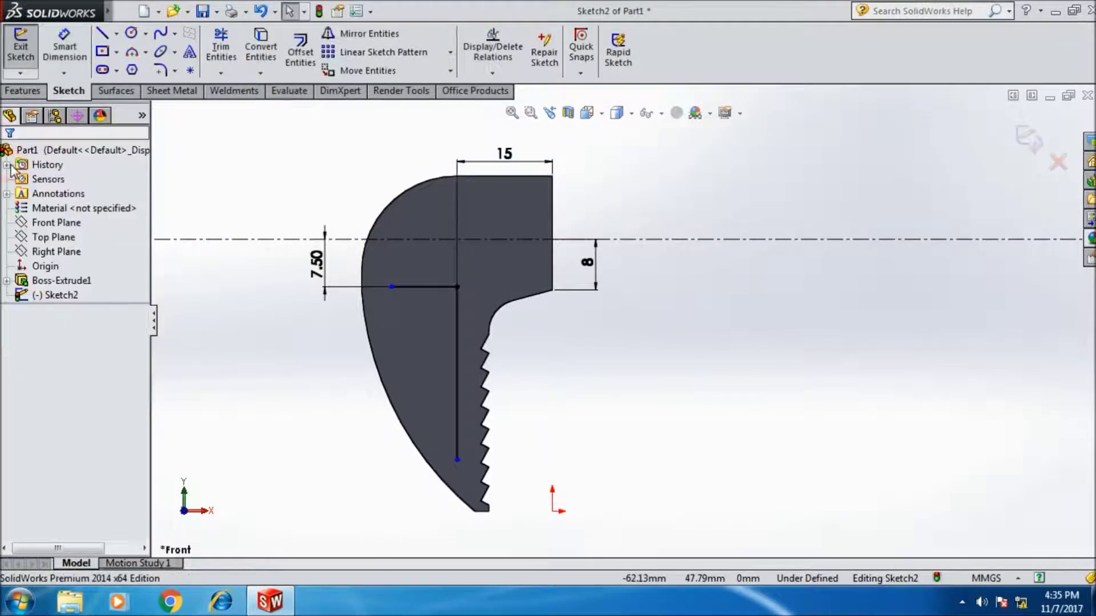
left_click(300, 51)
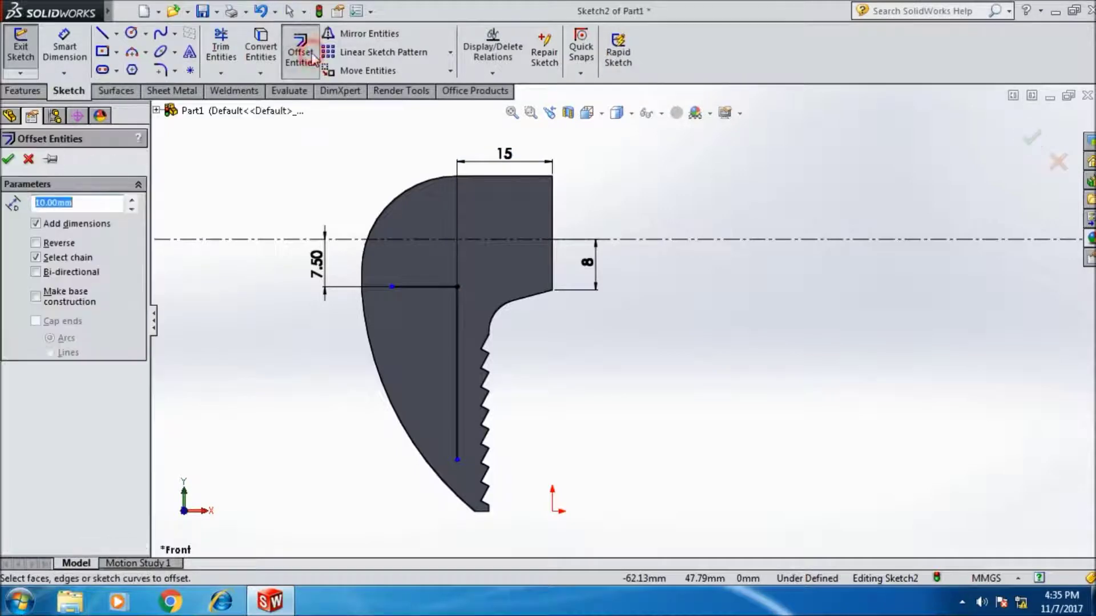
Offset the lower-left curved edge 5 mm, reversed to the inside.
left_click_drag(75, 202, 19, 202)
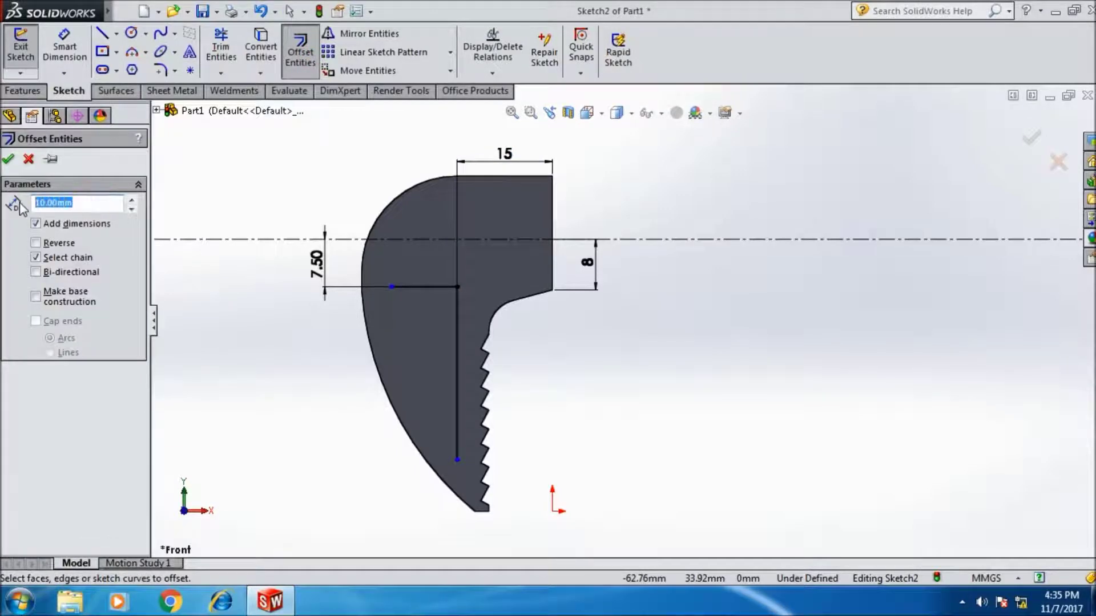
type("5")
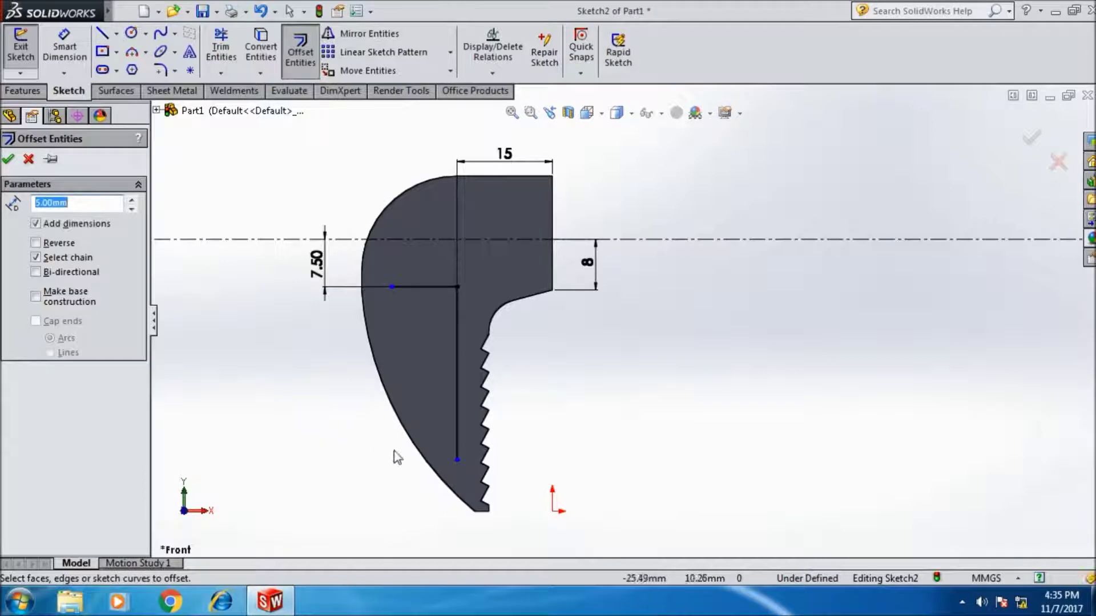
left_click(427, 458)
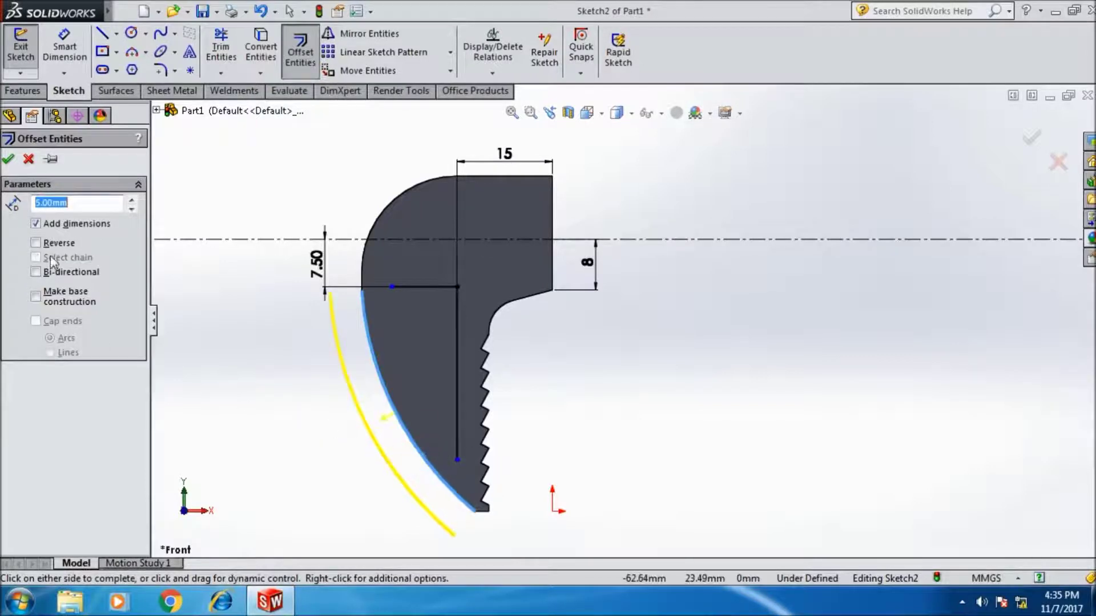
left_click(35, 243)
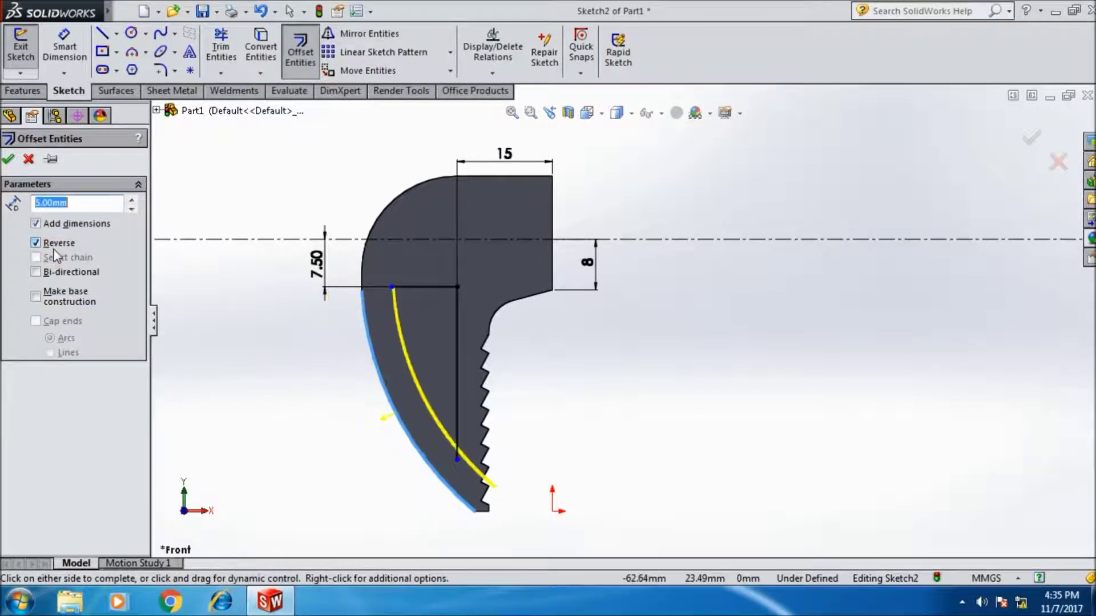
left_click(8, 160)
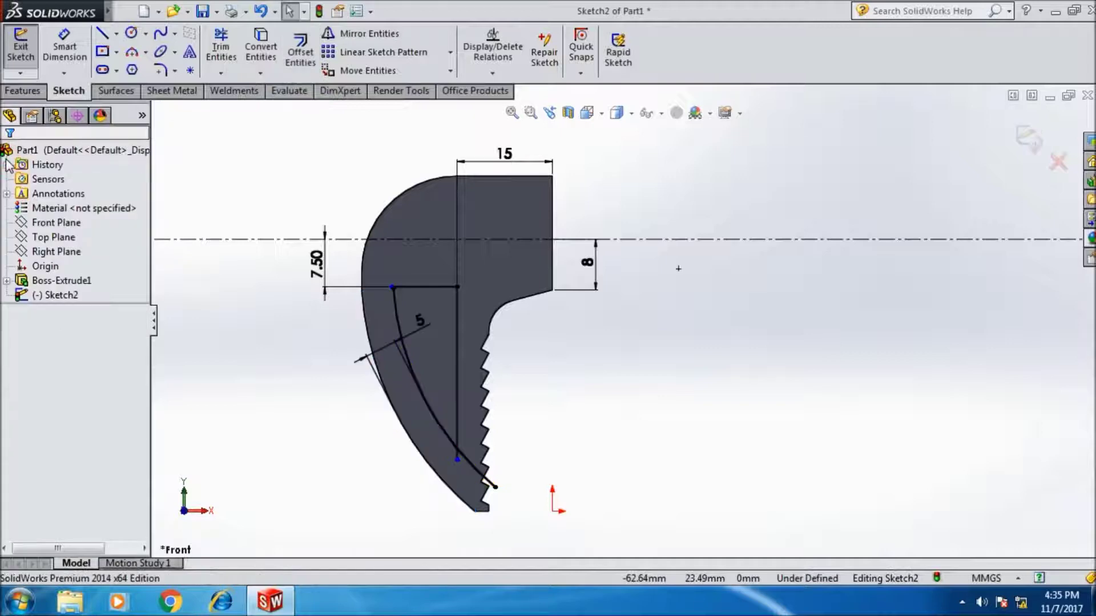
scroll(403, 283, "down", 2)
scroll(405, 284, "down", 2)
scroll(469, 299, "down", 2)
scroll(457, 297, "up", 1)
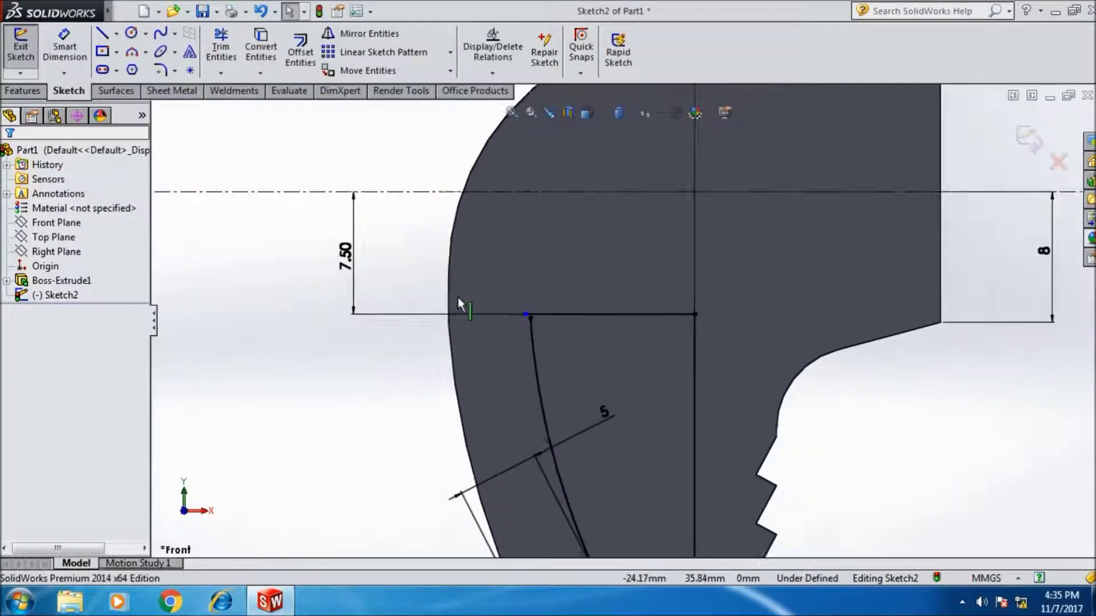
scroll(458, 297, "up", 3)
Extend the new offset arc down to meet the bottom line.
left_click(220, 73)
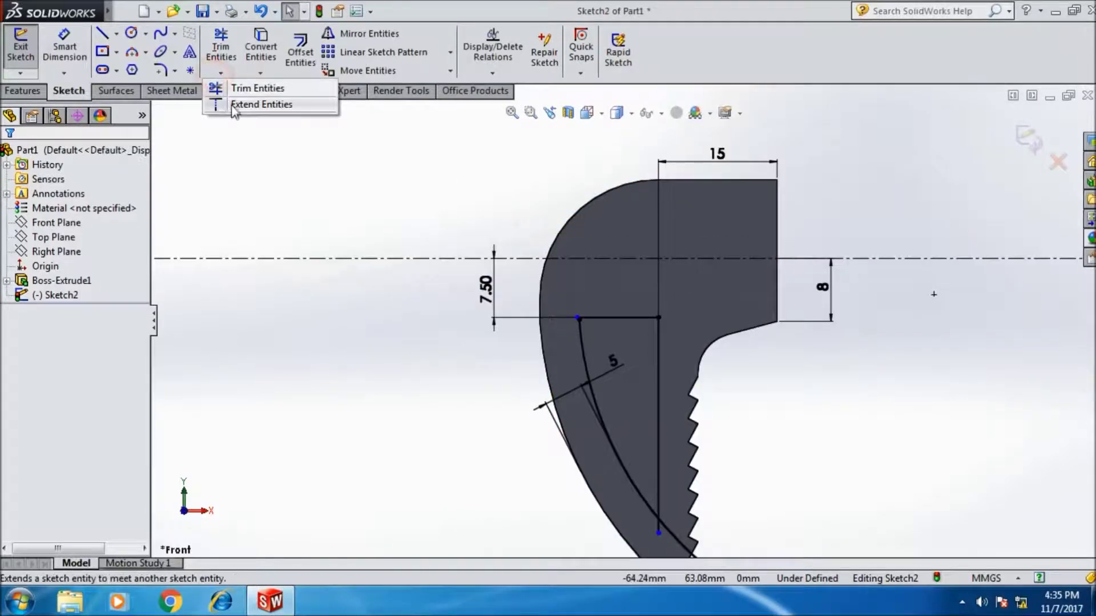
left_click(231, 104)
scroll(615, 336, "down", 3)
scroll(617, 334, "down", 1)
left_click(619, 326)
scroll(649, 358, "up", 5)
scroll(673, 351, "down", 1)
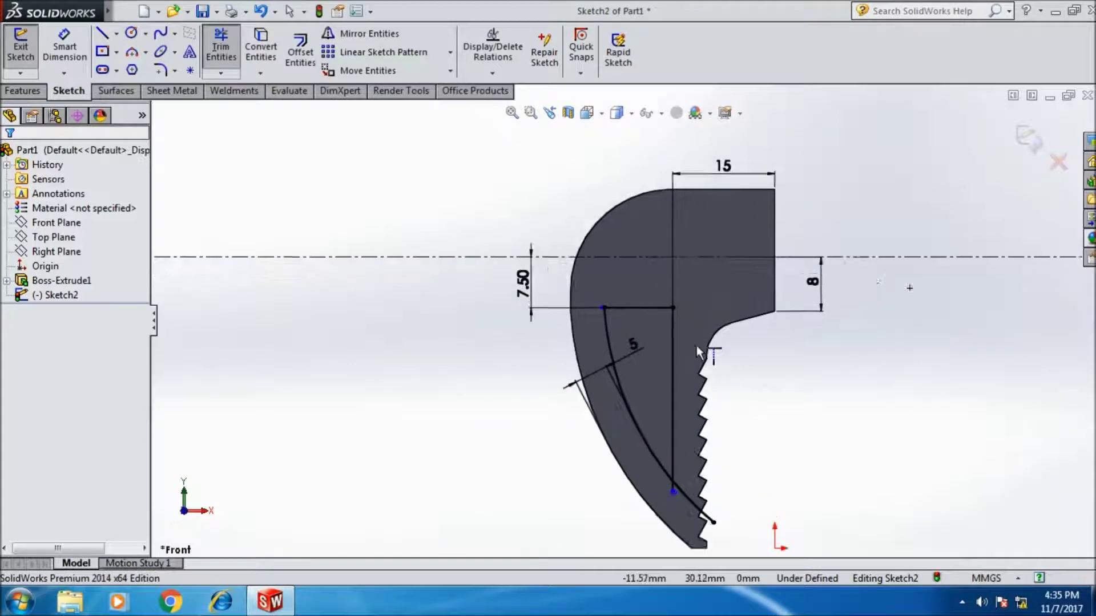
scroll(696, 345, "down", 1)
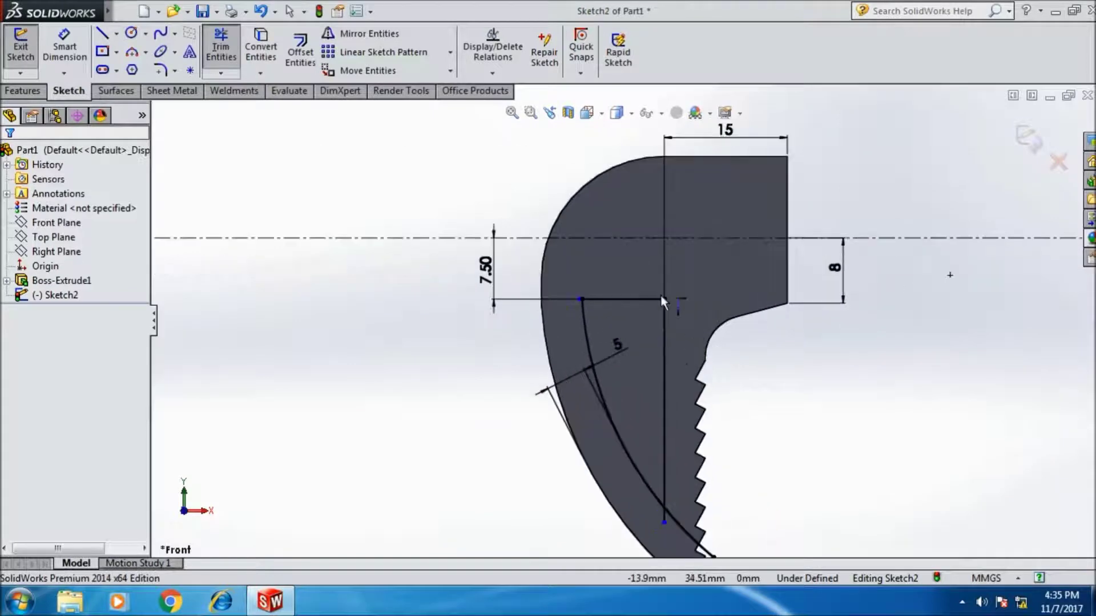
Round the corner where the inner arc meets the horizontal line with a 7 mm sketch fillet.
left_click(158, 70)
left_click_drag(92, 361, 41, 365)
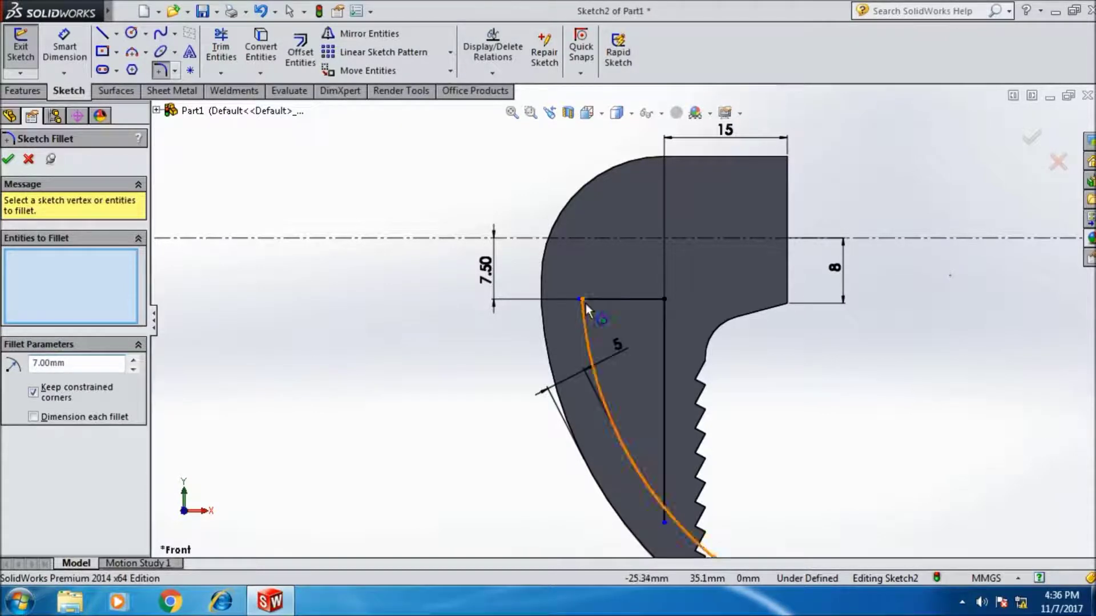
scroll(593, 301, "down", 2)
left_click(225, 54)
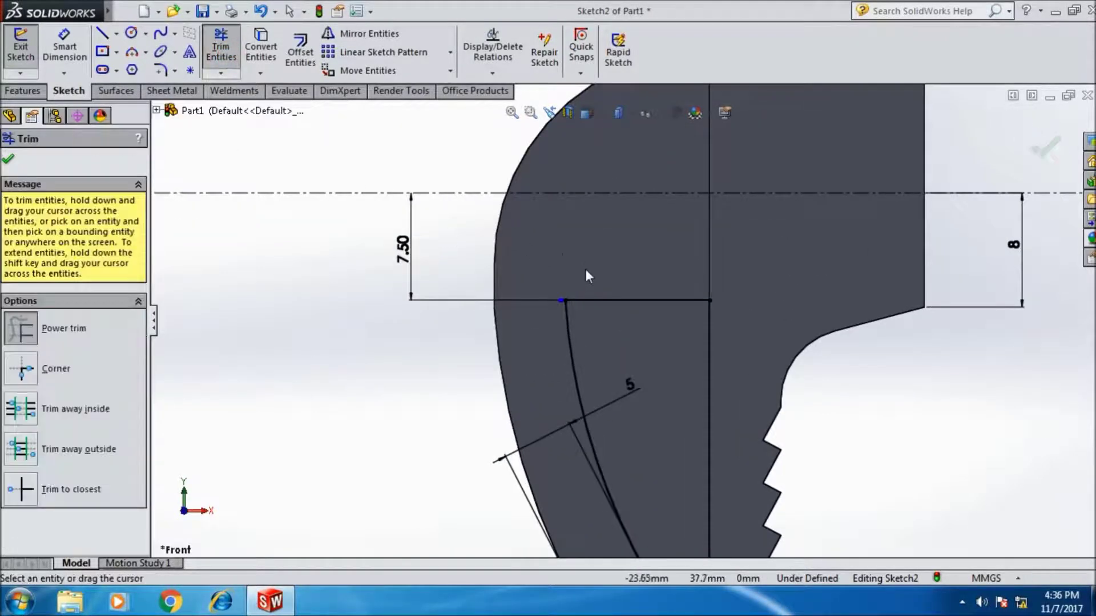
scroll(584, 269, "down", 3)
scroll(569, 316, "down", 3)
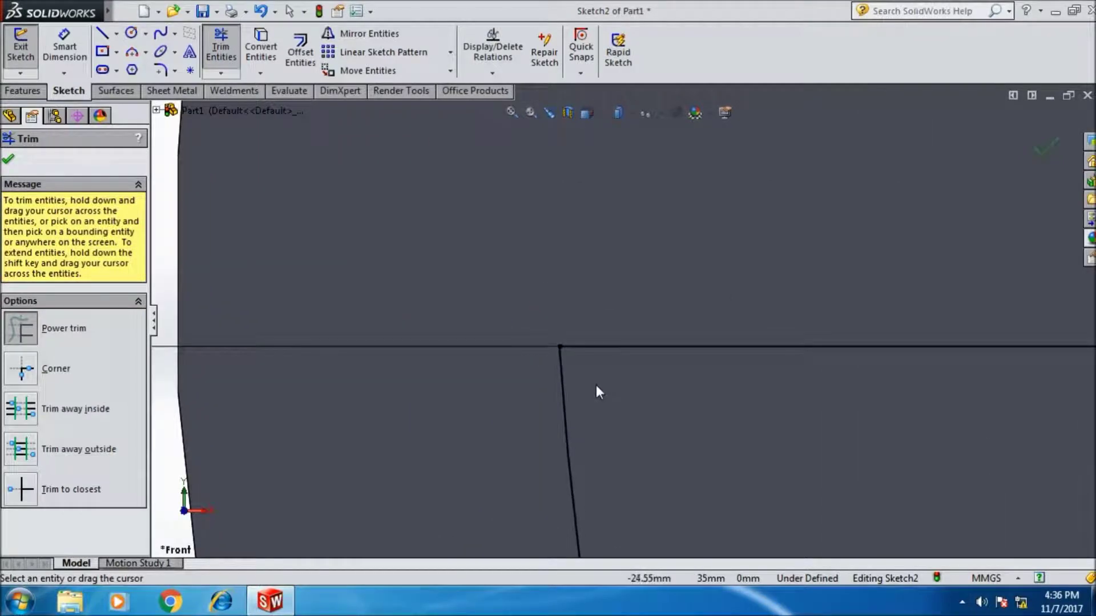
scroll(596, 391, "up", 3)
left_click(161, 72)
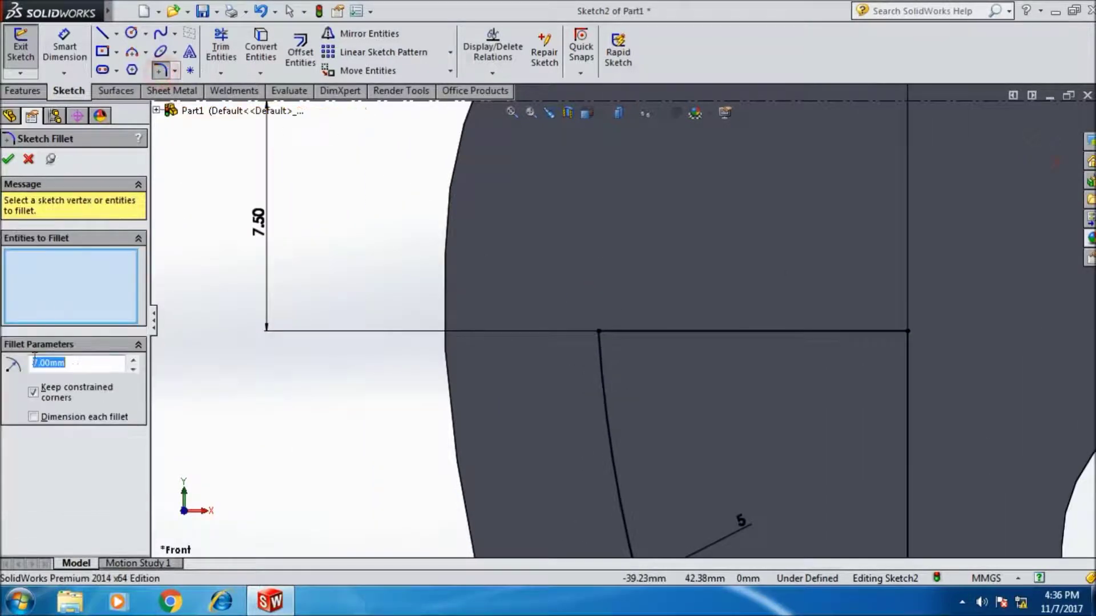
left_click(598, 331)
right_click(603, 335)
scroll(685, 420, "up", 2)
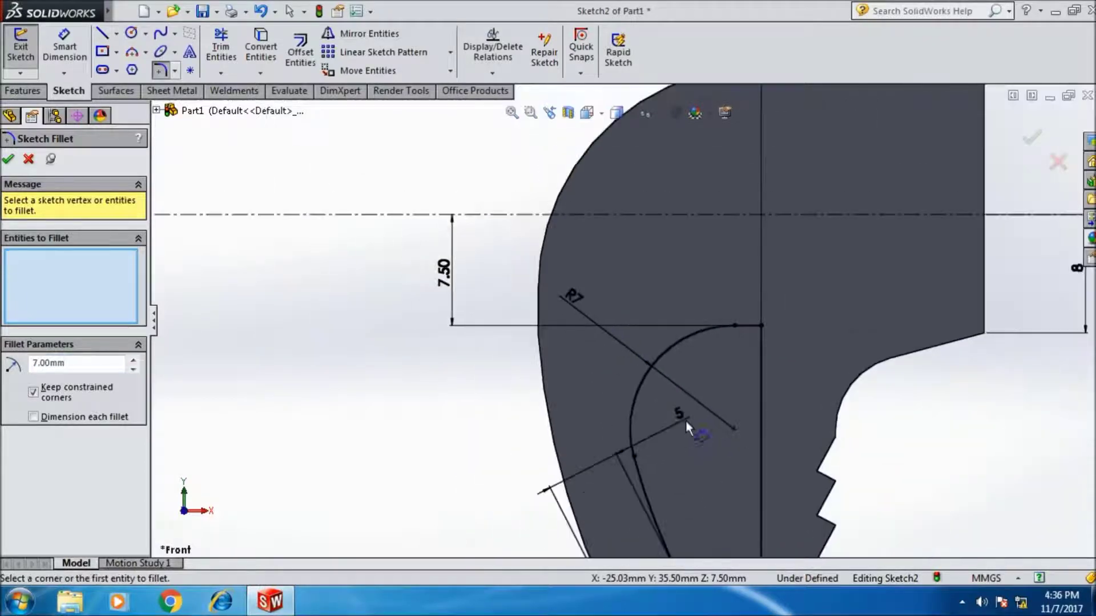
scroll(686, 420, "up", 3)
scroll(707, 440, "up", 2)
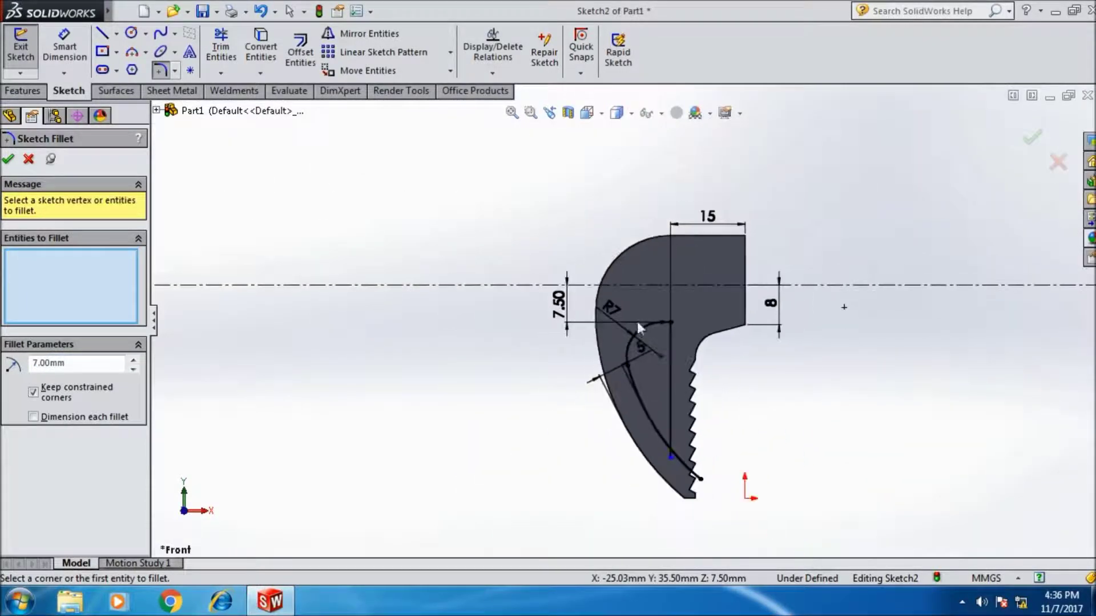
Power-trim away the leftover horizontal line segment, leaving the sketch fully defined.
left_click(220, 50)
scroll(684, 464, "down", 4)
scroll(656, 415, "down", 3)
mouse_move(563, 356)
left_mouse_down()
mouse_move(601, 358)
mouse_move(681, 399)
left_mouse_up()
scroll(681, 399, "up", 2)
scroll(689, 281, "up", 3)
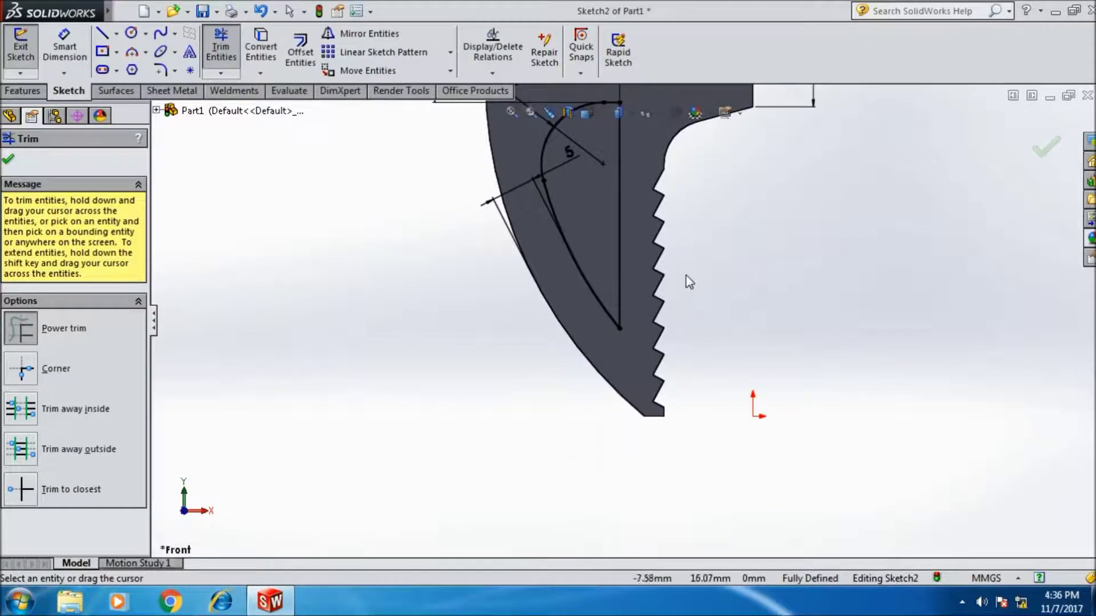
scroll(689, 282, "up", 2)
left_click(8, 161)
mouse_move(719, 365)
middle_mouse_down()
mouse_move(690, 364)
mouse_move(694, 388)
middle_mouse_up()
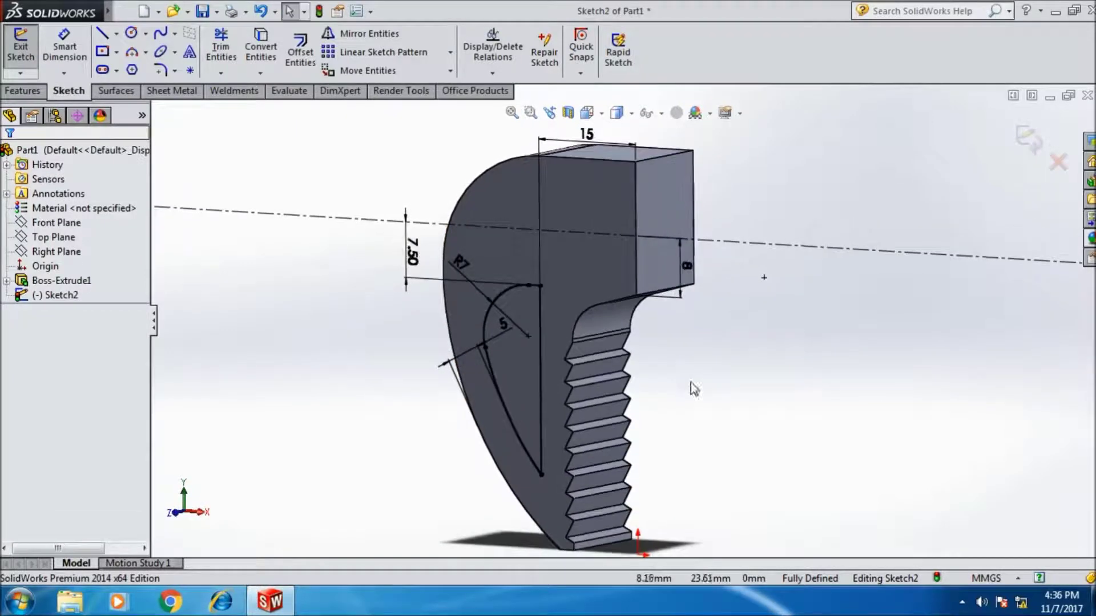
Cut Sketch2's enclosed region 3.5 mm deep as a blind Extruded Cut, creating Cut-Extrude1.
left_click(40, 93)
left_click(235, 57)
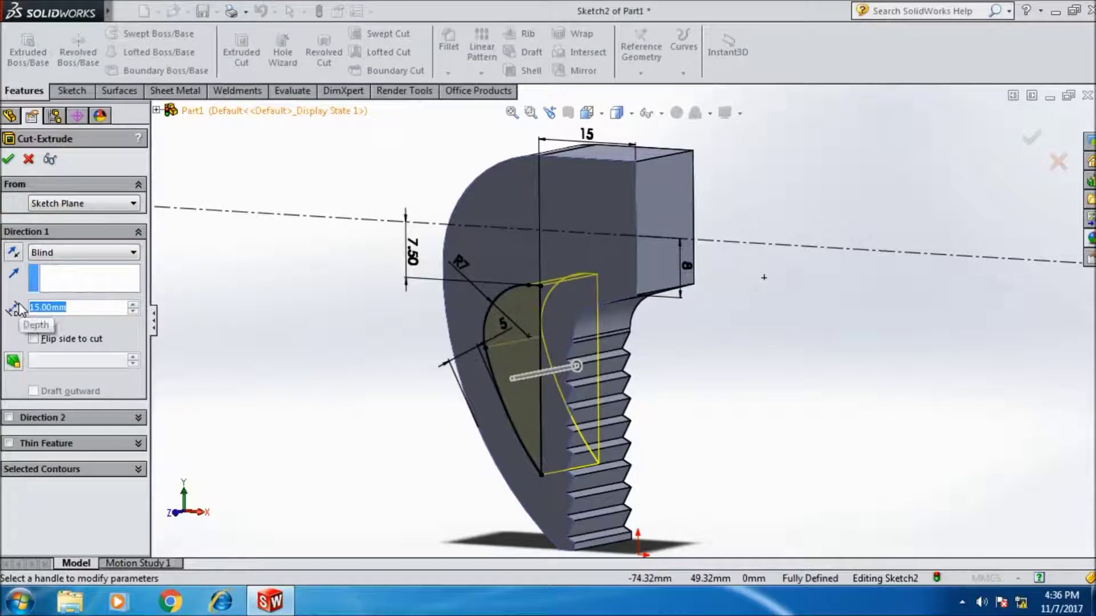
type("3.5")
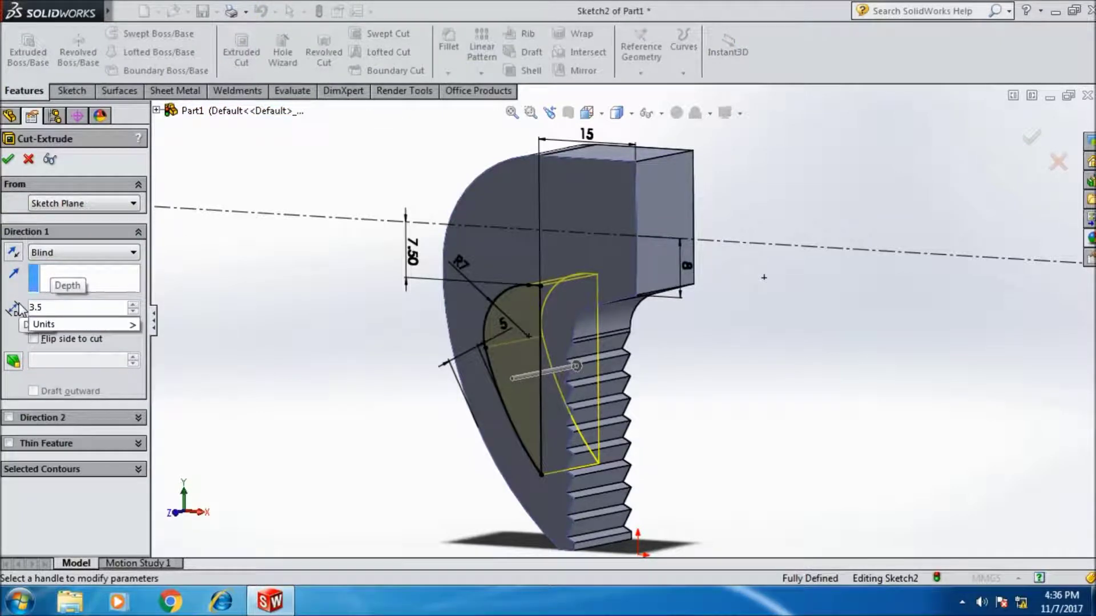
left_click(218, 317)
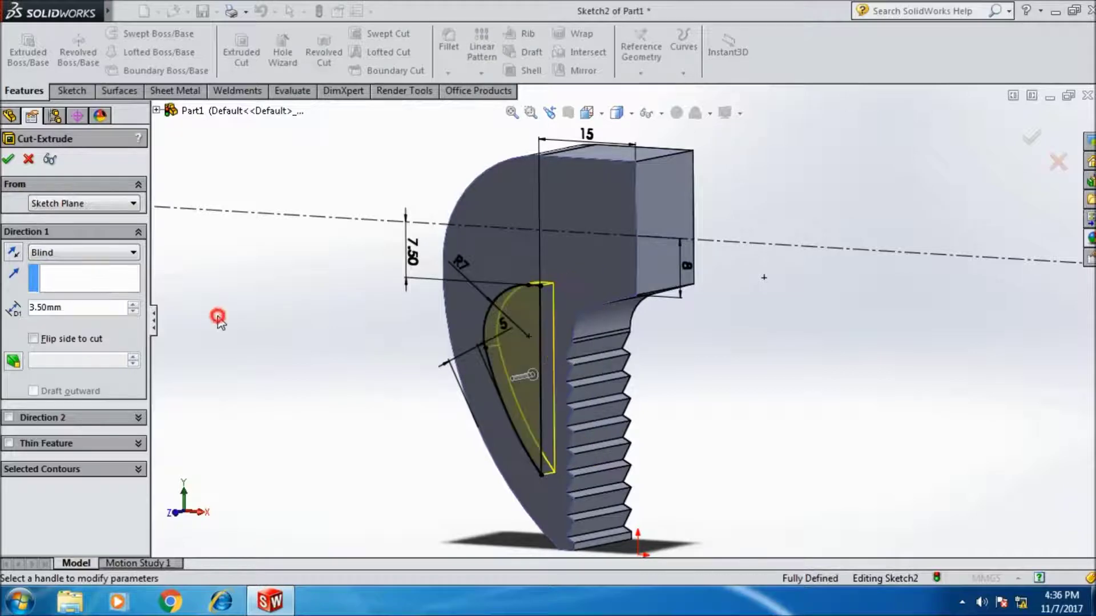
middle_click_drag(741, 407, 708, 426)
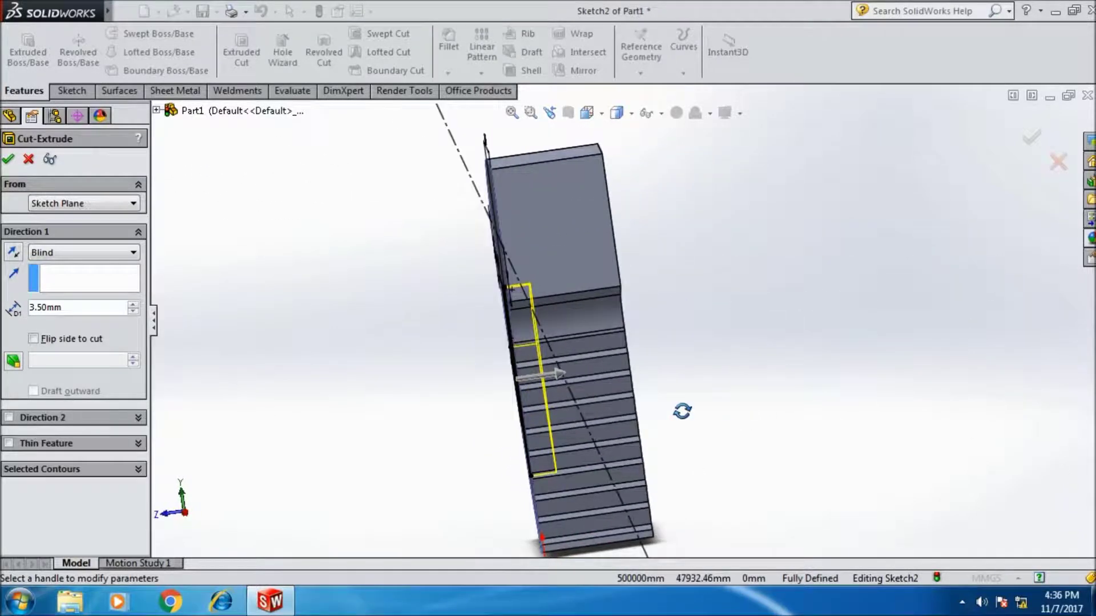
left_click(8, 160)
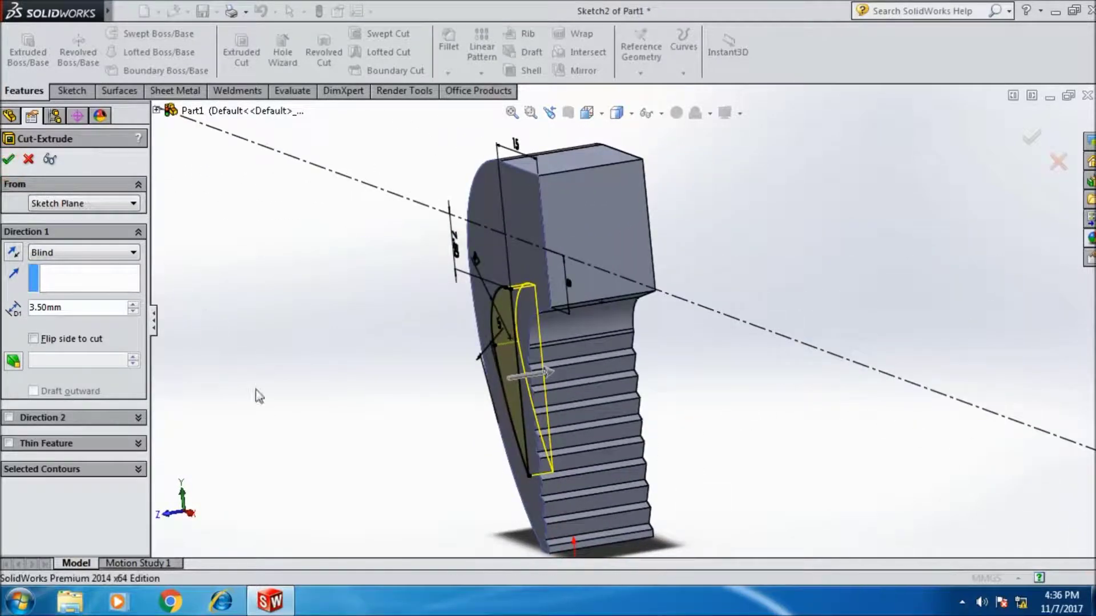
mouse_move(282, 433)
middle_mouse_down()
mouse_move(327, 423)
mouse_move(377, 449)
mouse_move(387, 481)
mouse_move(342, 472)
mouse_move(391, 486)
mouse_move(352, 472)
mouse_move(374, 470)
middle_mouse_up()
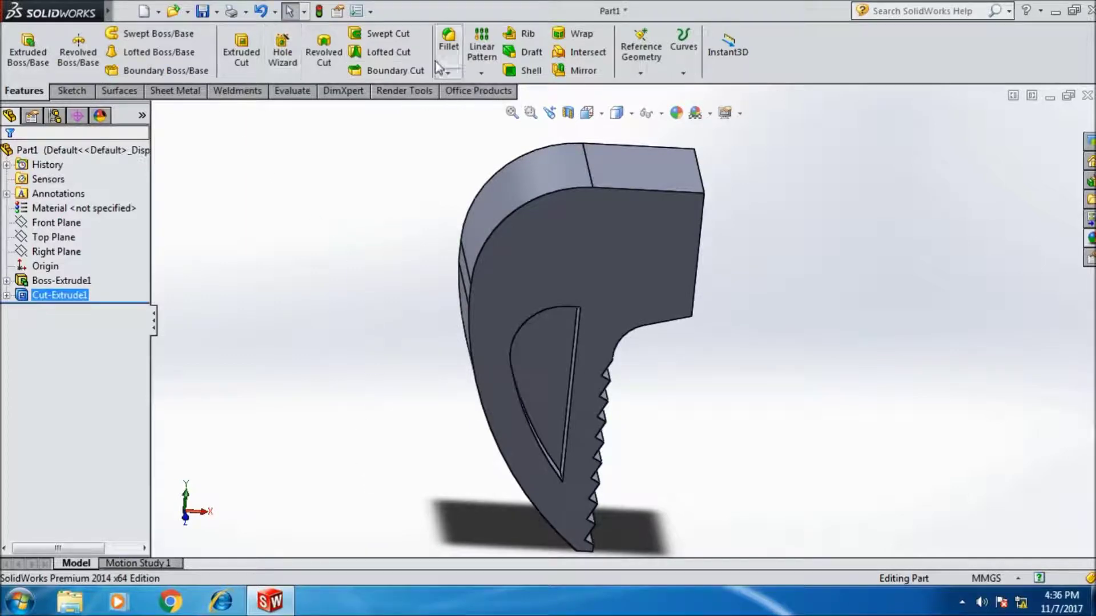
left_click(449, 42)
Fillet the slot's two edges with a 0.5 mm constant-size radius, creating Fillet1.
left_click_drag(86, 471, 56, 474)
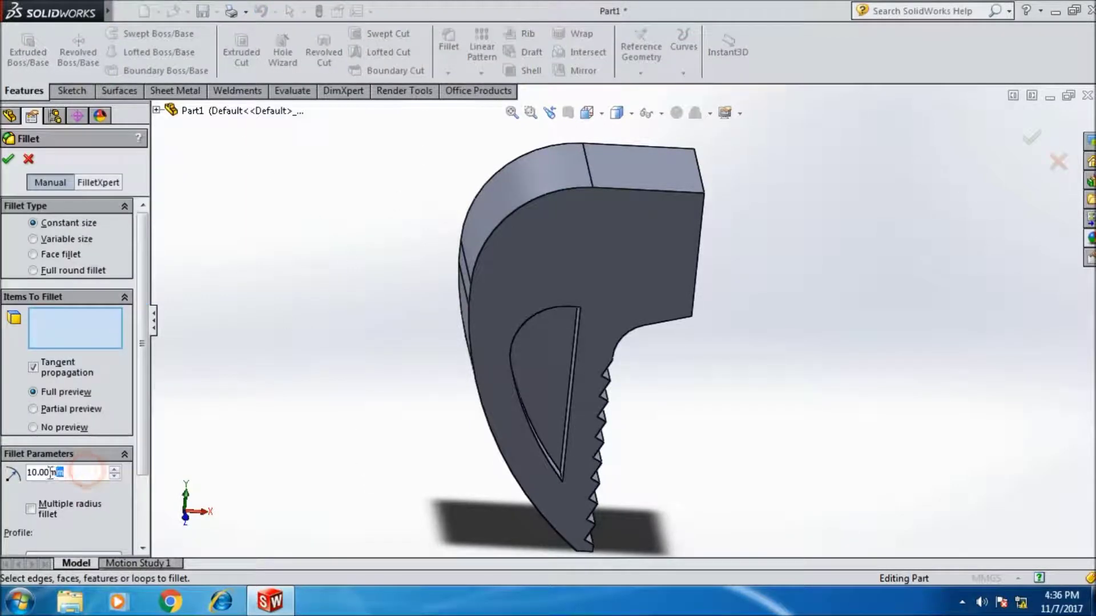
type("0.5")
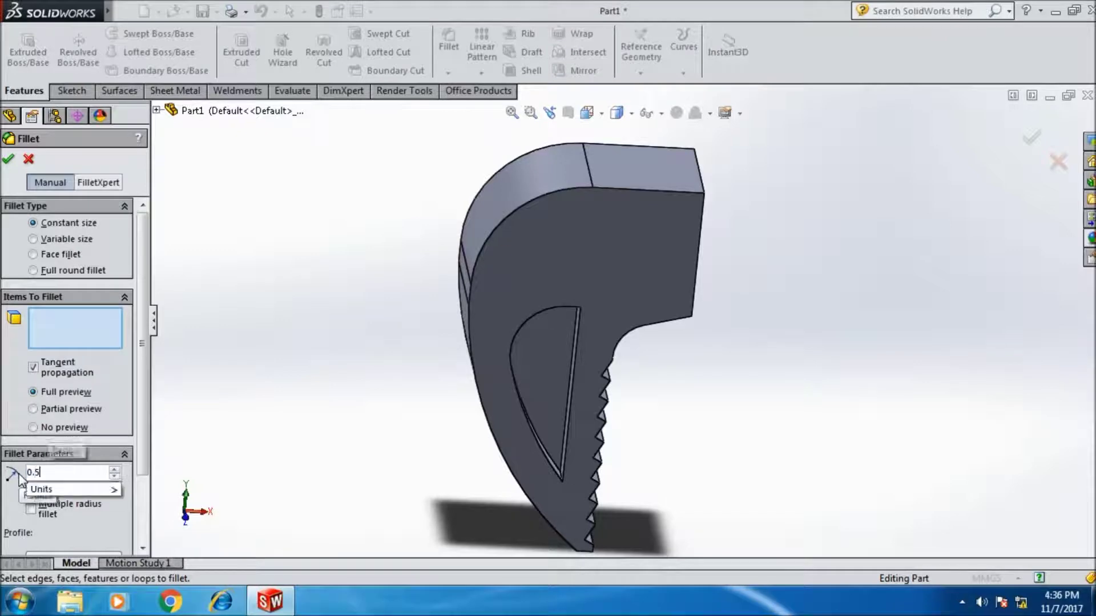
key("Return")
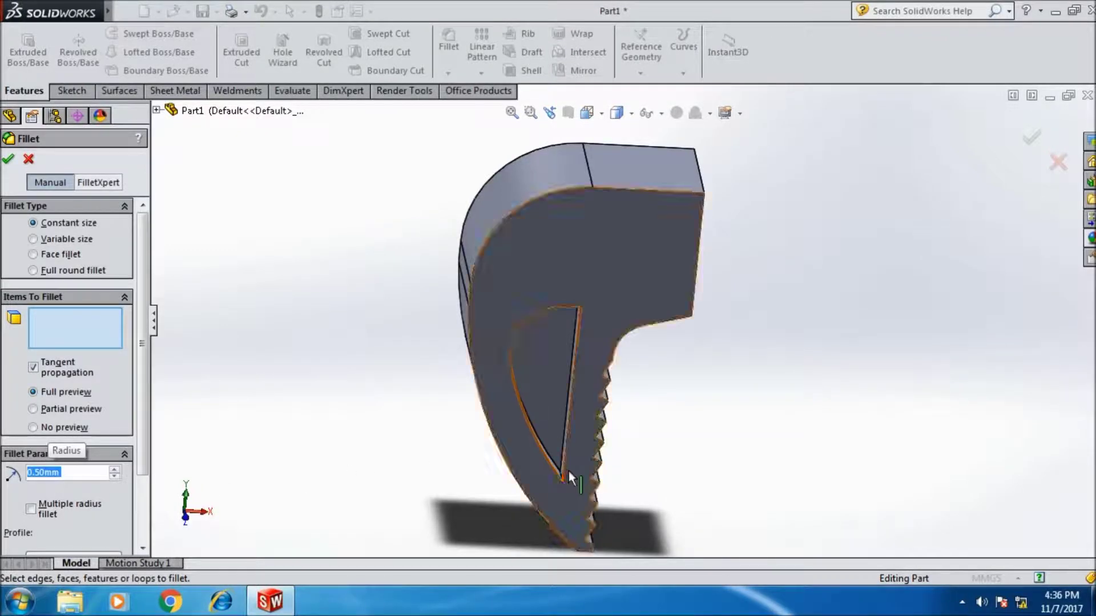
middle_click_drag(569, 471, 539, 480)
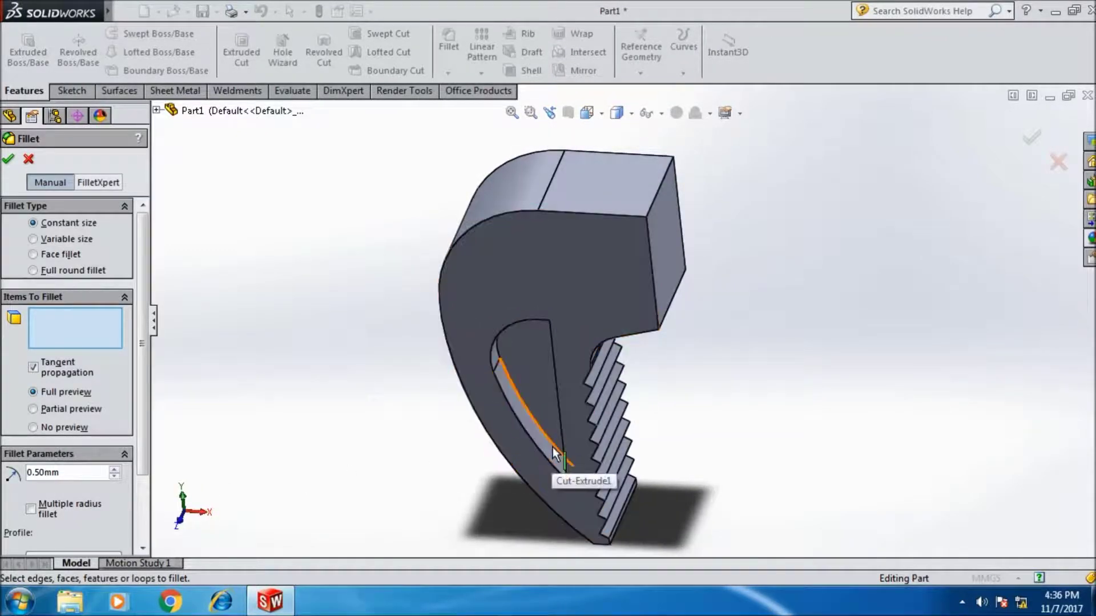
left_click(551, 451)
mouse_move(328, 508)
middle_mouse_down()
mouse_move(374, 416)
mouse_move(508, 413)
middle_mouse_up()
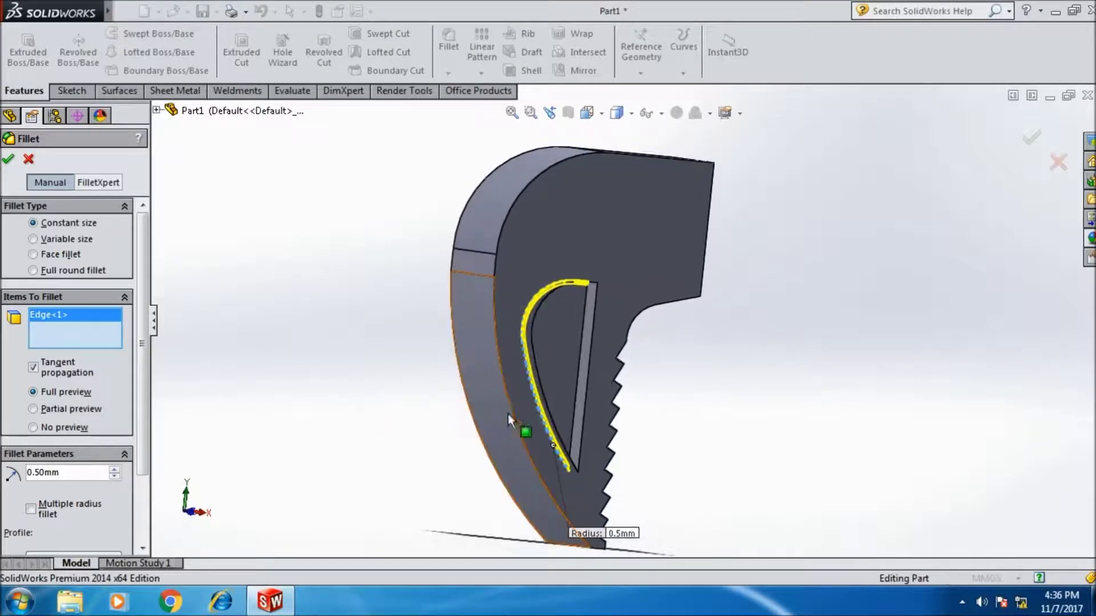
left_click(573, 441)
mouse_move(594, 457)
middle_mouse_down()
mouse_move(648, 489)
mouse_move(612, 512)
mouse_move(628, 480)
mouse_move(624, 362)
mouse_move(594, 362)
mouse_move(631, 396)
mouse_move(621, 509)
mouse_move(631, 506)
mouse_move(628, 411)
middle_mouse_up()
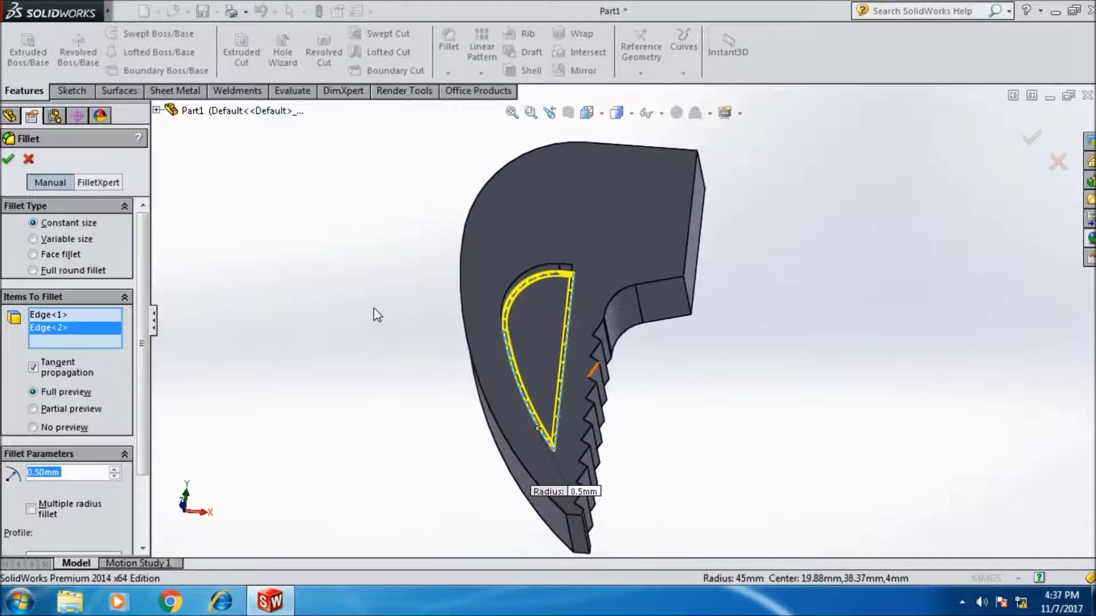
left_click(8, 159)
mouse_move(686, 344)
middle_mouse_down()
mouse_move(731, 438)
mouse_move(674, 474)
mouse_move(631, 479)
mouse_move(684, 445)
mouse_move(719, 403)
middle_mouse_up()
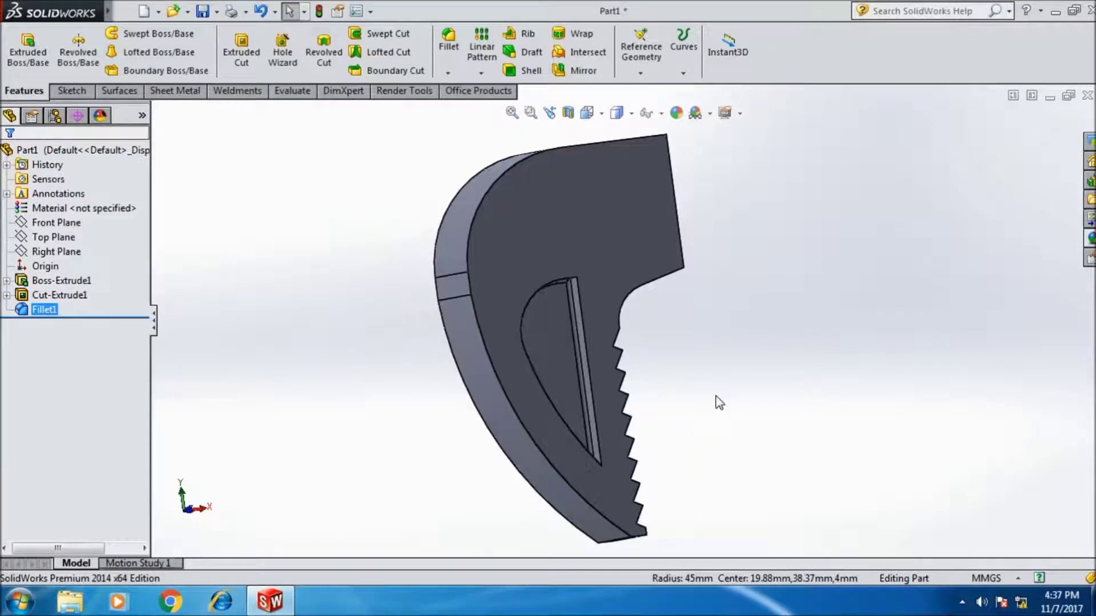
Start a Mirror feature, clear the preselected fillet, and choose Front Plane as mirror plane.
mouse_move(702, 394)
middle_mouse_down()
mouse_move(706, 431)
mouse_move(676, 492)
middle_mouse_up()
key("space")
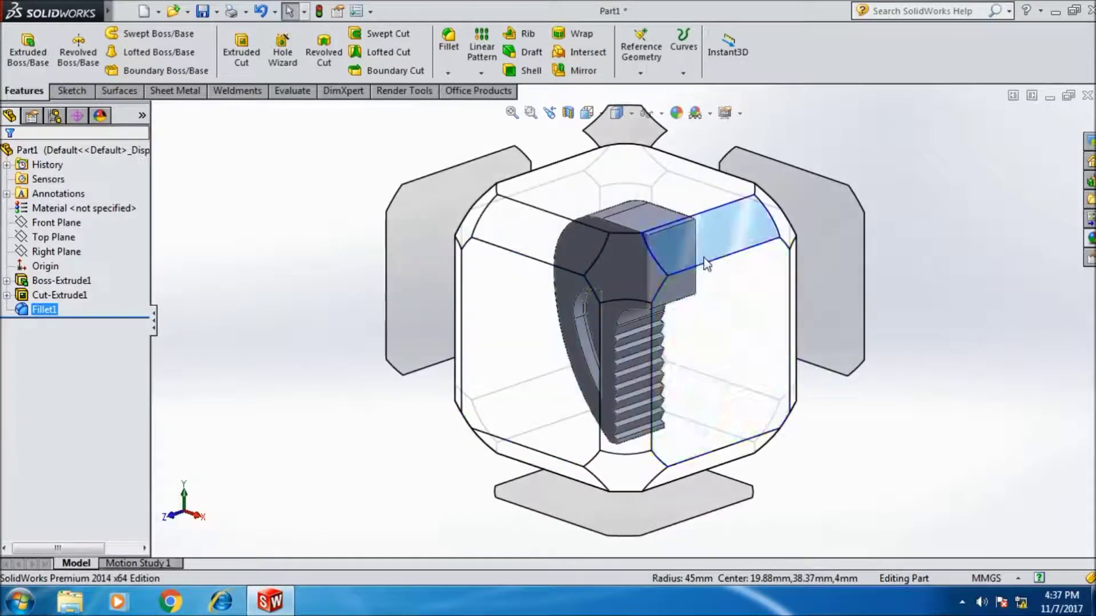
left_click(708, 265)
middle_click_drag(489, 309, 496, 324)
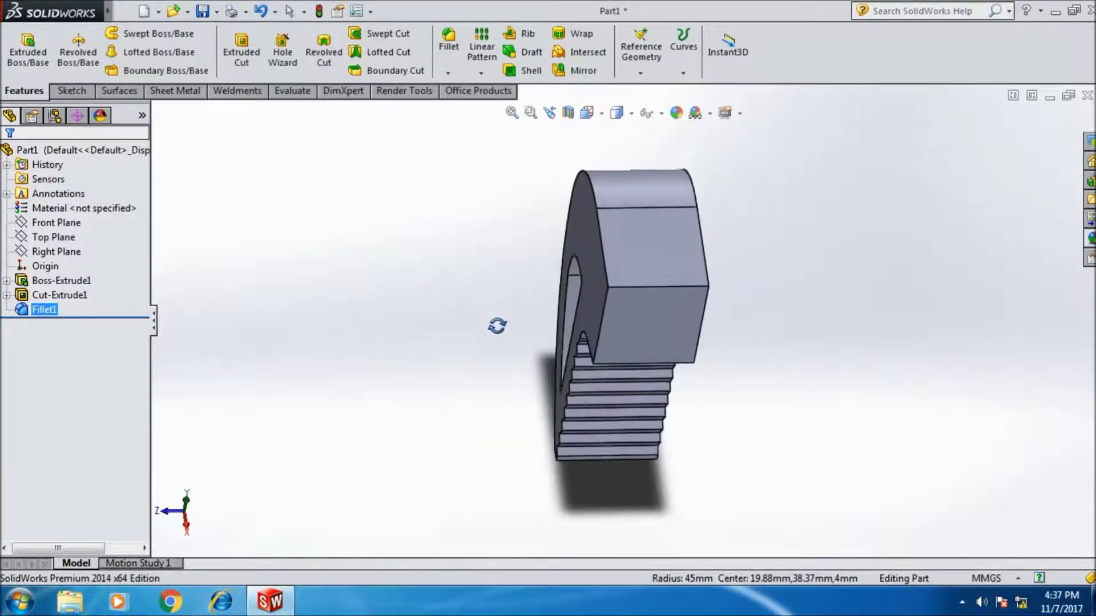
left_click(577, 71)
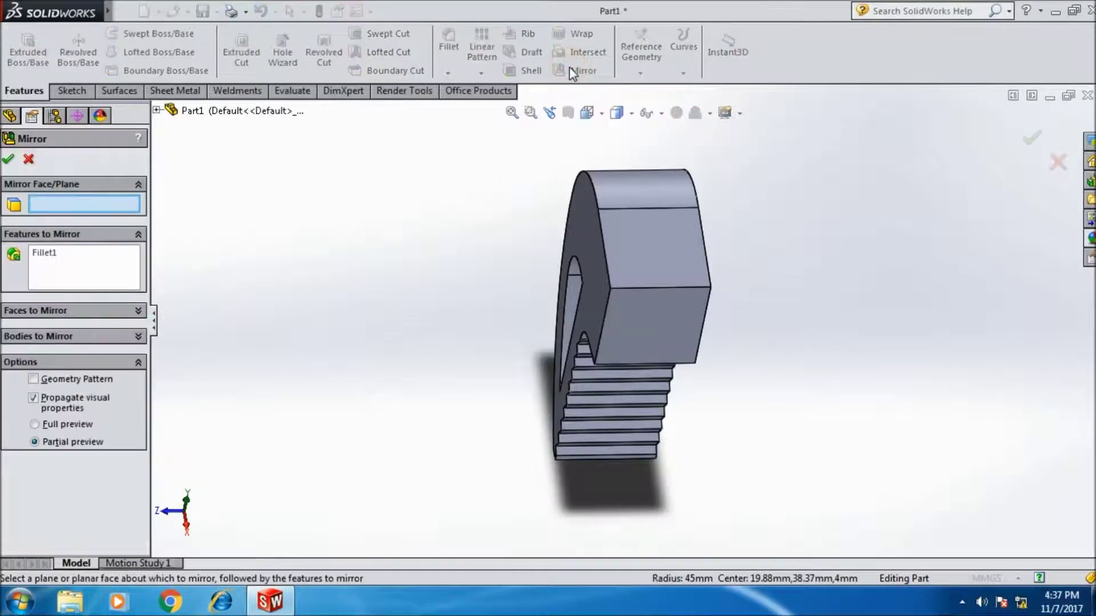
right_click(44, 266)
left_click(86, 273)
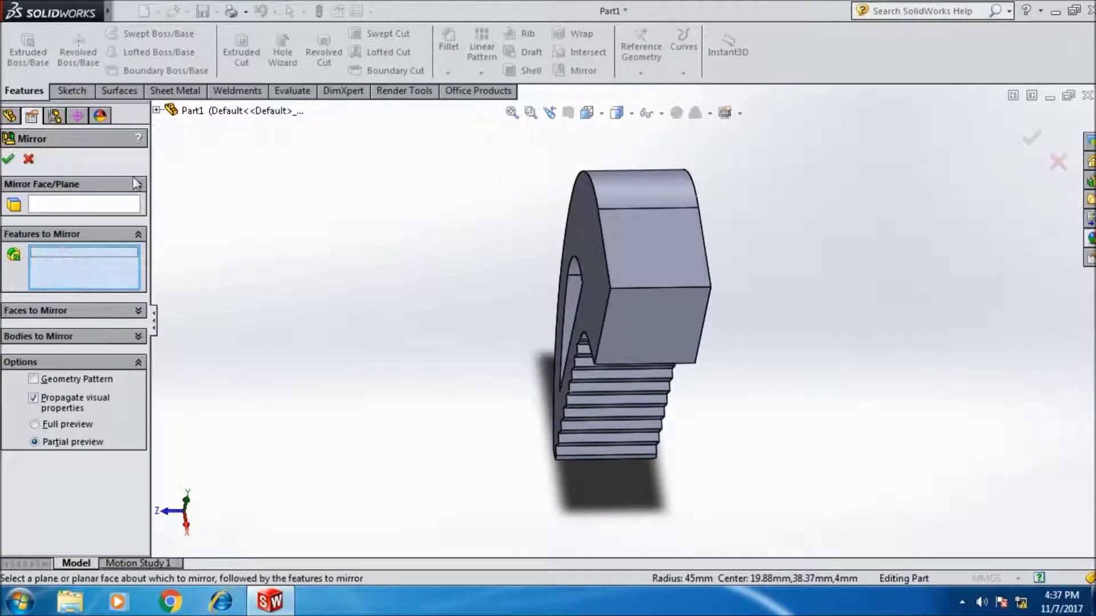
left_click(123, 206)
left_click(157, 111)
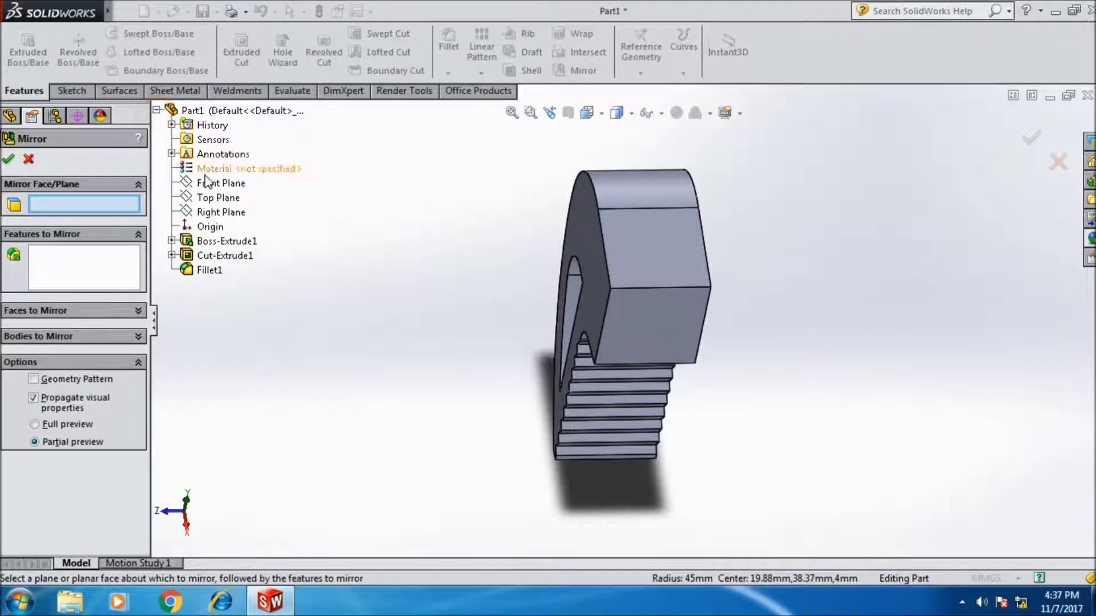
left_click(220, 183)
Mirror Cut-Extrude1 and Fillet1 across the Front Plane, then view the part from the Front.
left_click(219, 256)
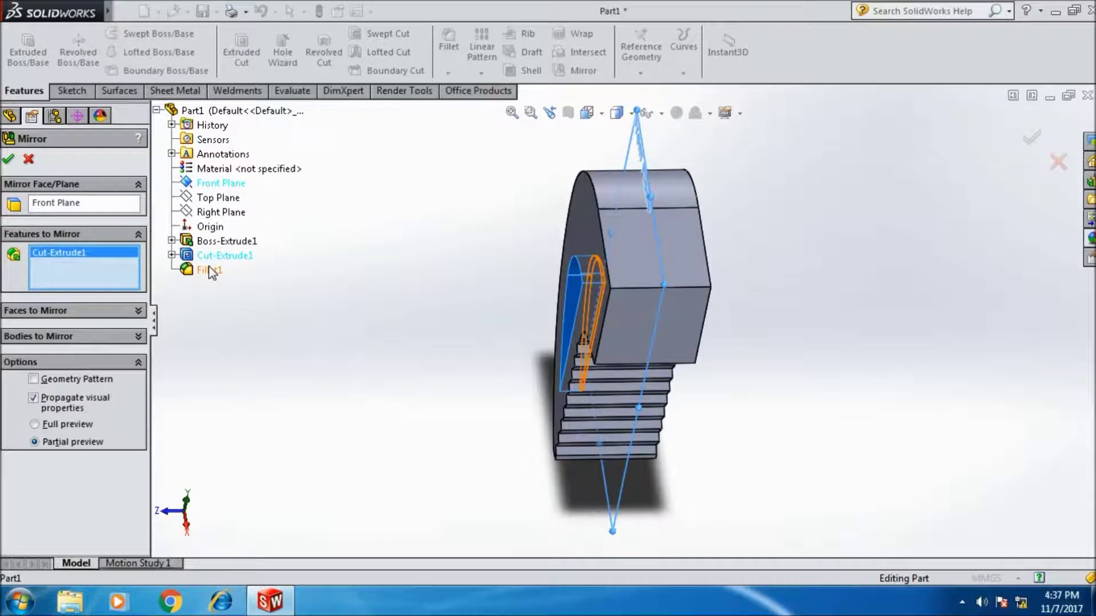
left_click(212, 271)
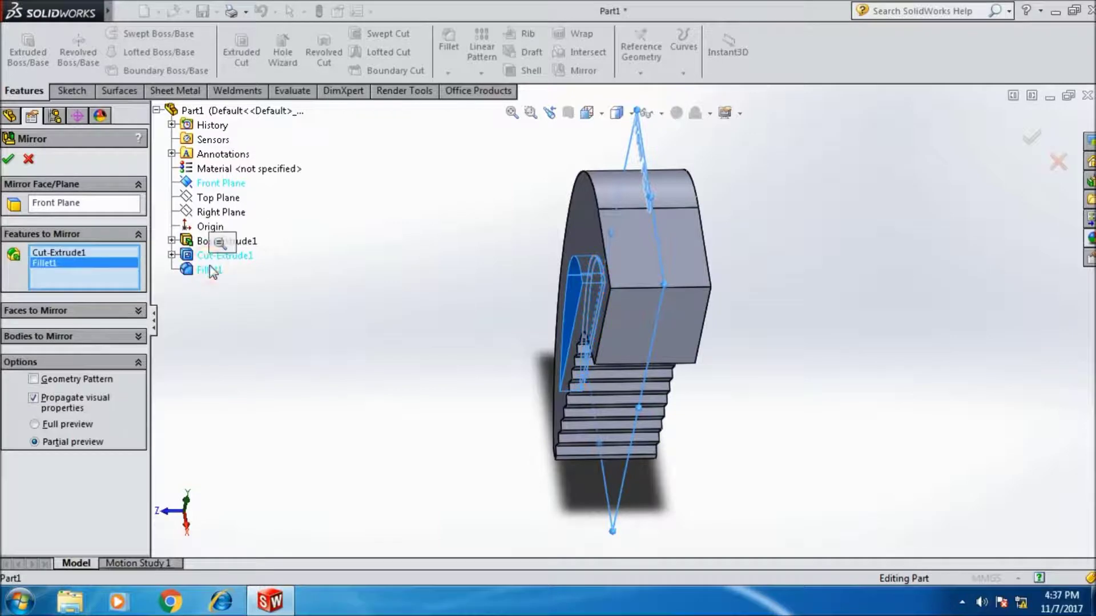
left_click(70, 426)
mouse_move(426, 426)
middle_mouse_down()
mouse_move(349, 432)
mouse_move(409, 467)
middle_mouse_up()
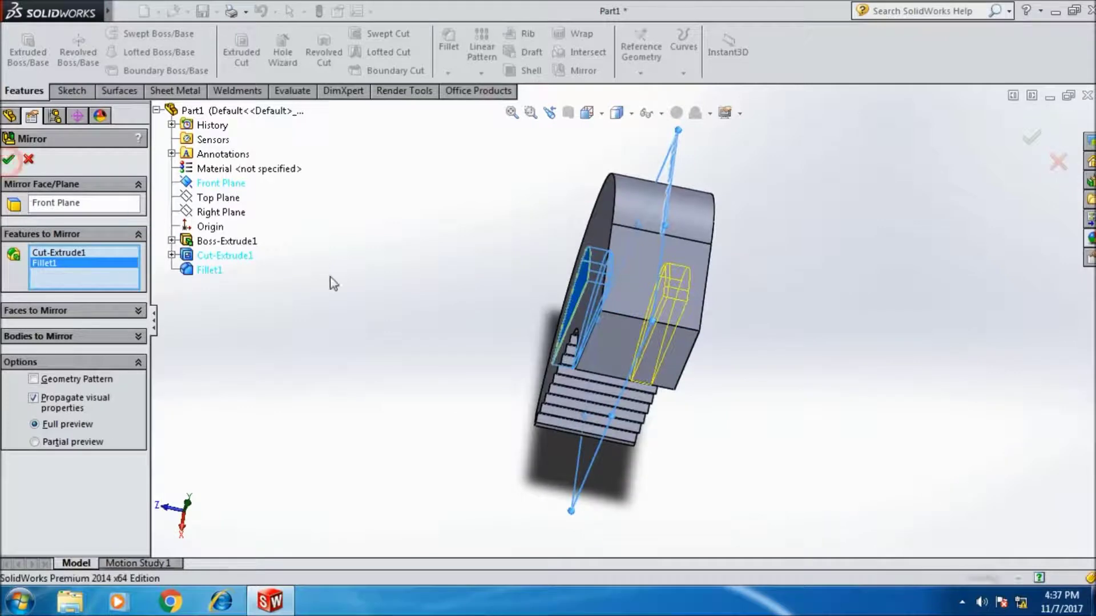
key("Return")
mouse_move(946, 431)
middle_mouse_down()
mouse_move(869, 426)
mouse_move(878, 452)
mouse_move(866, 491)
mouse_move(873, 457)
mouse_move(907, 465)
mouse_move(909, 477)
mouse_move(898, 443)
middle_mouse_up()
key("ctrl+space")
left_click(577, 306)
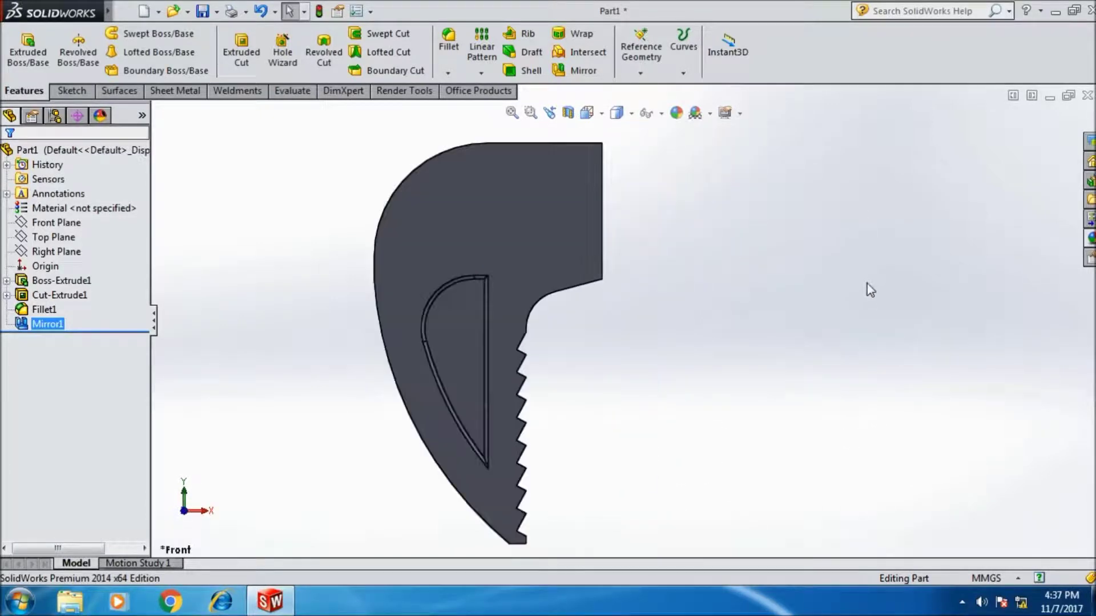
Draw a closed rectangular handle outline on the Front Plane extending right from the jaw.
left_click(56, 229)
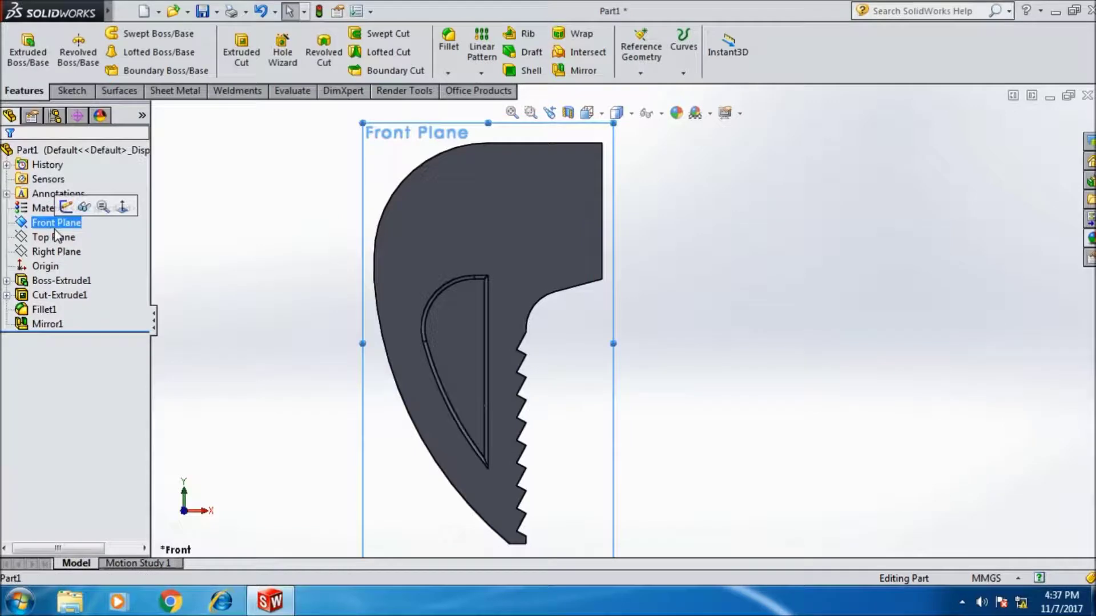
scroll(850, 421, "up", 4)
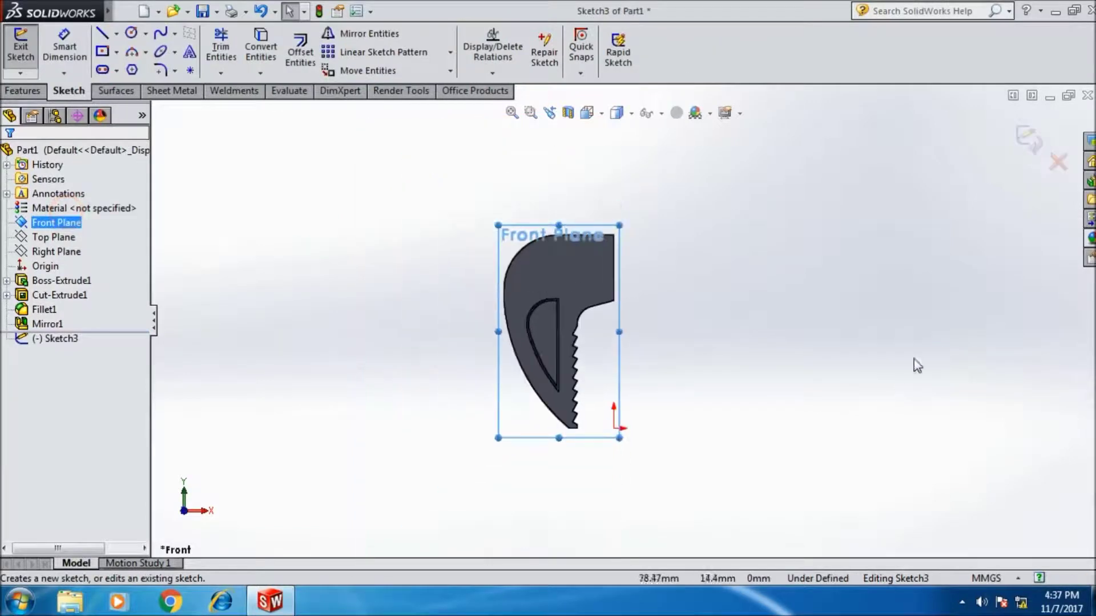
scroll(924, 354, "down", 2)
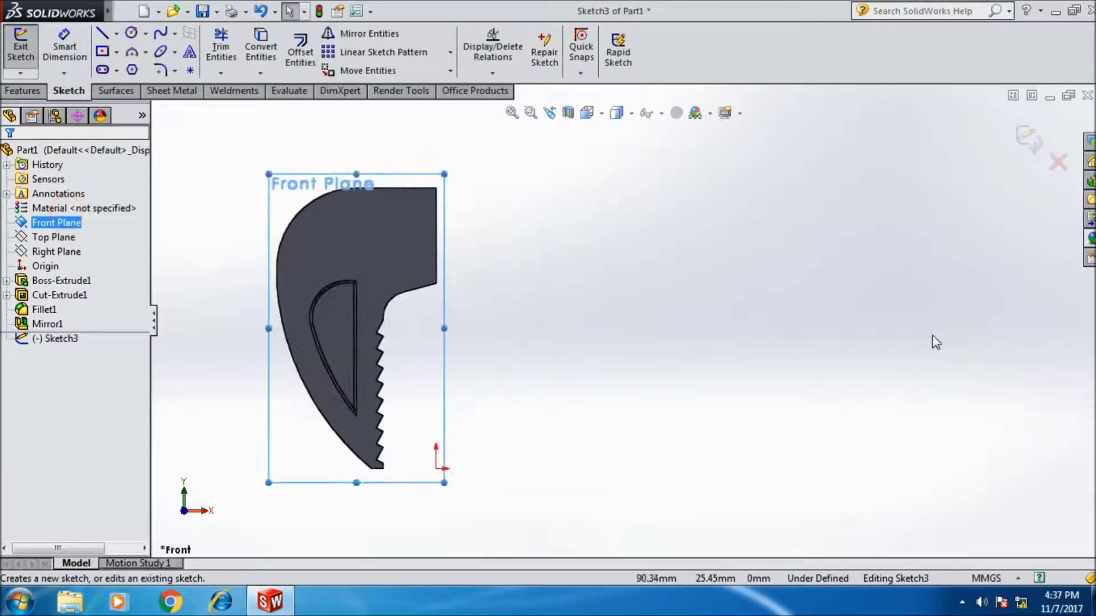
left_click(102, 35)
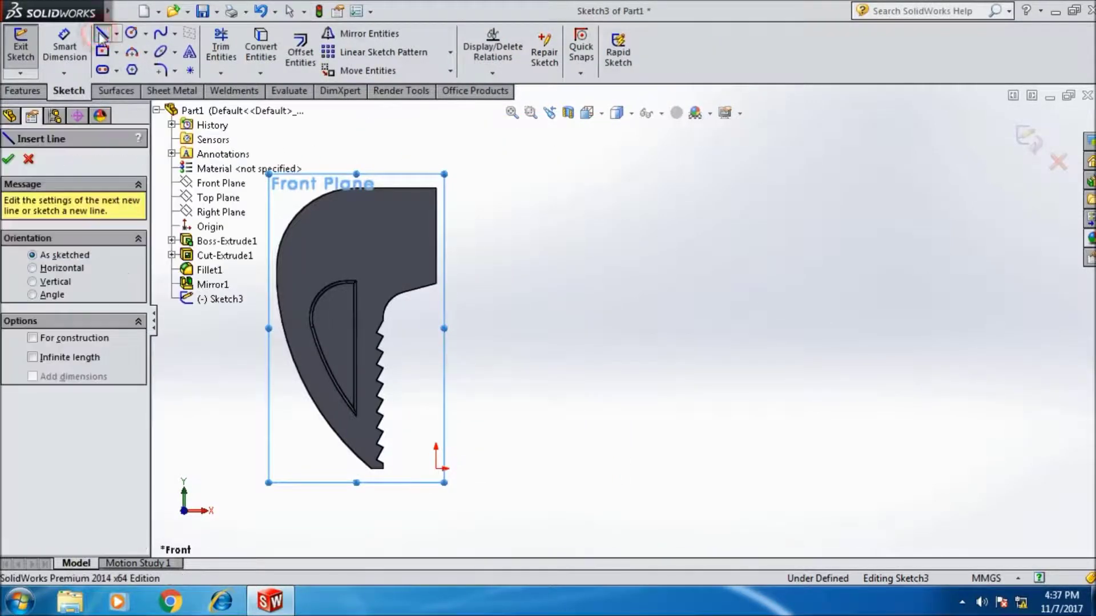
left_click(437, 284)
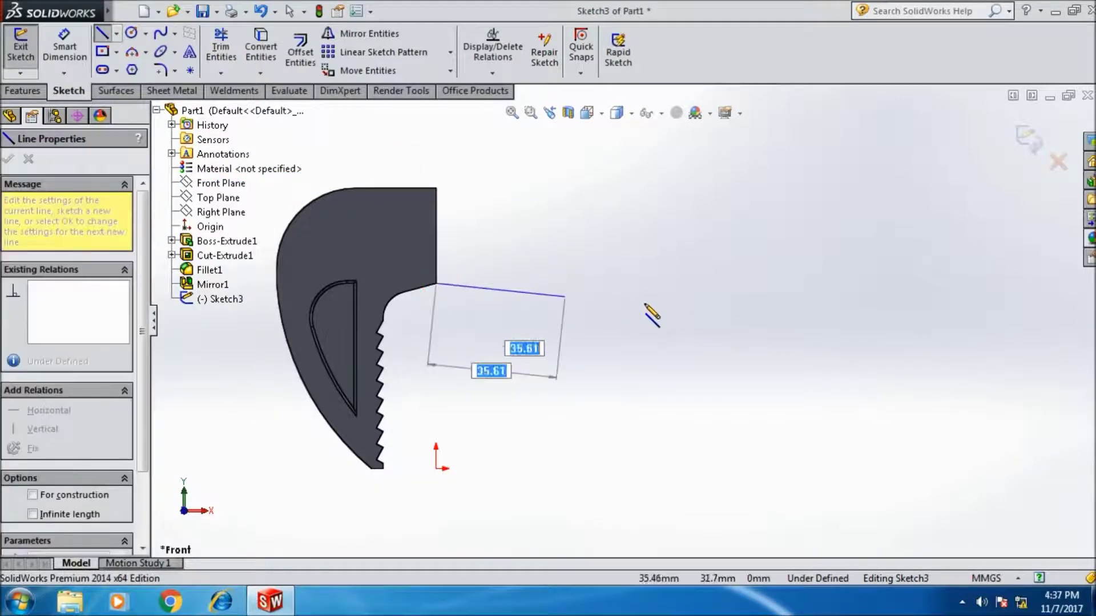
left_click(903, 283)
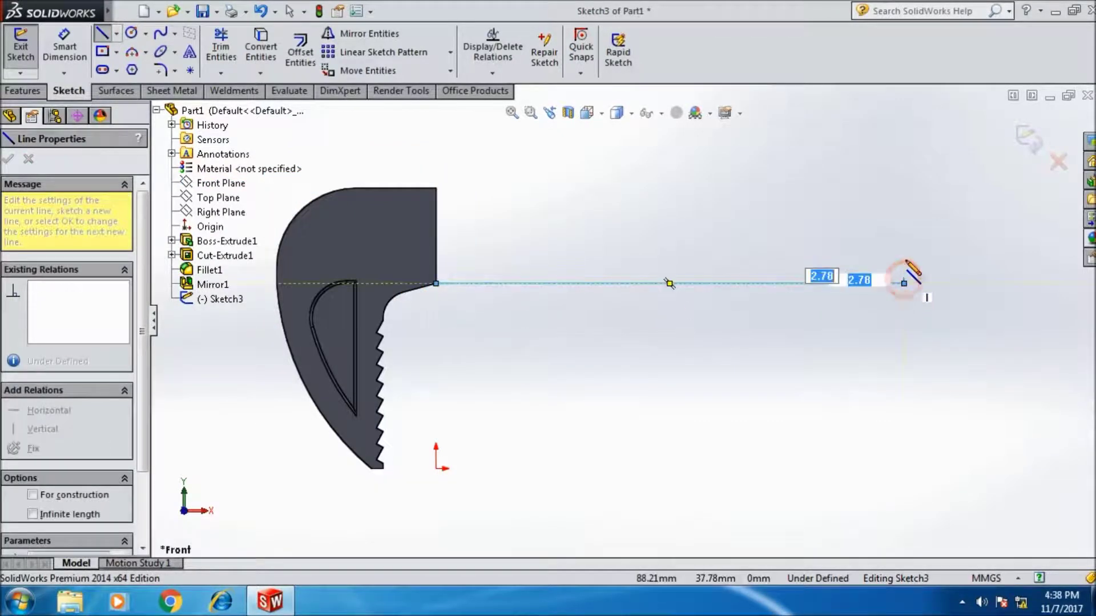
left_click(904, 214)
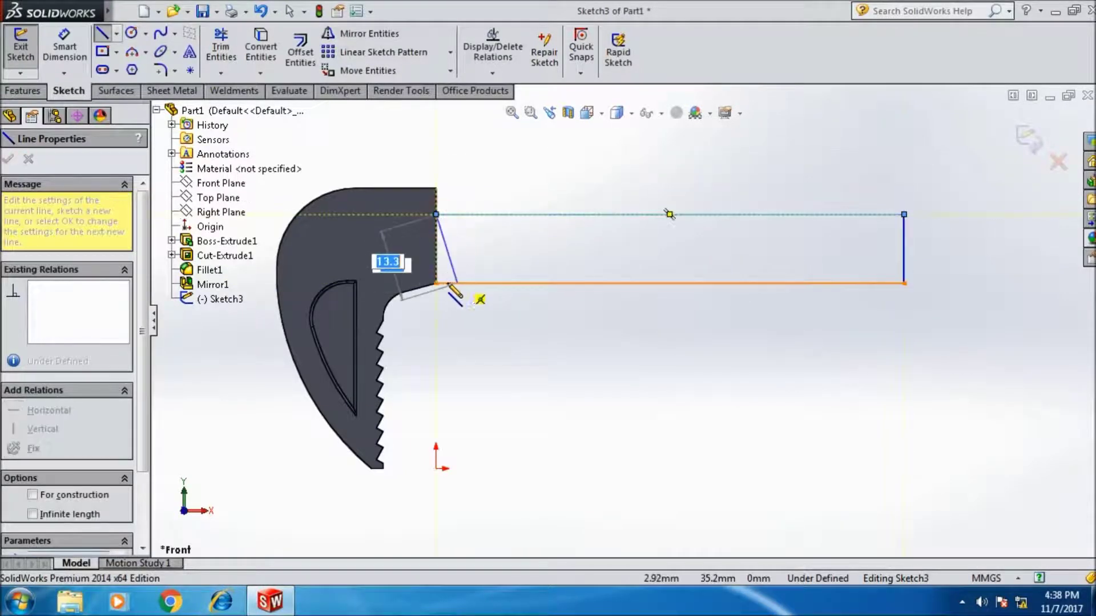
left_click(436, 215)
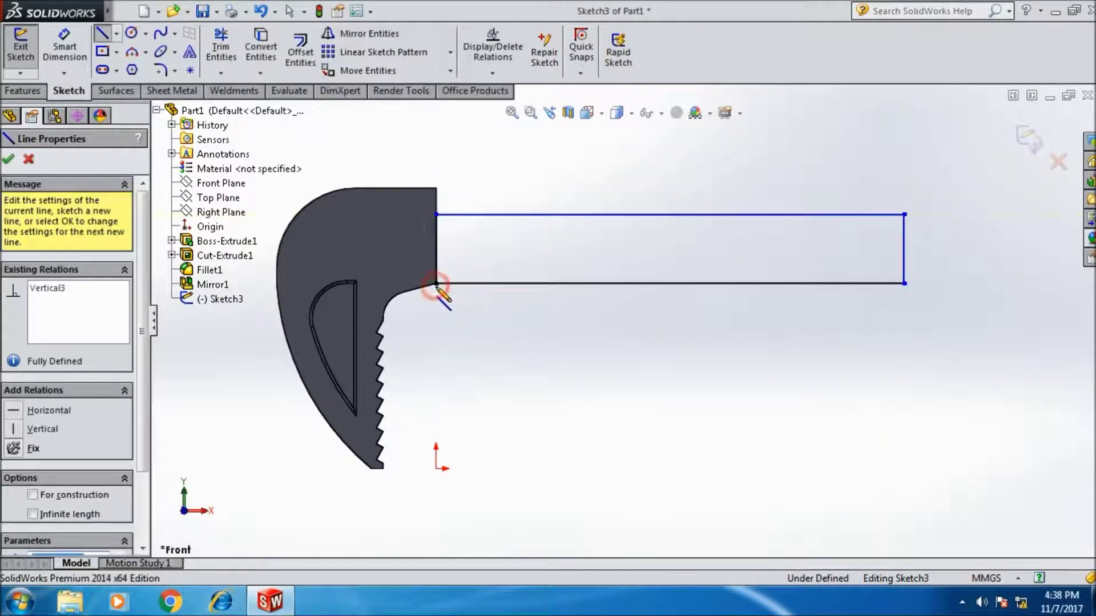
left_click(8, 159)
Dimension the handle's bottom edge to 130 mm.
left_click(65, 47)
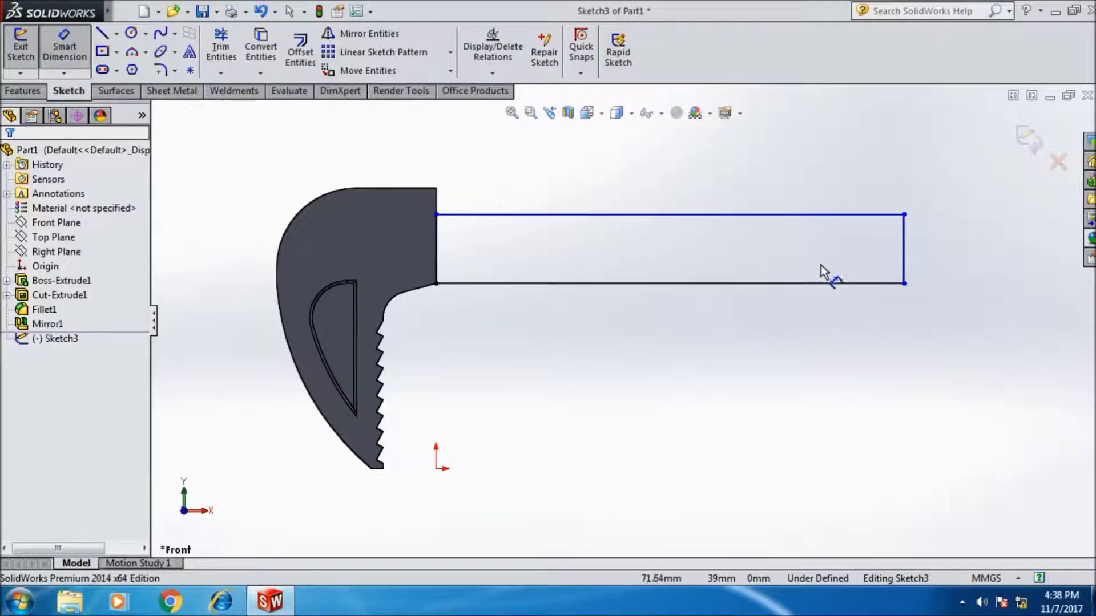
left_click(745, 284)
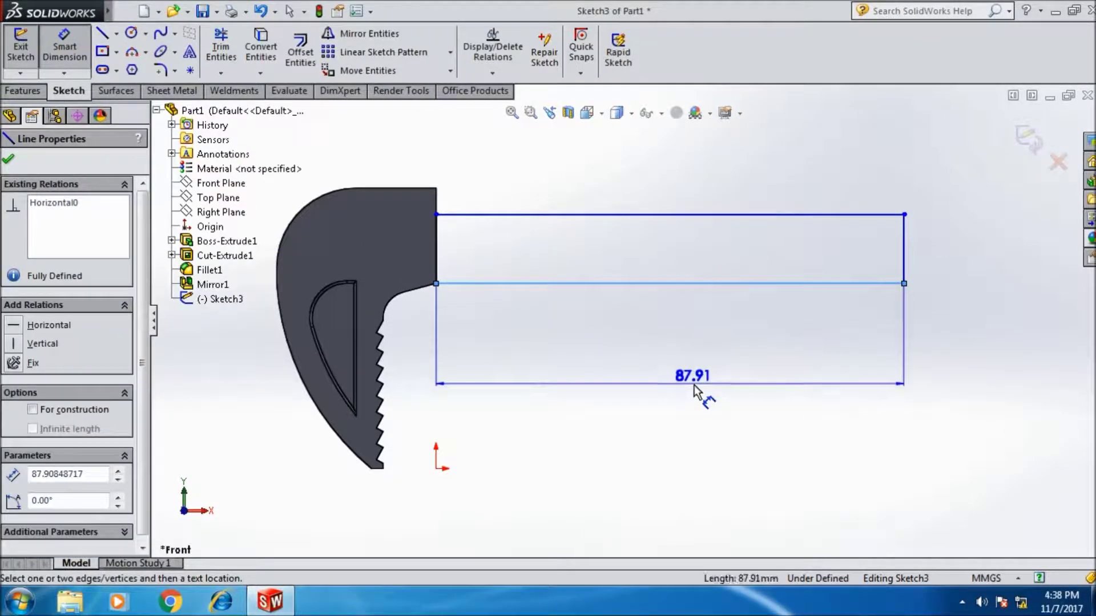
left_click(694, 384)
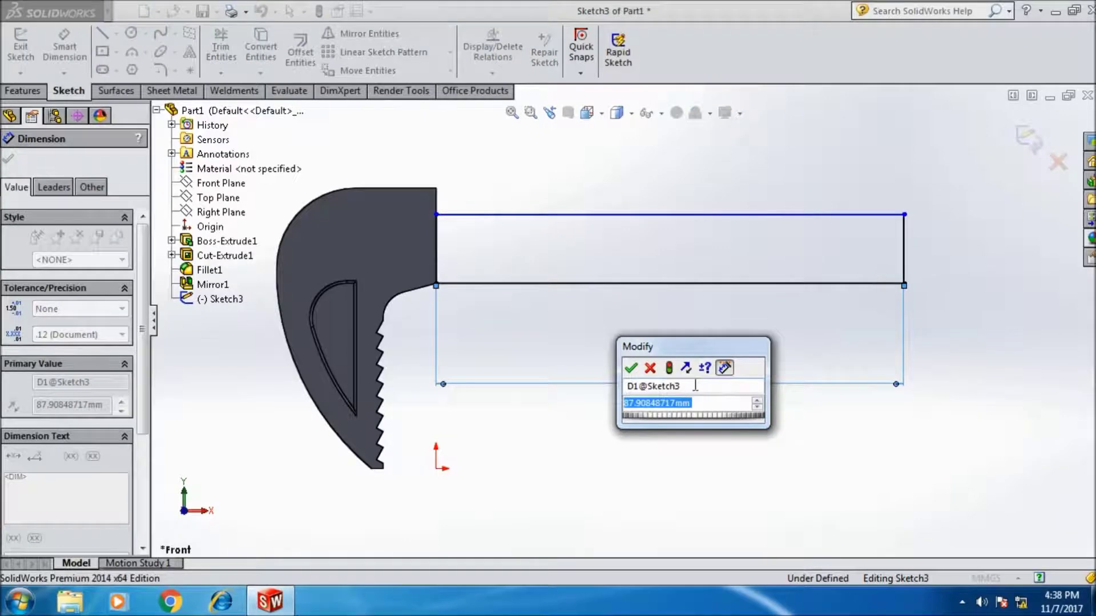
type("130")
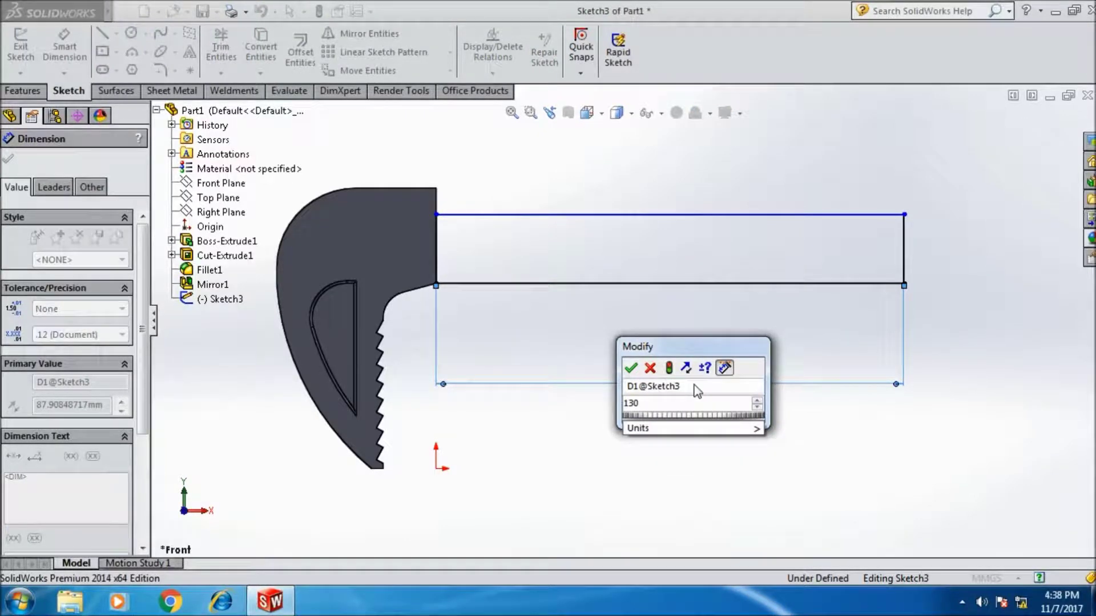
left_click(631, 367)
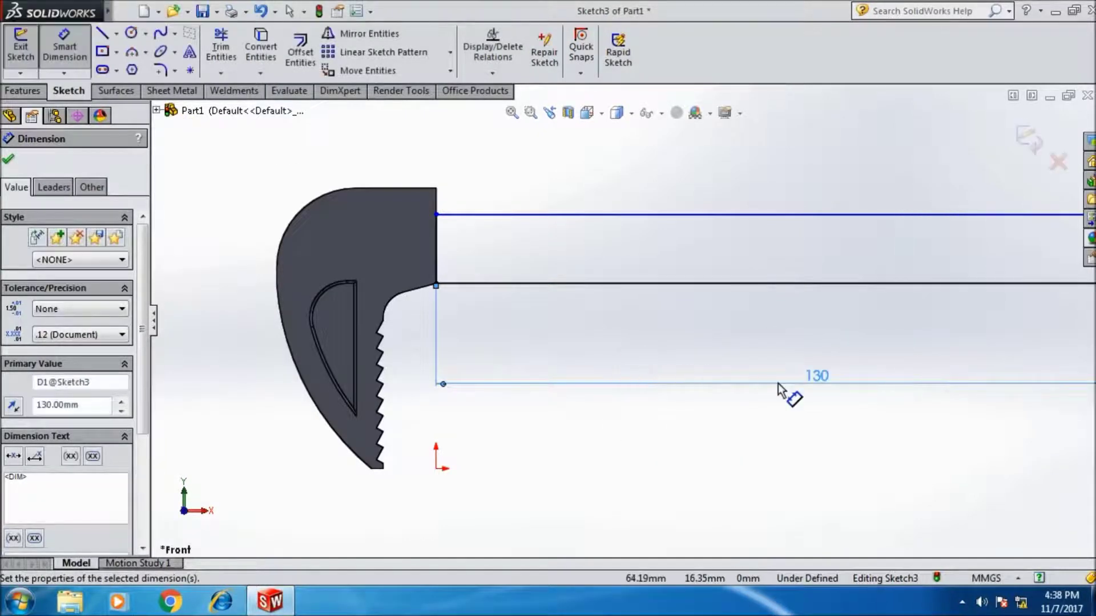
scroll(779, 391, "up", 3)
scroll(827, 308, "down", 2)
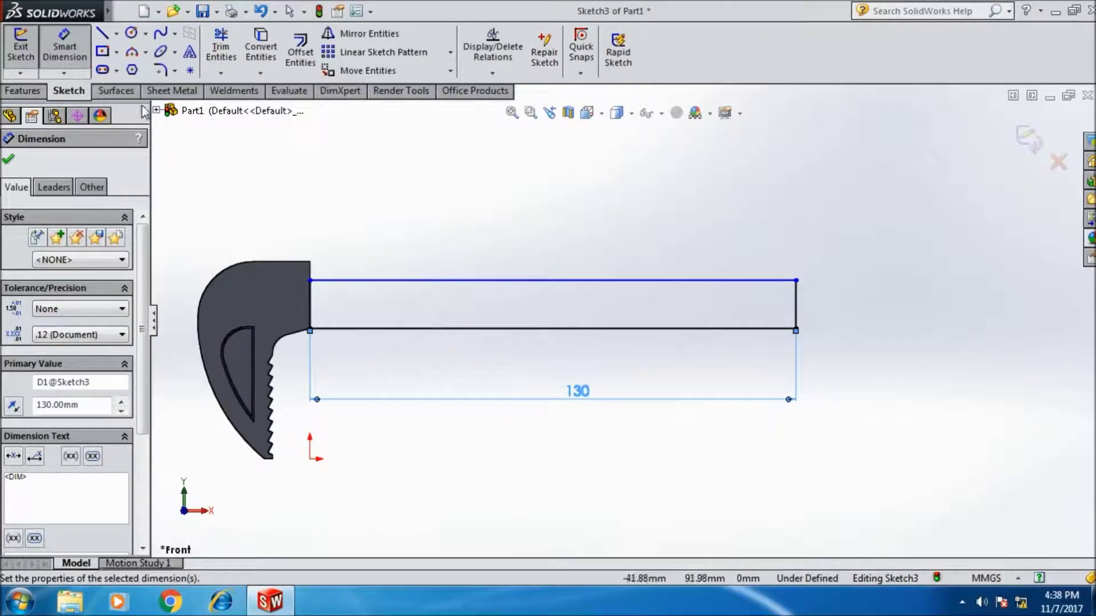
Draw a centre-point arc at the handle's right end, its endpoint coincident with the bottom line.
left_click(132, 51)
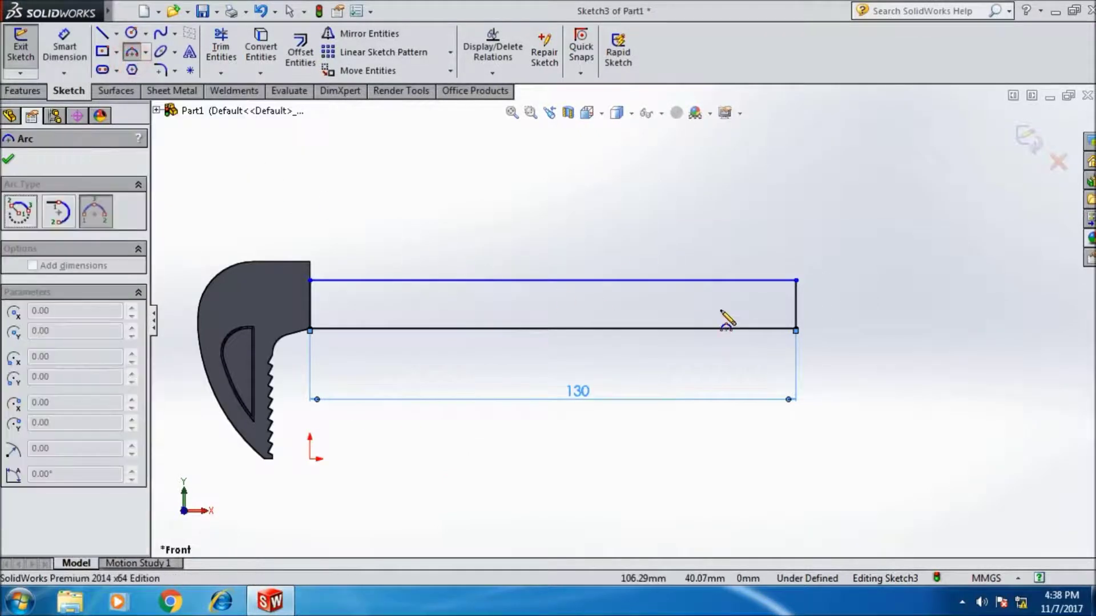
left_click(33, 216)
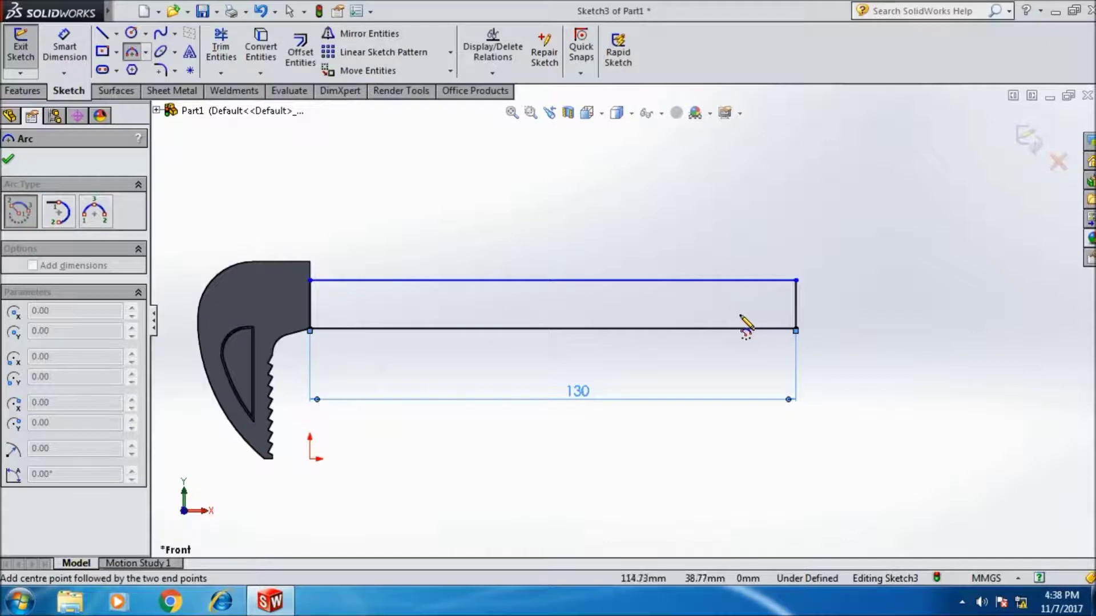
left_click(758, 306)
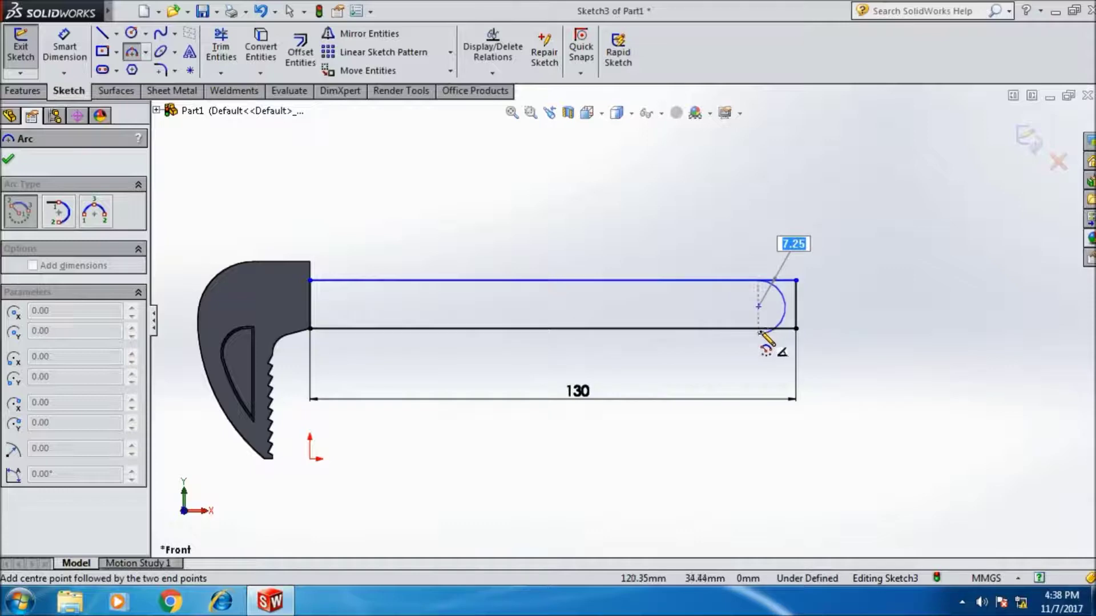
left_click(759, 332)
key("Escape")
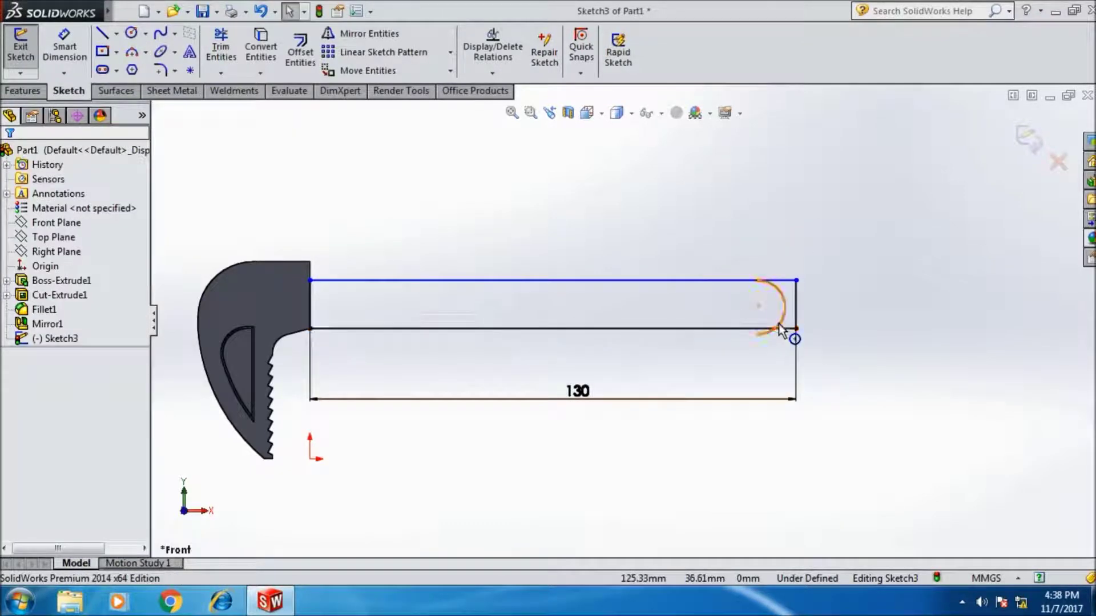
scroll(779, 330, "down", 5)
left_click(641, 357)
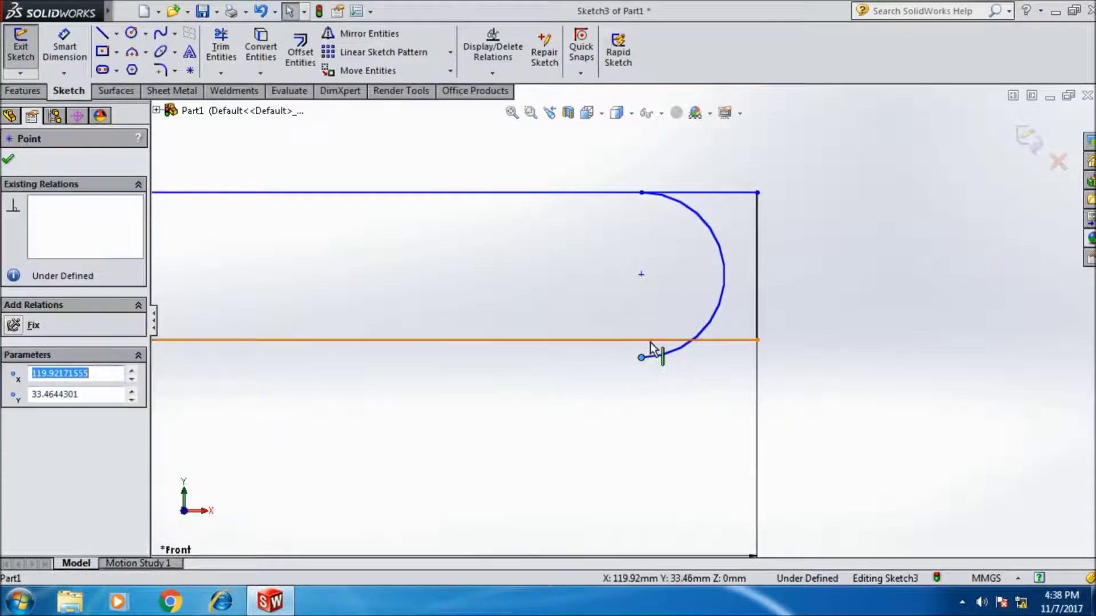
left_click(14, 438)
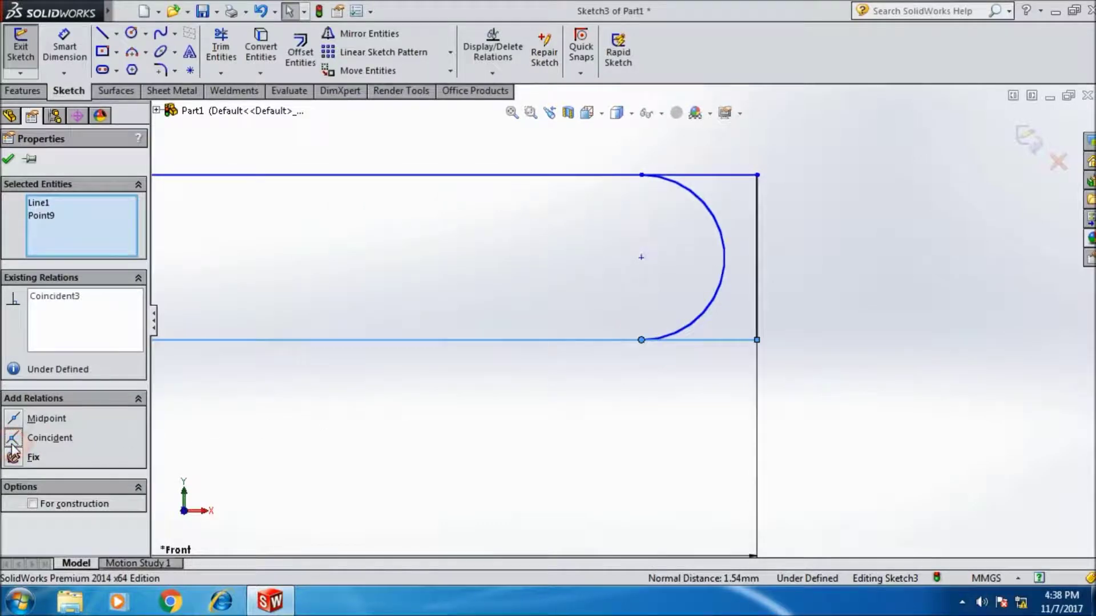
left_click(8, 159)
Dimension the arc to R8 and the vertical end line to 16 mm.
left_click(68, 44)
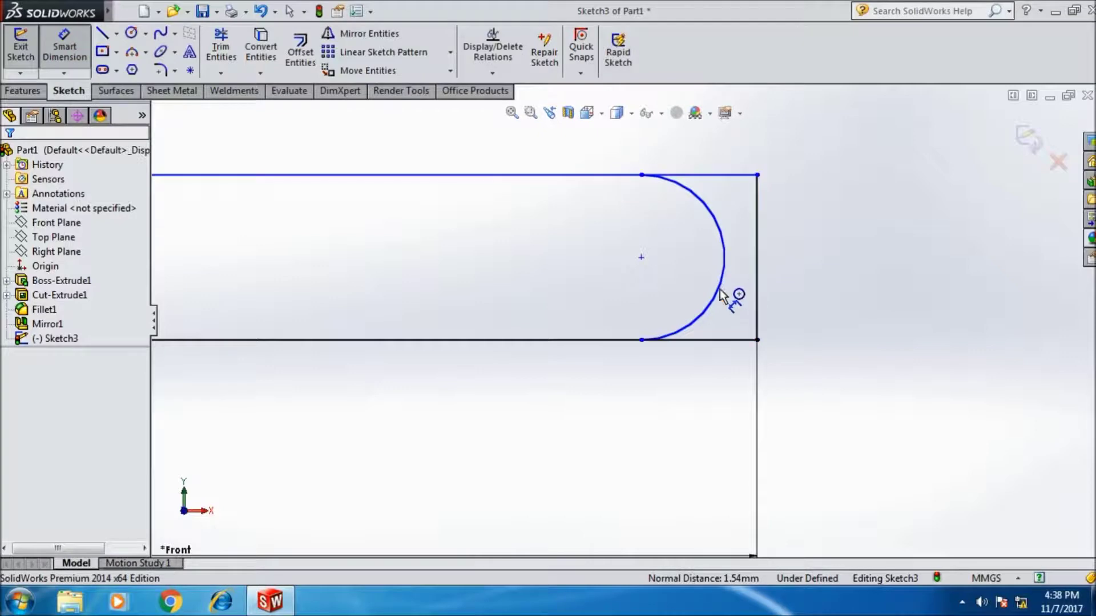
left_click(715, 294)
left_click(690, 422)
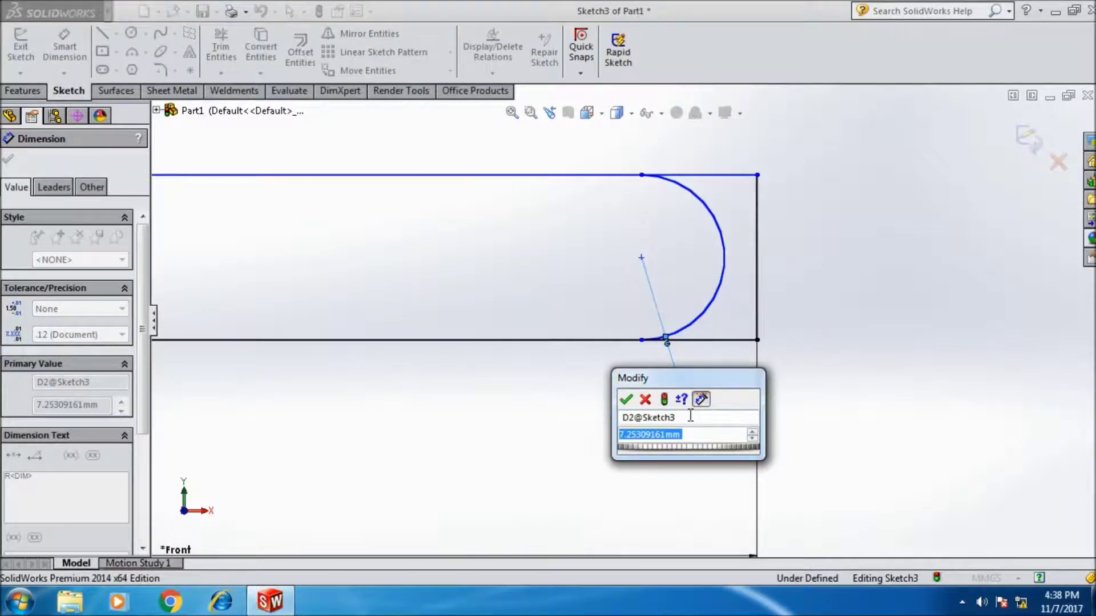
type("16")
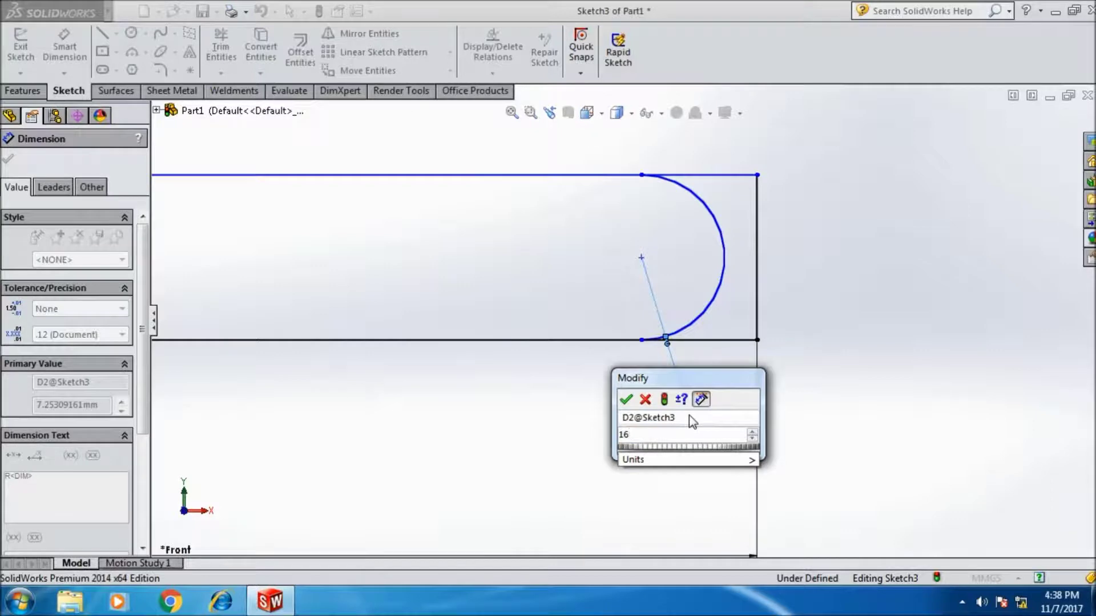
key("BackSpace")
key("BackSpace")
type("8")
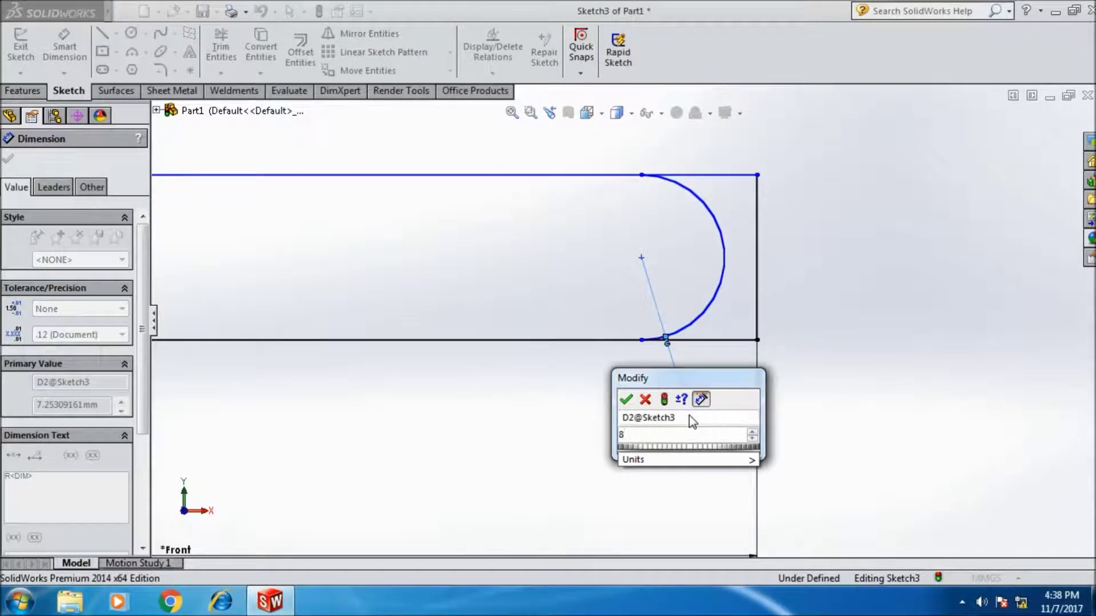
key("Return")
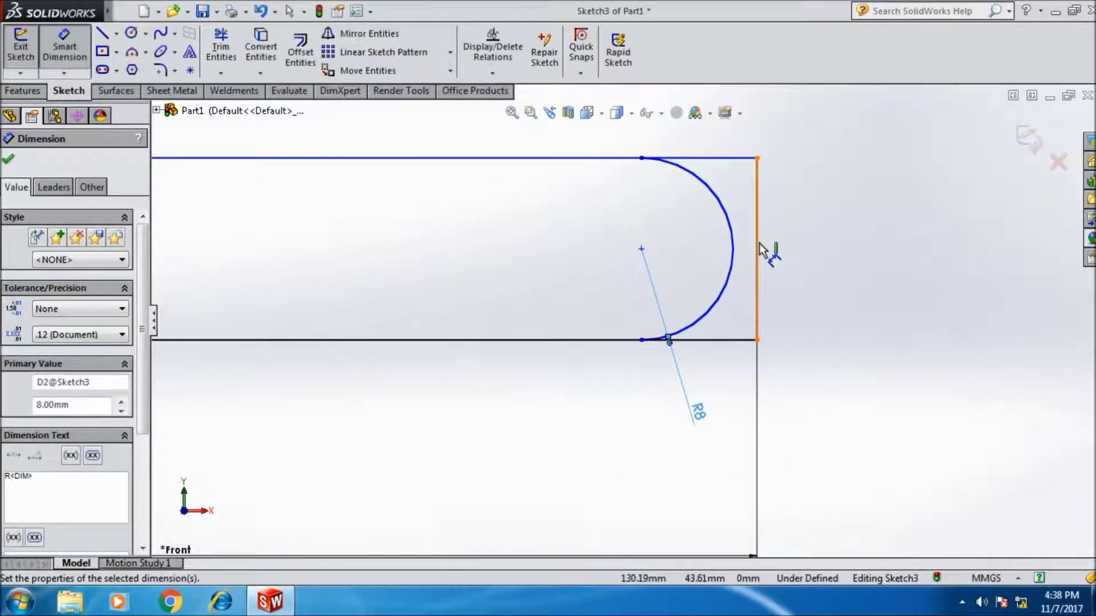
left_click(759, 250)
left_click(775, 257)
left_click(709, 234)
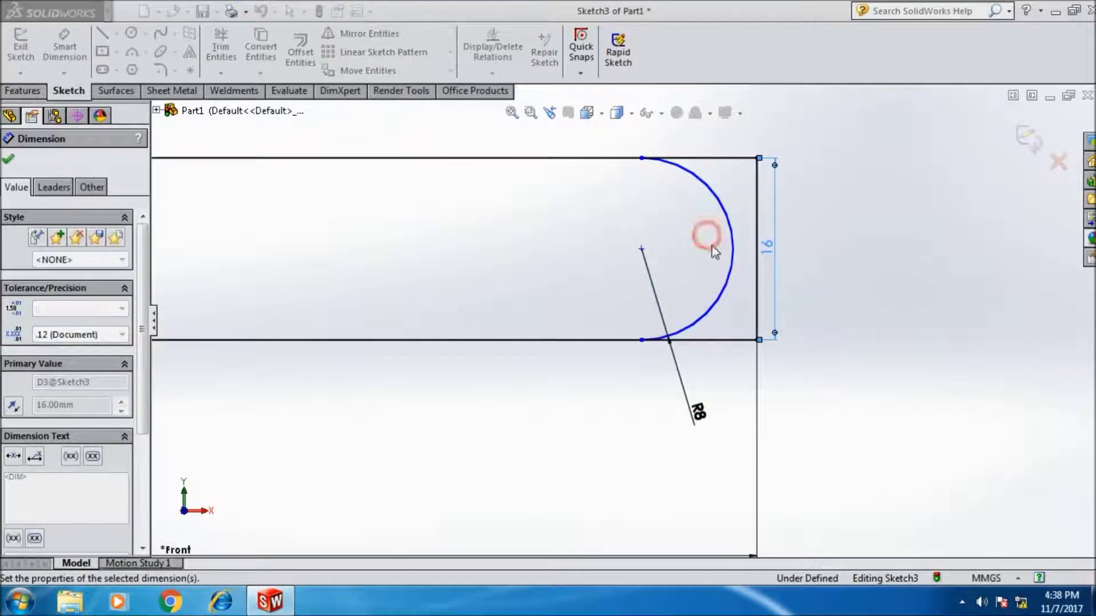
left_click(8, 161)
Make the R8 arc tangent to the vertical end line.
left_click(722, 307)
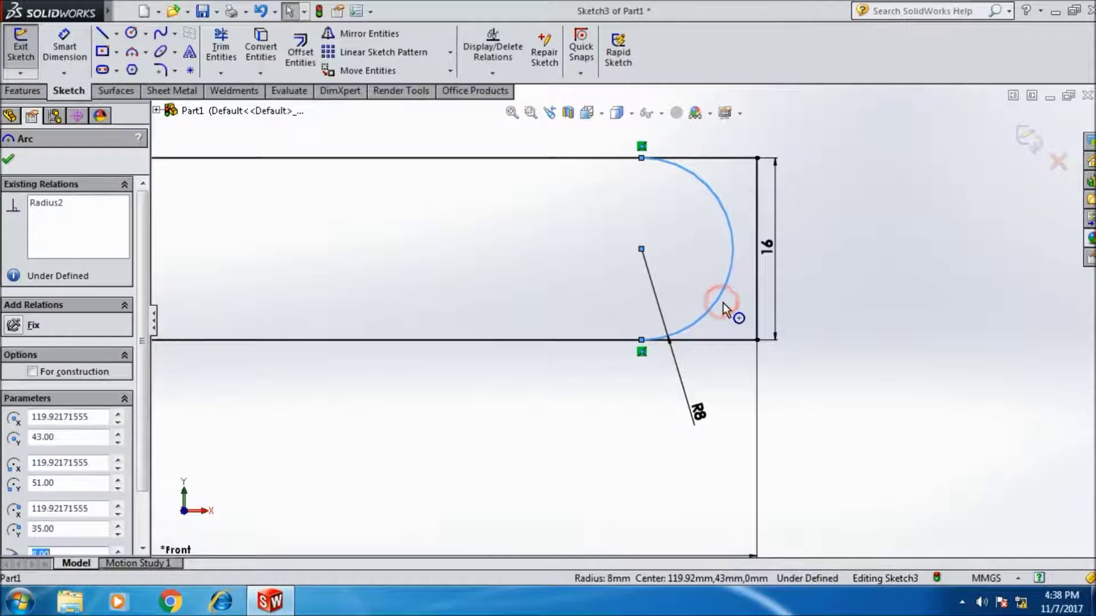
left_click(756, 312, "ctrl")
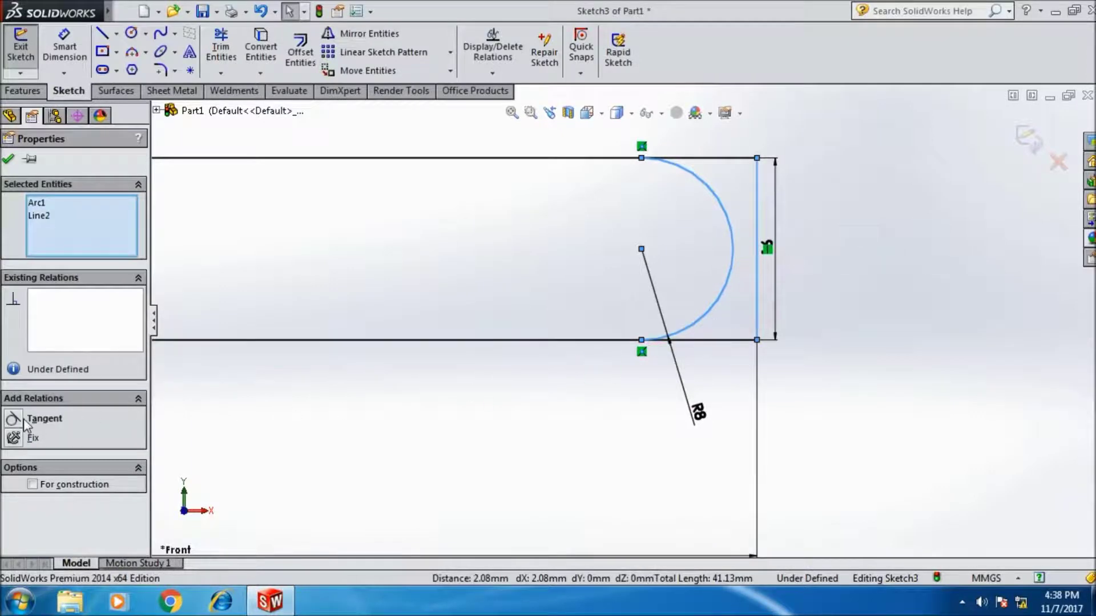
left_click(13, 418)
left_click(8, 159)
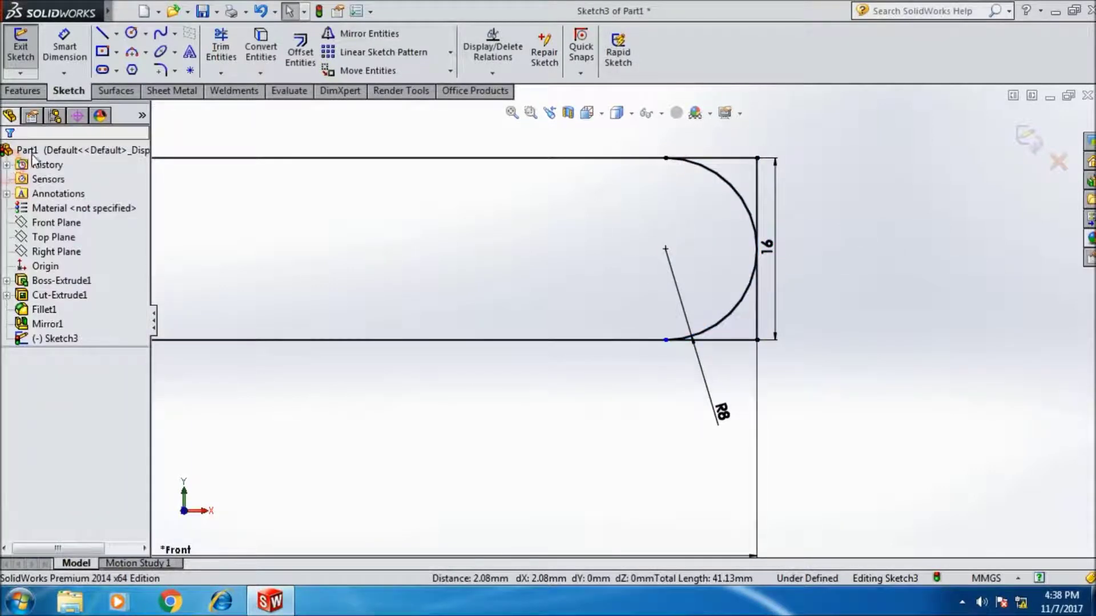
Place a point at the end line's midpoint and align the arc centre vertically above its lower endpoint.
left_click(190, 70)
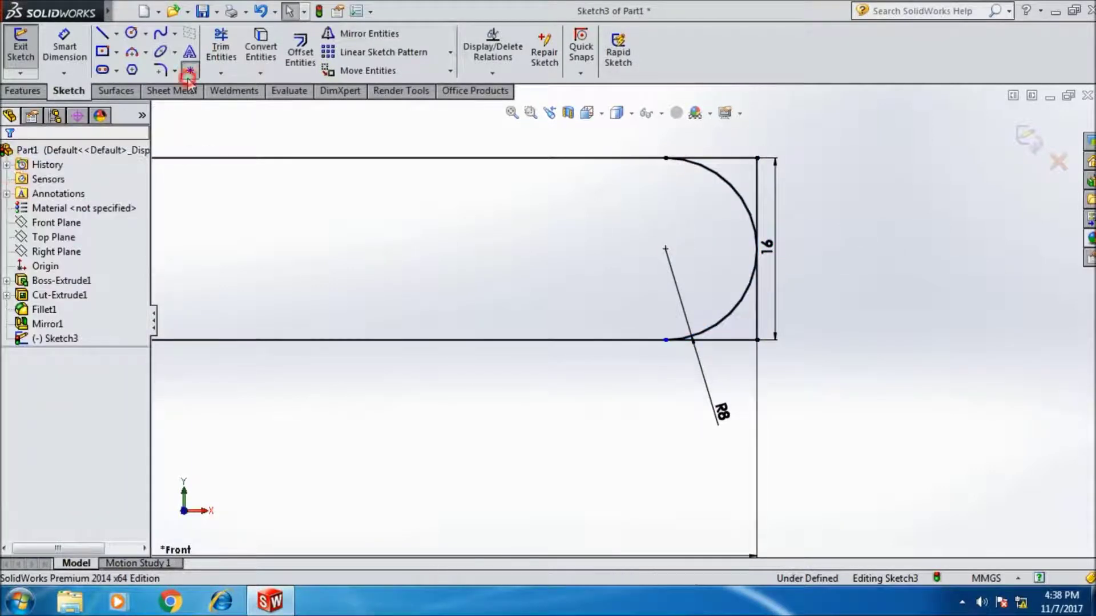
left_click(757, 248)
left_click(9, 160)
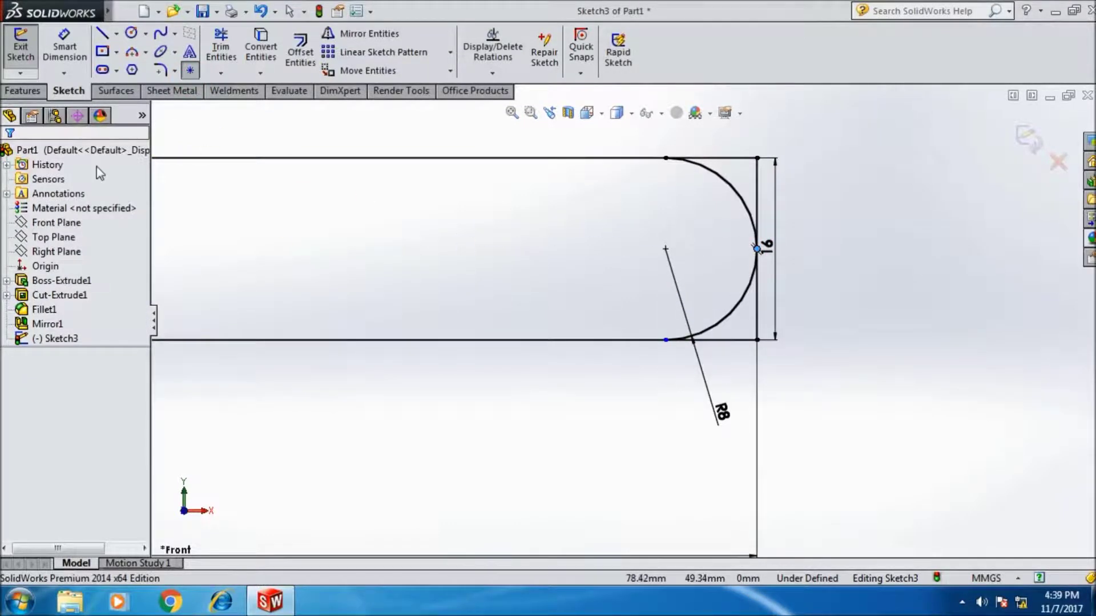
key("Escape")
left_click(664, 249)
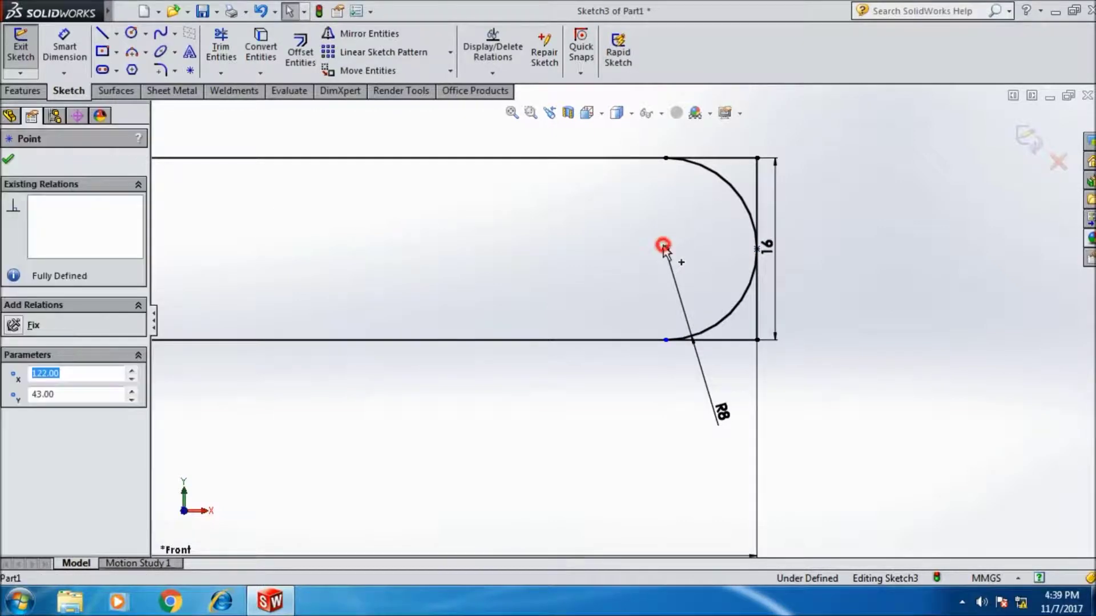
left_click(665, 339, "ctrl")
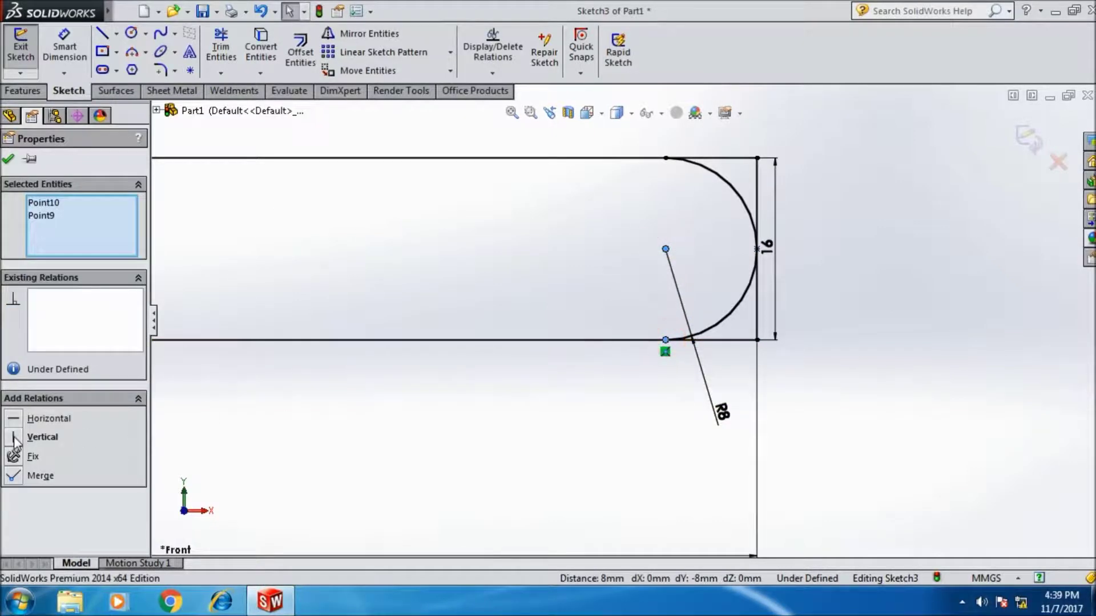
left_click(15, 440)
Power-trim away the straight vertical end line so the R8 arc closes the handle.
left_click(11, 159)
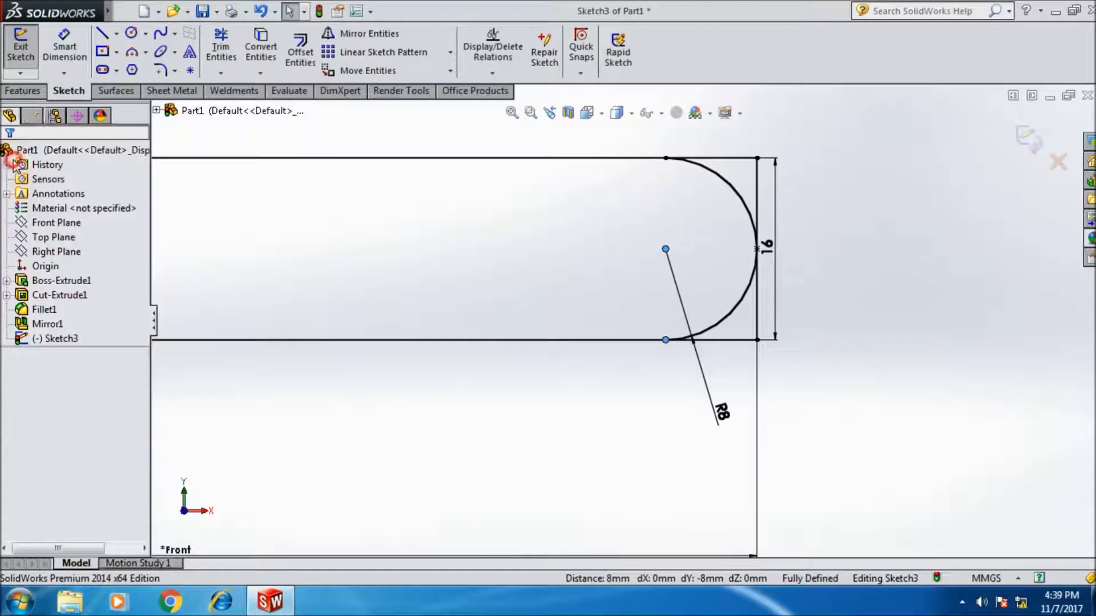
left_click(222, 51)
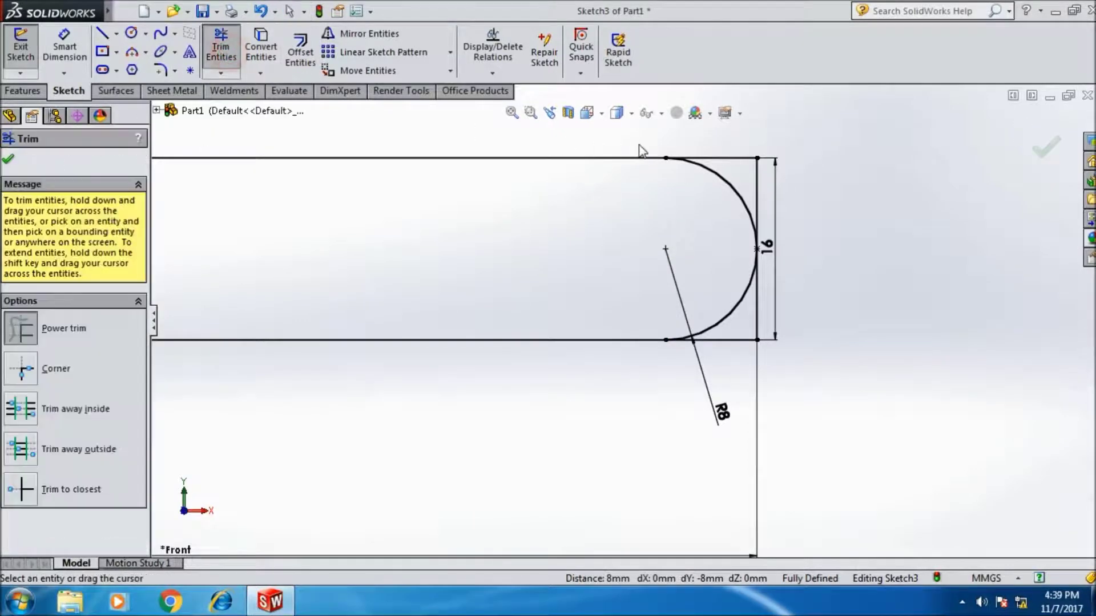
left_click_drag(714, 149, 778, 306)
mouse_move(724, 384)
left_mouse_down()
mouse_move(768, 329)
mouse_move(786, 378)
left_mouse_up()
scroll(786, 379, "up", 2)
scroll(699, 327, "down", 2)
scroll(699, 326, "down", 2)
left_click(662, 298)
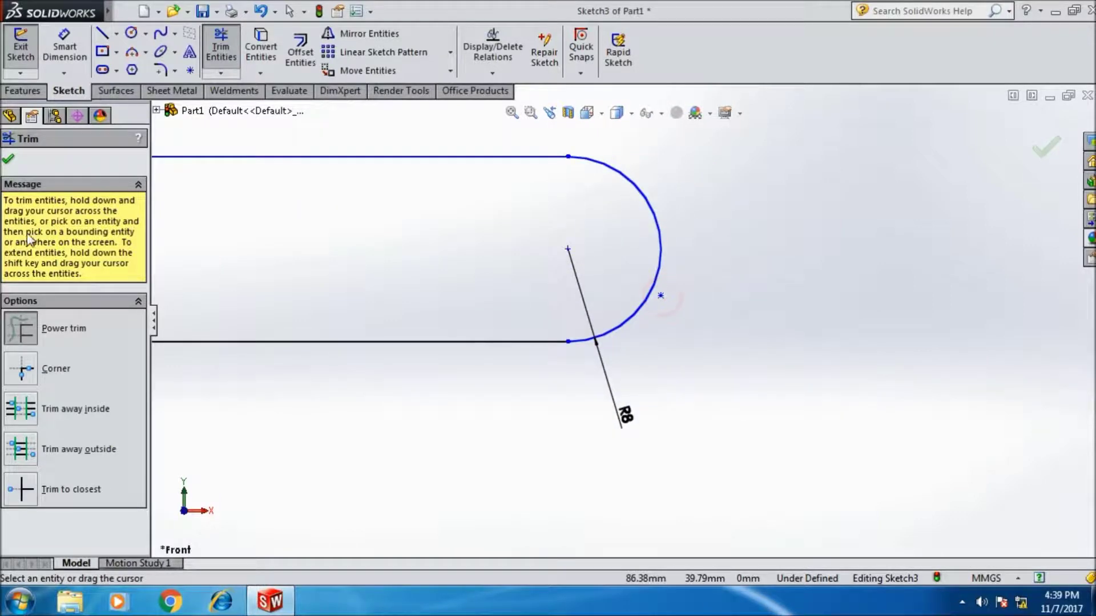
left_click(9, 162)
Fix the sketch point at the arc's midpoint with Coincident and Midpoint relations.
left_click(660, 296)
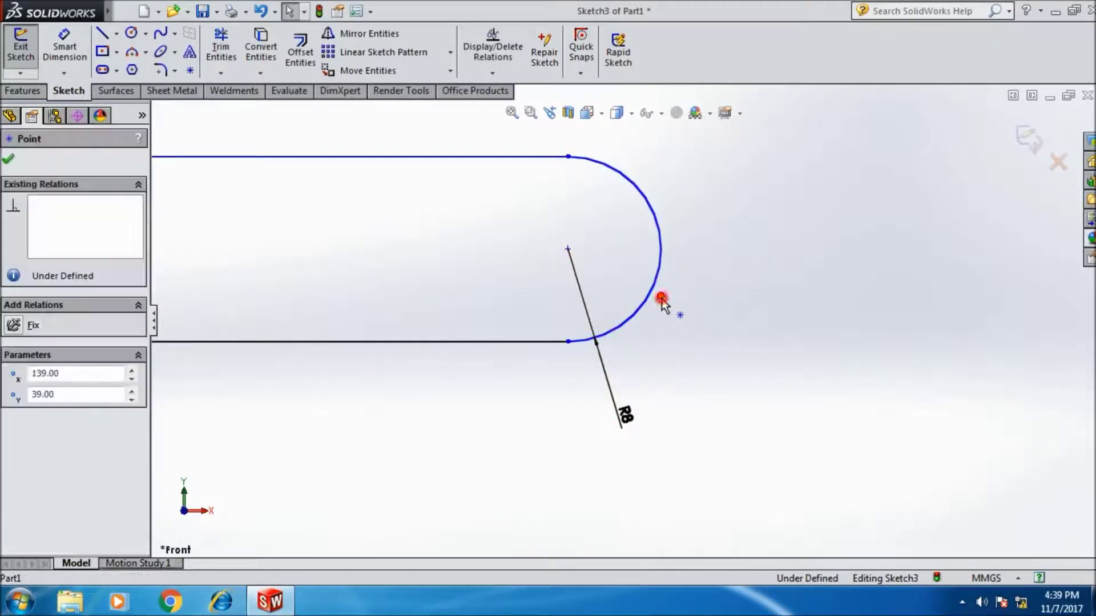
left_click(660, 250, "ctrl")
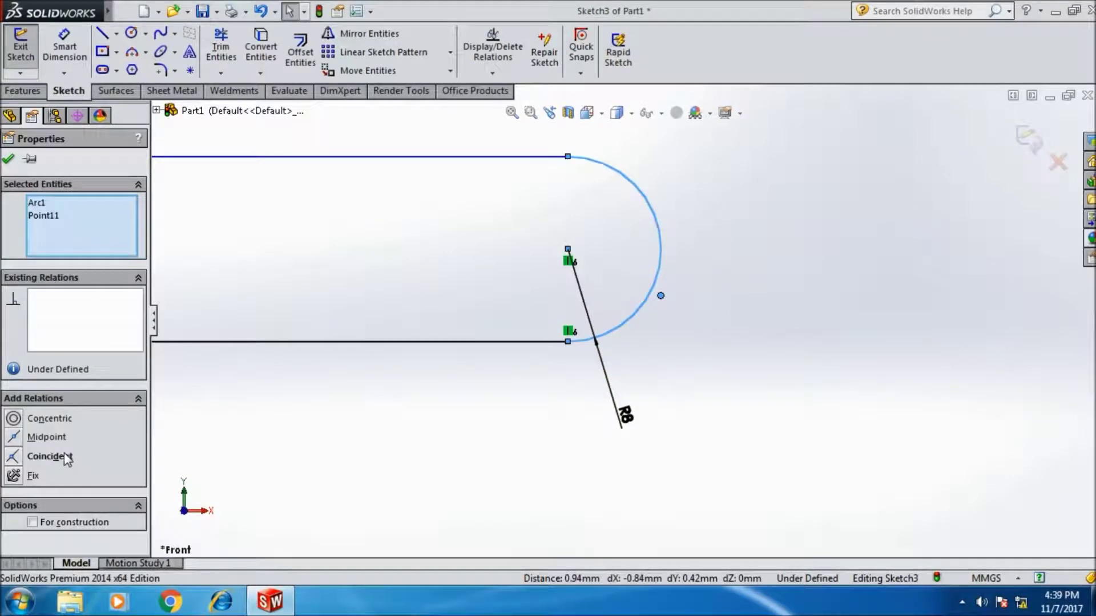
left_click(36, 456)
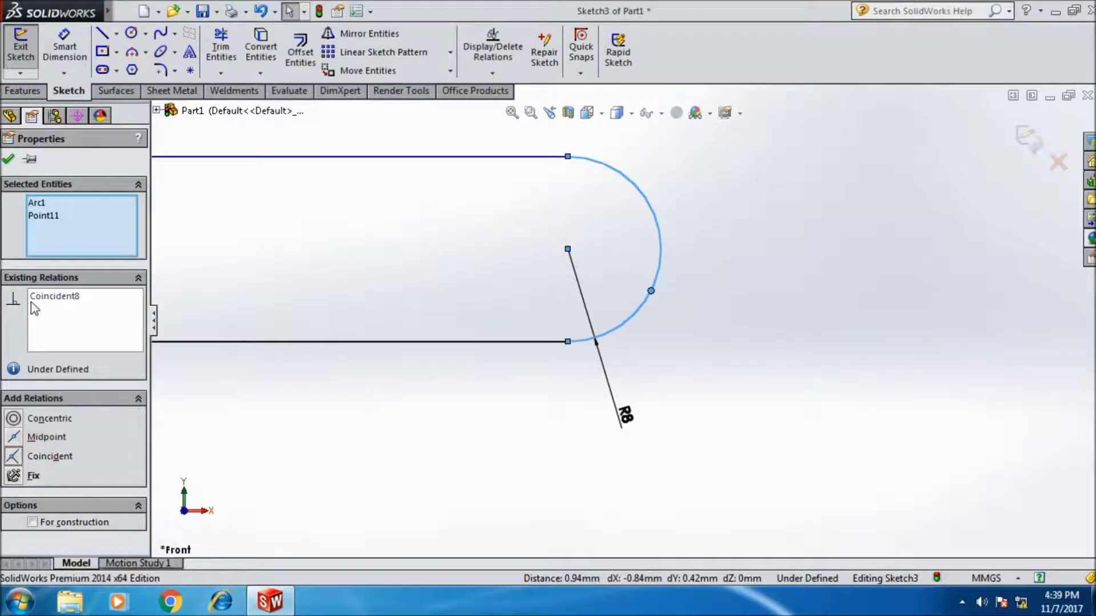
left_click(45, 438)
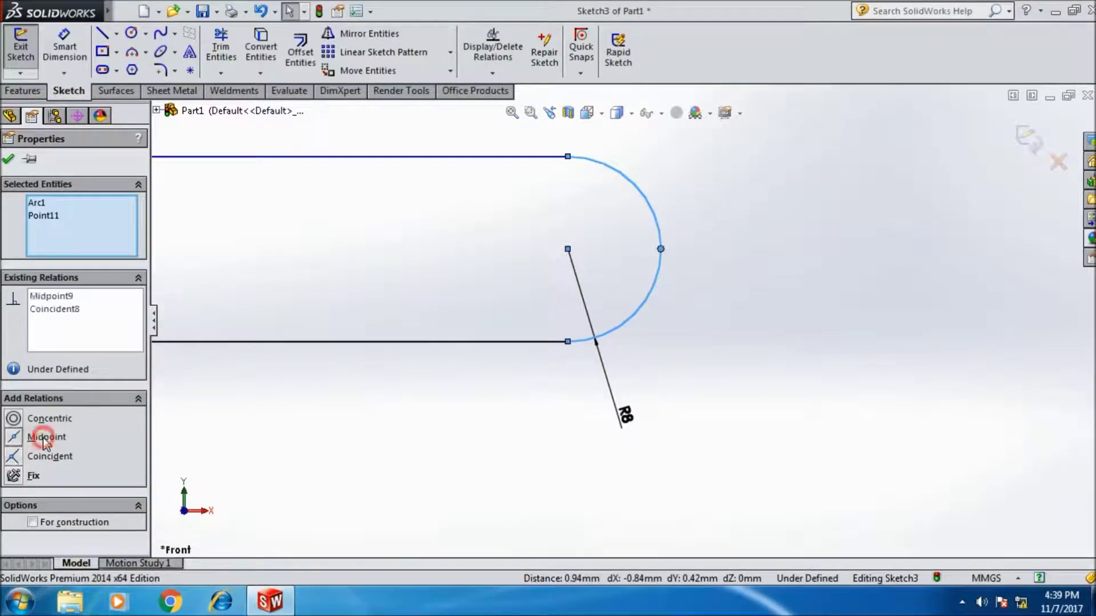
left_click(9, 160)
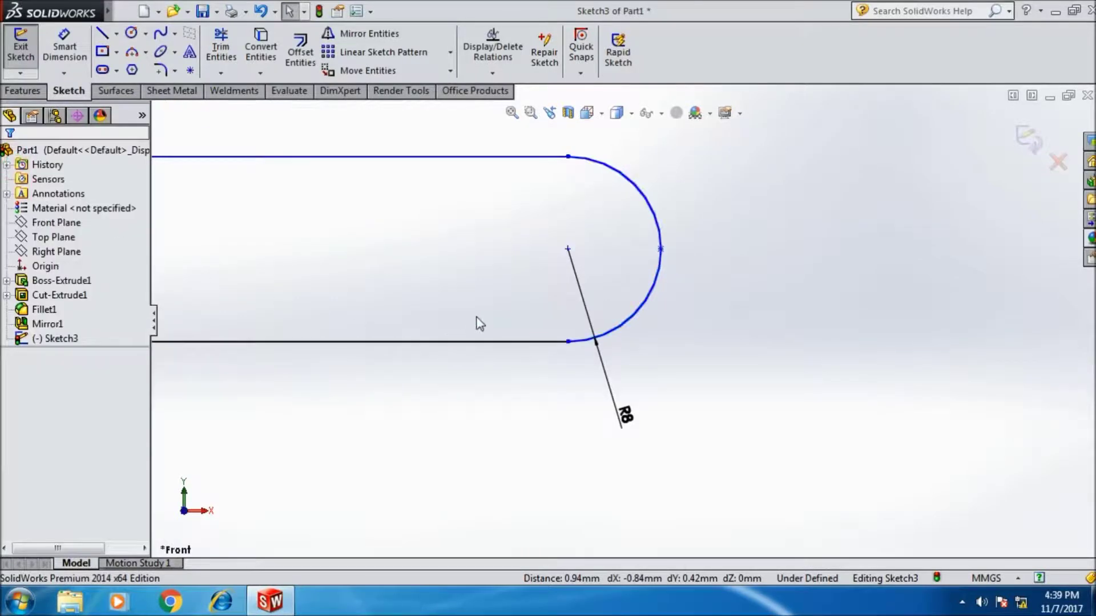
scroll(480, 323, "up", 1)
left_click(65, 45)
scroll(308, 270, "up", 3)
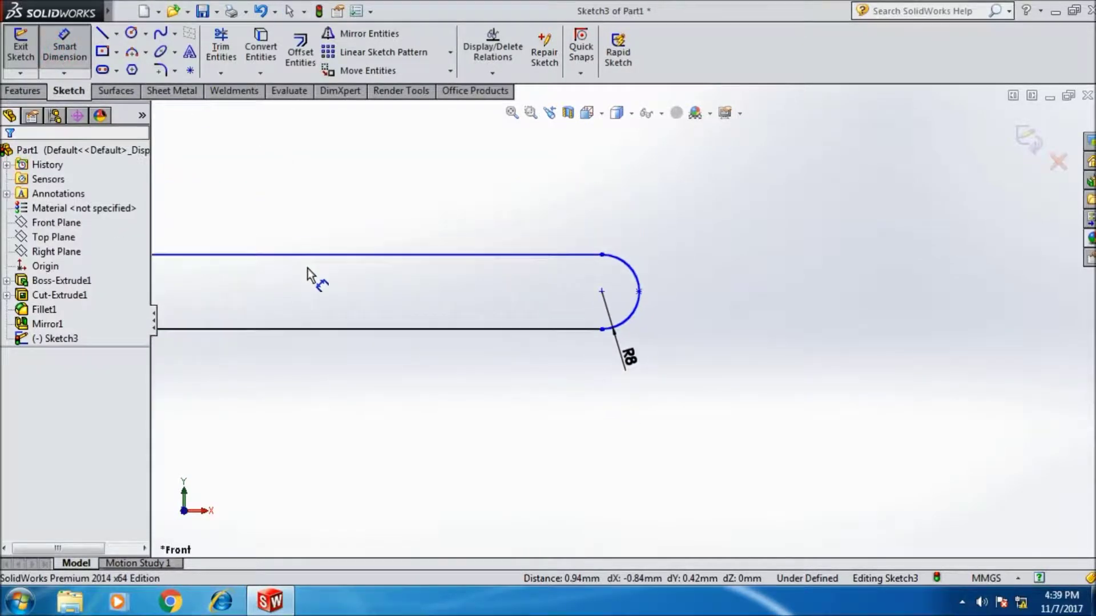
Dimension the overall handle length from the jaw edge to the rounded end at 130 mm.
scroll(308, 270, "up", 3)
scroll(364, 308, "down", 2)
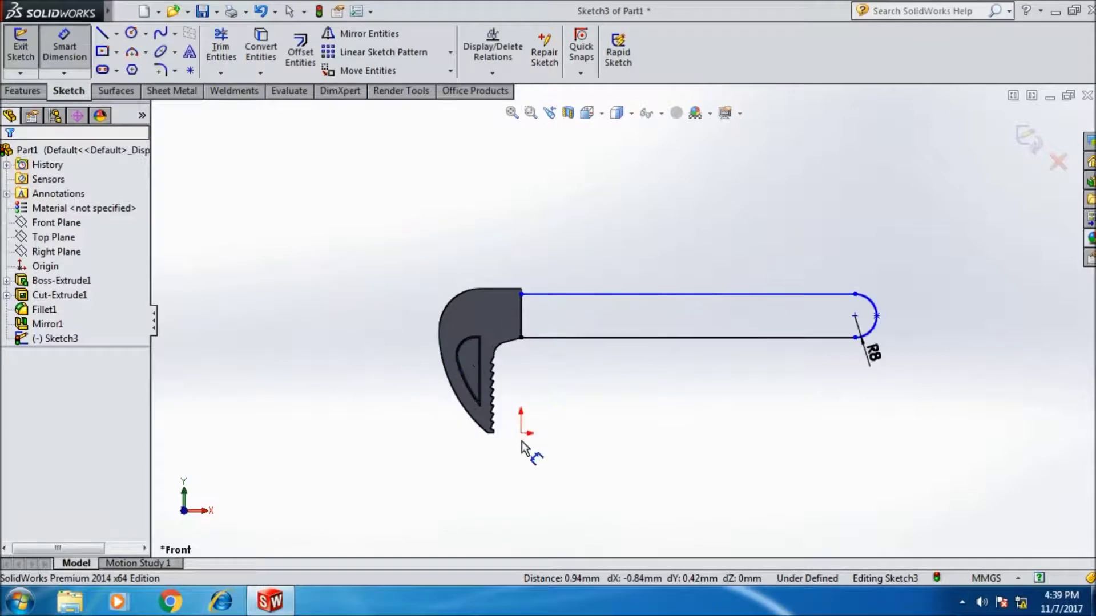
left_click(524, 330)
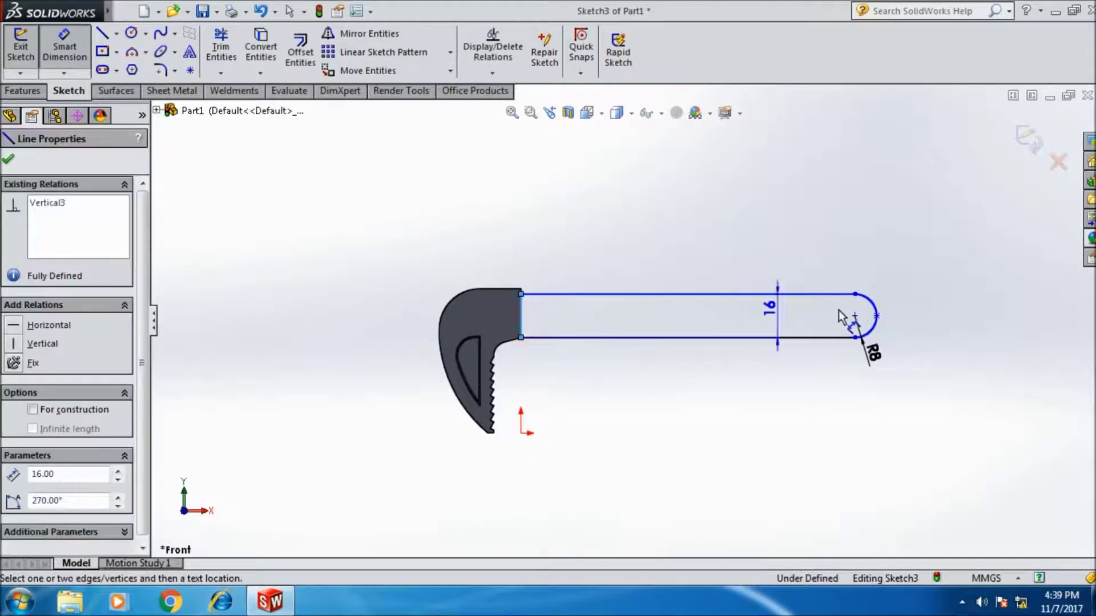
left_click(877, 315)
left_click(713, 254)
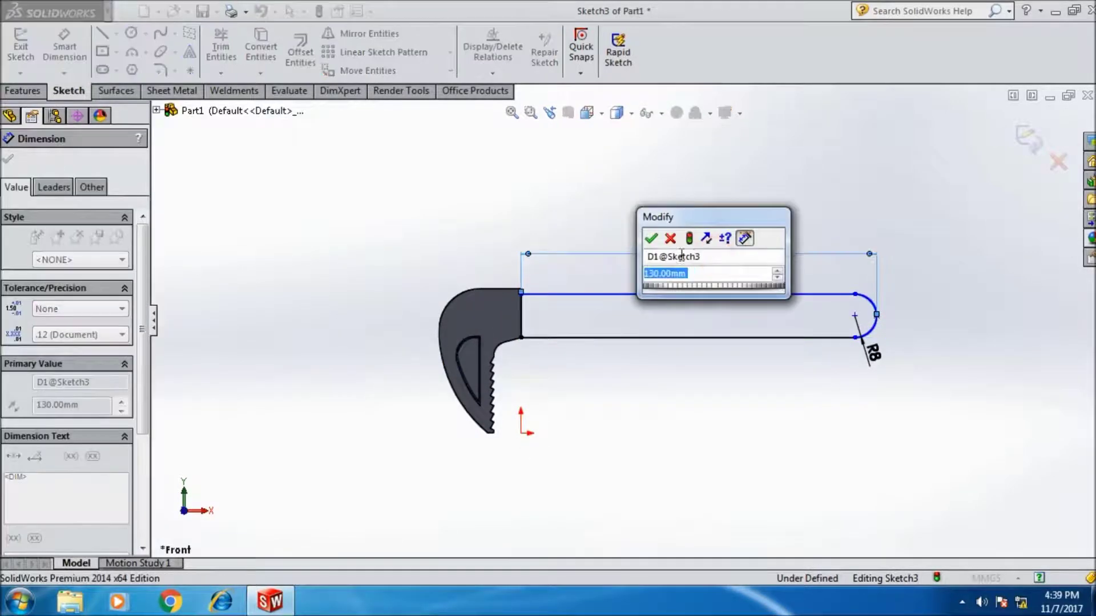
left_click(654, 240)
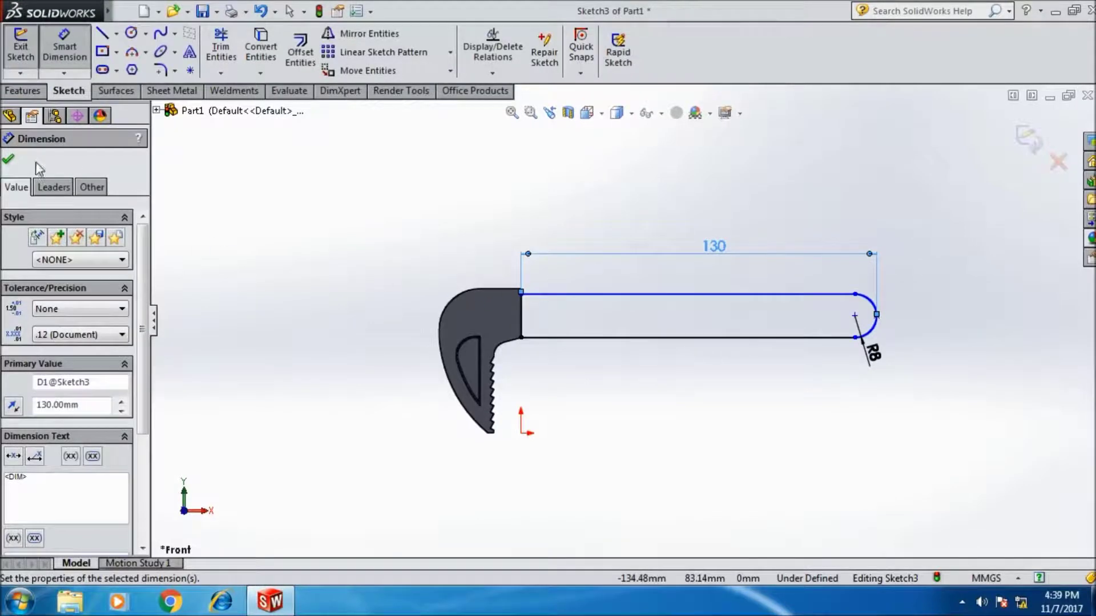
left_click(9, 162)
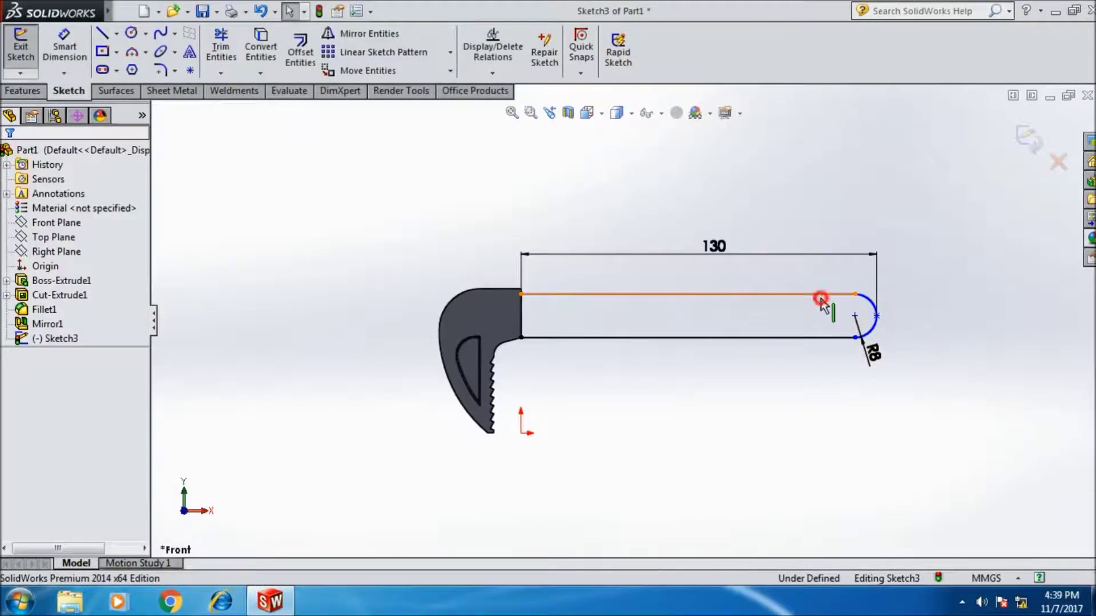
Make the R8 end arc tangent to the handle's top line.
left_click(825, 295)
left_click(869, 305, "ctrl")
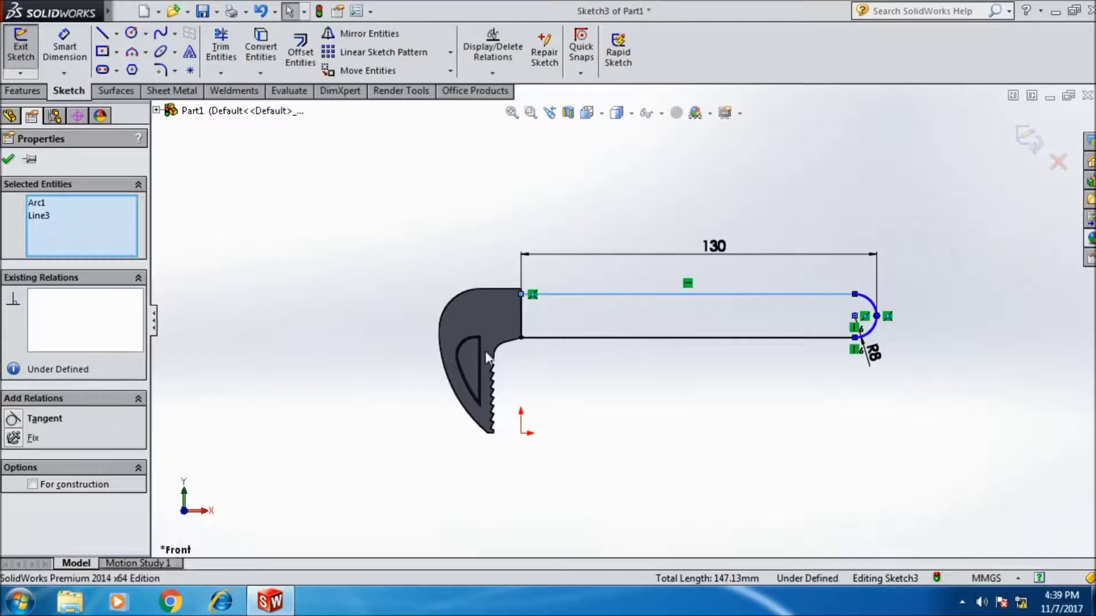
left_click(15, 420)
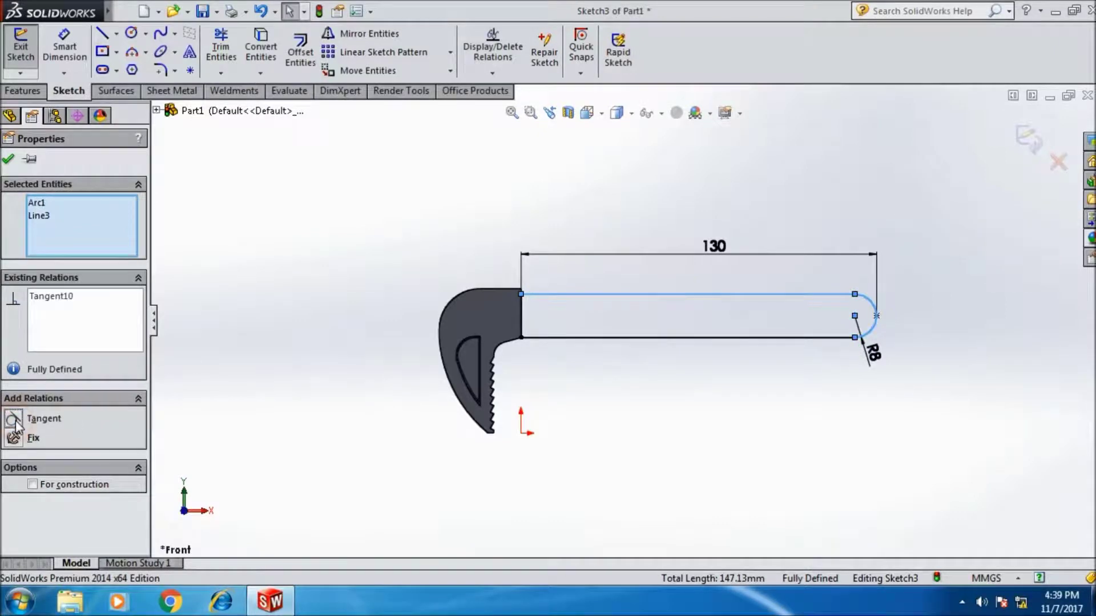
left_click(6, 161)
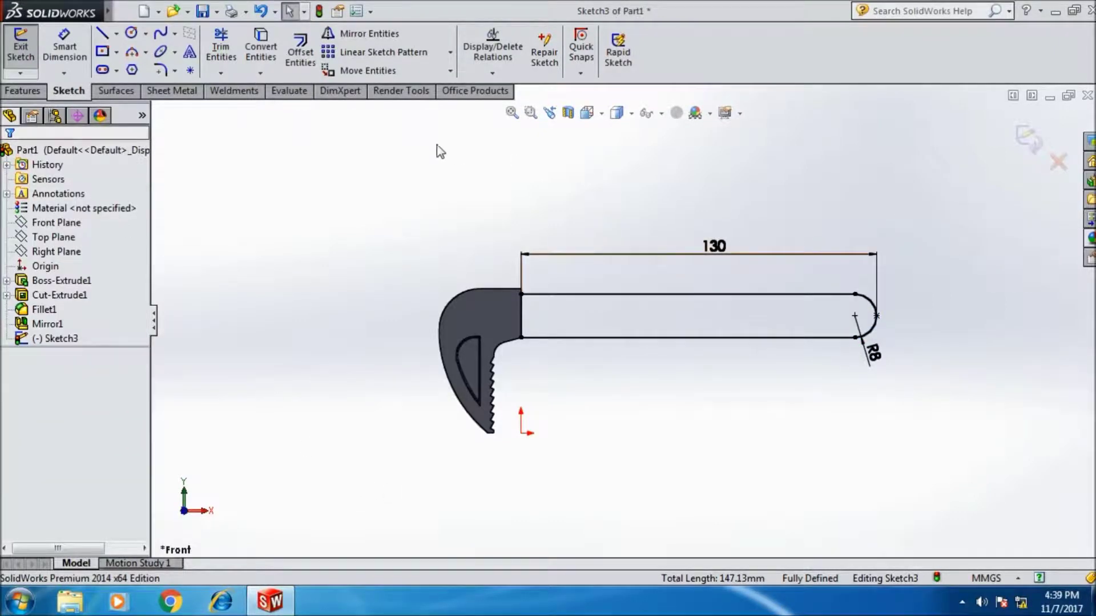
Try an offset dimension between the jaw's top edge and handle line, then discard it as redundant.
left_click(77, 45)
scroll(523, 291, "down", 5)
scroll(516, 288, "down", 3)
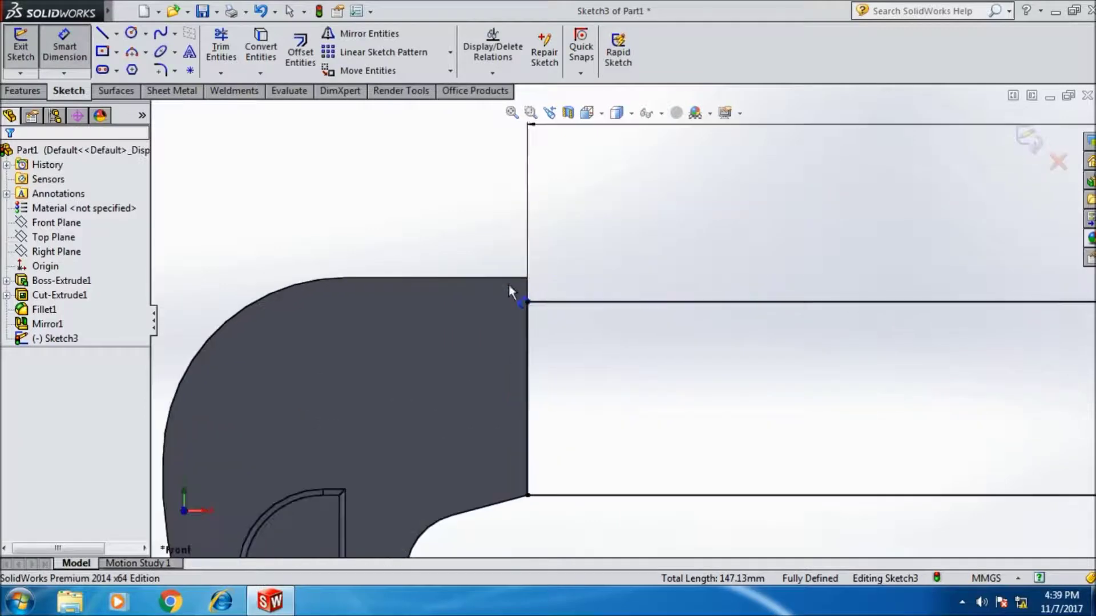
left_click(508, 278)
left_click(547, 302)
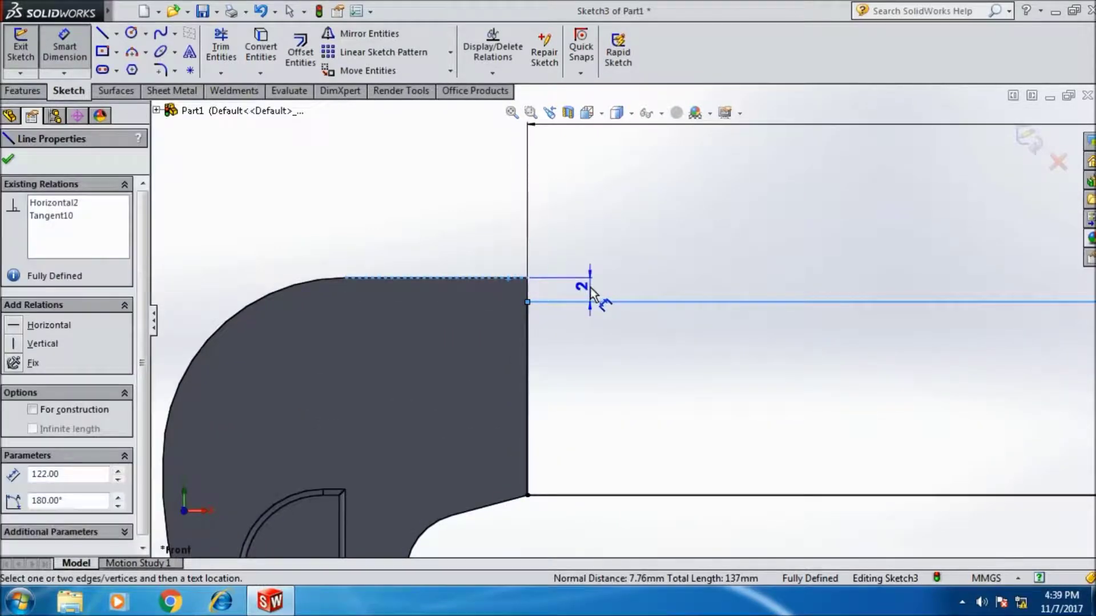
left_click(583, 315)
left_click(606, 419)
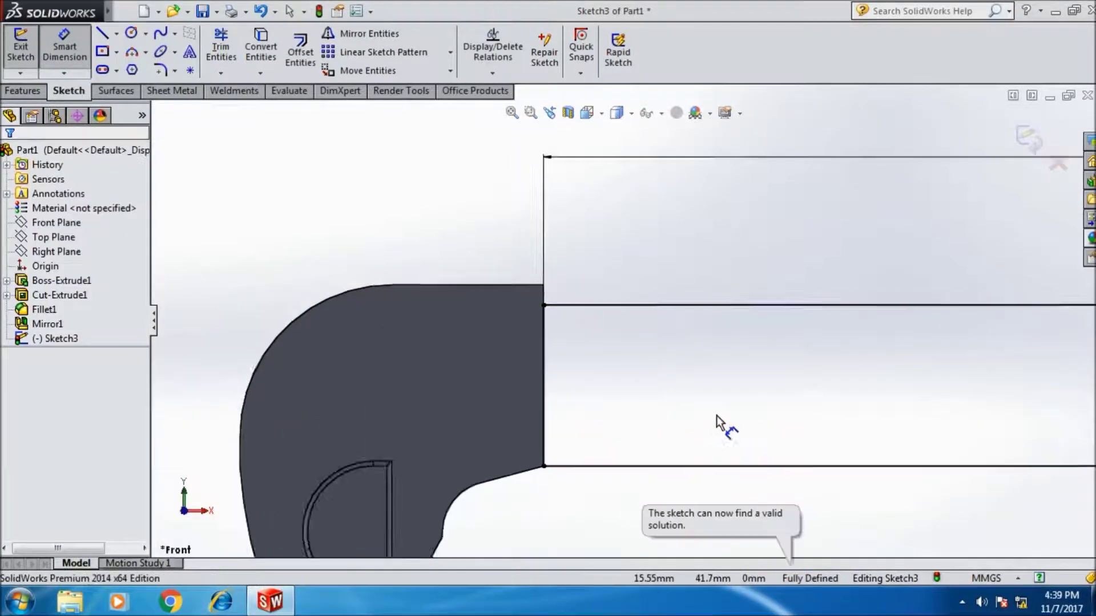
scroll(725, 417, "up", 5)
scroll(743, 409, "up", 3)
scroll(868, 323, "down", 1)
scroll(869, 323, "down", 1)
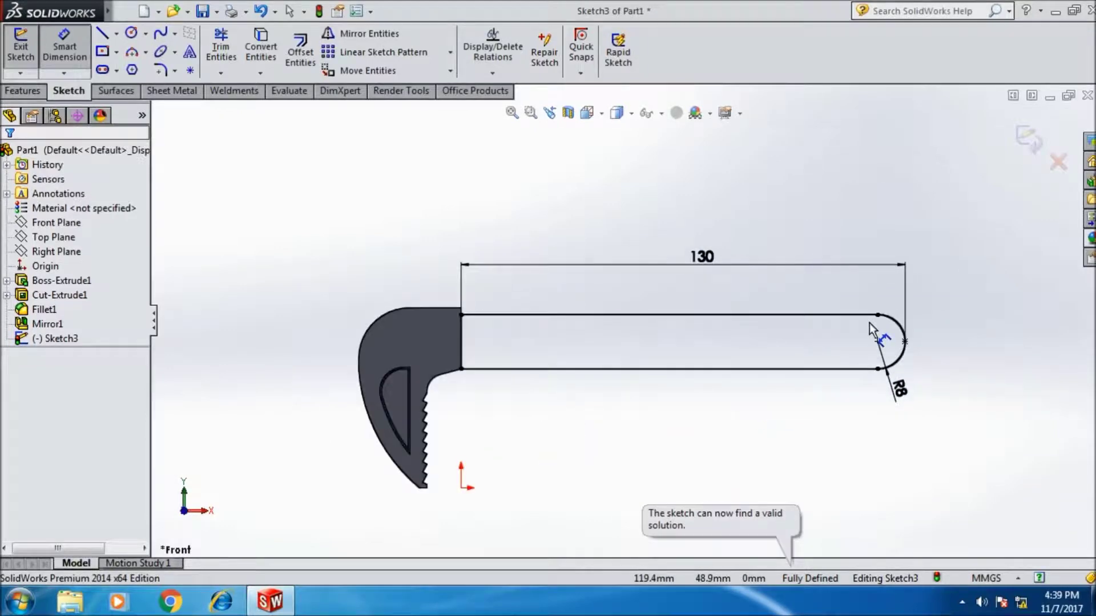
Extrude the handle sketch 10 mm Mid Plane, then view the part from the right side.
left_click(35, 57)
left_click(27, 52)
mouse_move(1002, 338)
middle_mouse_down()
mouse_move(937, 355)
mouse_move(898, 391)
mouse_move(897, 409)
middle_mouse_up()
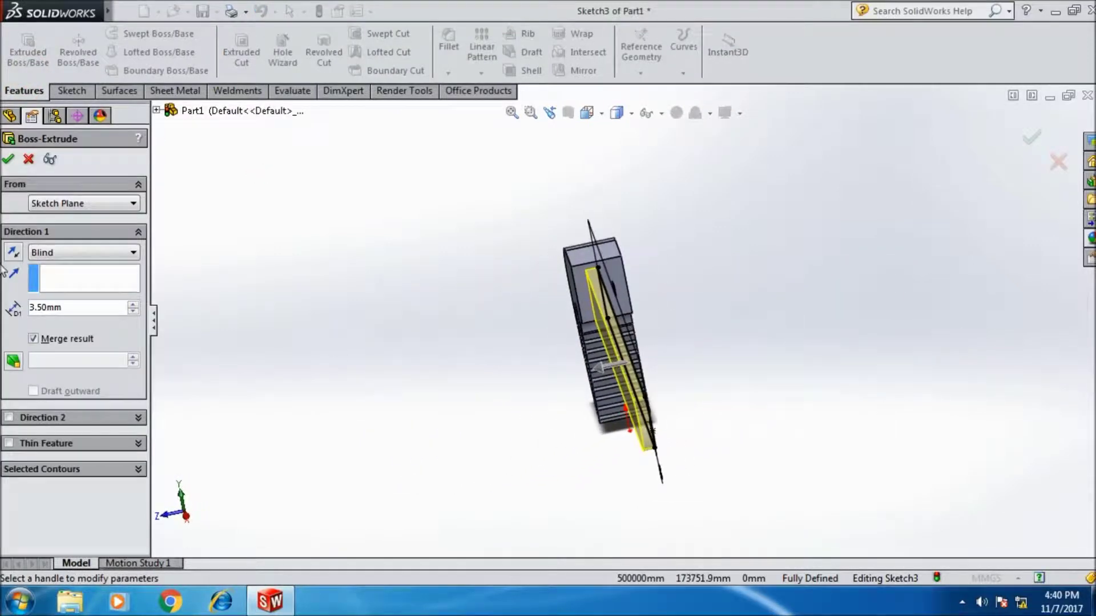
left_click(71, 255)
left_click(72, 333)
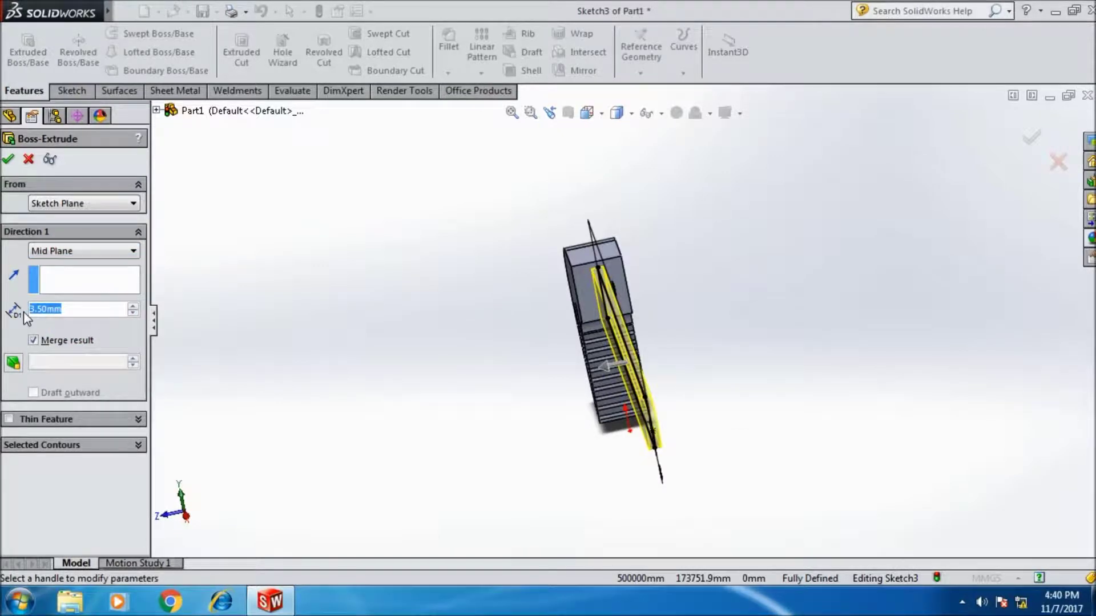
type("10")
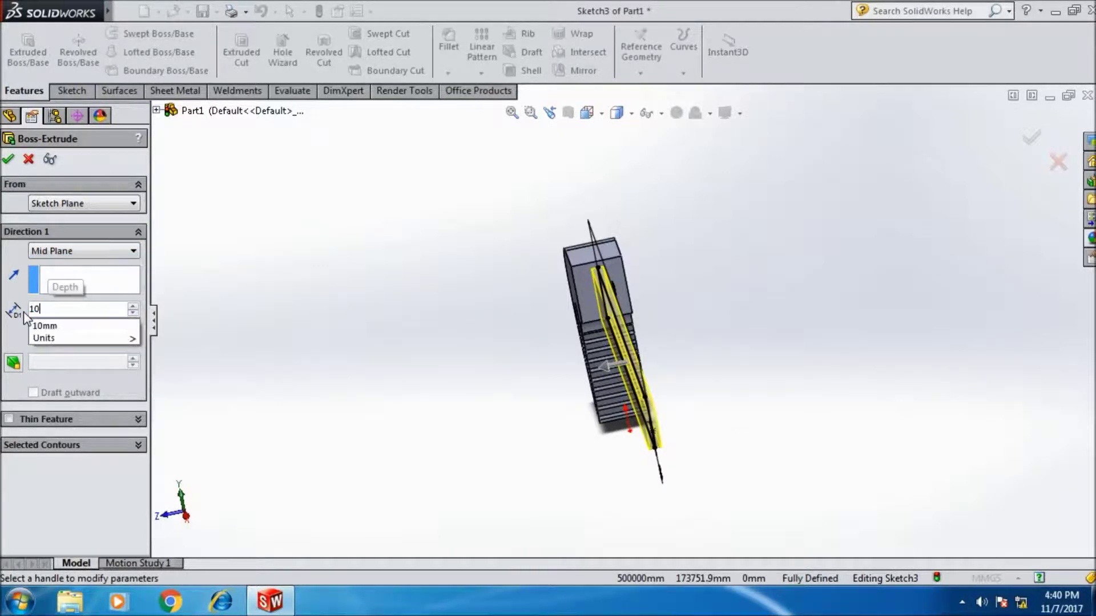
key("Return")
left_click(8, 159)
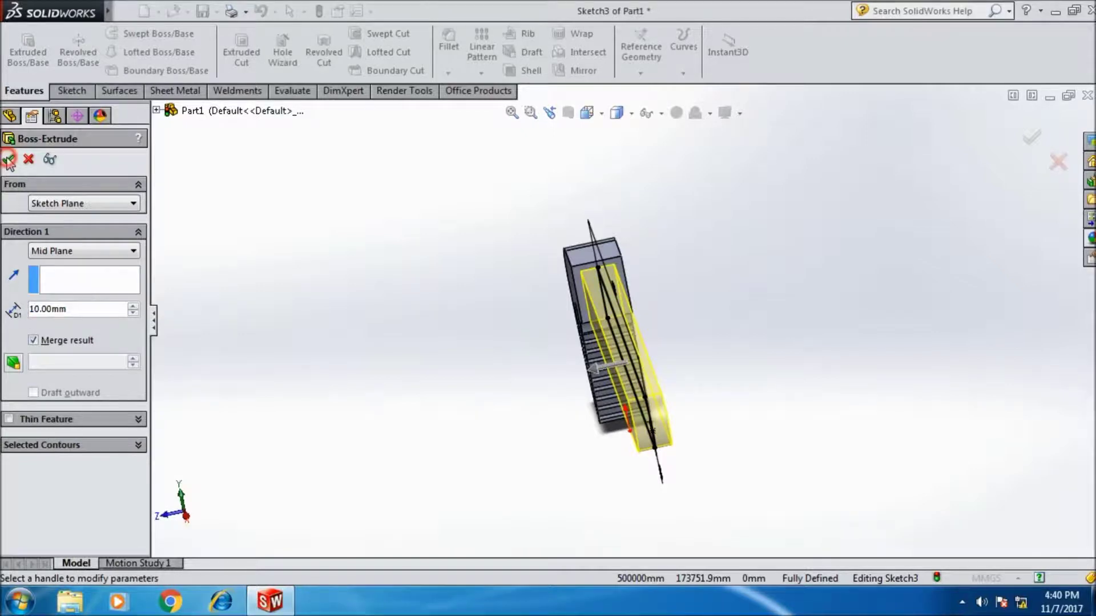
mouse_move(348, 317)
middle_mouse_down()
mouse_move(390, 363)
mouse_move(310, 386)
mouse_move(360, 352)
middle_mouse_up()
key("space")
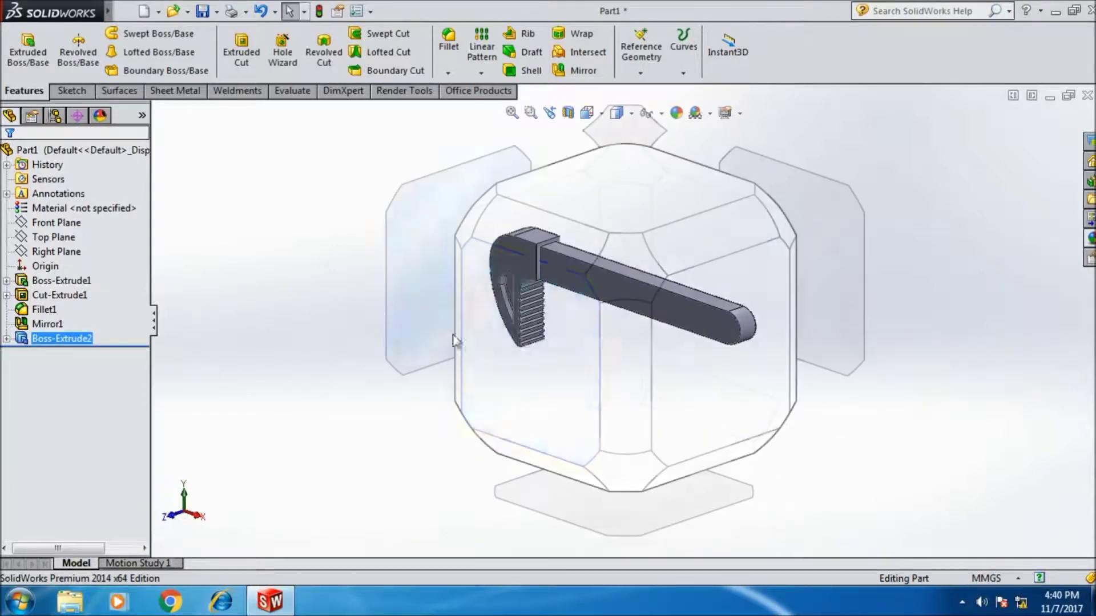
left_click(749, 257)
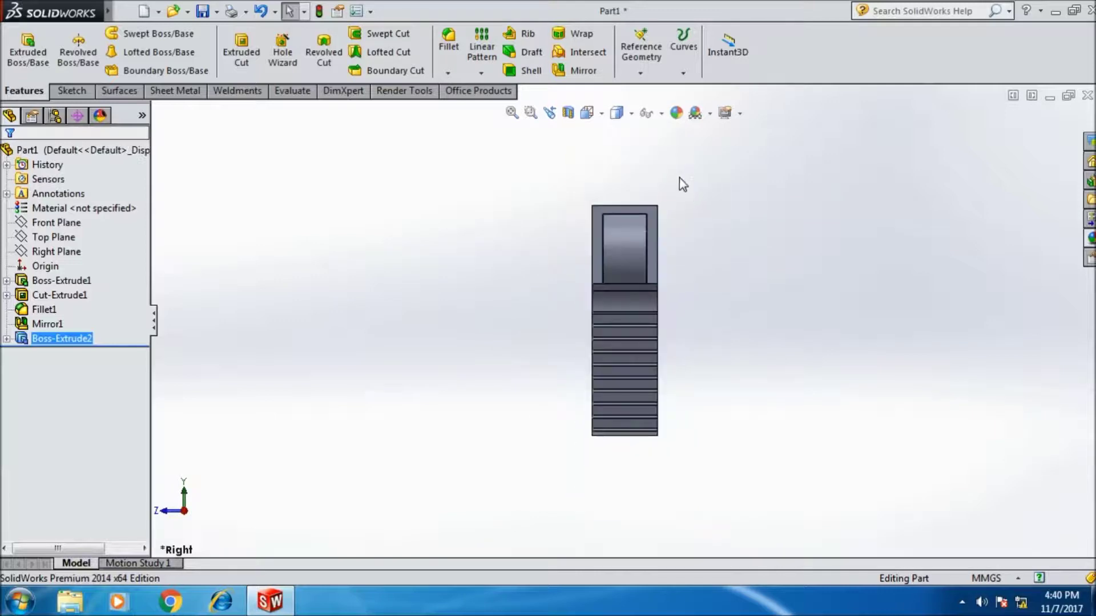
Start a sketch on the jaw's end face and draw a three-point arc across the slot.
left_click(522, 300)
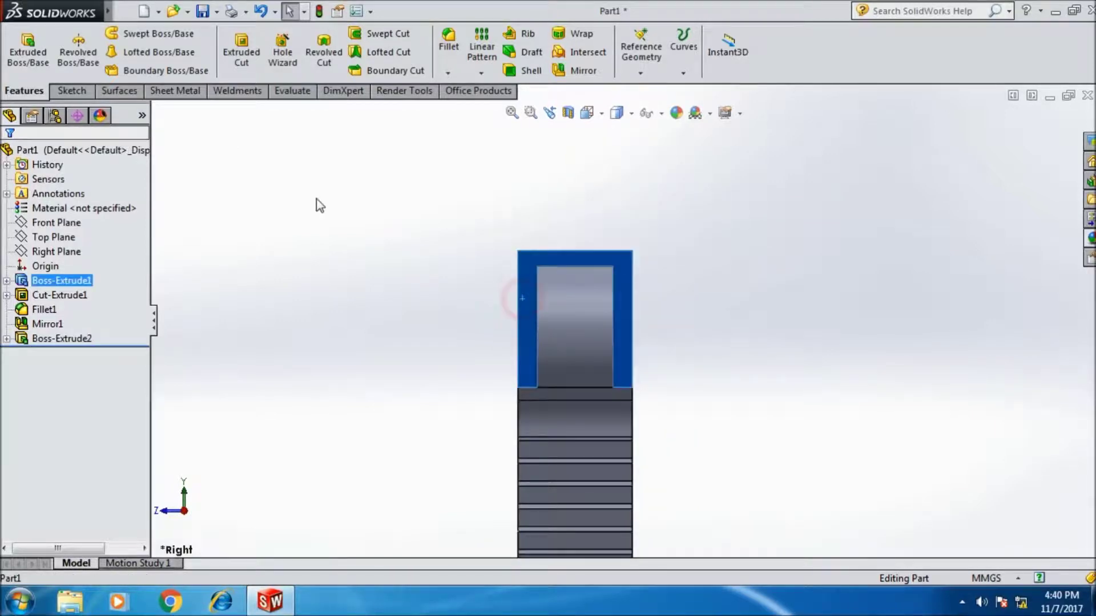
left_click(69, 91)
left_click(17, 68)
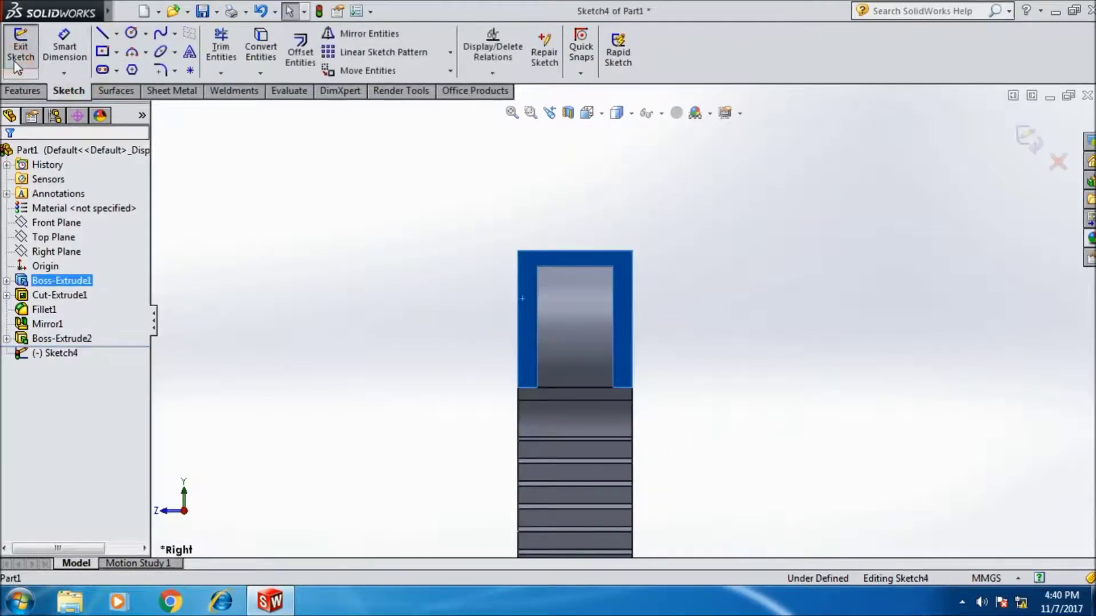
left_click(131, 55)
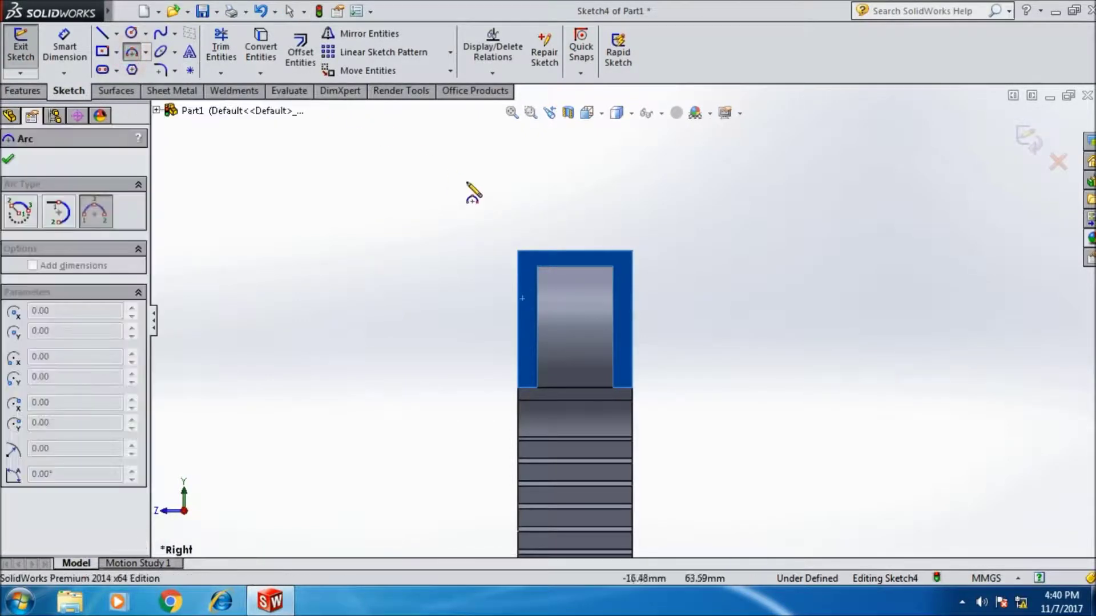
key("Escape")
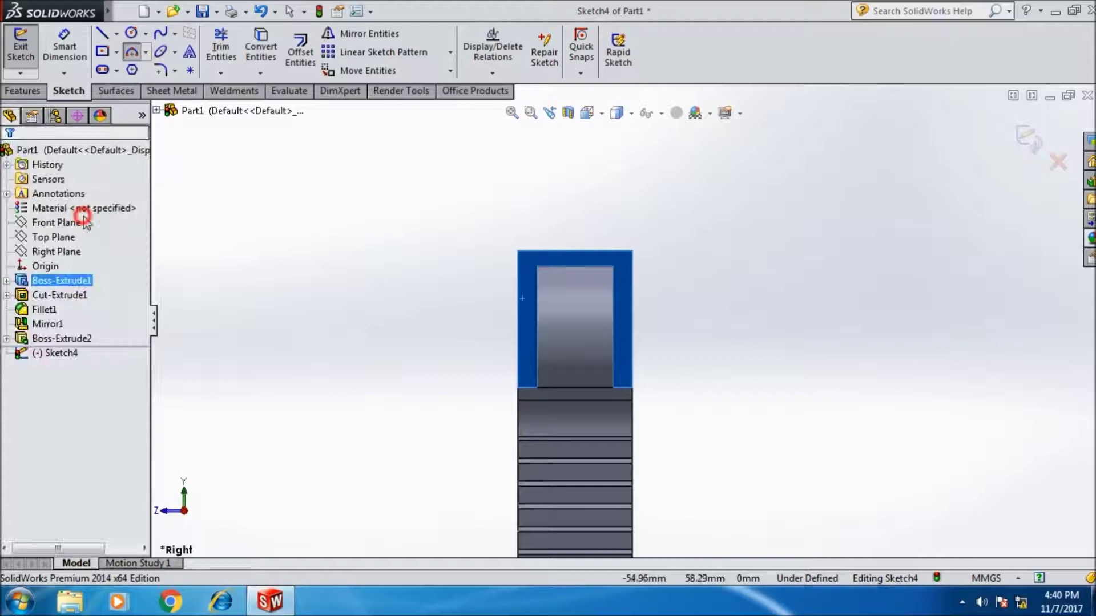
left_click(132, 57)
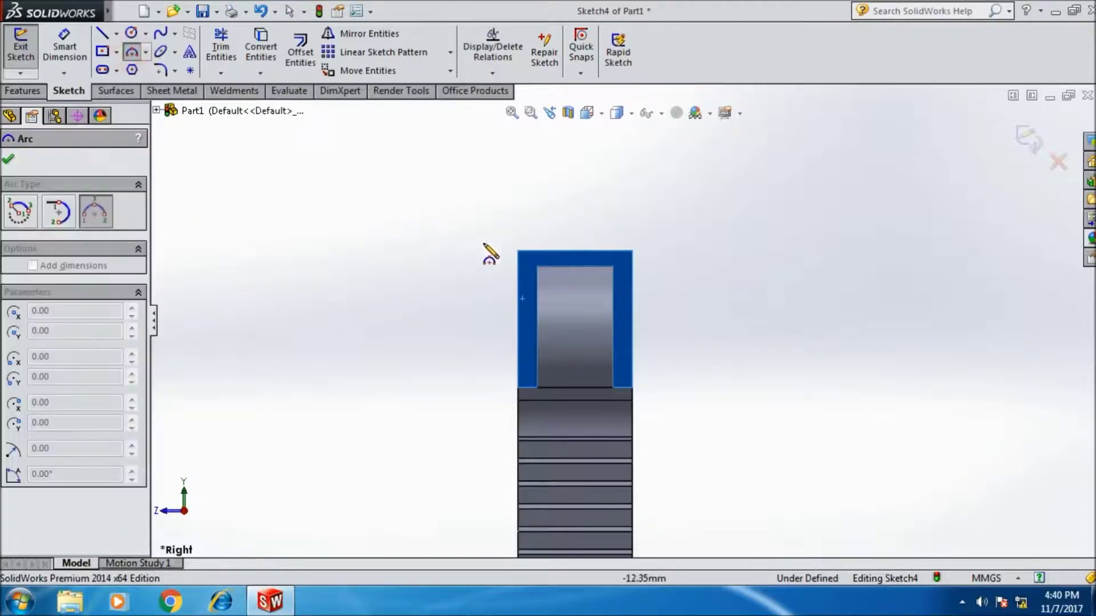
left_click(536, 292)
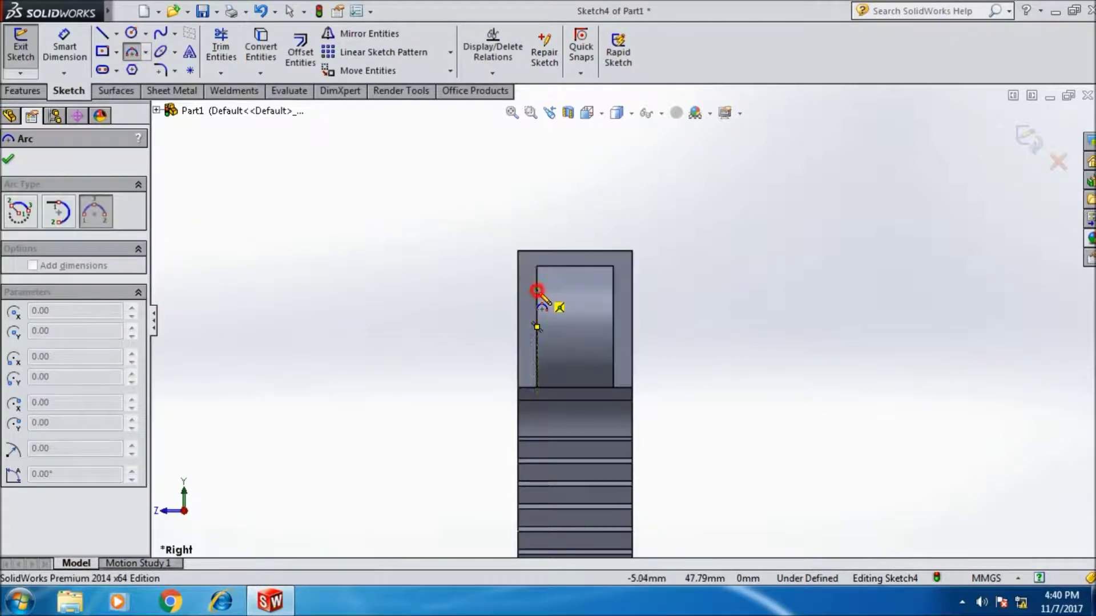
left_click(614, 292)
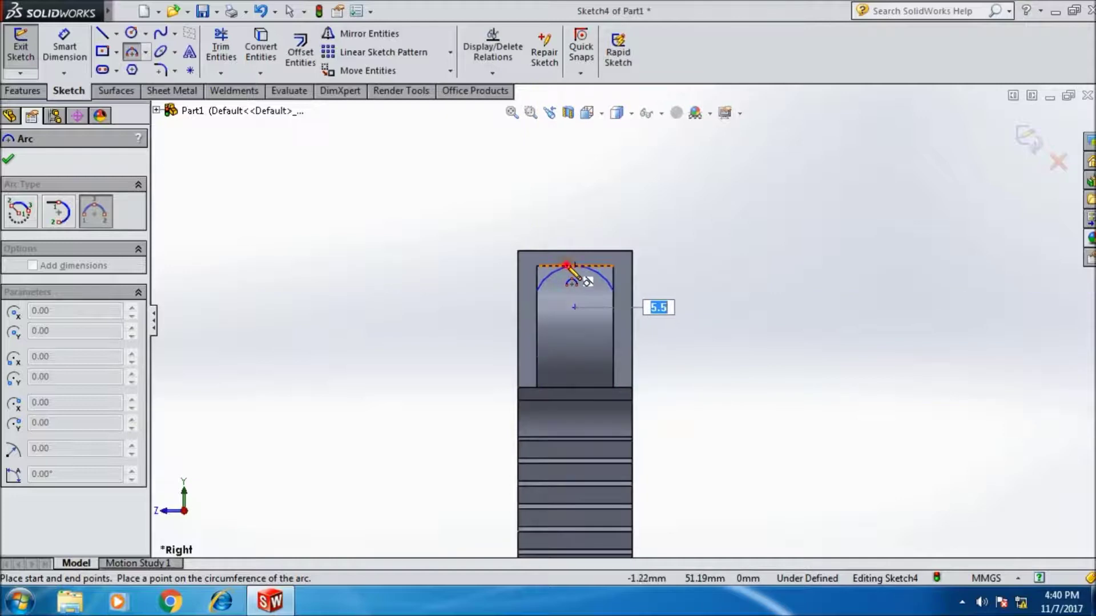
left_click(567, 266)
key("Escape")
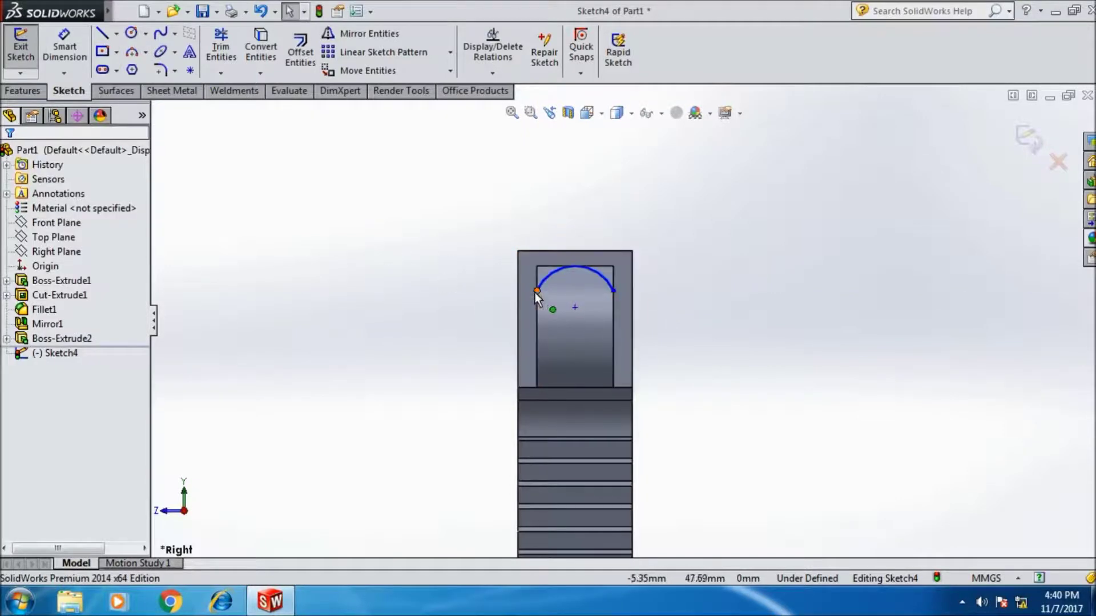
Place the arc endpoints on the slot's side edges and make the arc tangent to its top edge.
left_click(536, 291)
left_click(27, 439)
left_click(8, 159)
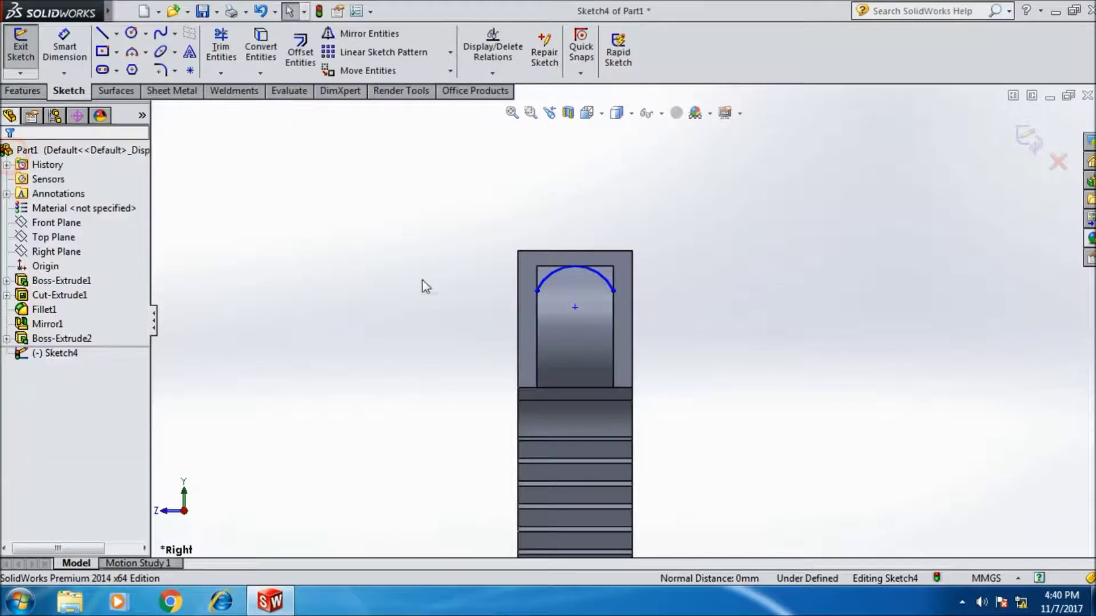
left_click(614, 290)
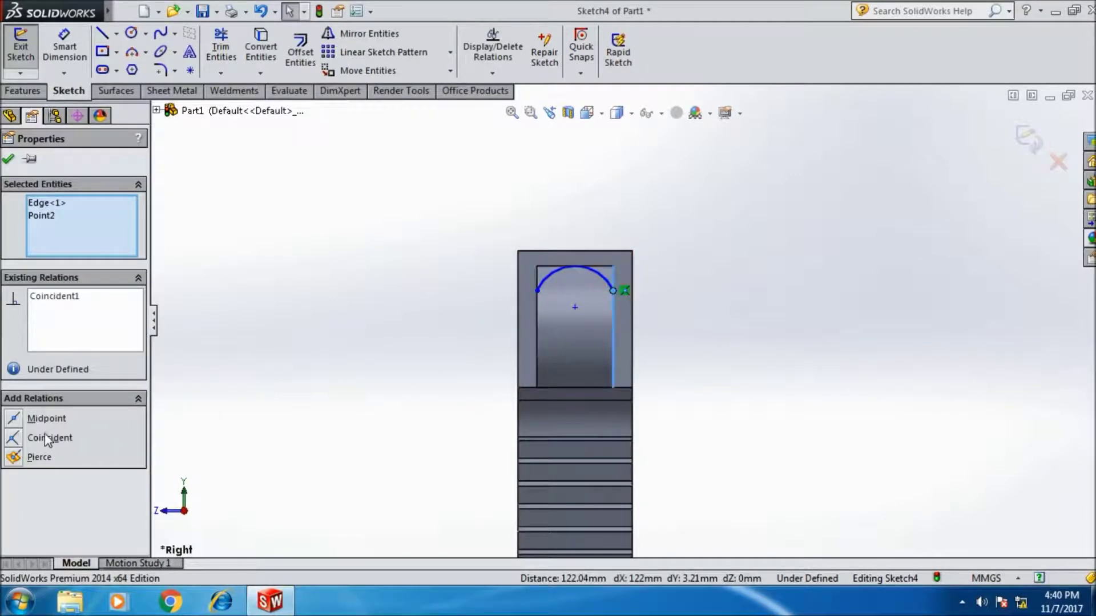
left_click(9, 159)
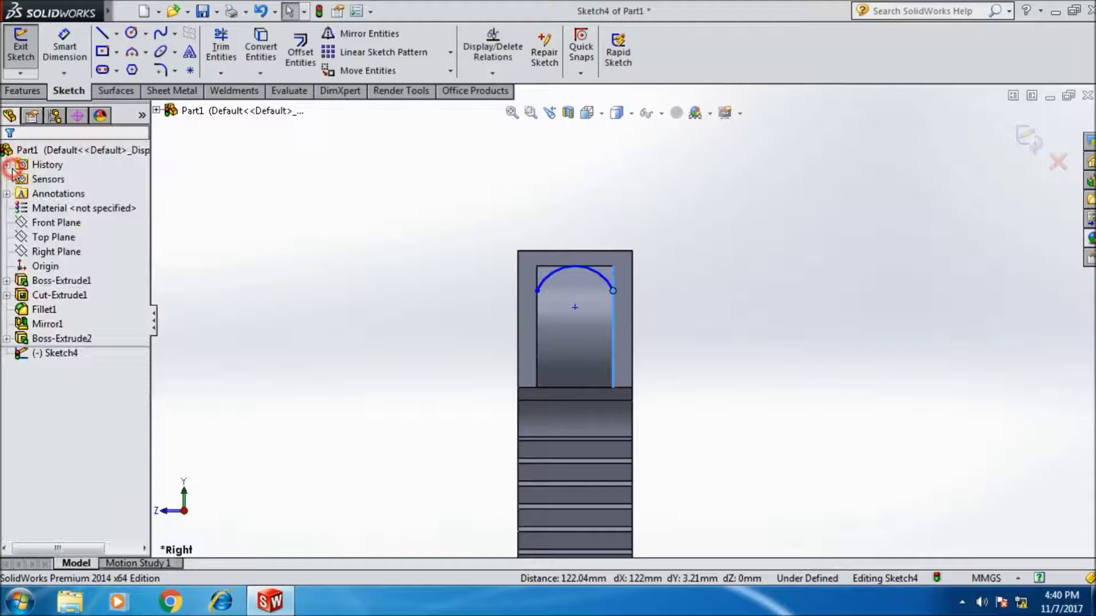
left_click(557, 271)
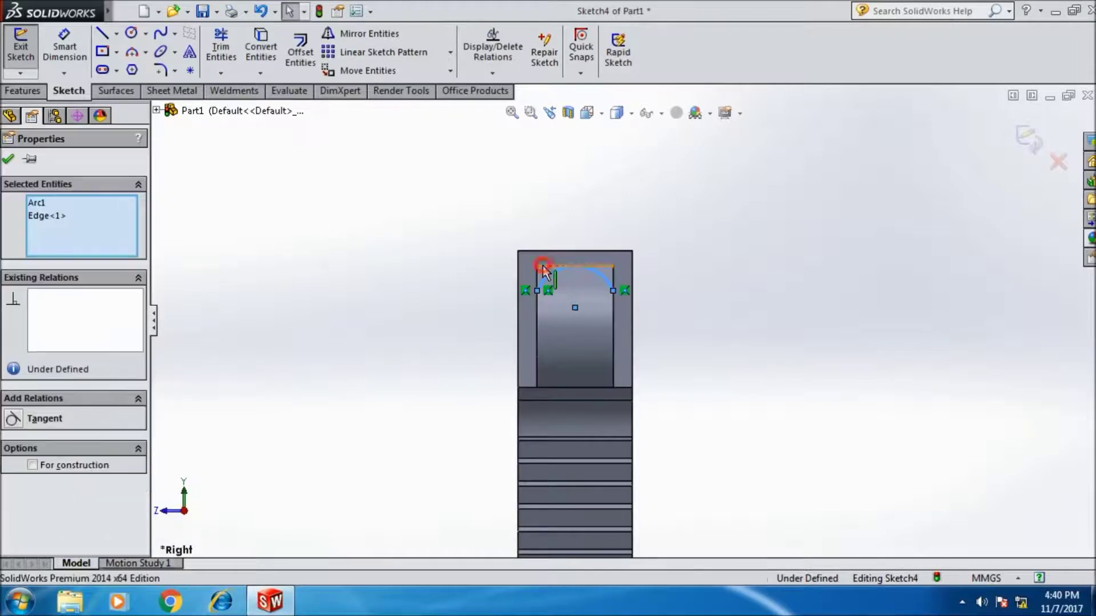
left_click(44, 419)
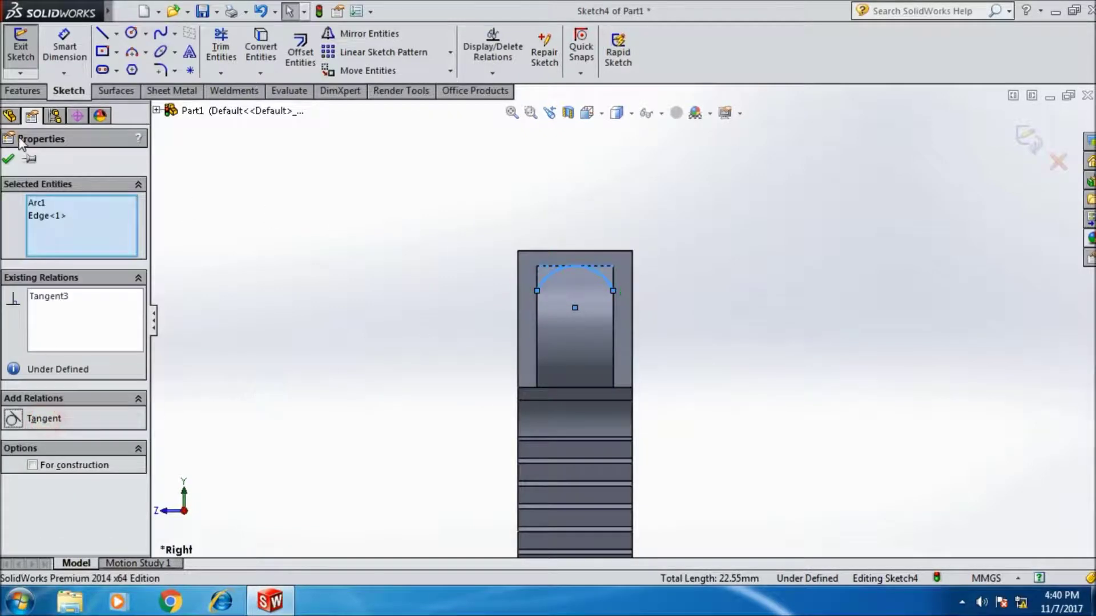
left_click(8, 161)
Dimension the arc radius at 8 mm.
left_click(47, 42)
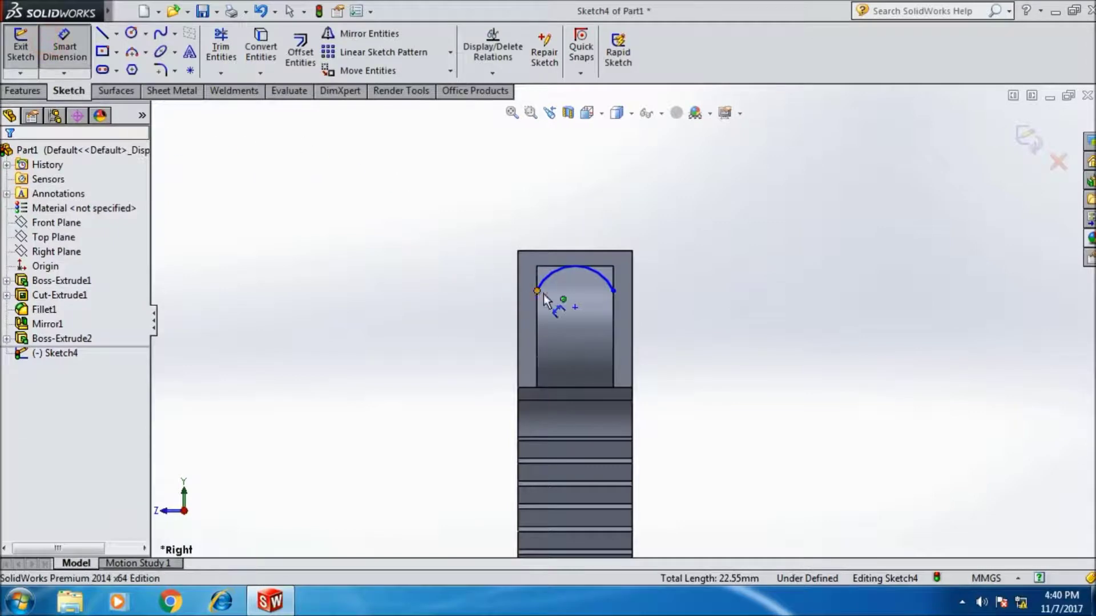
left_click(554, 275)
left_click(491, 210)
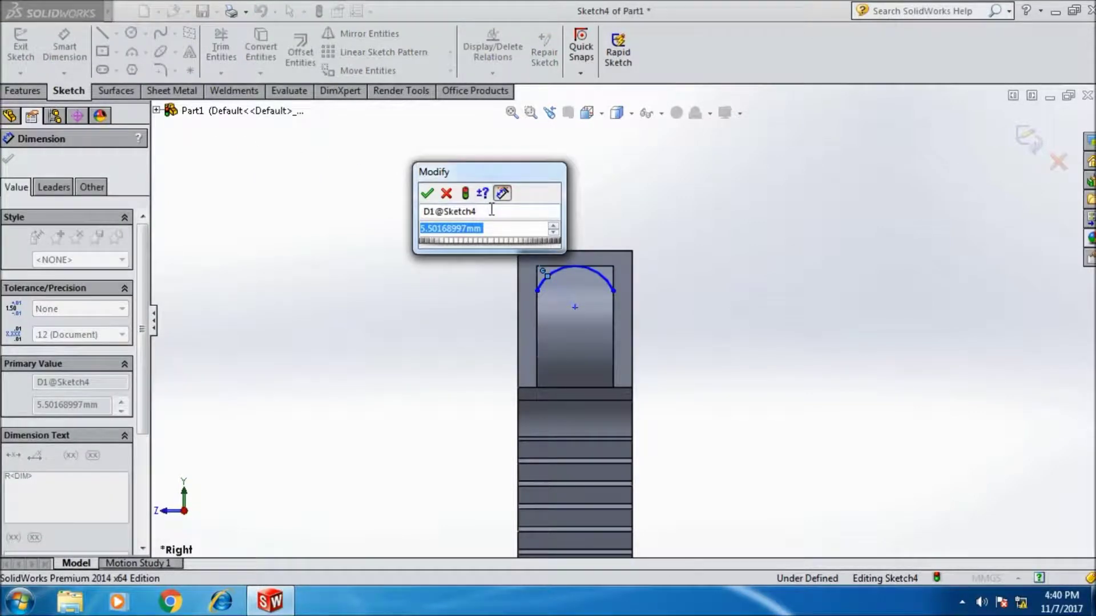
type("8")
key("Return")
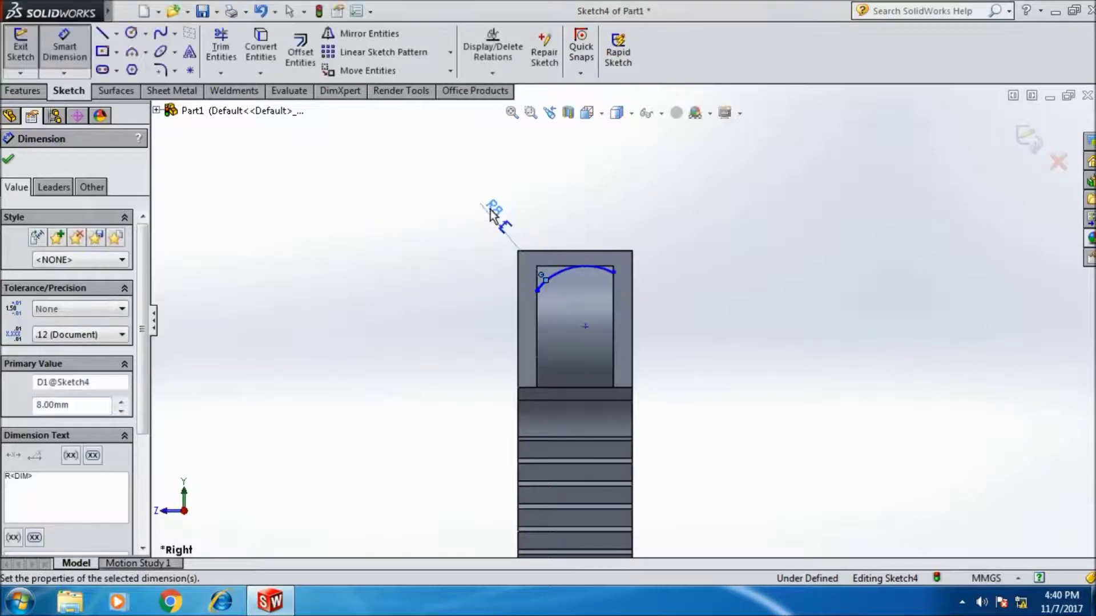
left_click(8, 159)
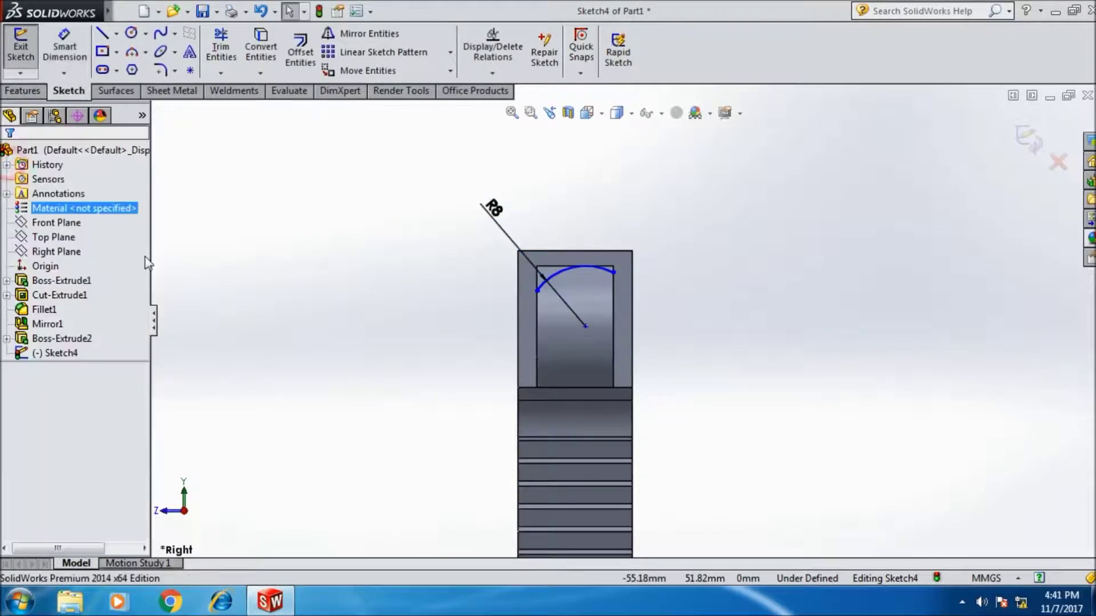
Make the arc endpoints horizontal and add an infinite horizontal construction centerline through the arc centre.
left_click(537, 290)
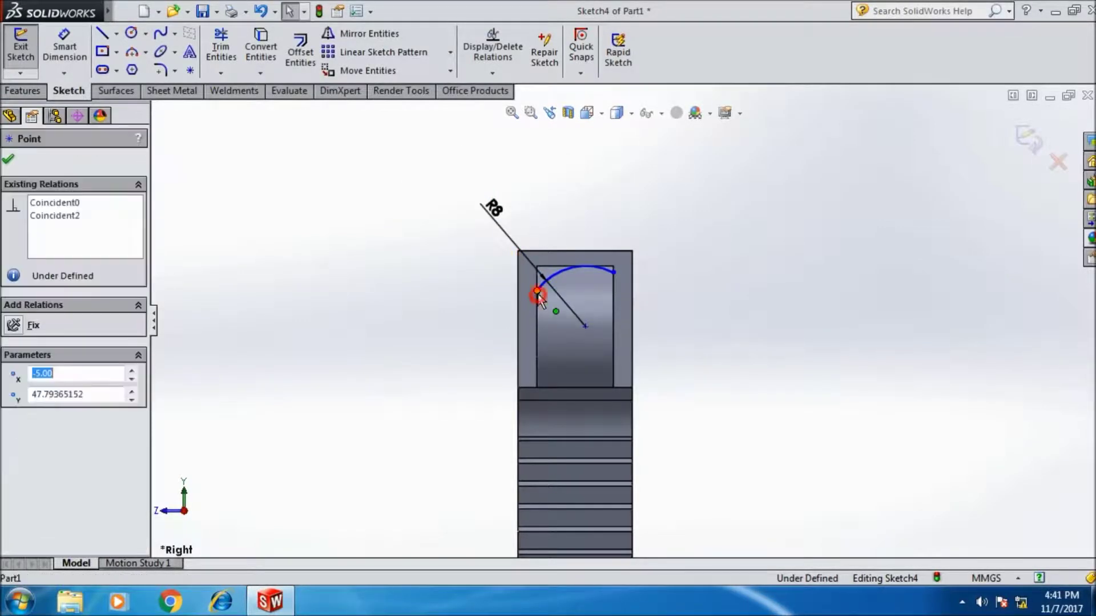
left_click(611, 272, "ctrl")
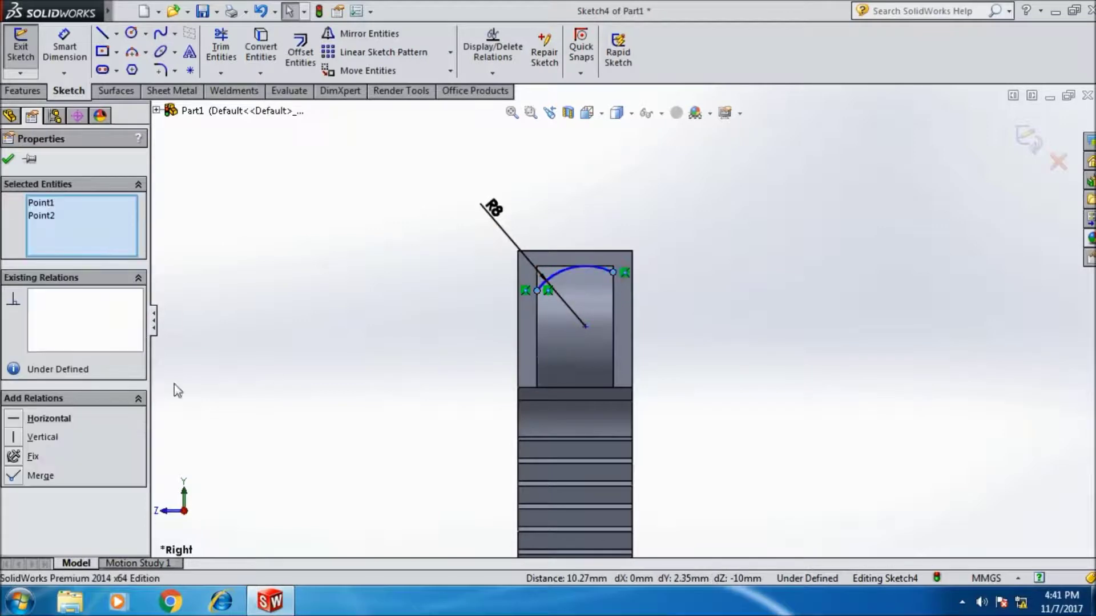
left_click(26, 423)
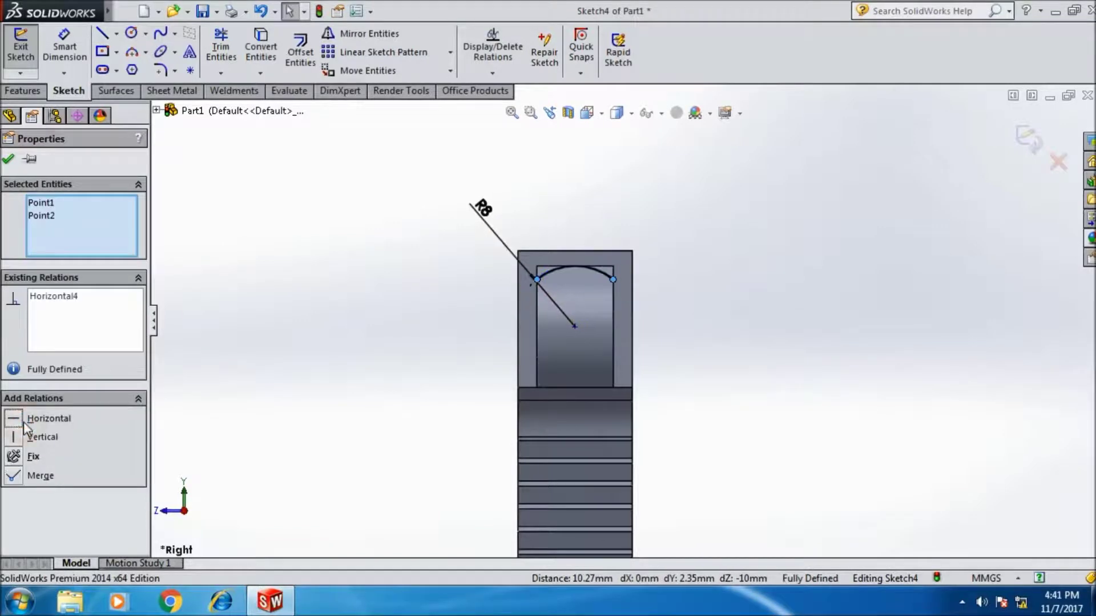
left_click(10, 159)
left_click(103, 35)
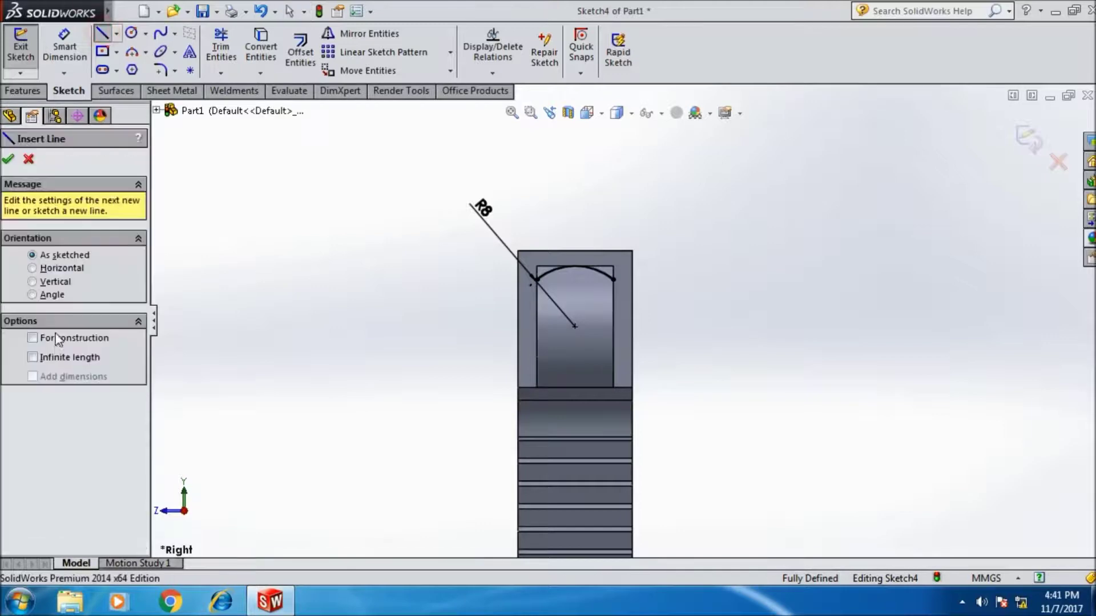
left_click(64, 359)
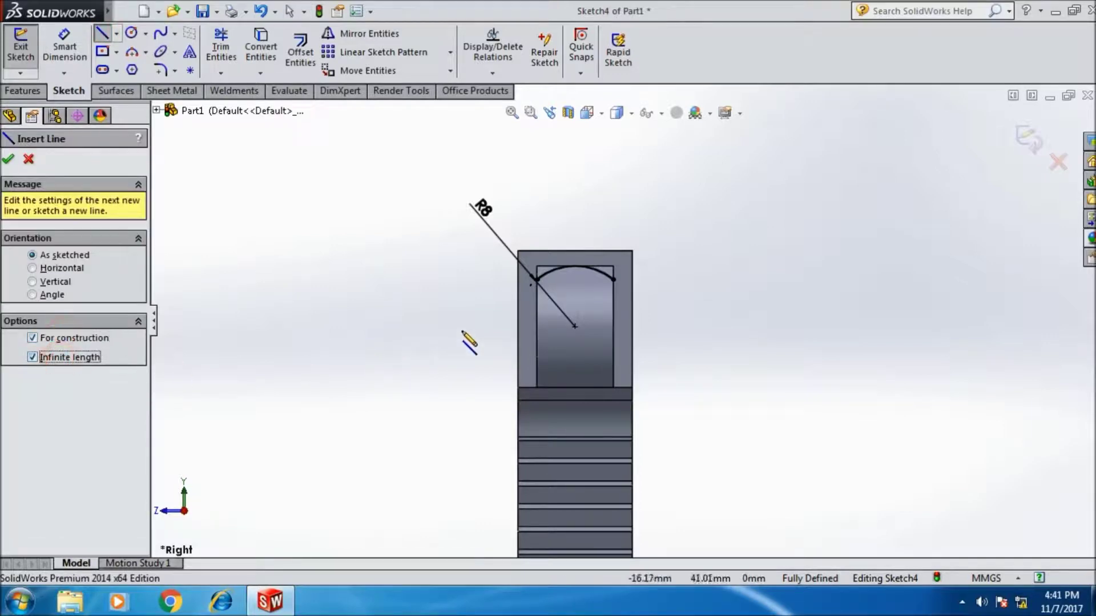
left_click_drag(536, 326, 477, 334)
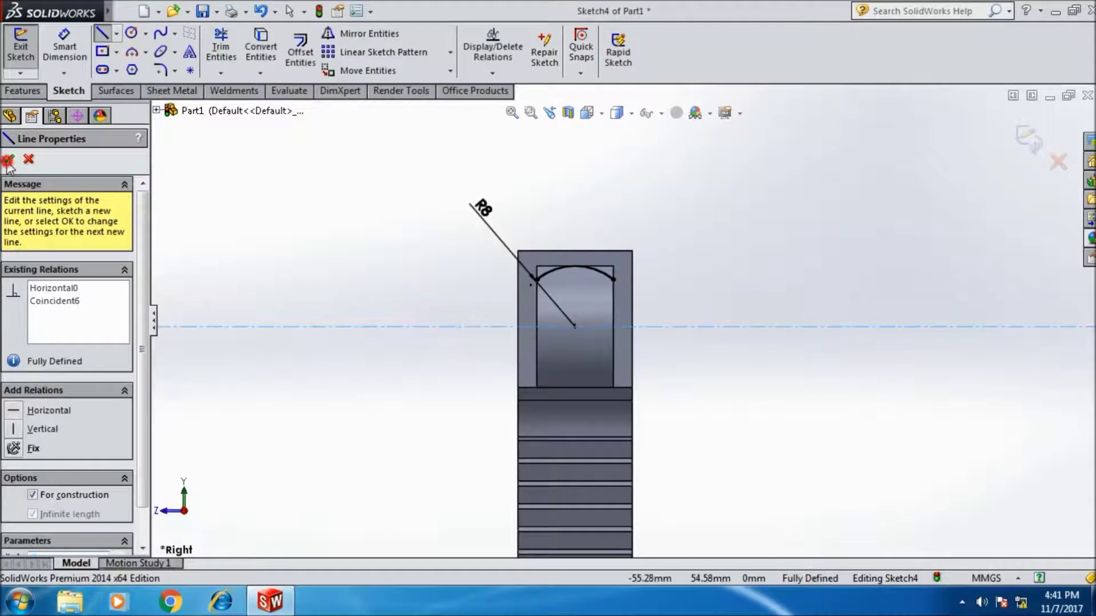
left_click(8, 161)
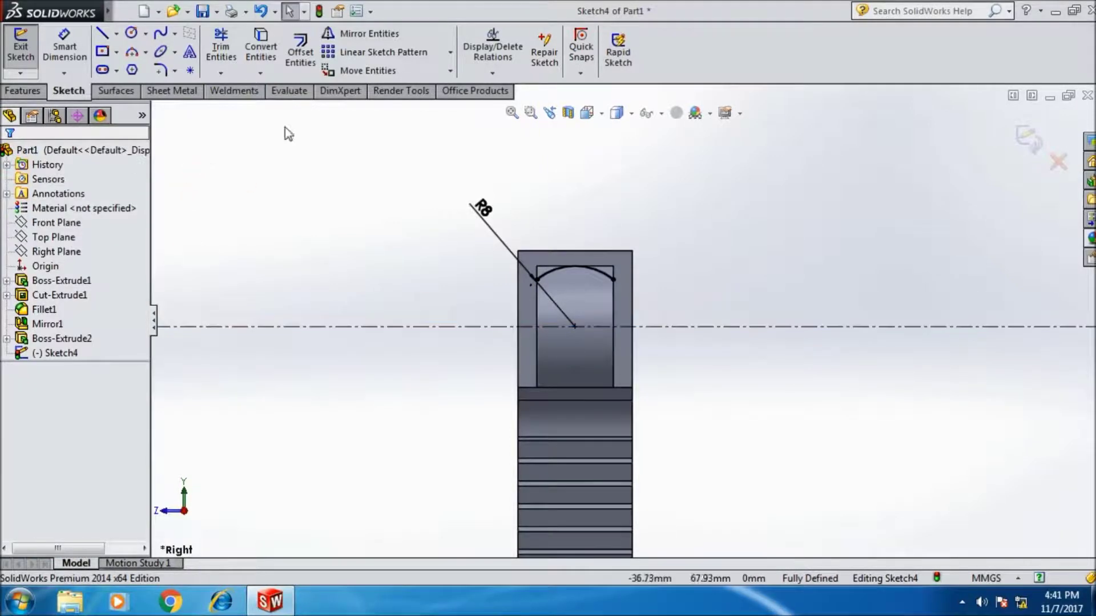
Mirror the top arc about the centerline and delete the conflicting R8 dimension.
left_click(365, 33)
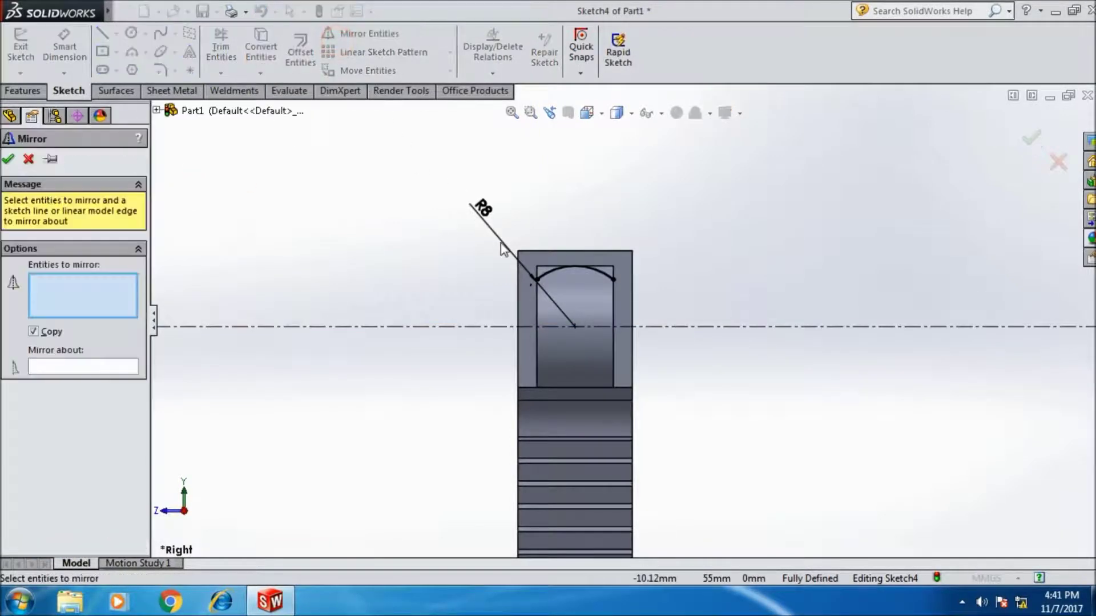
left_click(548, 272)
left_click(63, 371)
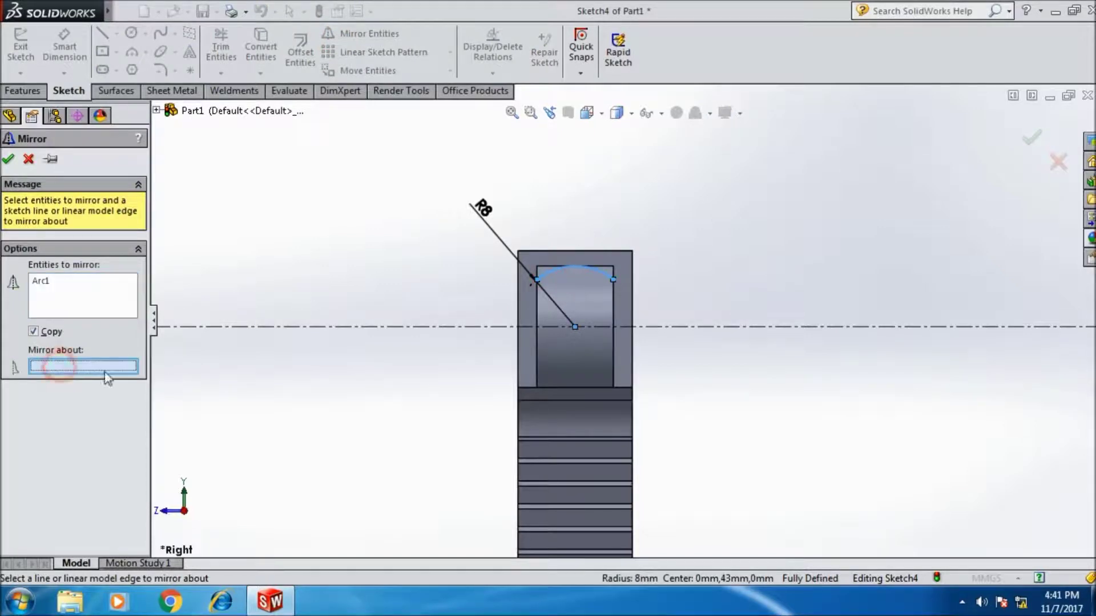
left_click(550, 326)
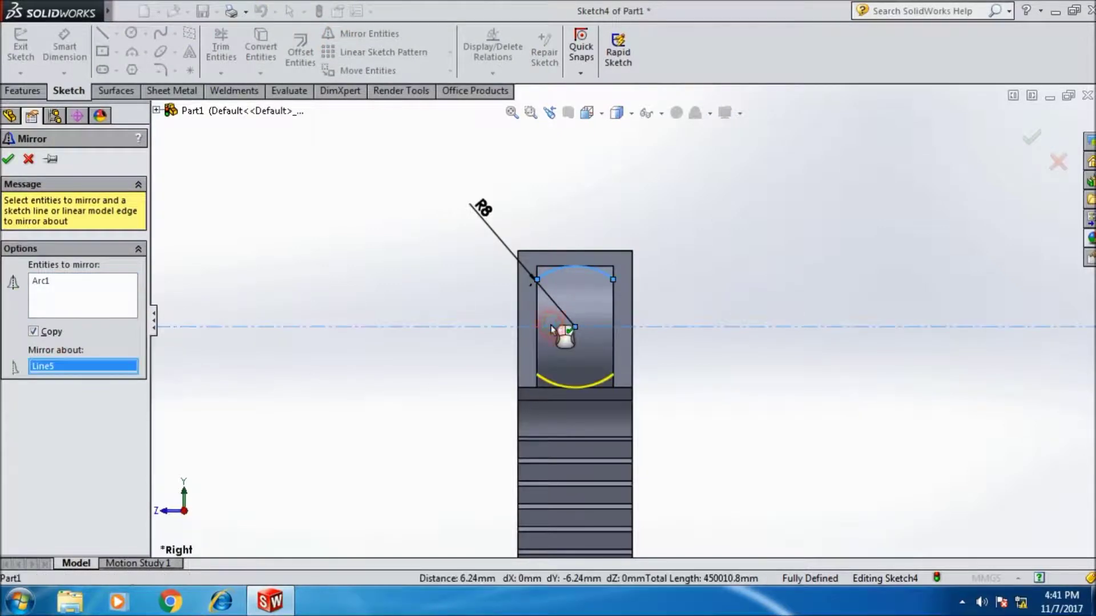
left_click(6, 161)
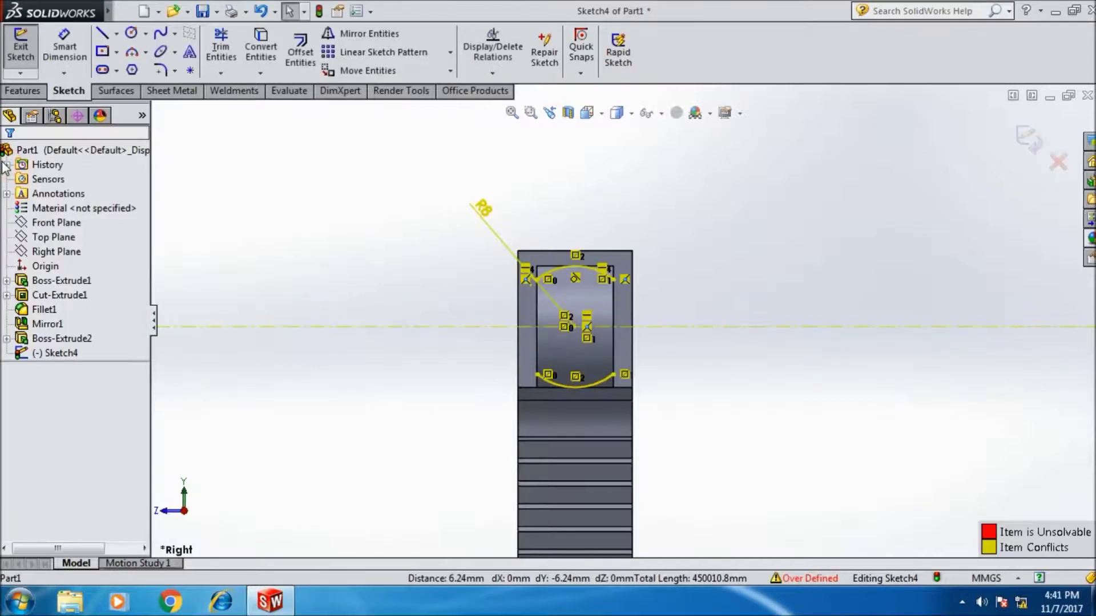
left_click(500, 227)
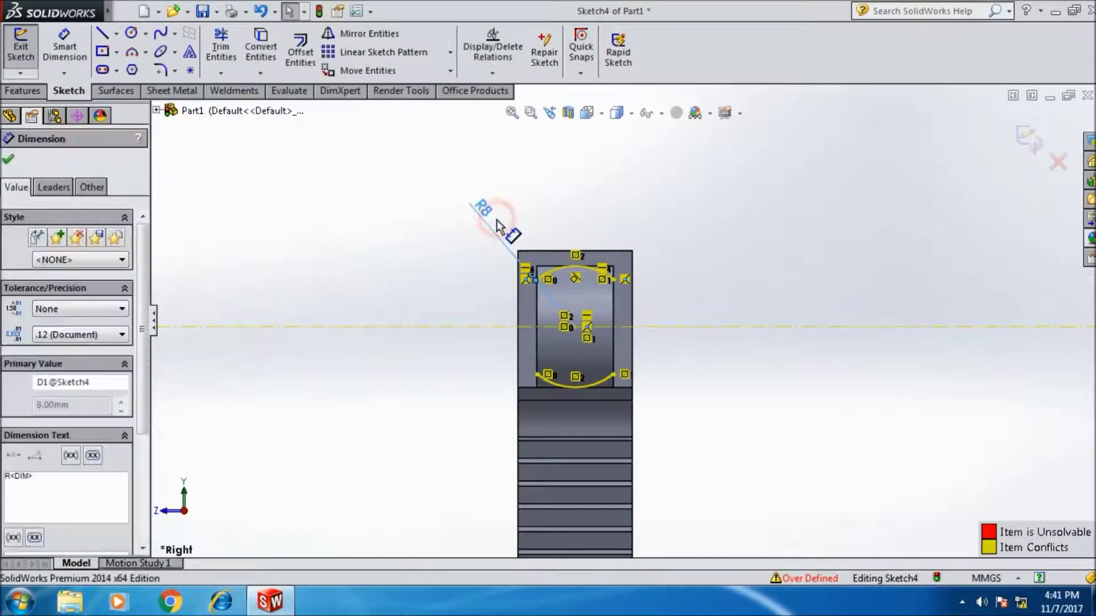
key("Delete")
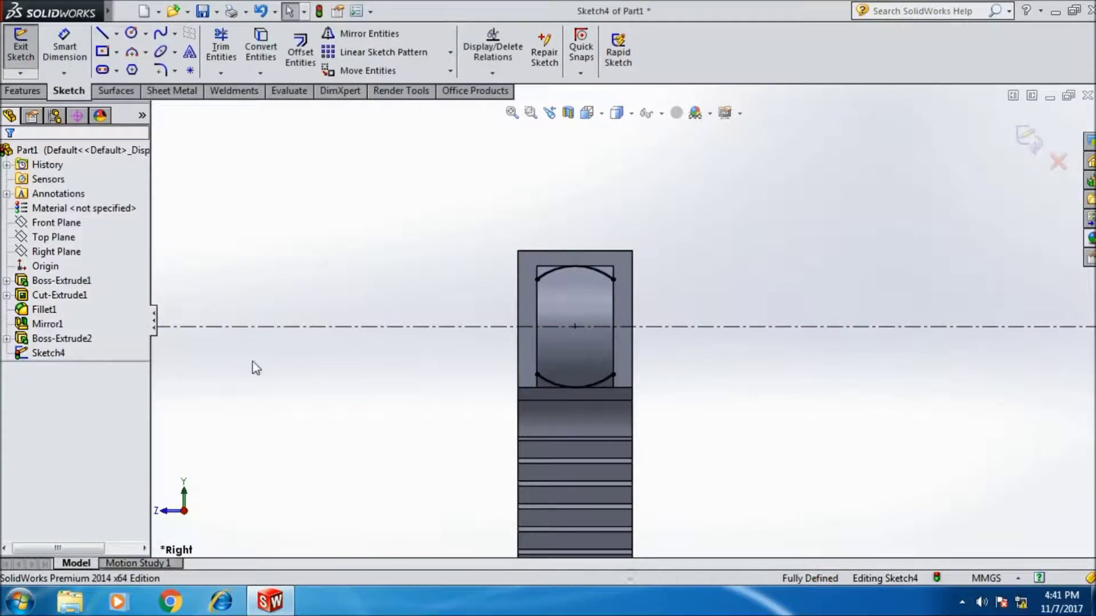
key("Right")
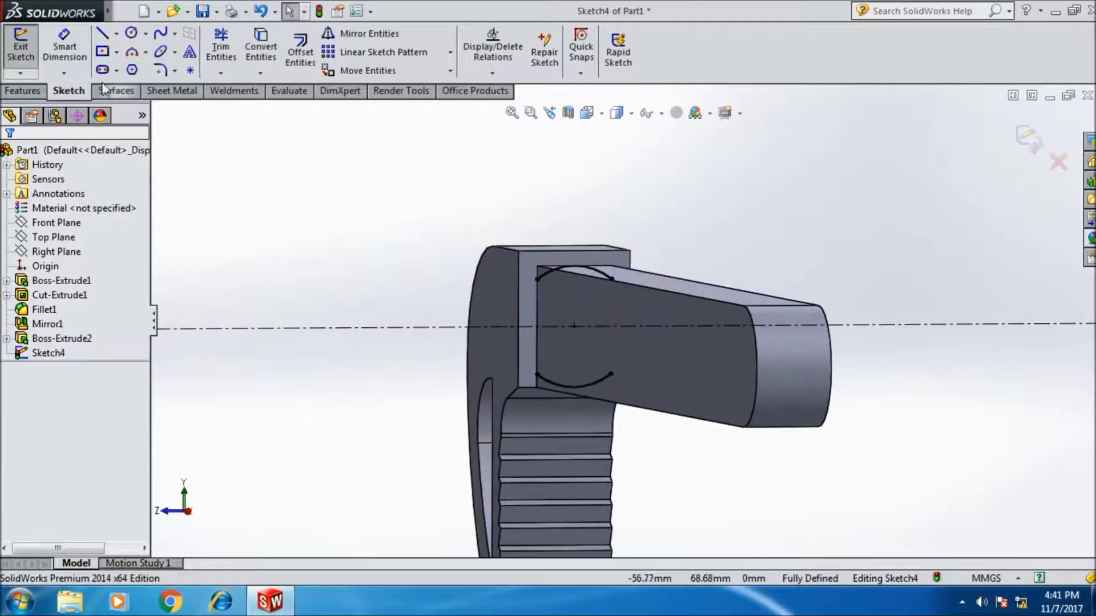
left_click(102, 35)
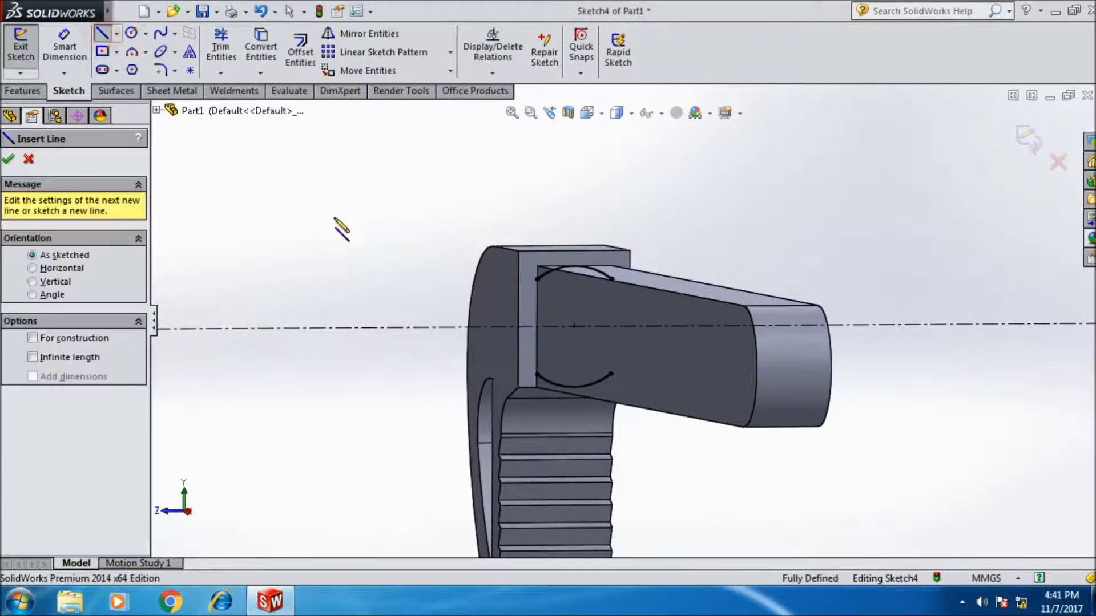
Close the top arc with lines running up above the handle, across, and back down.
left_click(534, 279)
left_click(536, 197)
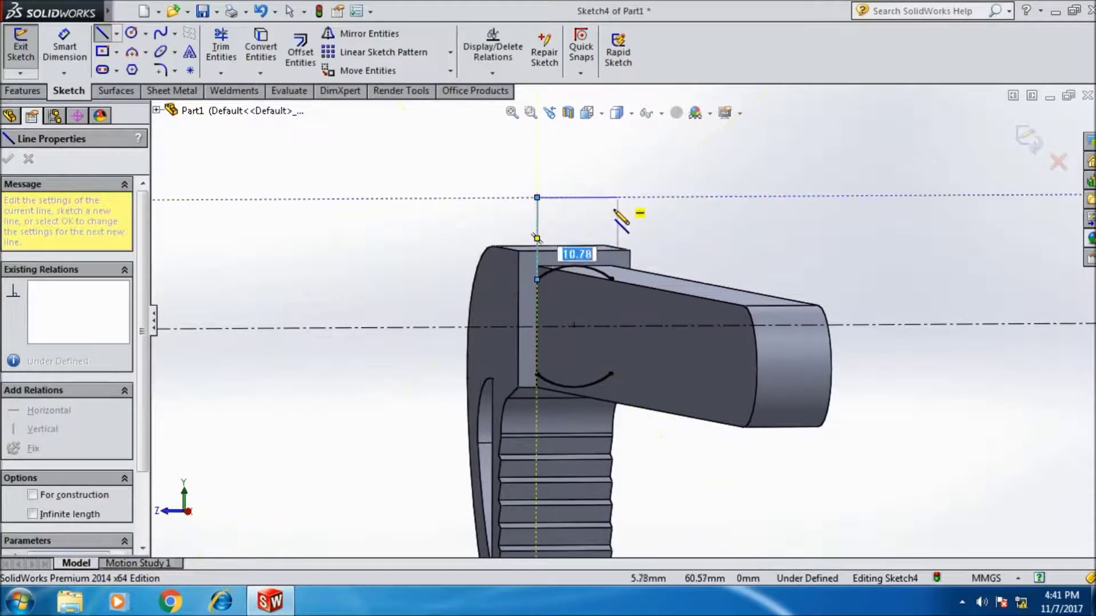
left_click(611, 197)
left_click(611, 279)
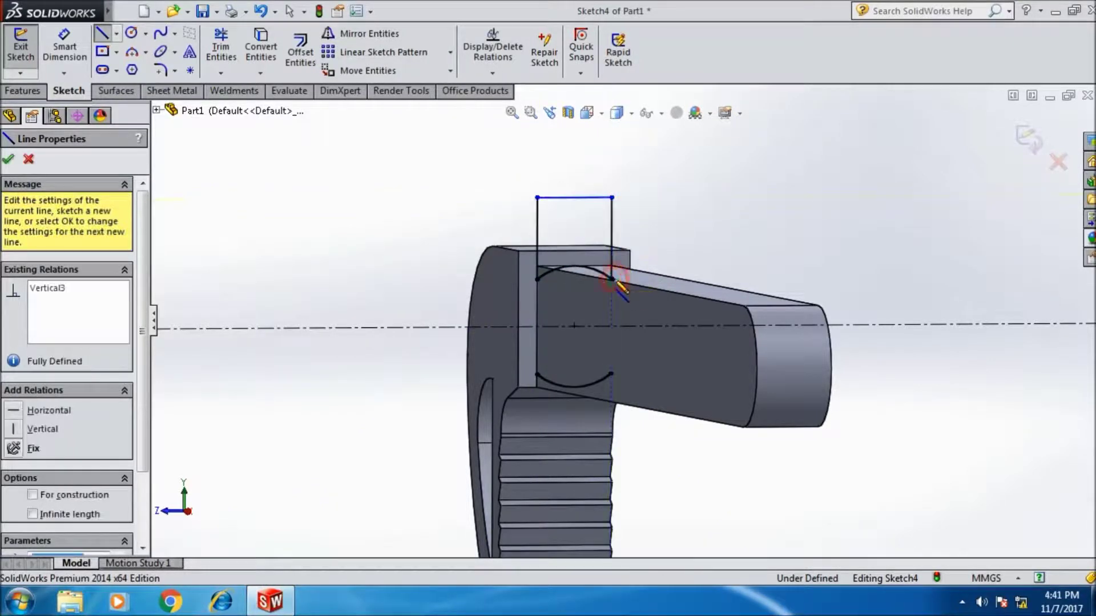
left_click(8, 160)
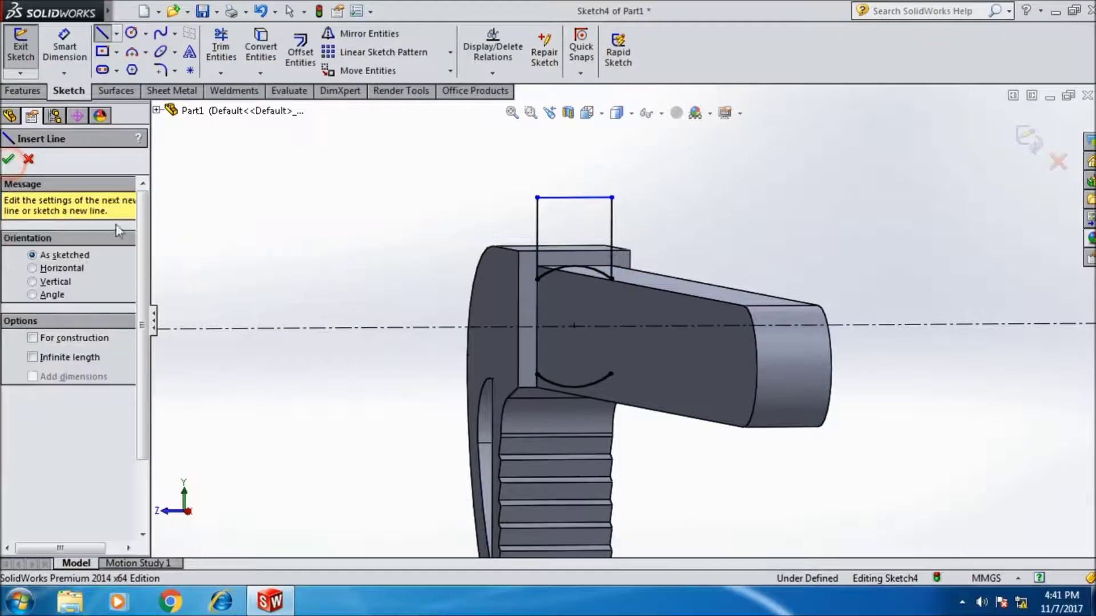
Close the bottom arc with lines running down below the handle, across, and back up.
left_click(537, 375)
left_click(536, 428)
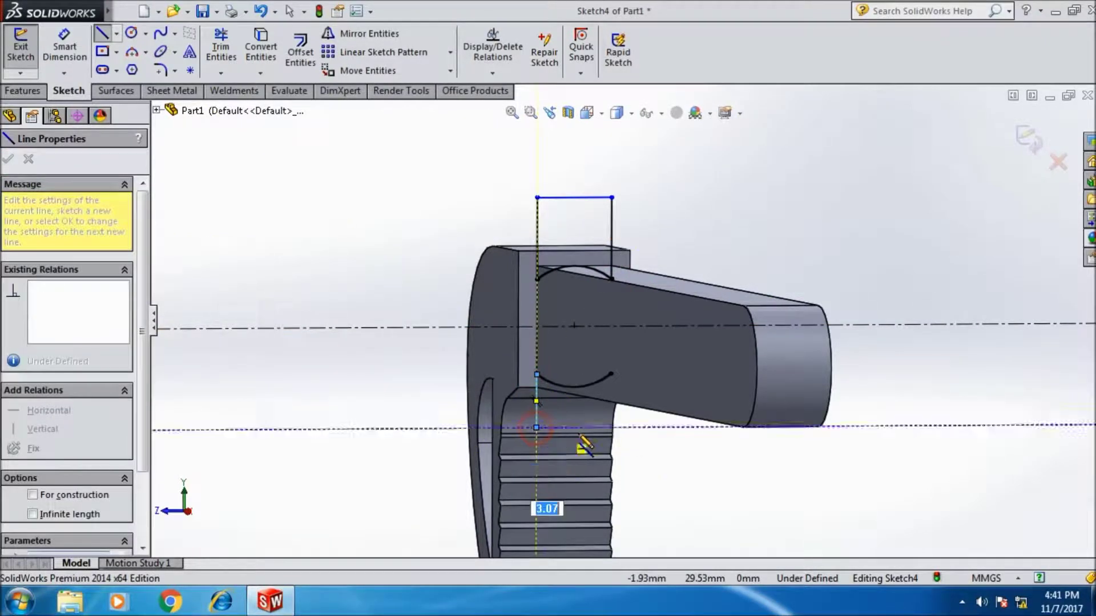
left_click(613, 427)
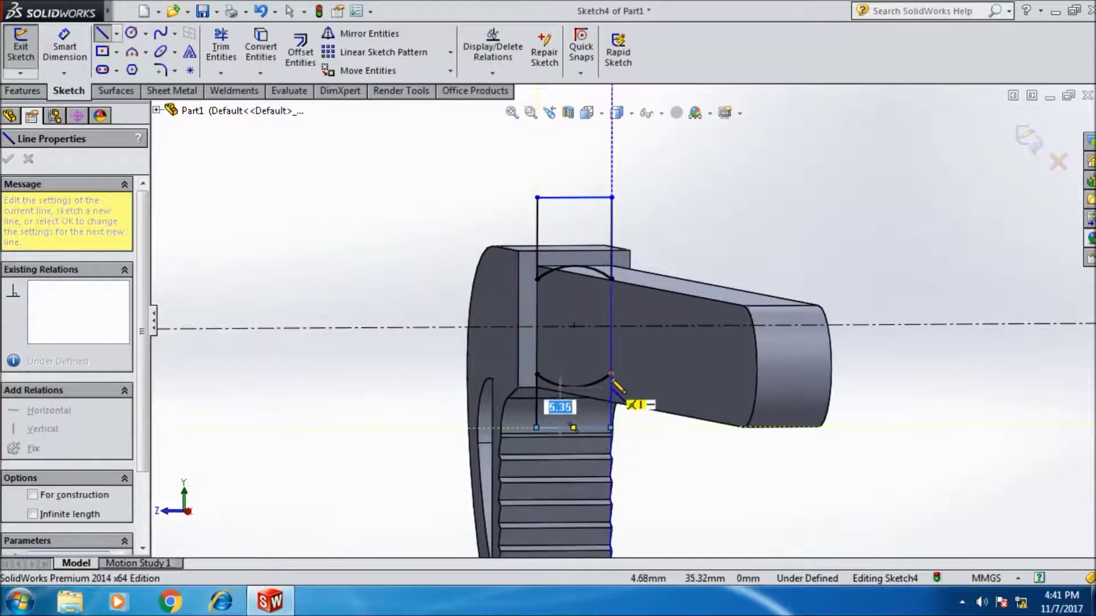
double_click(611, 401)
left_click(8, 160)
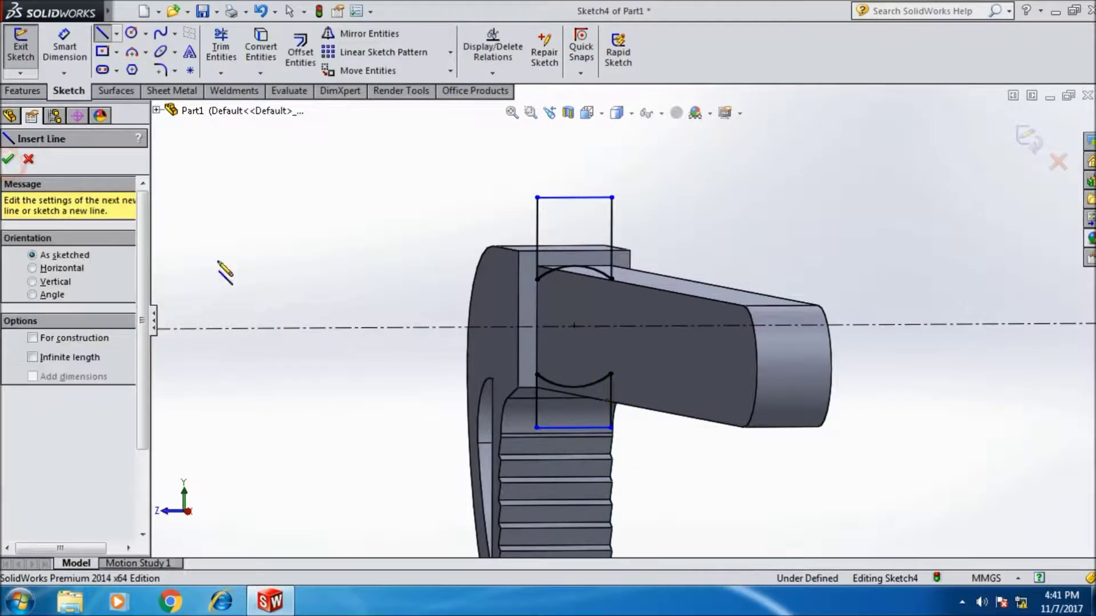
left_click(8, 160)
mouse_move(832, 404)
middle_mouse_down()
mouse_move(818, 371)
mouse_move(845, 391)
middle_mouse_up()
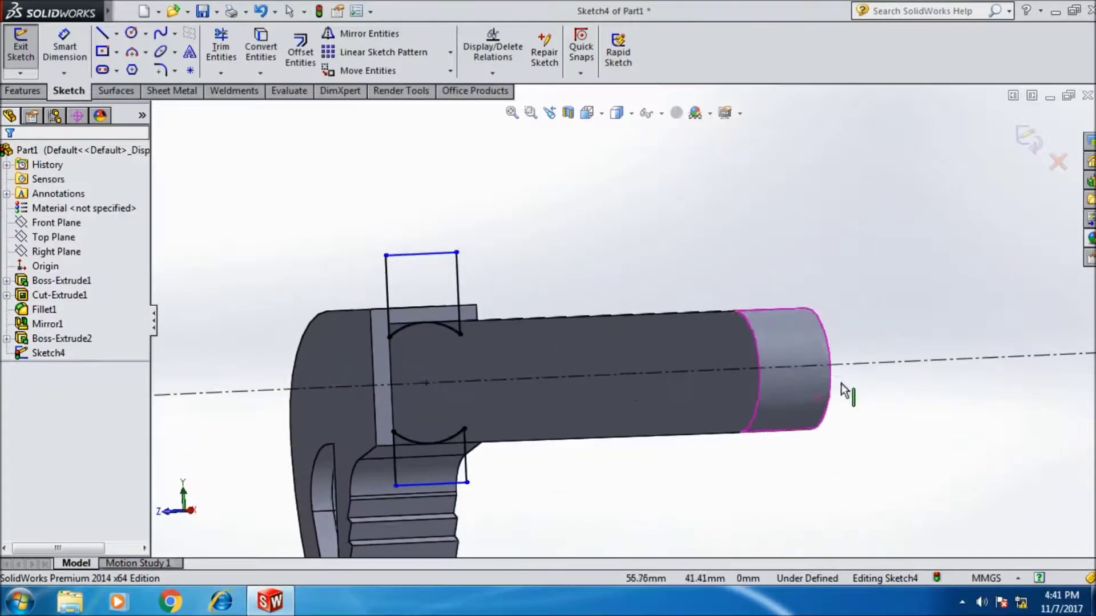
left_click(23, 90)
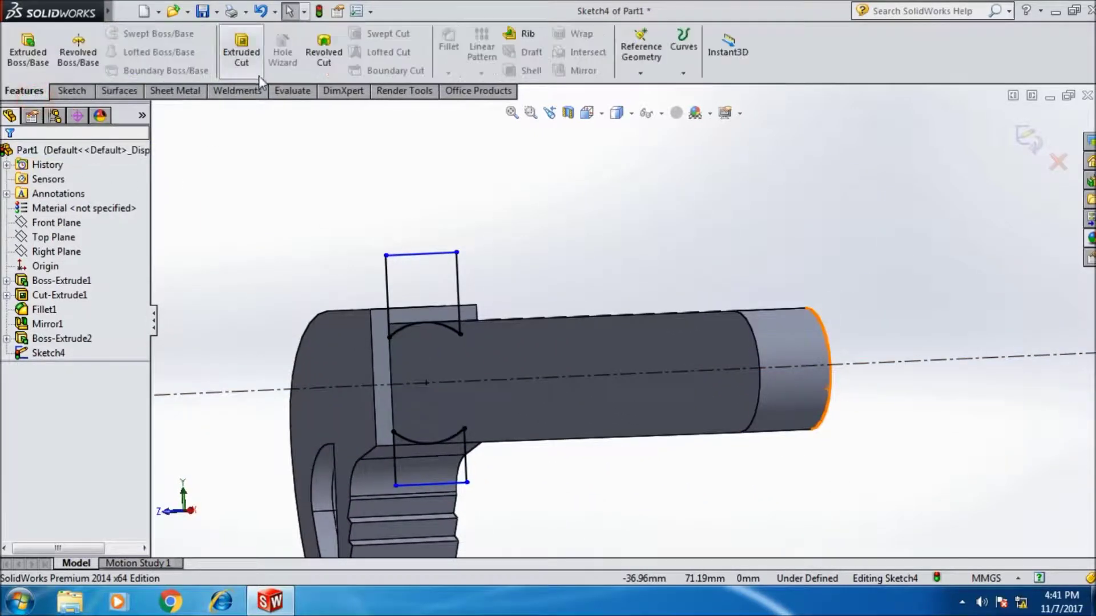
Cut both profiles Through All, reversed toward the handle, rounding its top and bottom edges.
left_click(241, 56)
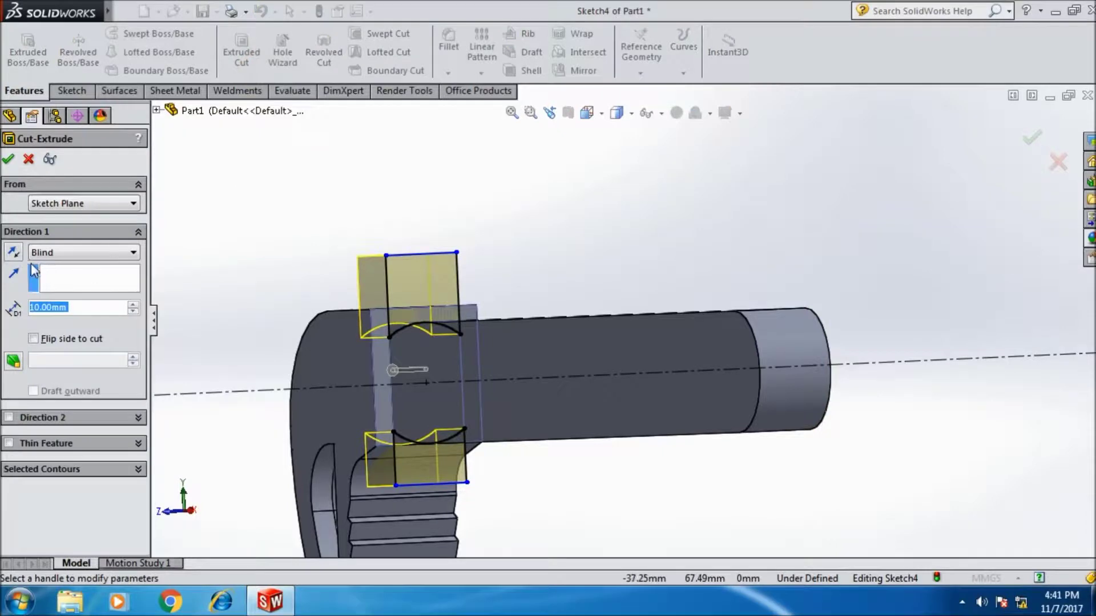
left_click(13, 253)
left_click(69, 254)
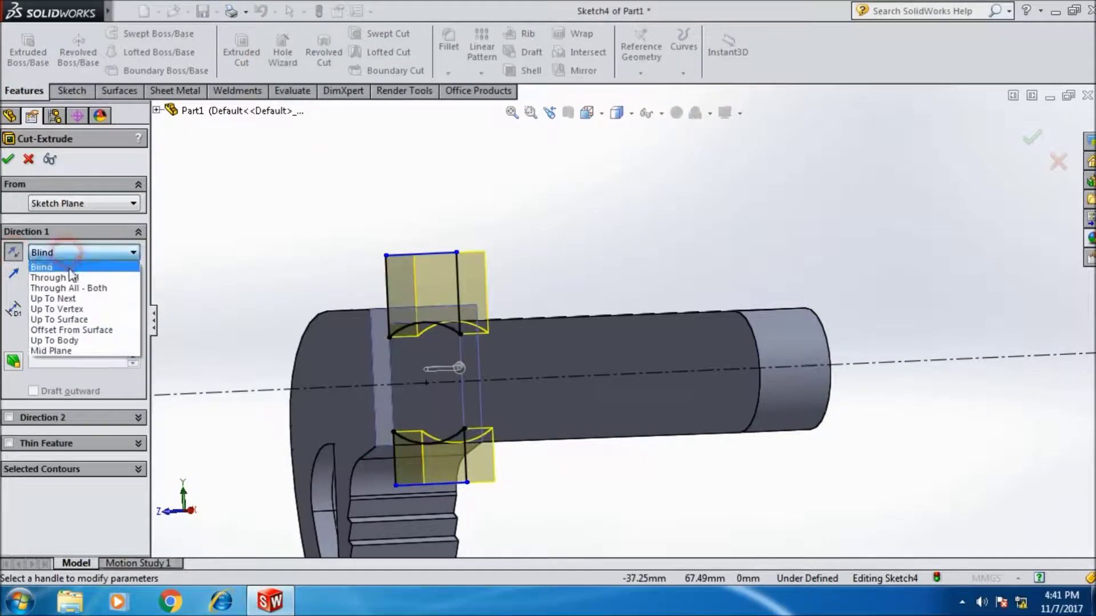
left_click(69, 275)
mouse_move(932, 359)
middle_mouse_down()
mouse_move(906, 366)
mouse_move(915, 361)
mouse_move(904, 357)
middle_mouse_up()
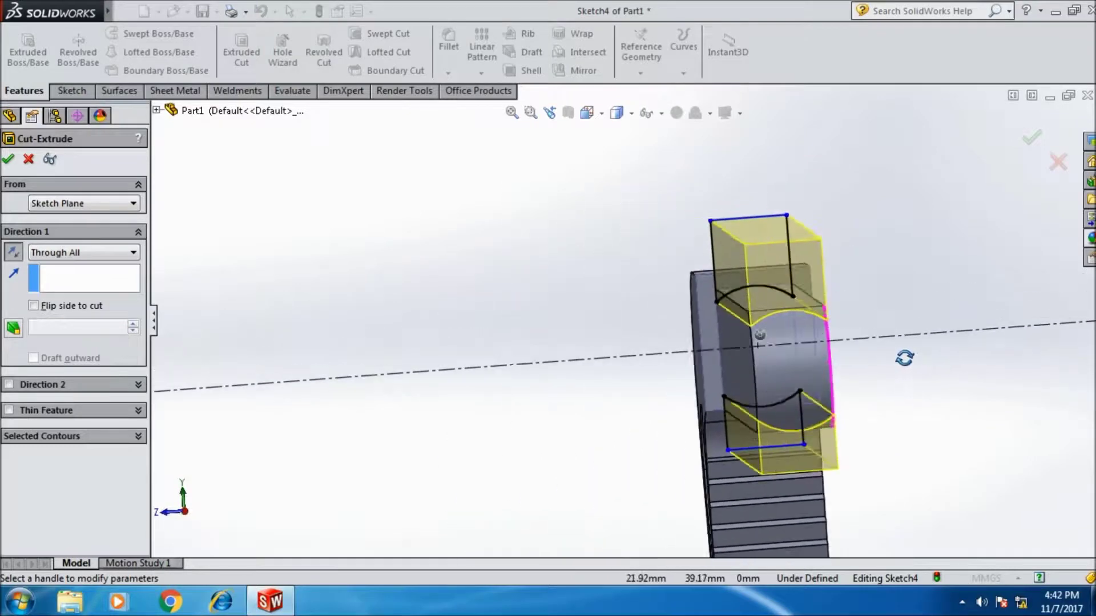
left_click(11, 159)
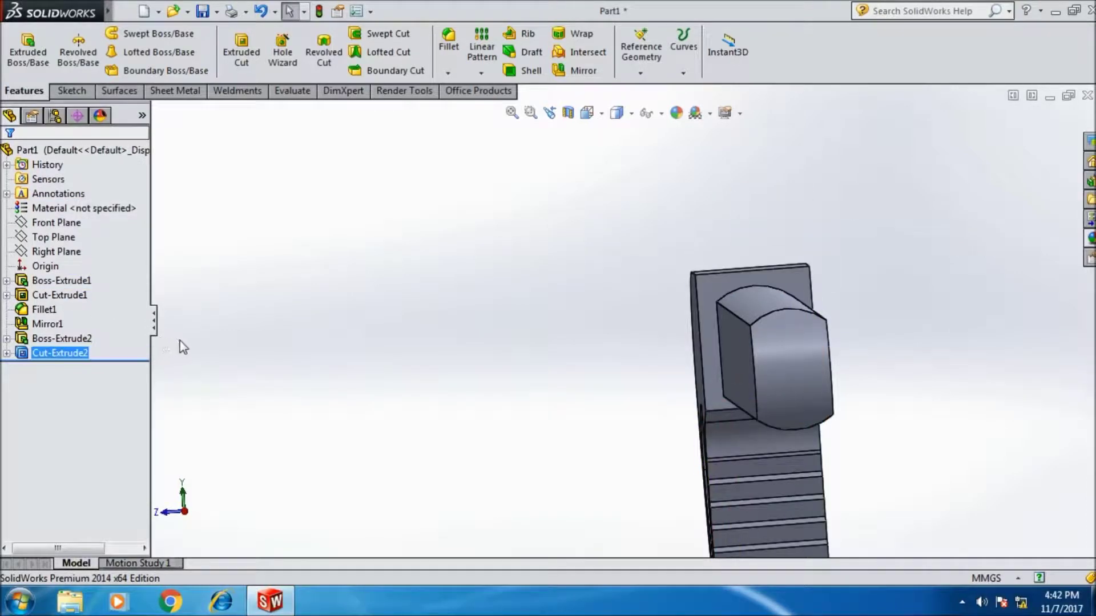
mouse_move(424, 326)
middle_mouse_down()
mouse_move(464, 335)
mouse_move(413, 318)
mouse_move(403, 276)
mouse_move(432, 338)
middle_mouse_up()
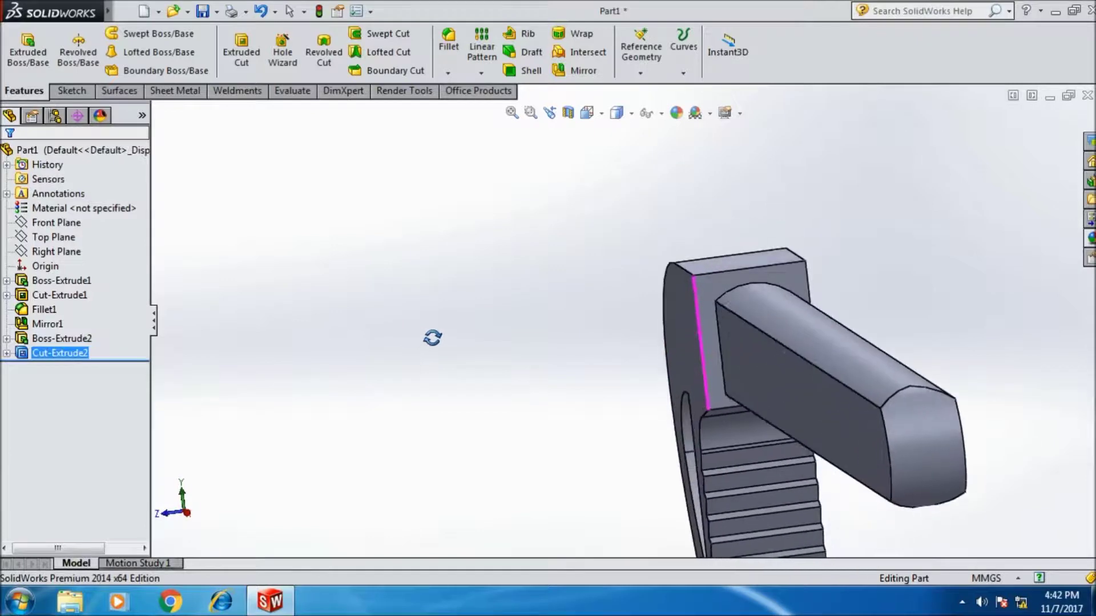
key("f")
key("space")
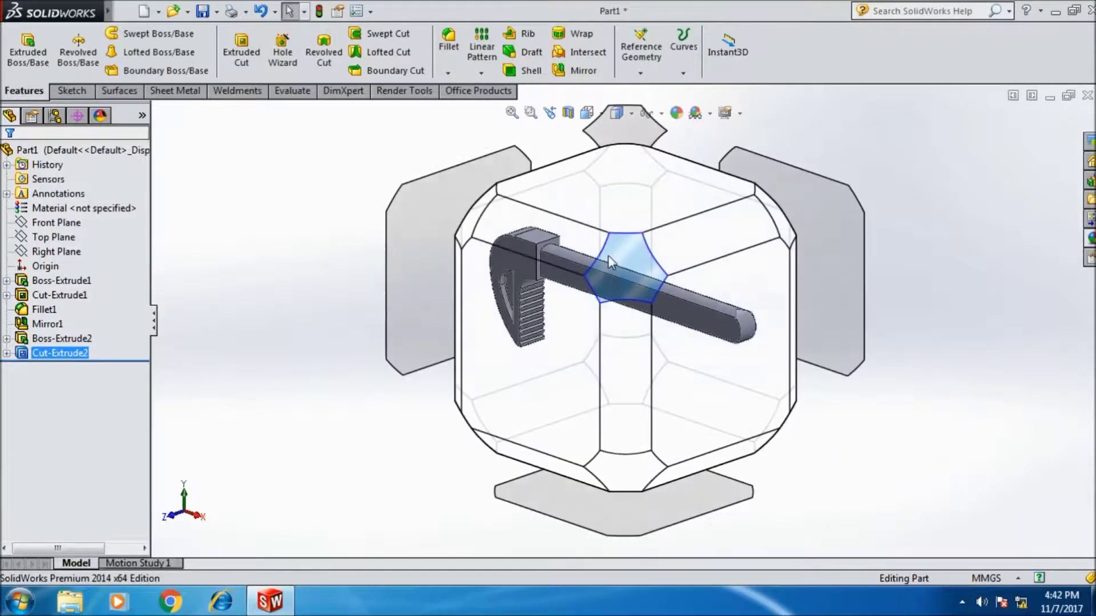
Start a sketch on the handle's side face and draw a straight slot from the end arc centre.
left_click(531, 303)
scroll(910, 247, "down", 3)
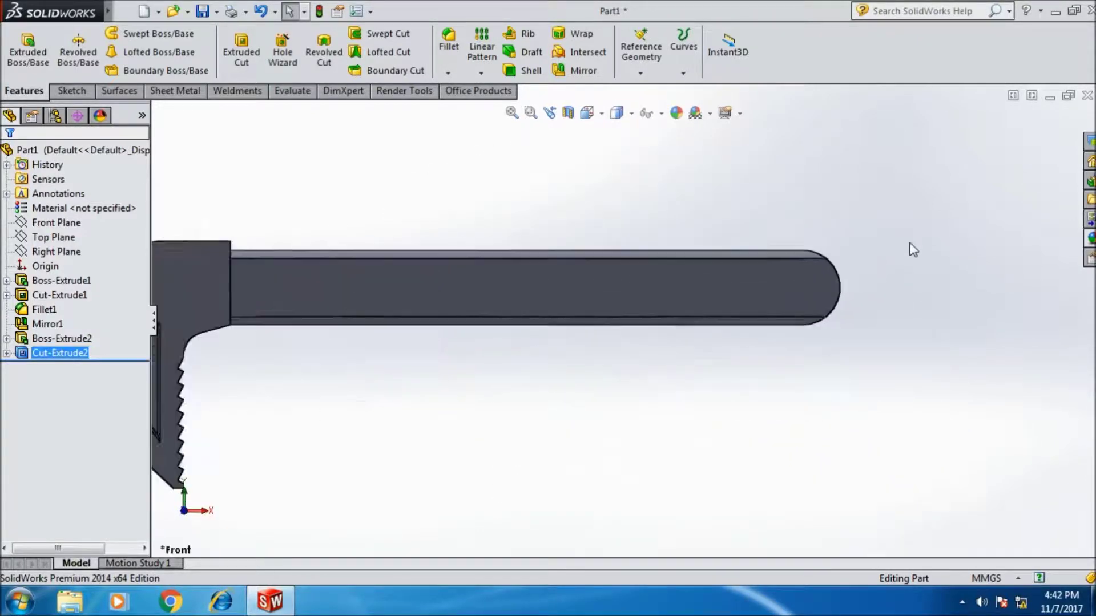
scroll(741, 269, "down", 4)
left_click(384, 303)
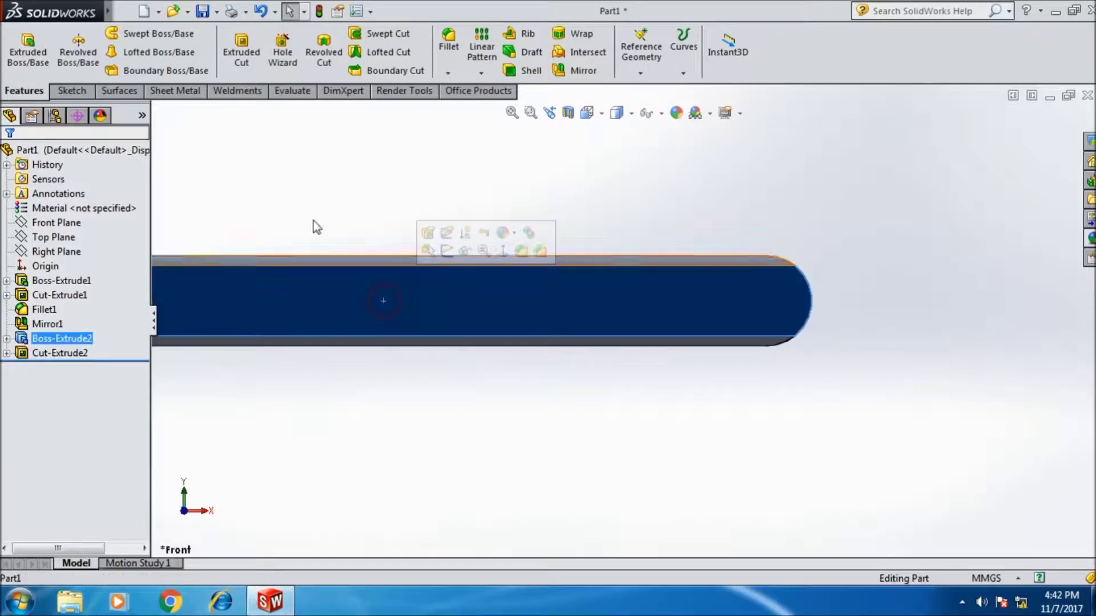
left_click(74, 92)
left_click(21, 45)
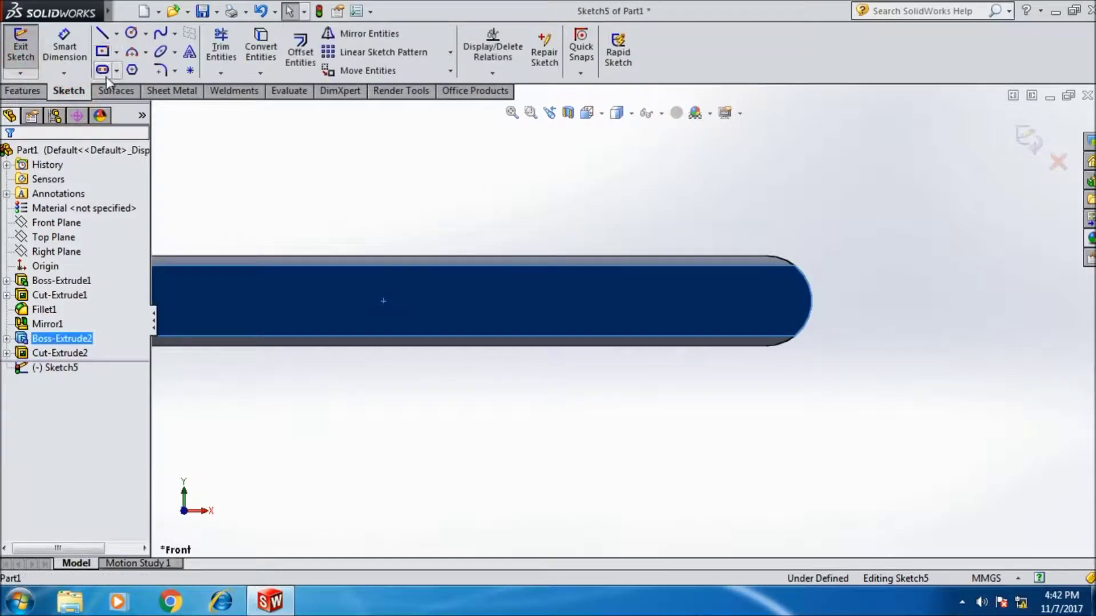
left_click(103, 70)
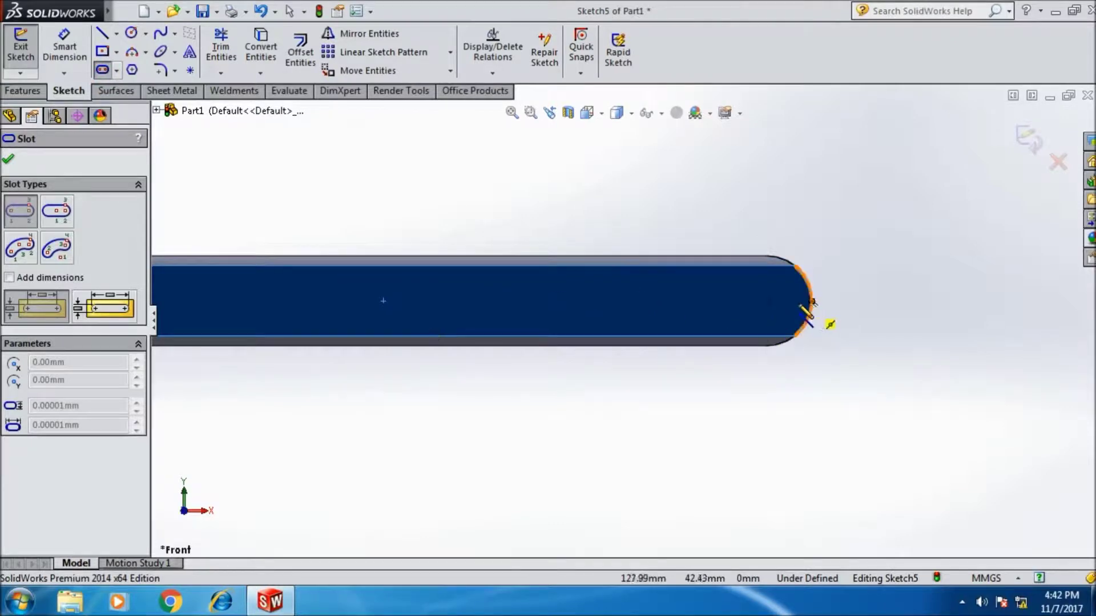
left_click(767, 301)
scroll(759, 350, "up", 3)
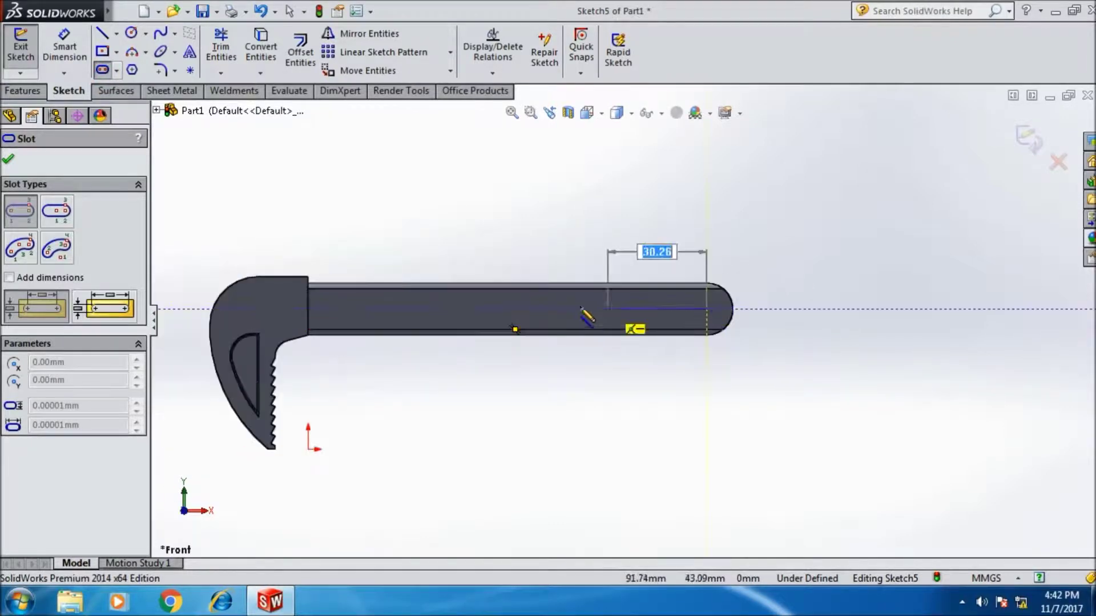
left_click(471, 310)
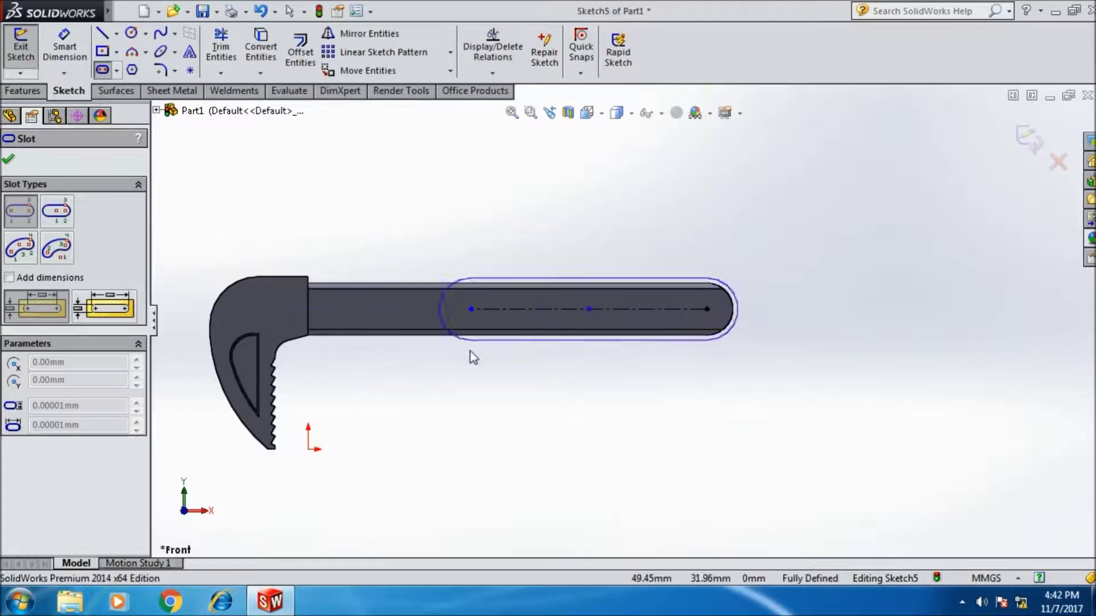
left_click(470, 367)
left_click(7, 161)
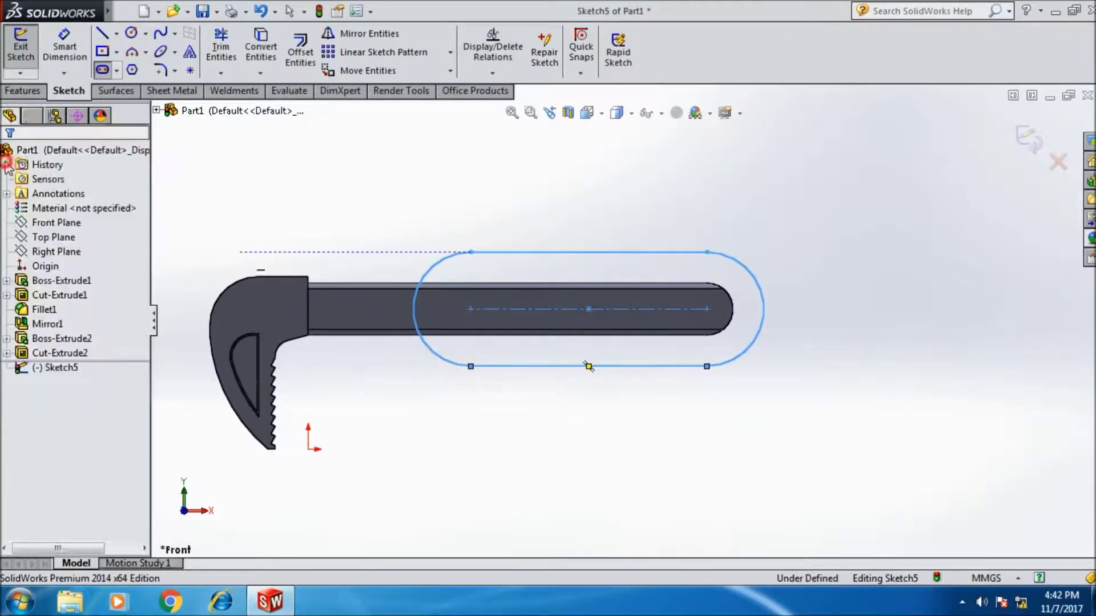
Dimension the slot at 95 mm between centres with a 3 mm end radius.
left_click(530, 311)
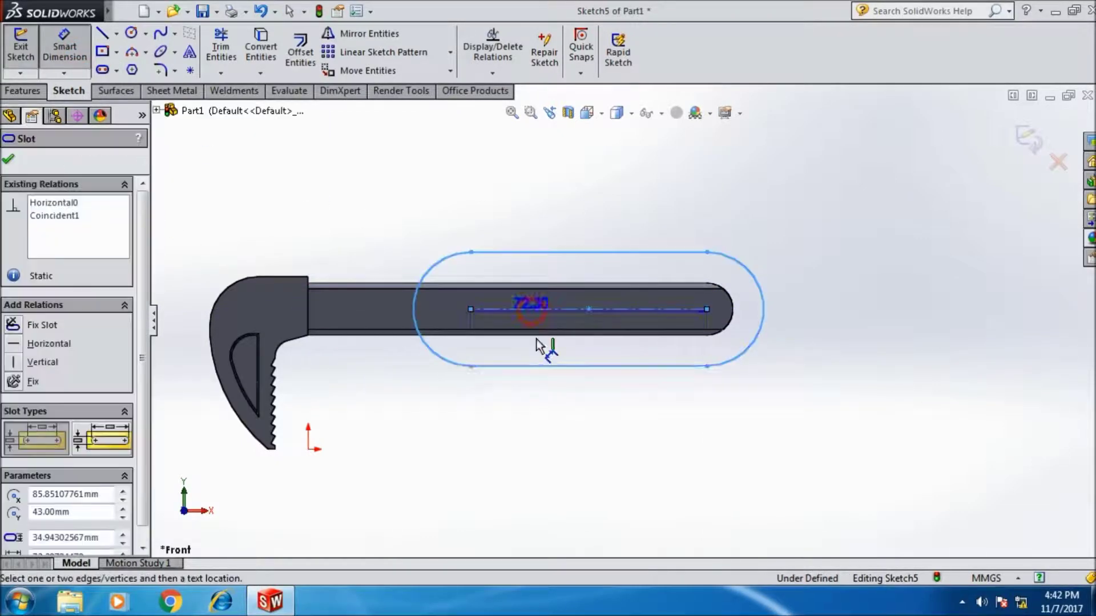
left_click(568, 423)
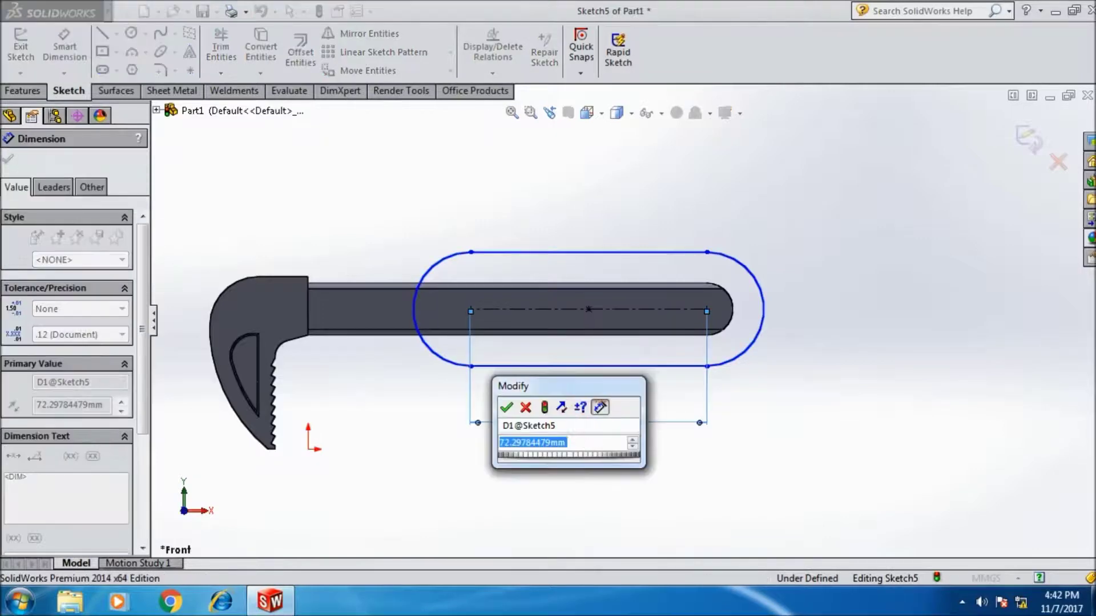
type("95")
key("Return")
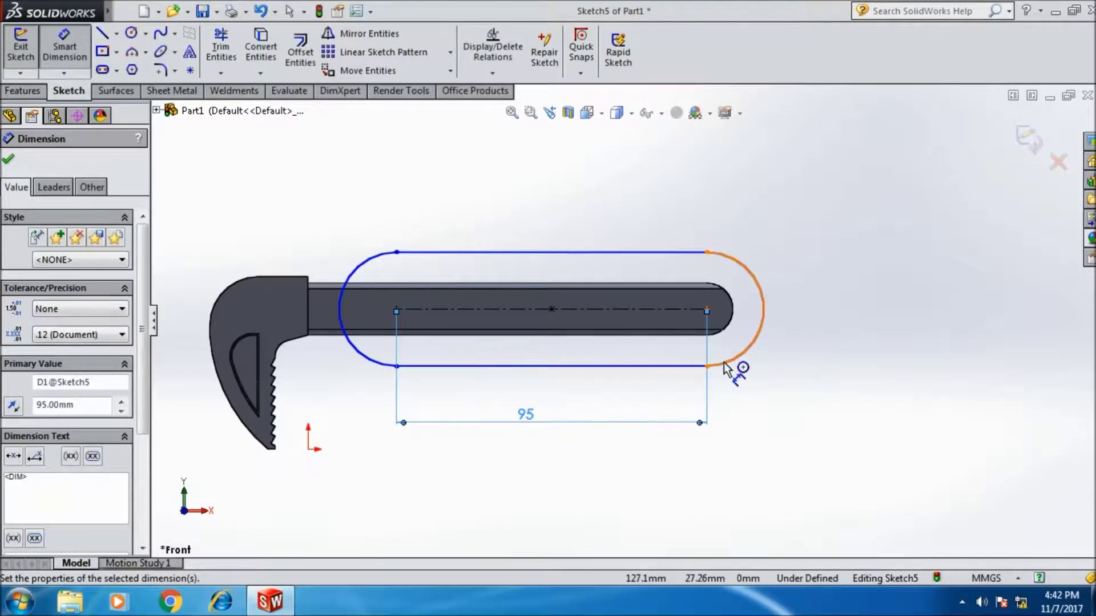
left_click(728, 368)
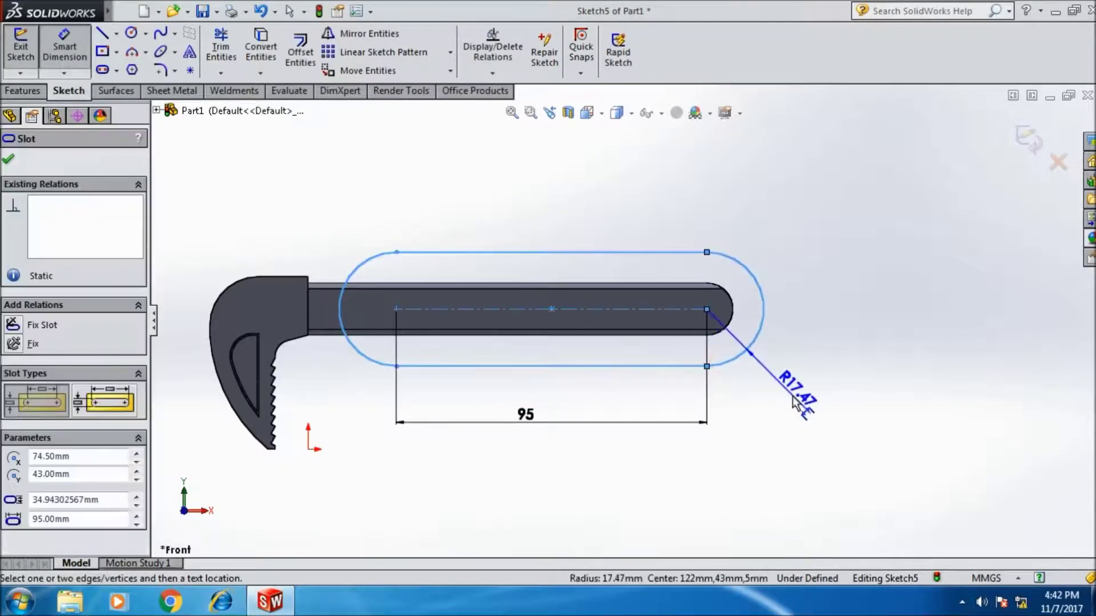
left_click(793, 402)
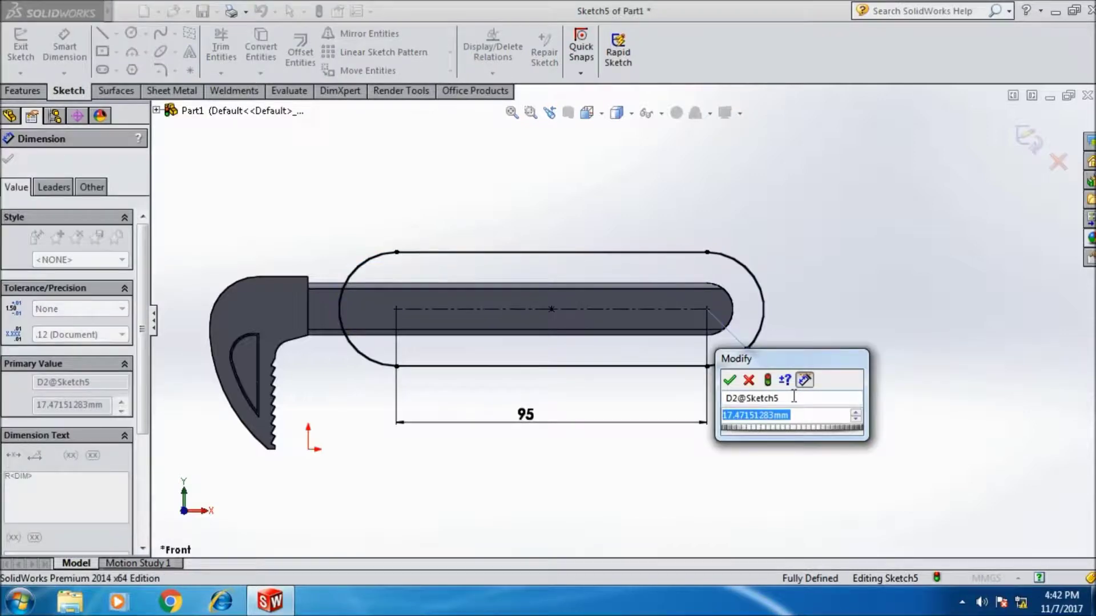
type("3")
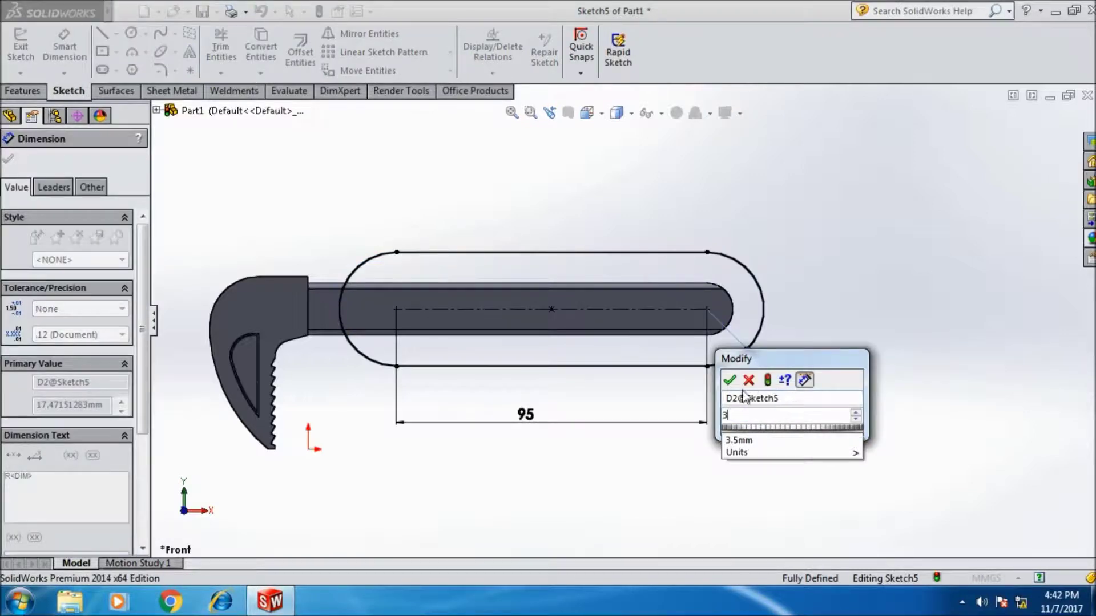
left_click(730, 379)
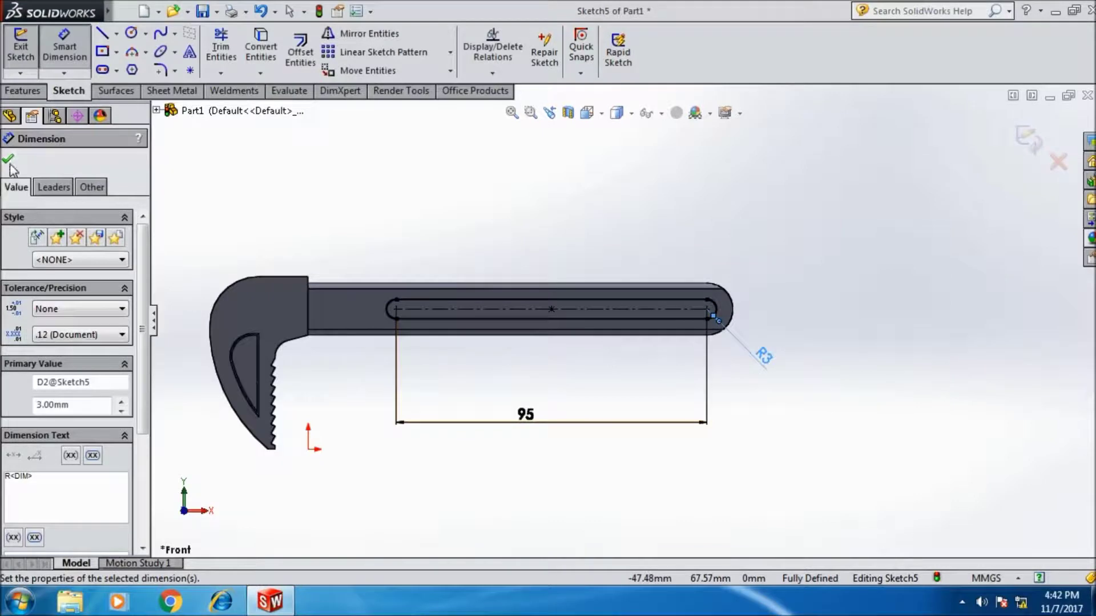
left_click(8, 159)
scroll(734, 267, "down", 2)
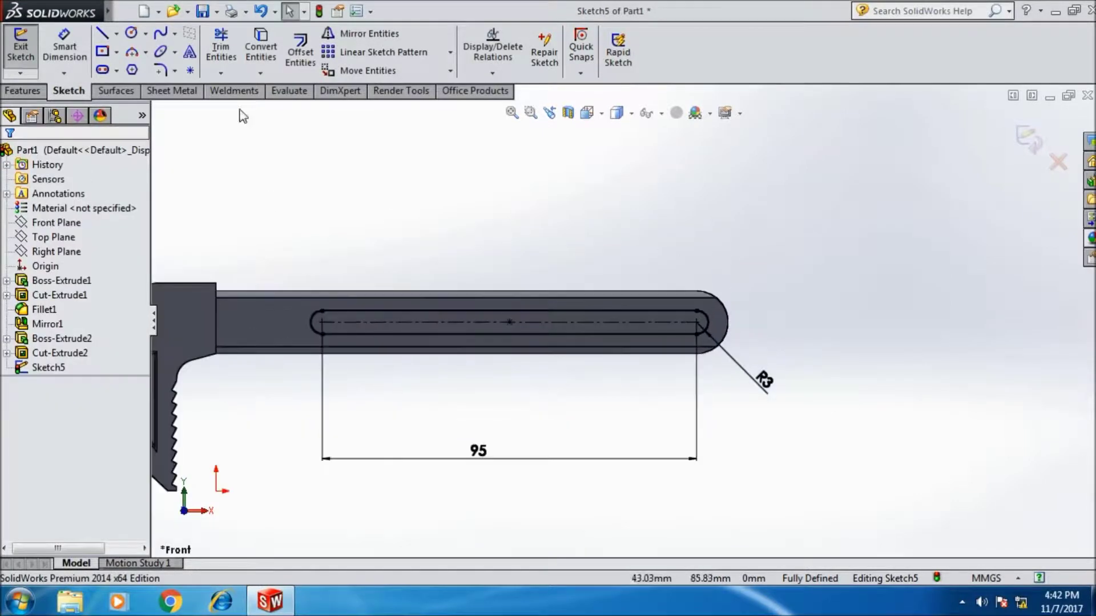
Cut the slot 2.5 mm Blind depth into the handle face.
left_click(13, 94)
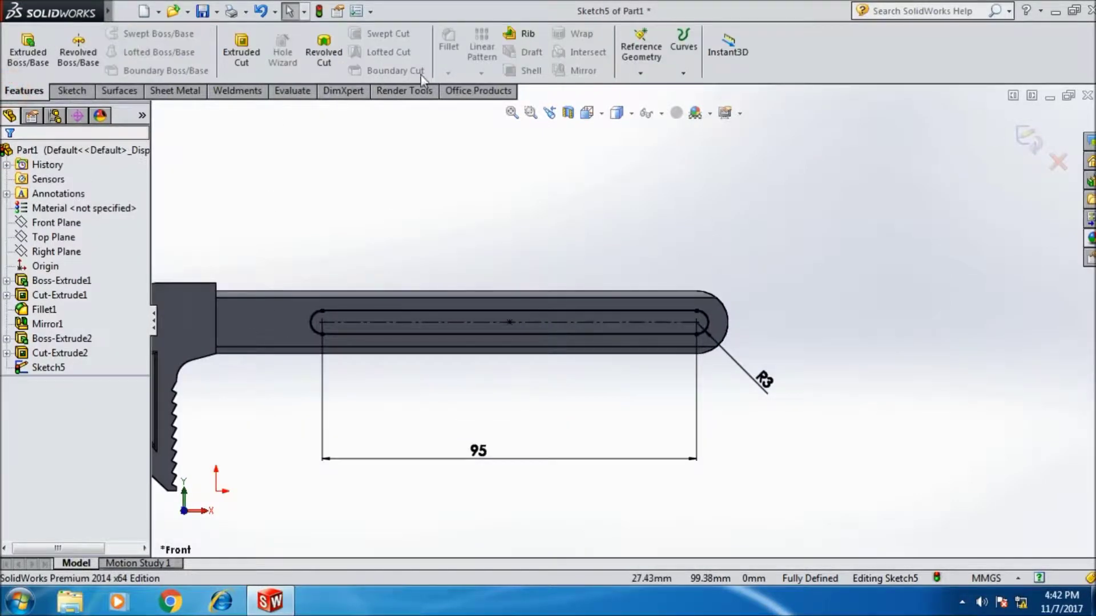
left_click(242, 53)
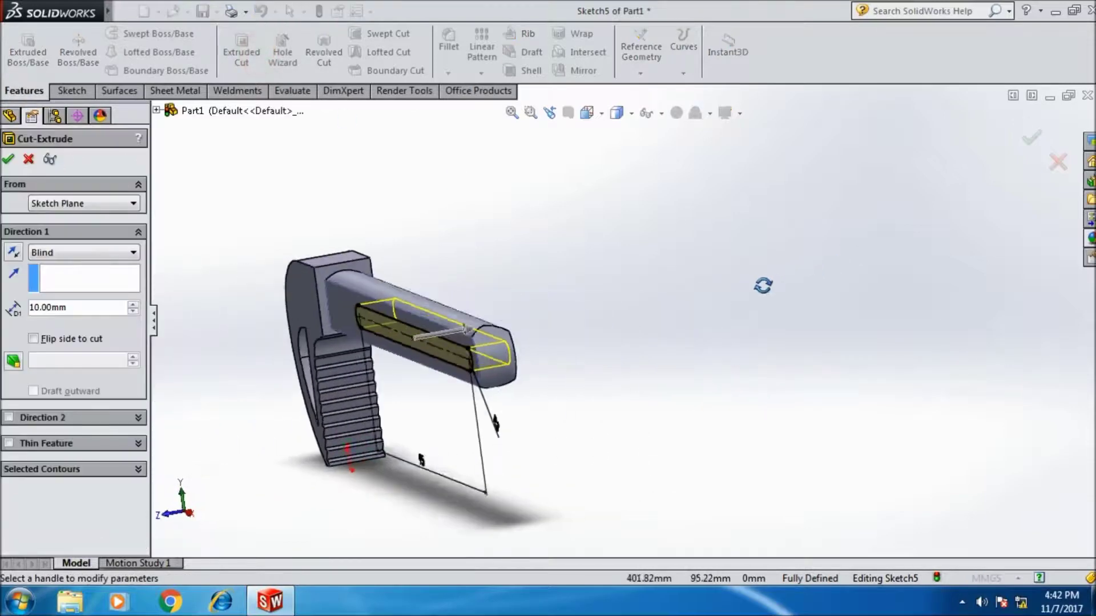
middle_click_drag(763, 285, 763, 299)
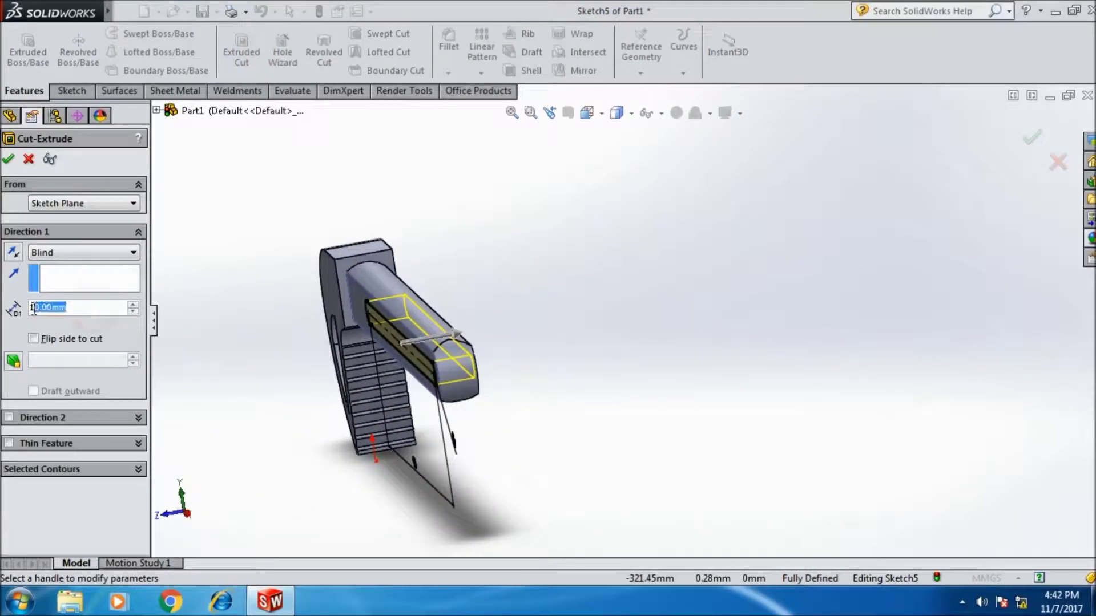
type("2.5")
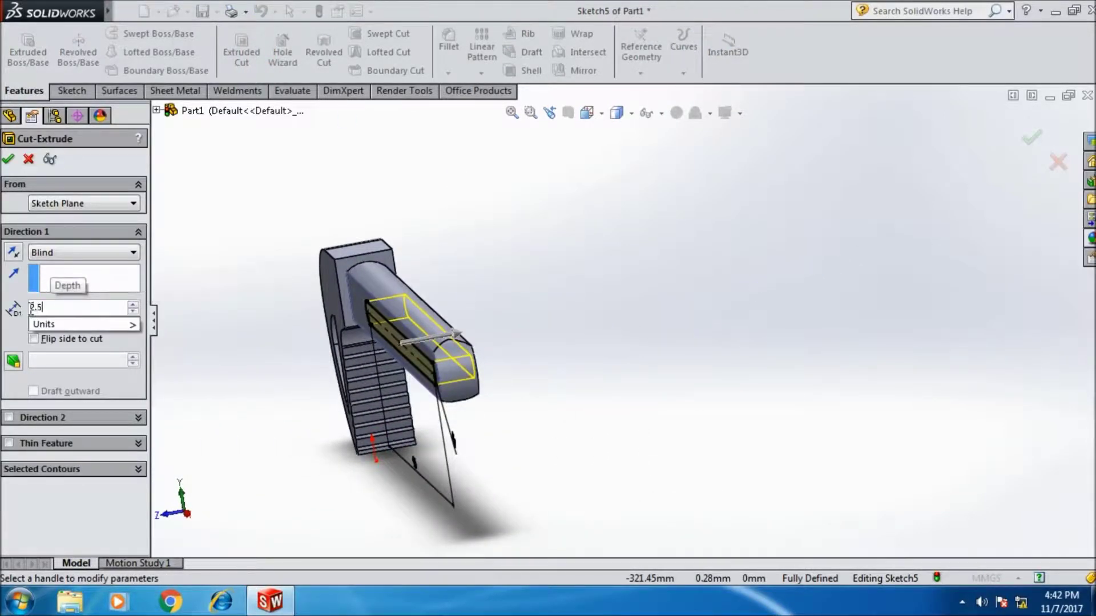
key("Return")
mouse_move(400, 379)
middle_mouse_down()
mouse_move(619, 391)
mouse_move(600, 366)
mouse_move(611, 354)
mouse_move(617, 365)
middle_mouse_up()
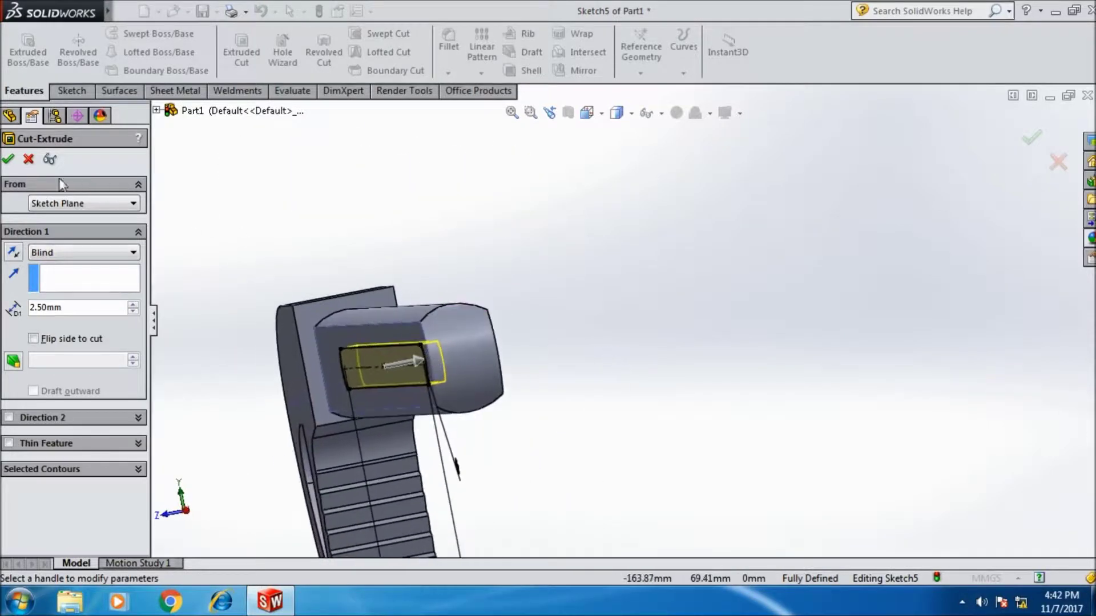
left_click(8, 159)
Orient the wrench to the Front view and start the Fillet command.
mouse_move(228, 384)
middle_mouse_down()
mouse_move(264, 386)
mouse_move(281, 365)
mouse_move(516, 372)
mouse_move(665, 245)
mouse_move(758, 307)
middle_mouse_up()
scroll(758, 307, "down", 3)
scroll(768, 300, "down", 3)
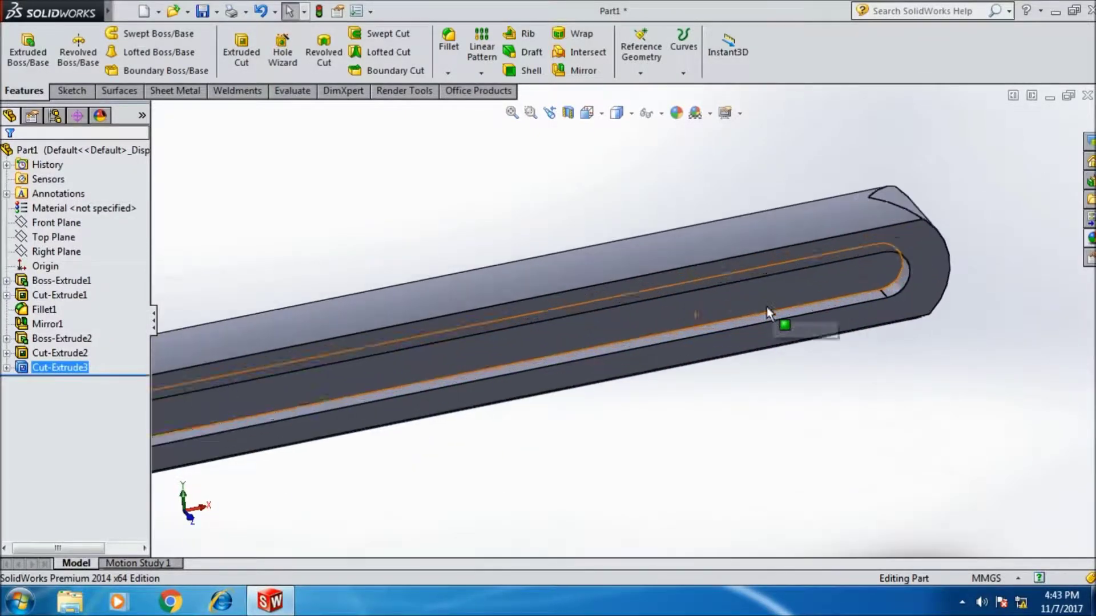
mouse_move(734, 461)
middle_mouse_down()
mouse_move(727, 371)
mouse_move(662, 331)
mouse_move(597, 423)
mouse_move(516, 391)
mouse_move(553, 386)
mouse_move(580, 441)
middle_mouse_up()
key("space")
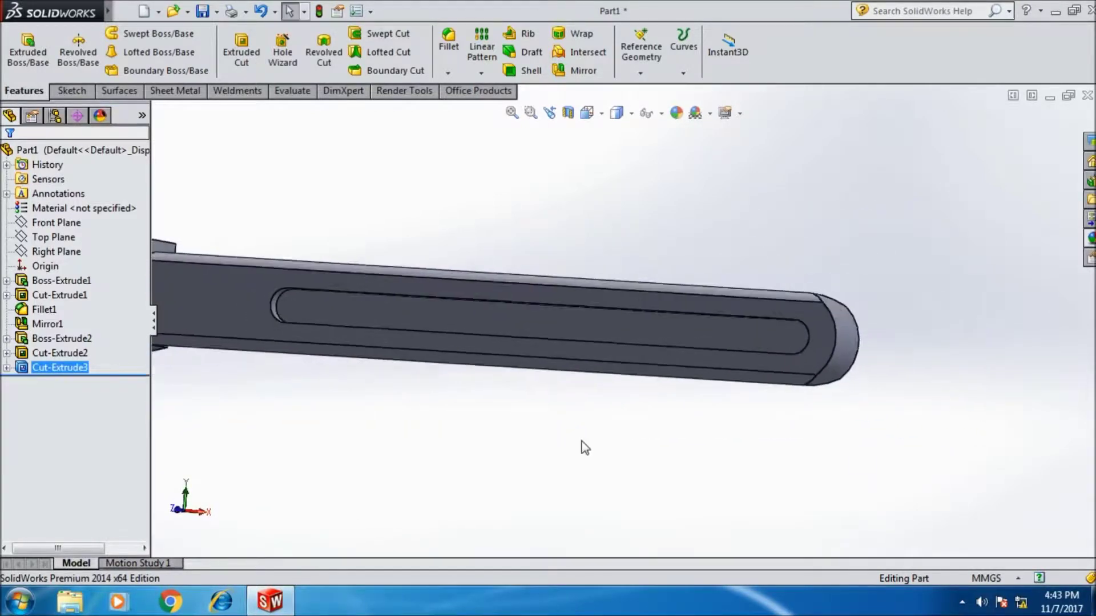
left_click(573, 313)
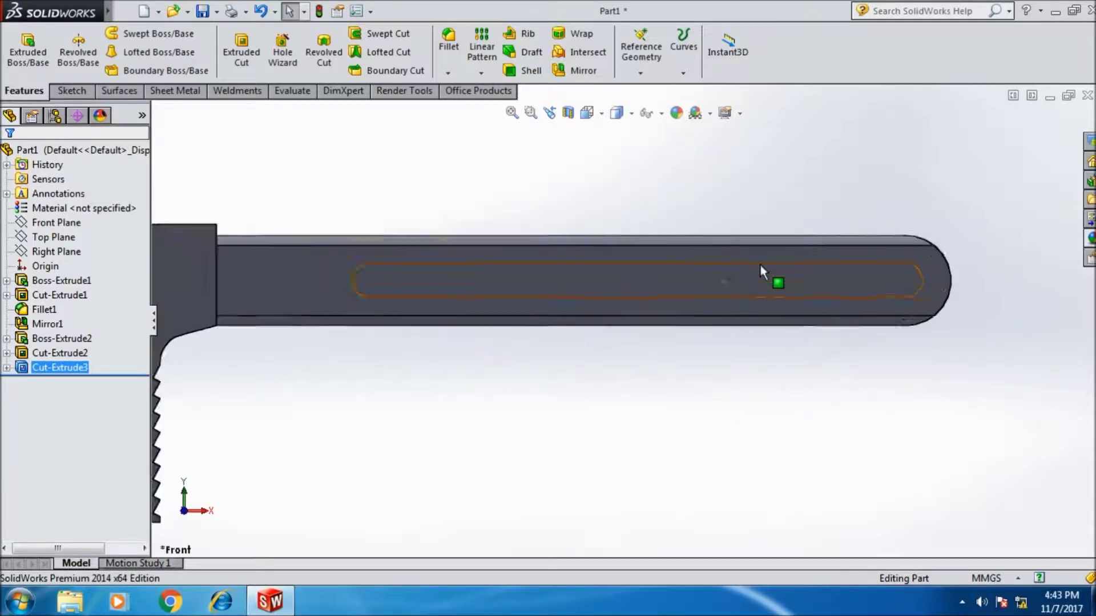
left_click(445, 49)
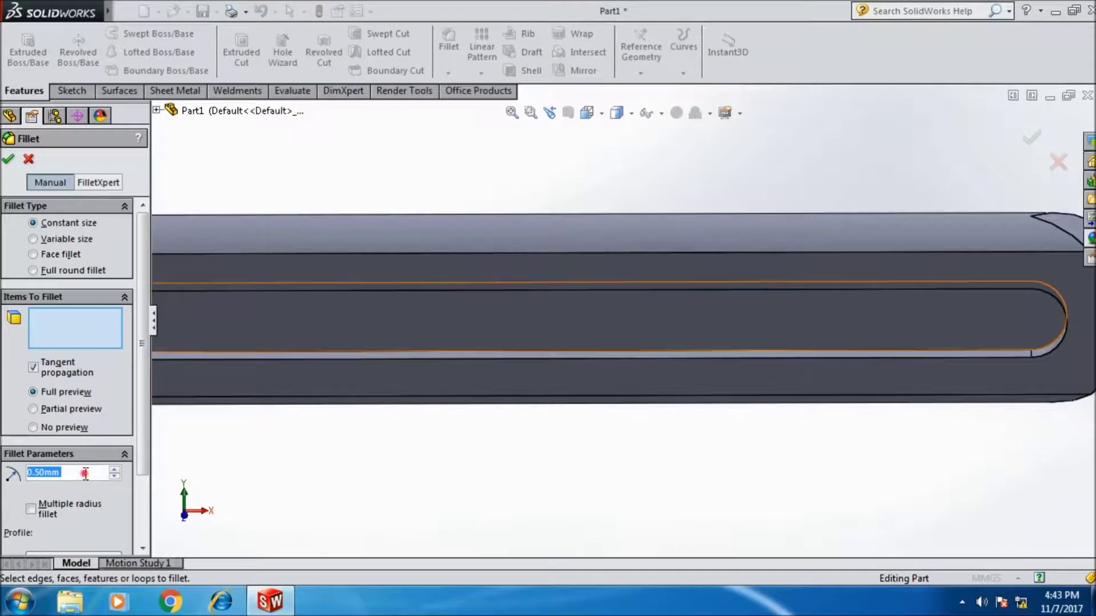
Round the handle slot's top edge with a 0.5 mm fillet.
left_click(398, 351)
middle_click_drag(430, 489, 337, 331)
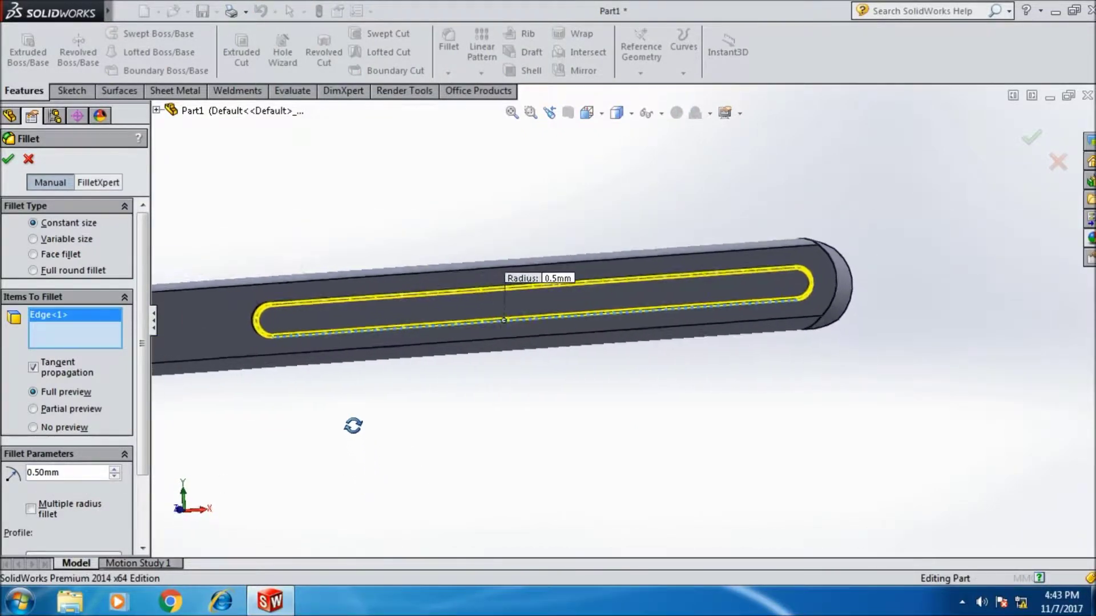
scroll(343, 354, "down", 3)
mouse_move(499, 475)
middle_mouse_down()
mouse_move(617, 449)
mouse_move(641, 431)
mouse_move(606, 448)
middle_mouse_up()
scroll(594, 456, "down", 3)
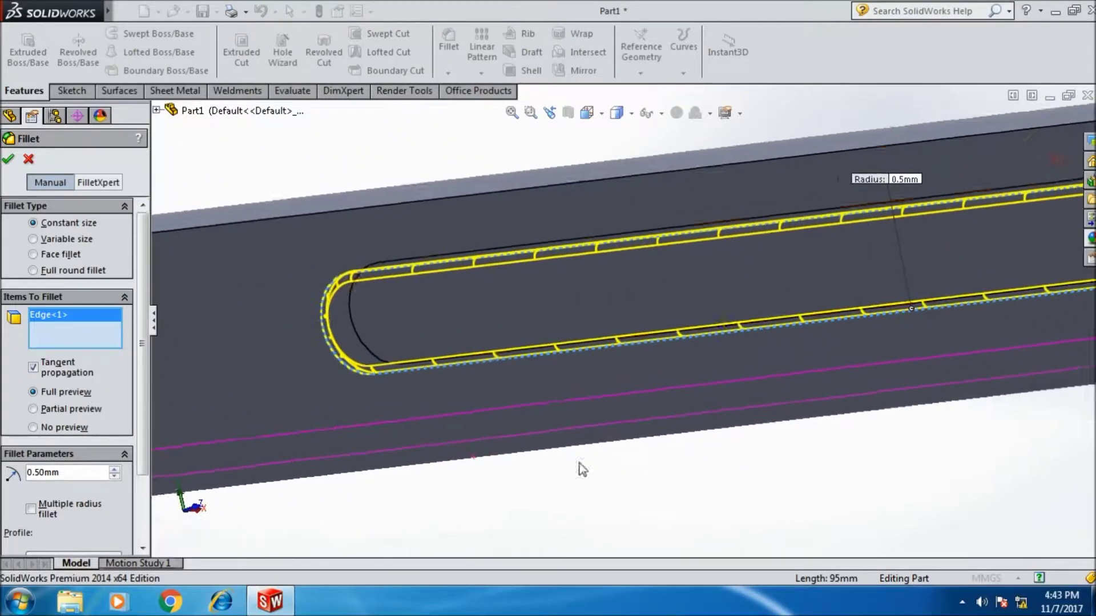
key("Return")
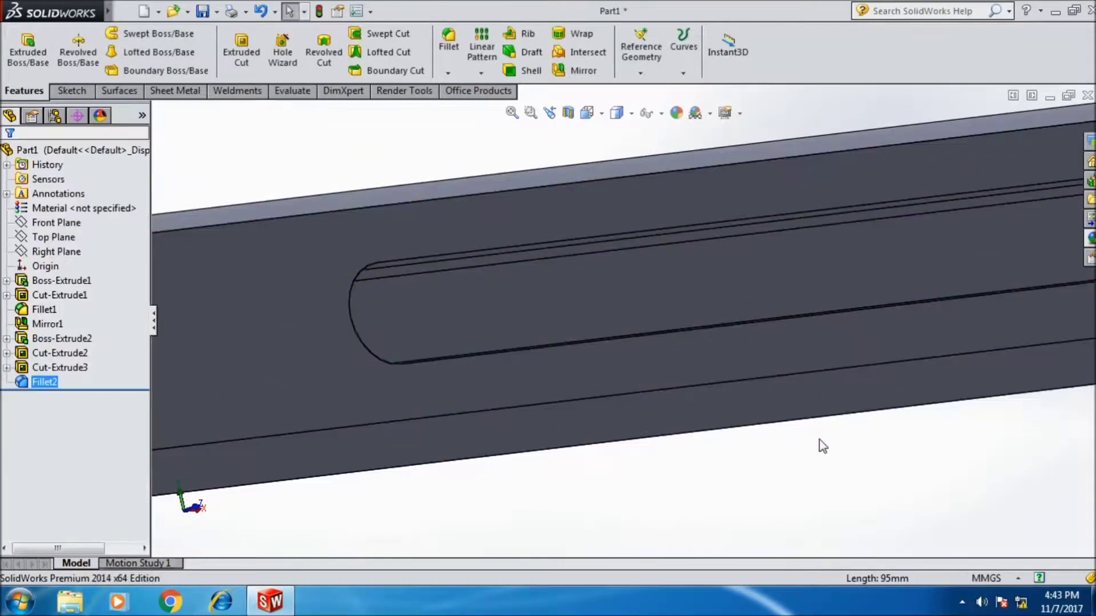
mouse_move(822, 445)
middle_mouse_down()
mouse_move(765, 464)
mouse_move(753, 438)
mouse_move(741, 445)
mouse_move(793, 412)
mouse_move(788, 379)
mouse_move(926, 377)
mouse_move(930, 321)
mouse_move(655, 337)
mouse_move(675, 379)
mouse_move(663, 391)
middle_mouse_up()
scroll(758, 464, "up", 3)
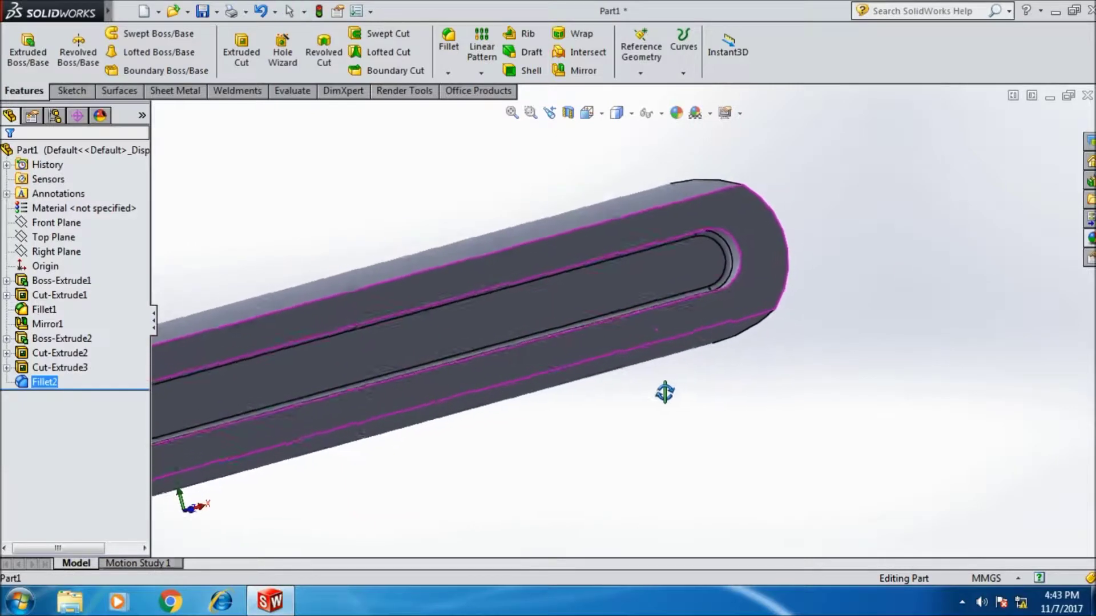
Switch to the Right view and start another edge fillet.
key("space")
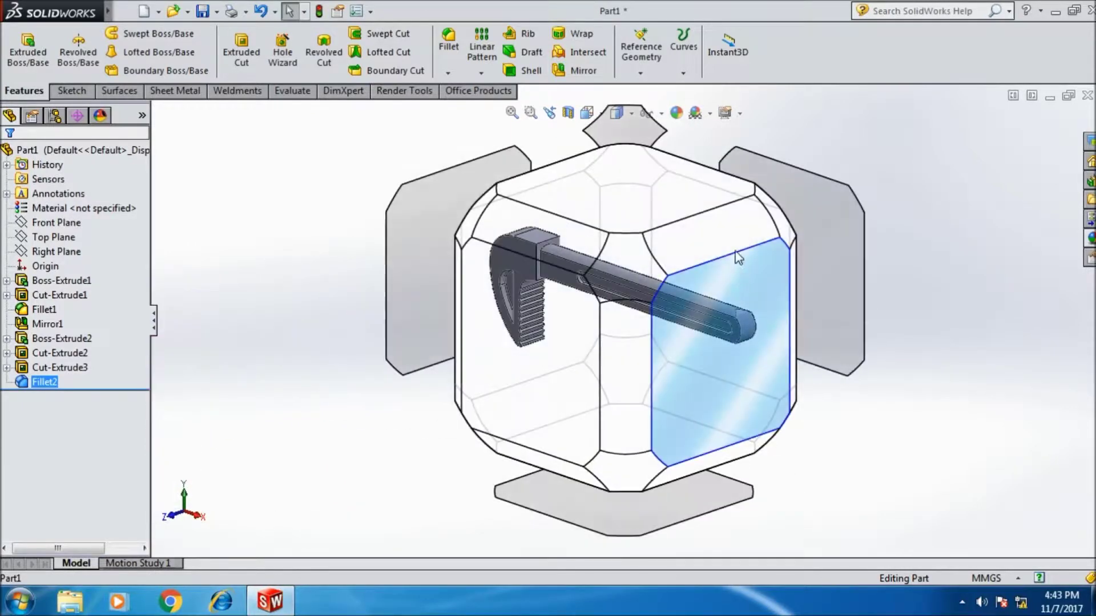
left_click(734, 259)
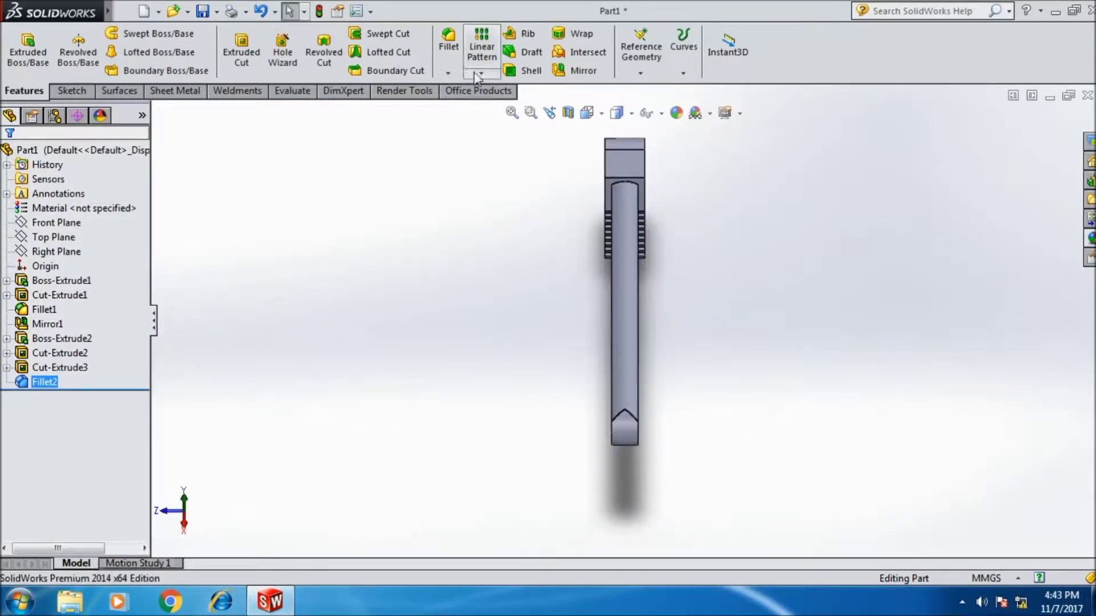
left_click(457, 67)
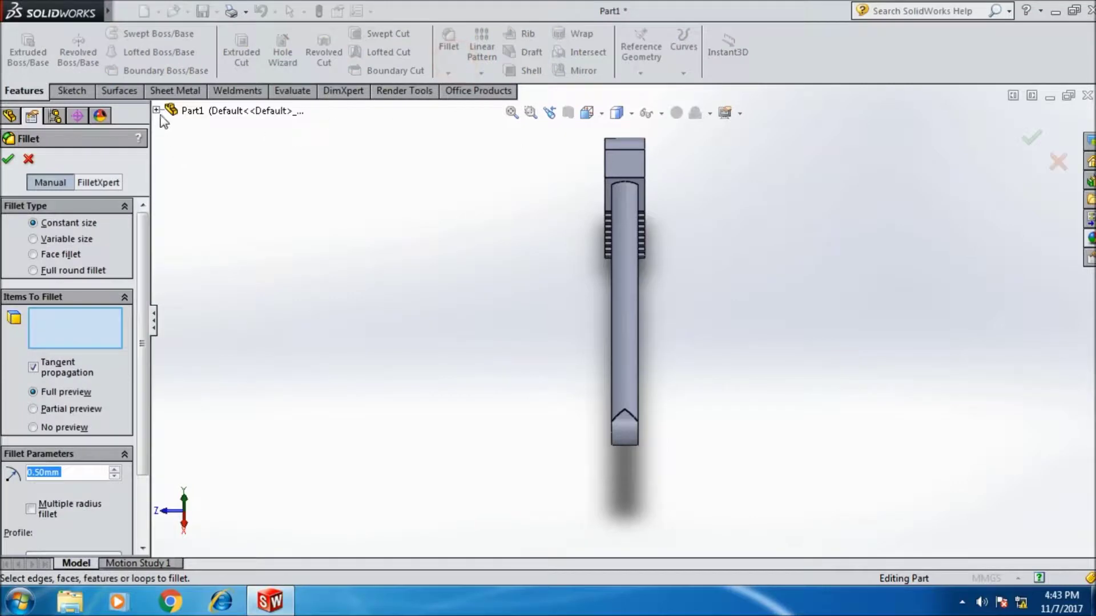
Cancel the new fillet and start a Mirror with its feature selections cleared.
left_click(32, 161)
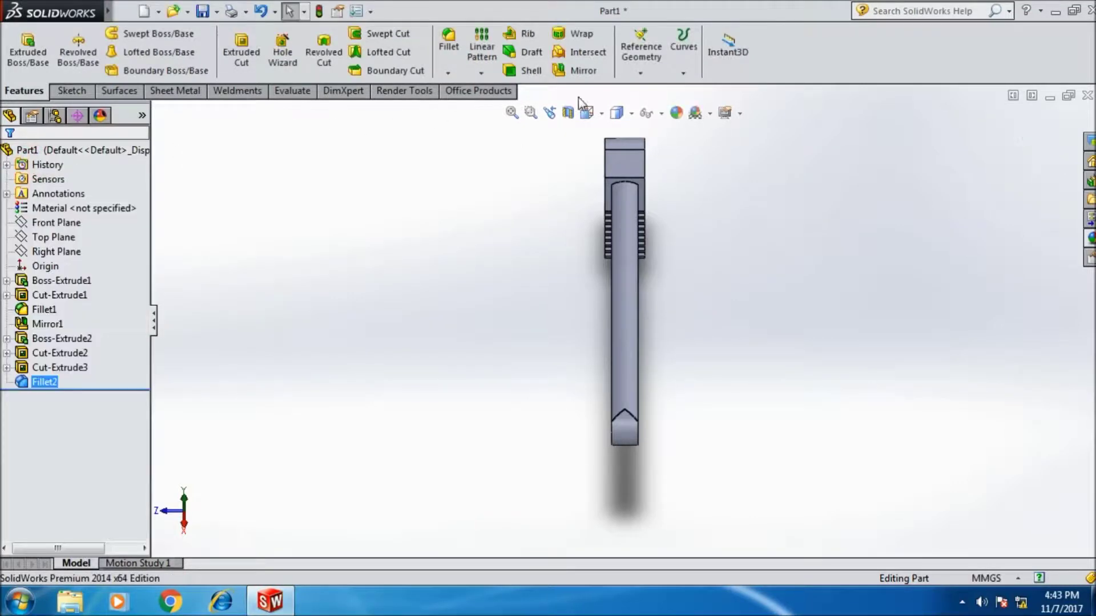
left_click(582, 79)
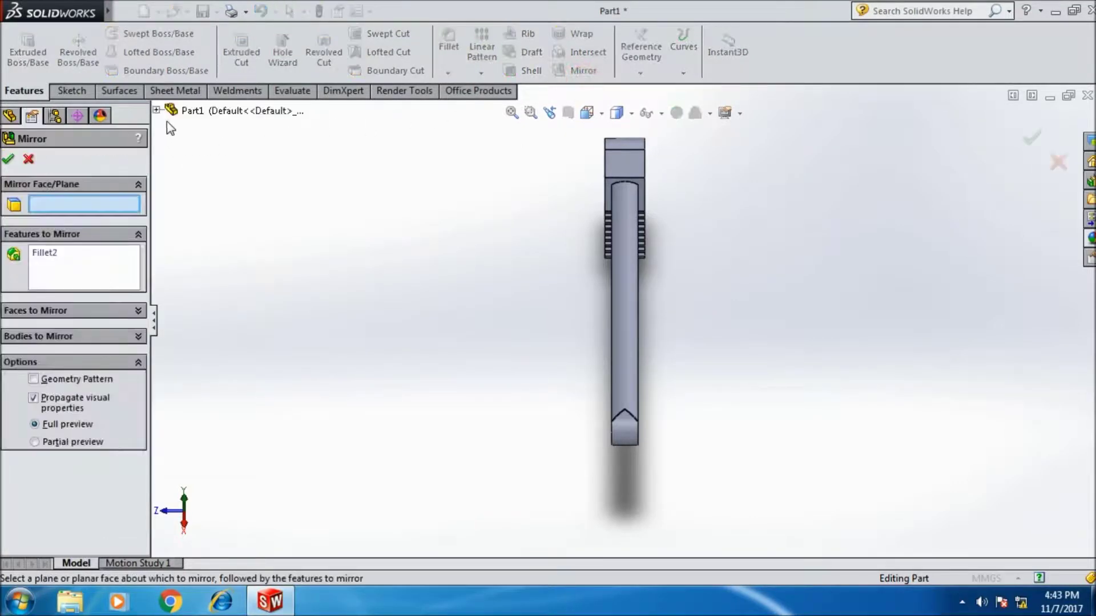
right_click(56, 265)
left_click(67, 274)
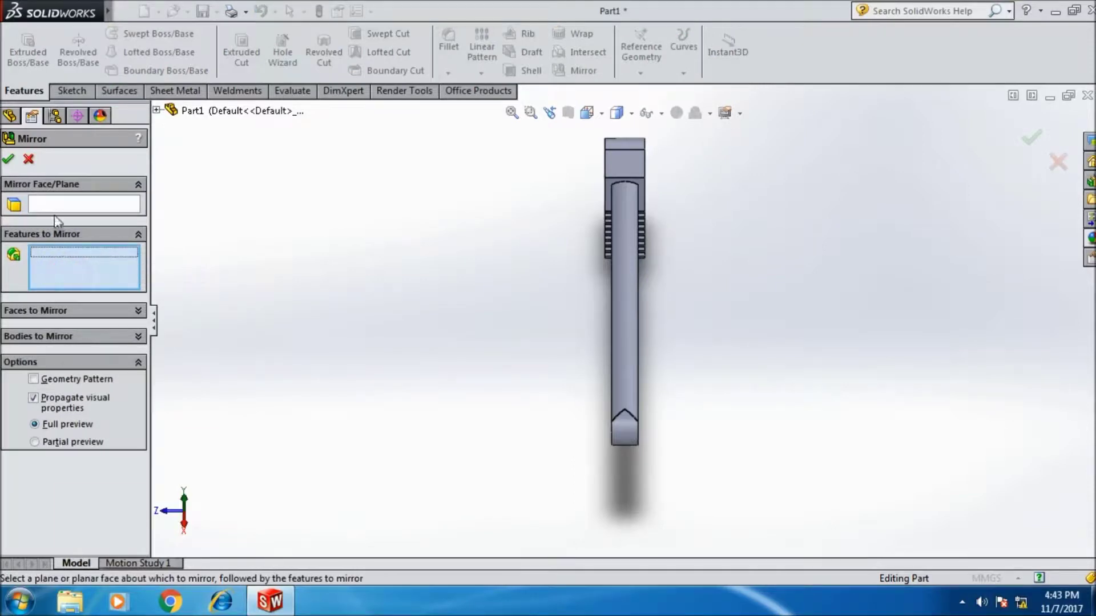
left_click(57, 204)
Mirror Cut-Extrude3 and Fillet2 across the Front Plane.
left_click(156, 110)
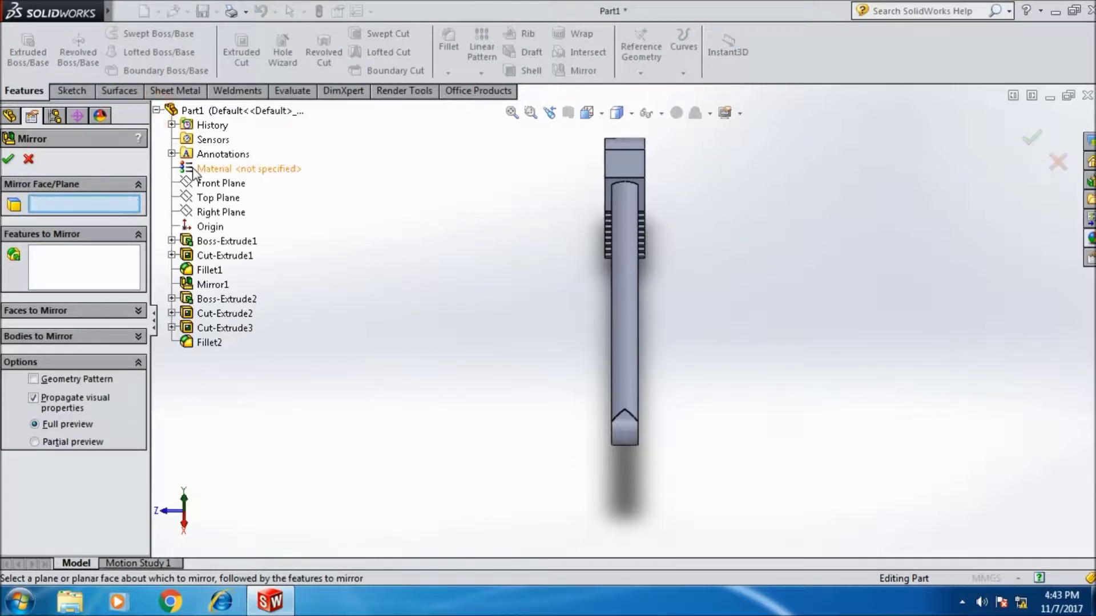
left_click(209, 185)
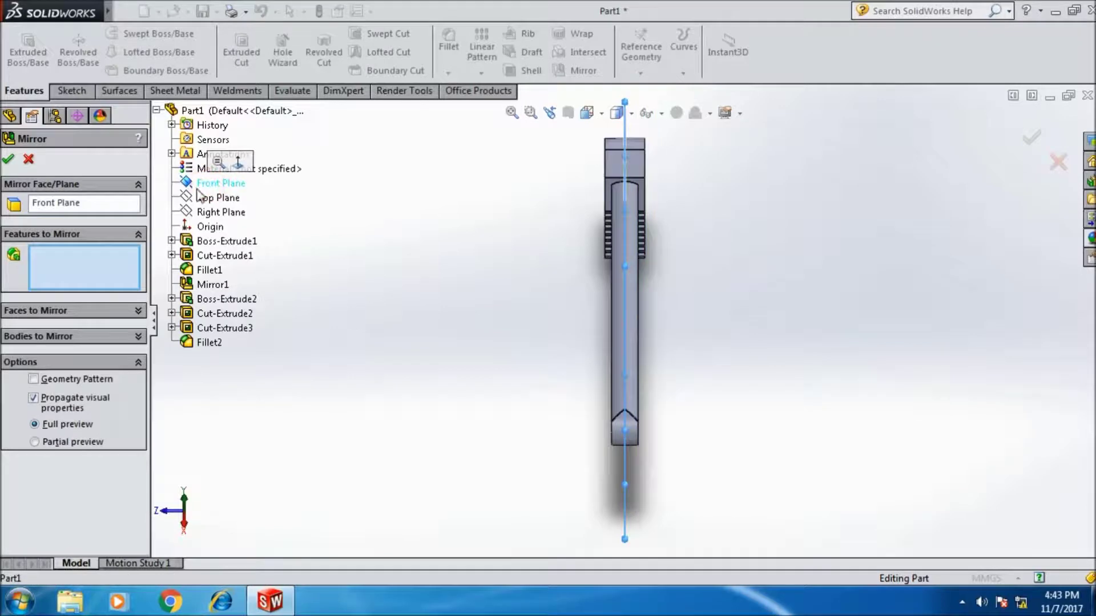
left_click(223, 330)
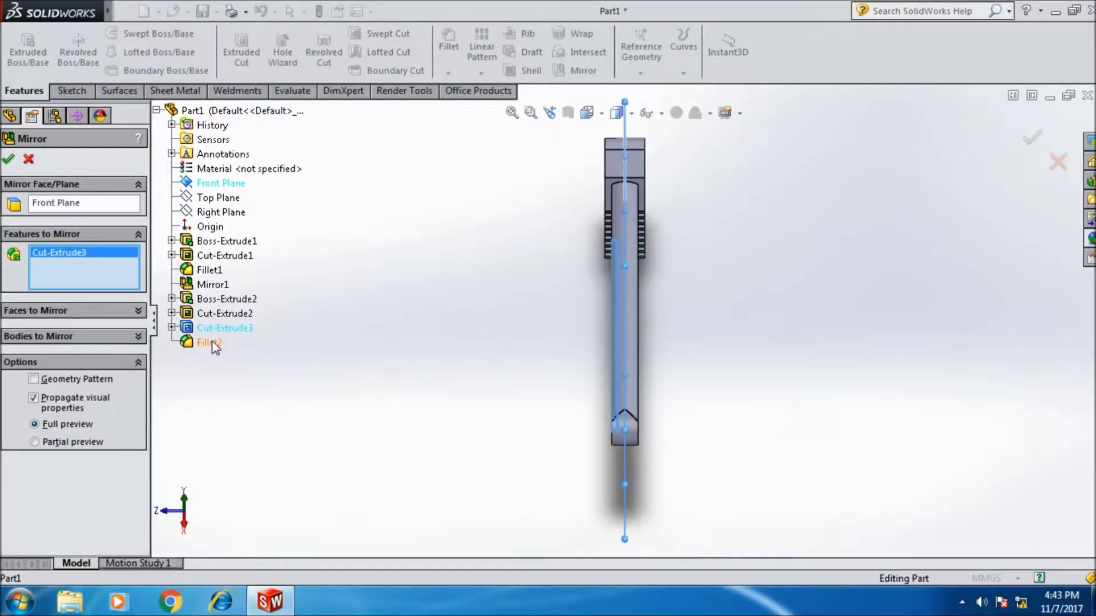
left_click(211, 343)
mouse_move(440, 443)
middle_mouse_down()
mouse_move(807, 342)
mouse_move(692, 343)
middle_mouse_up()
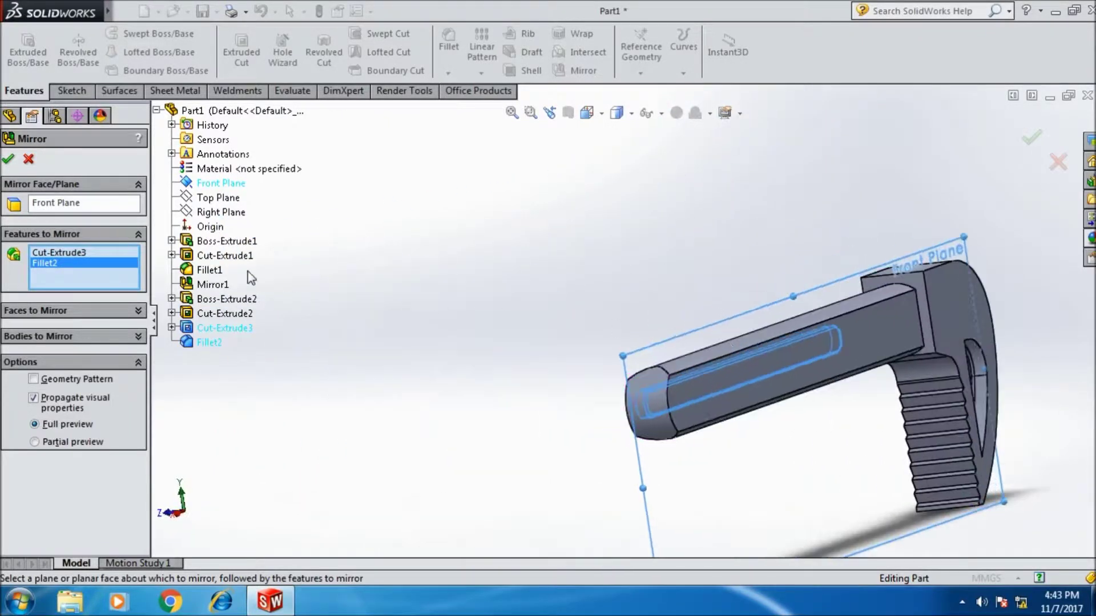
left_click(8, 161)
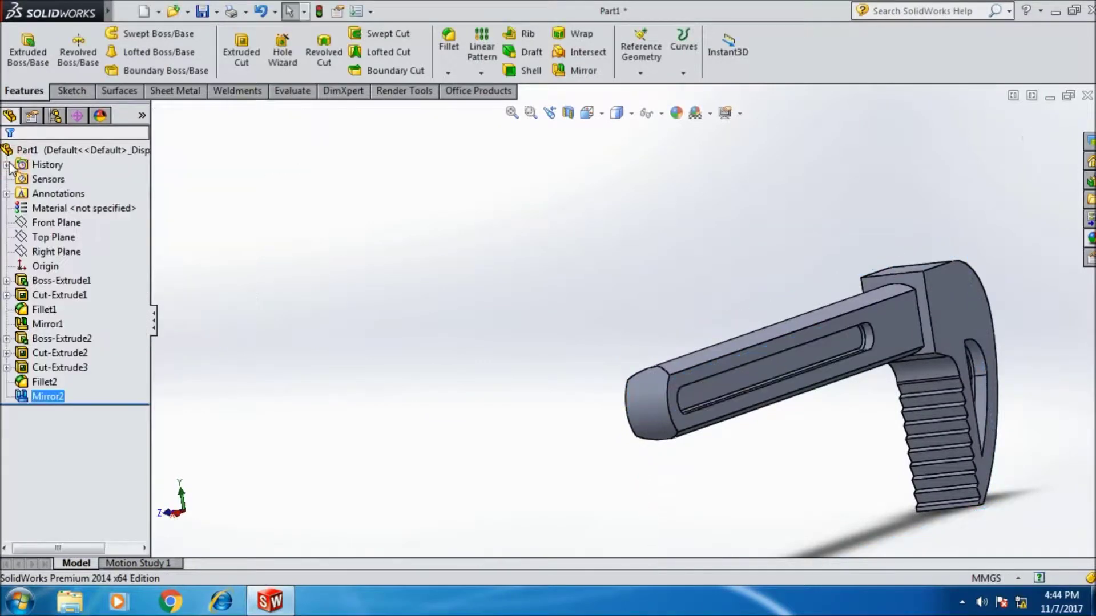
Inspect the mirrored side, then set the wrench to the front view.
mouse_move(586, 432)
middle_mouse_down()
mouse_move(611, 355)
mouse_move(529, 440)
mouse_move(1021, 440)
mouse_move(580, 443)
mouse_move(681, 429)
middle_mouse_up()
key("space")
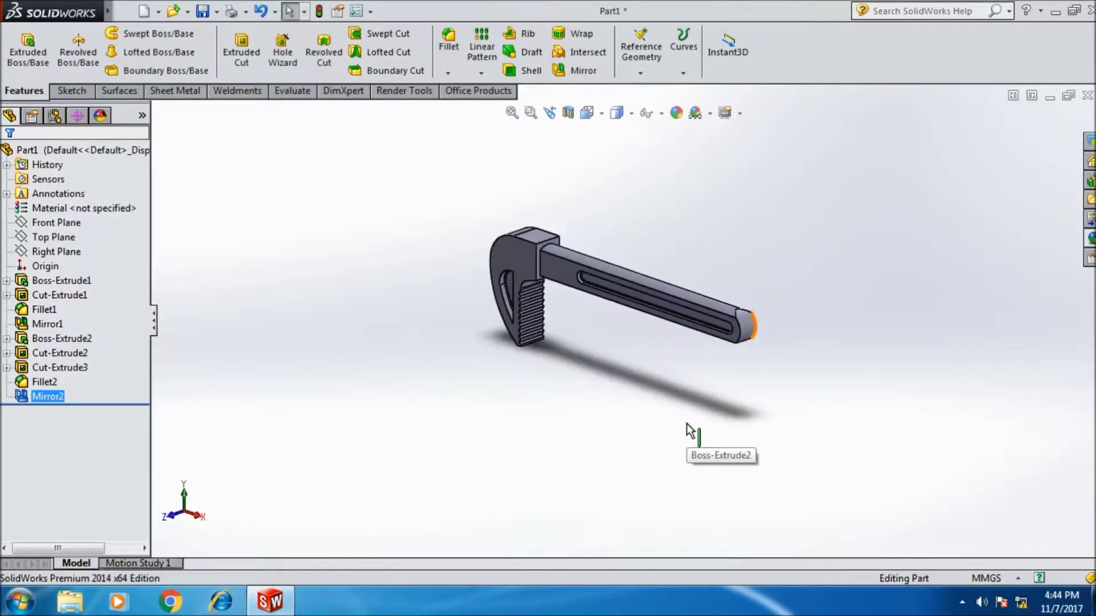
left_click(656, 264)
scroll(676, 283, "down", 2)
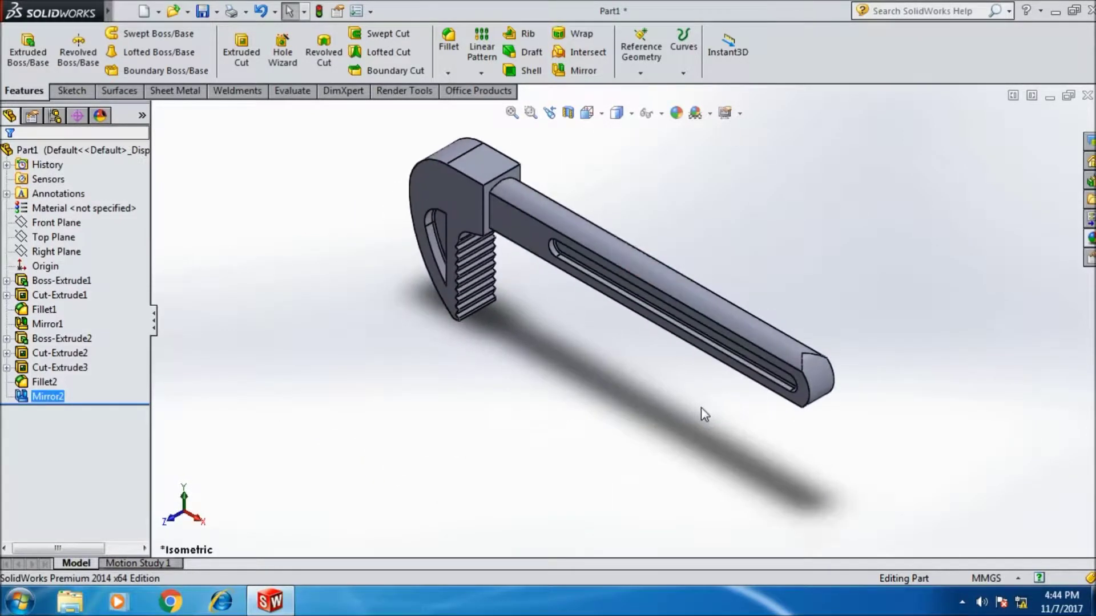
scroll(700, 407, "down", 2)
scroll(759, 348, "up", 4)
key("space")
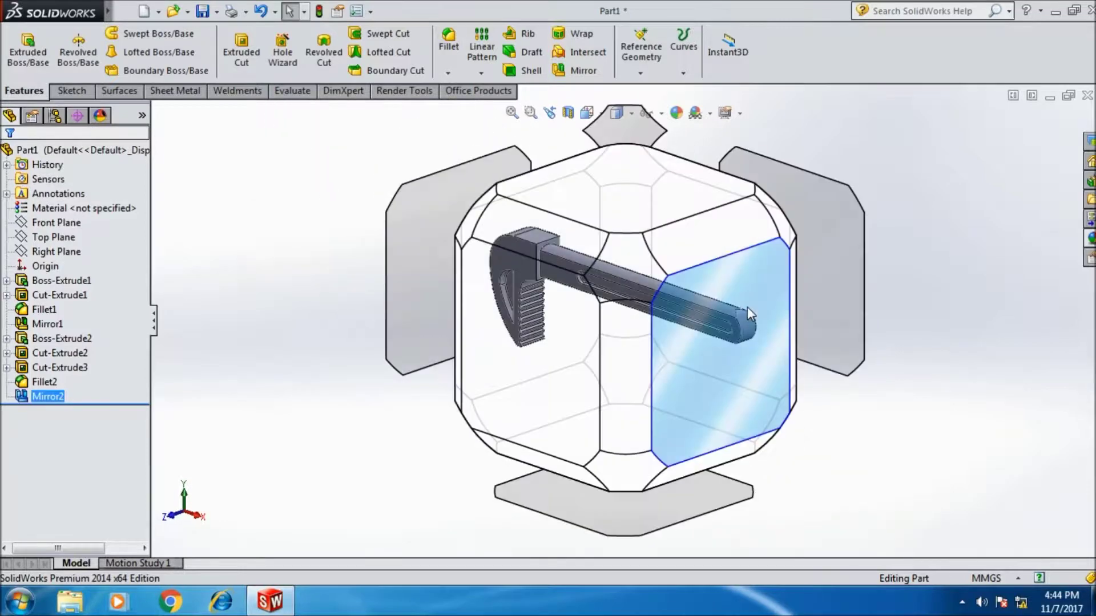
left_click(546, 320)
scroll(888, 232, "down", 1)
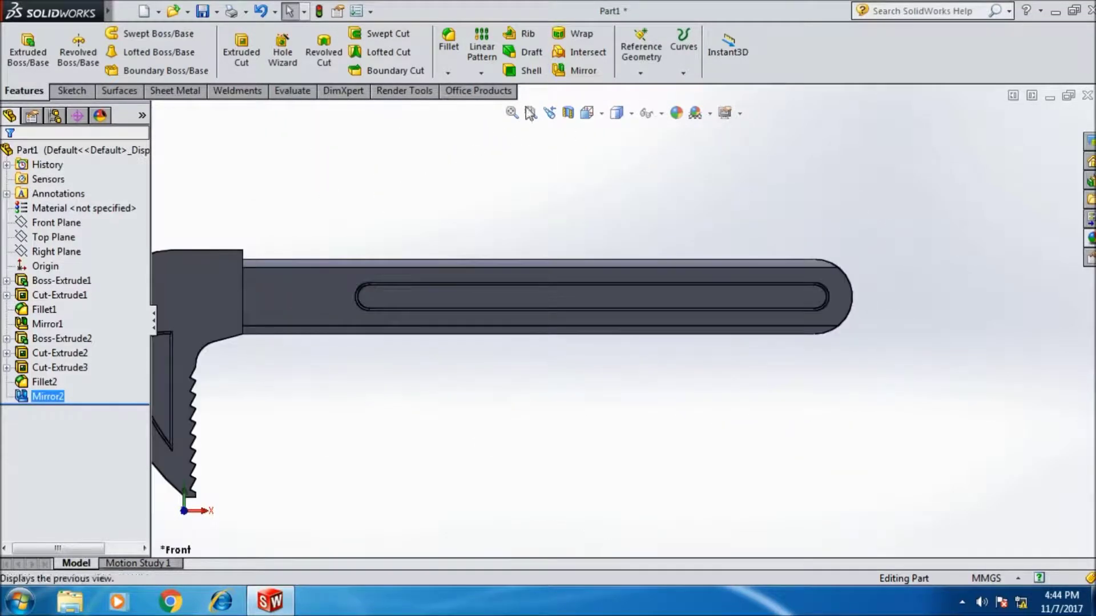
Create a reference plane offset 122 mm (130-8) from the handle-meets-jaw face.
left_click(638, 77)
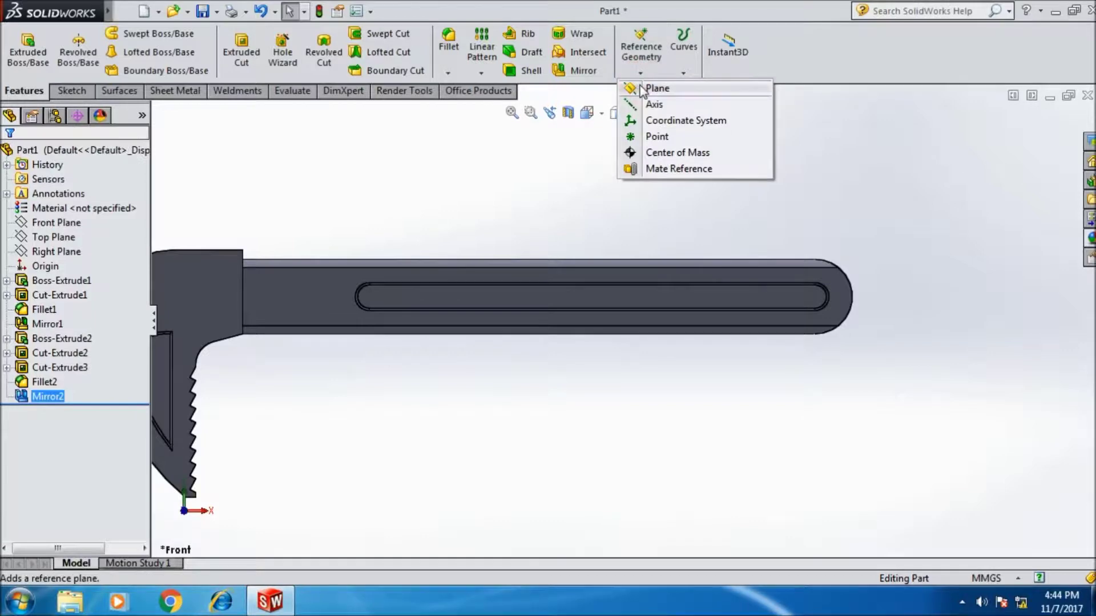
left_click(643, 89)
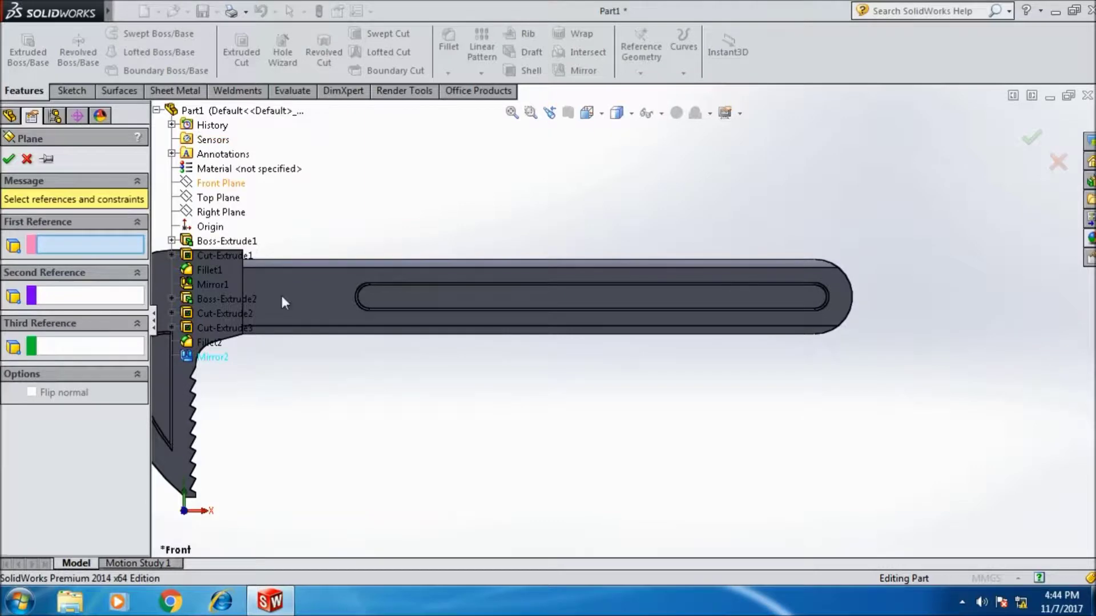
middle_click_drag(335, 385, 359, 306)
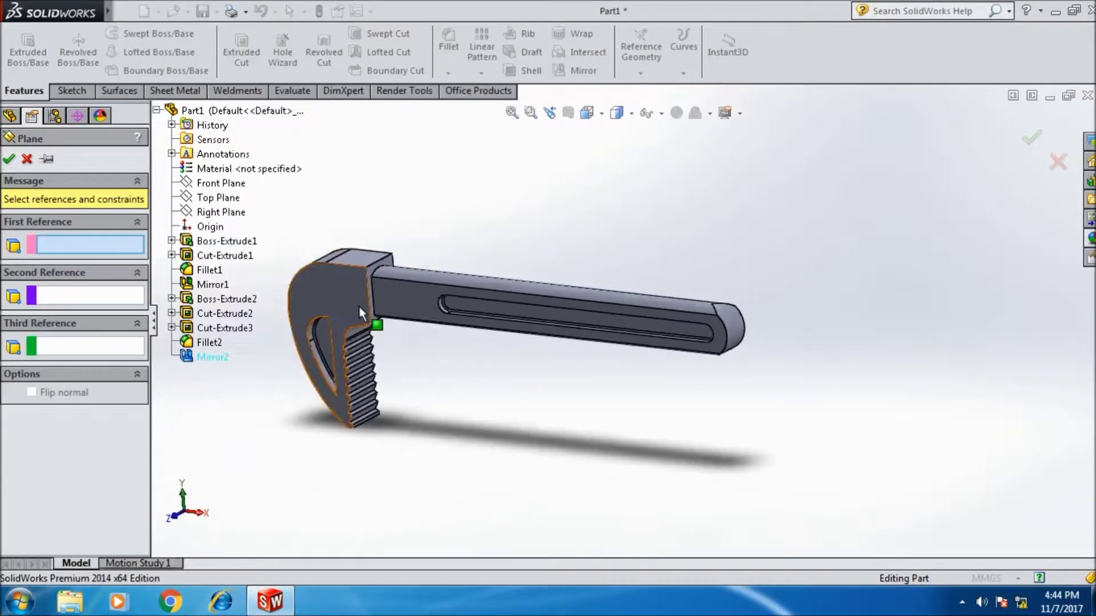
scroll(361, 303, "down", 3)
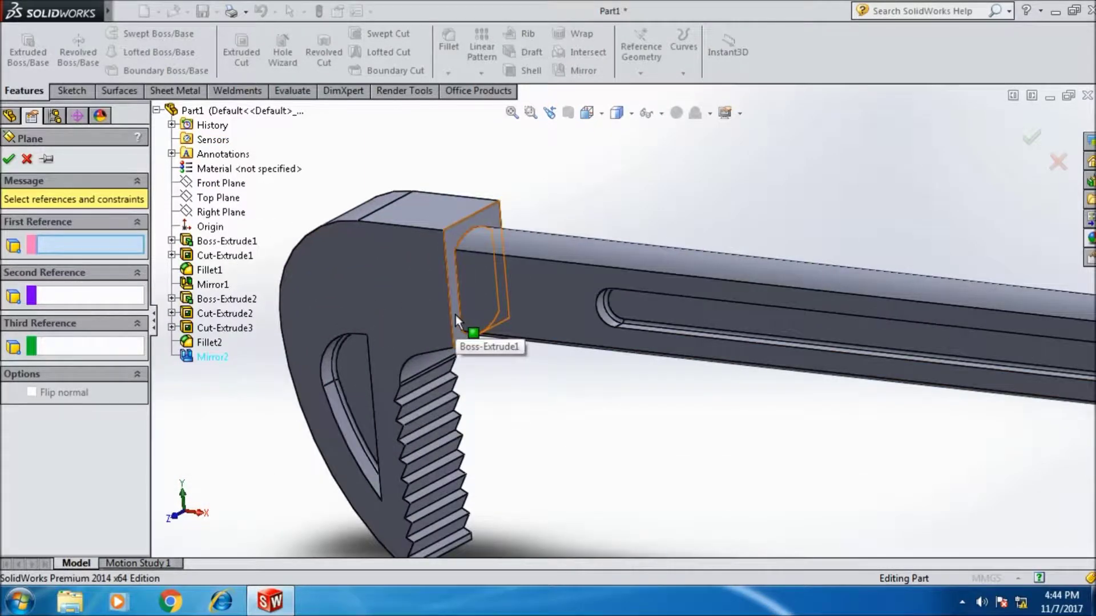
left_click(455, 315)
key("f")
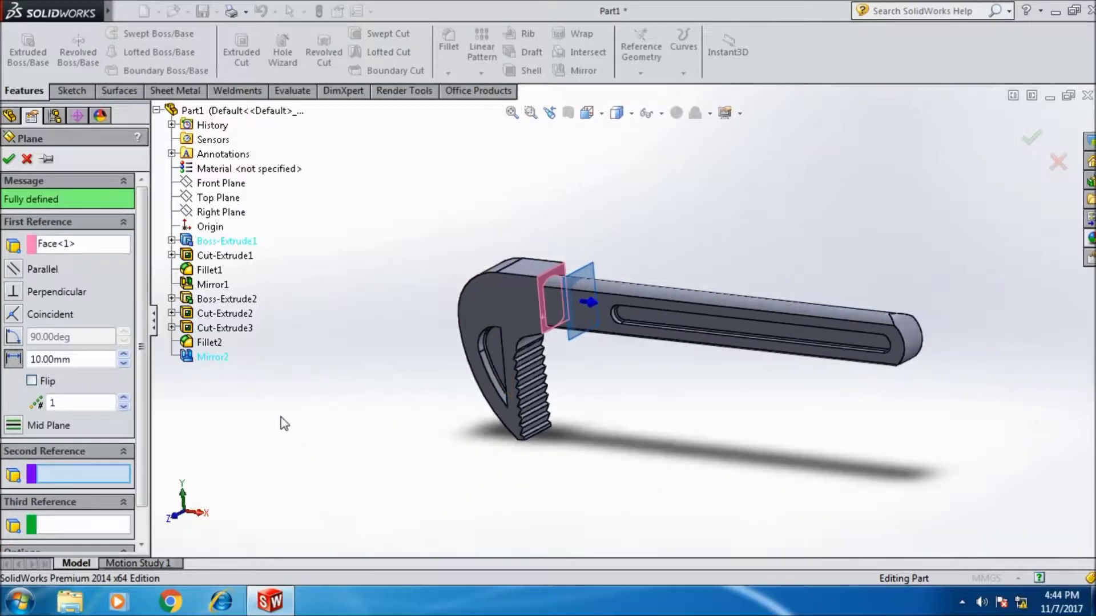
left_click(87, 358)
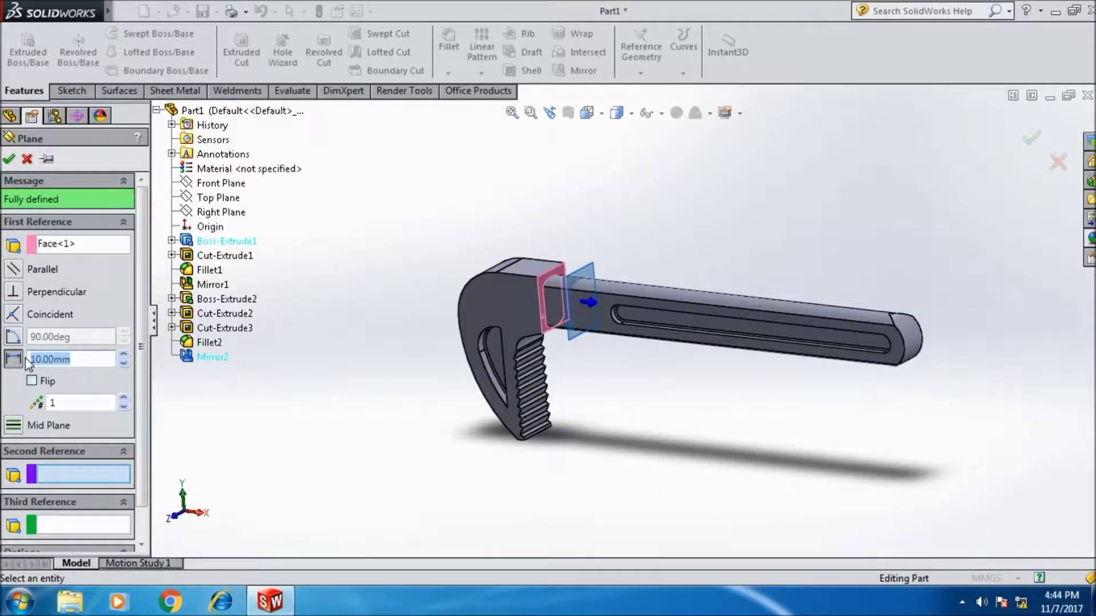
type("130-8")
key("Return")
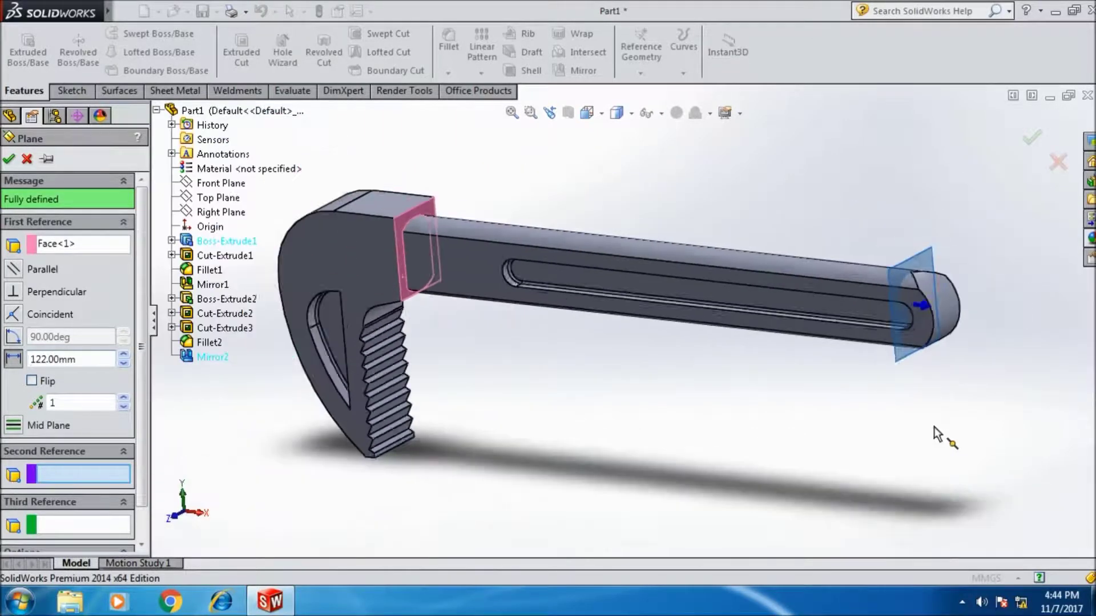
mouse_move(938, 436)
middle_mouse_down()
mouse_move(937, 410)
mouse_move(960, 387)
middle_mouse_up()
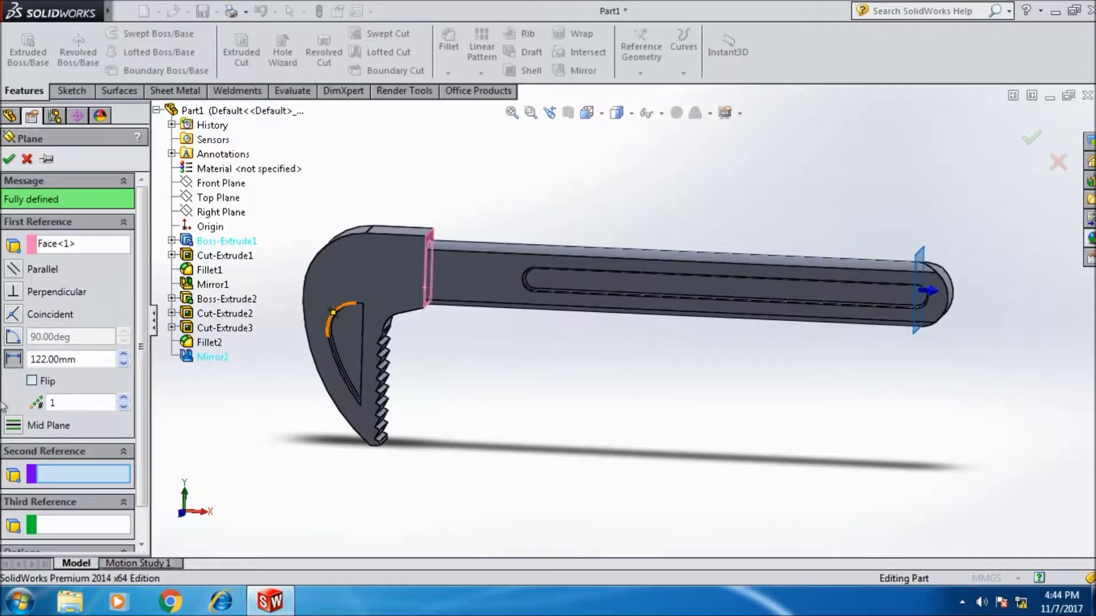
left_click(8, 161)
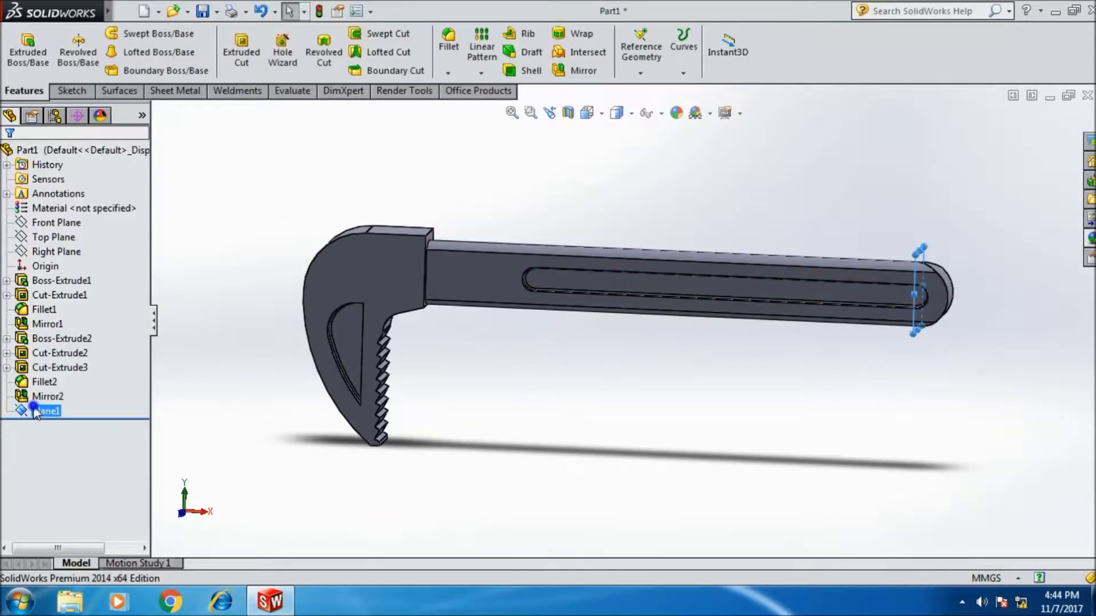
View Plane1 normal-to and check its definition without changes.
right_click(35, 412)
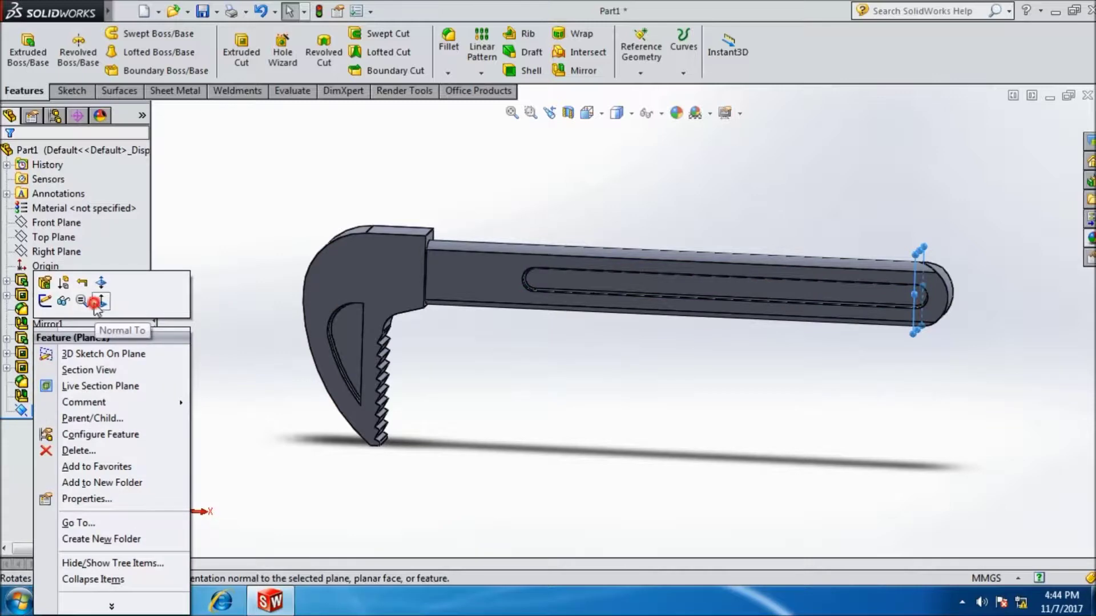
left_click(97, 302)
right_click(36, 411)
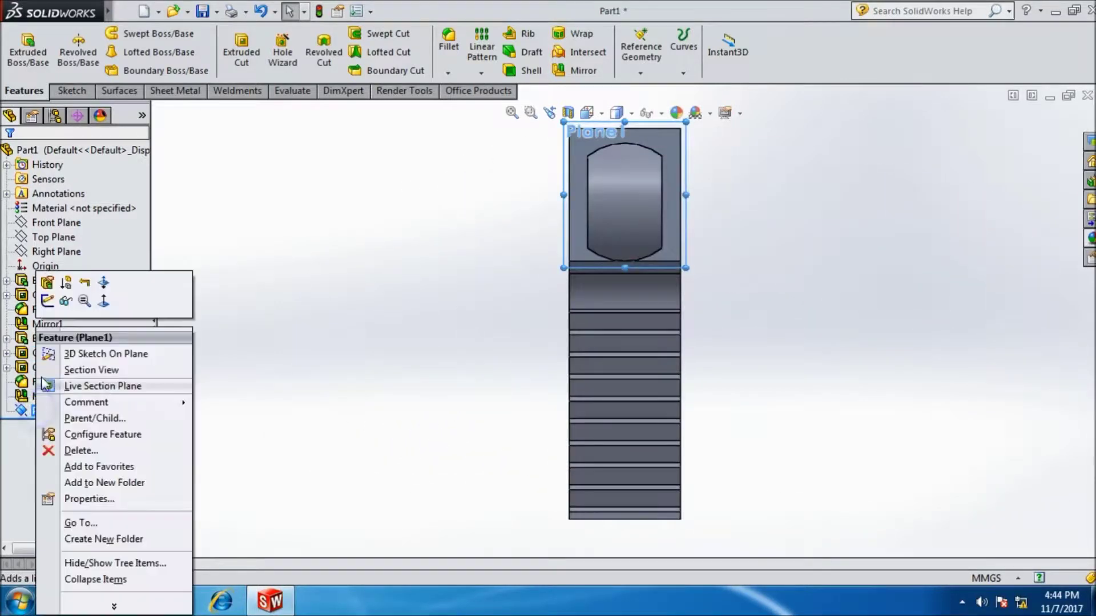
left_click(46, 282)
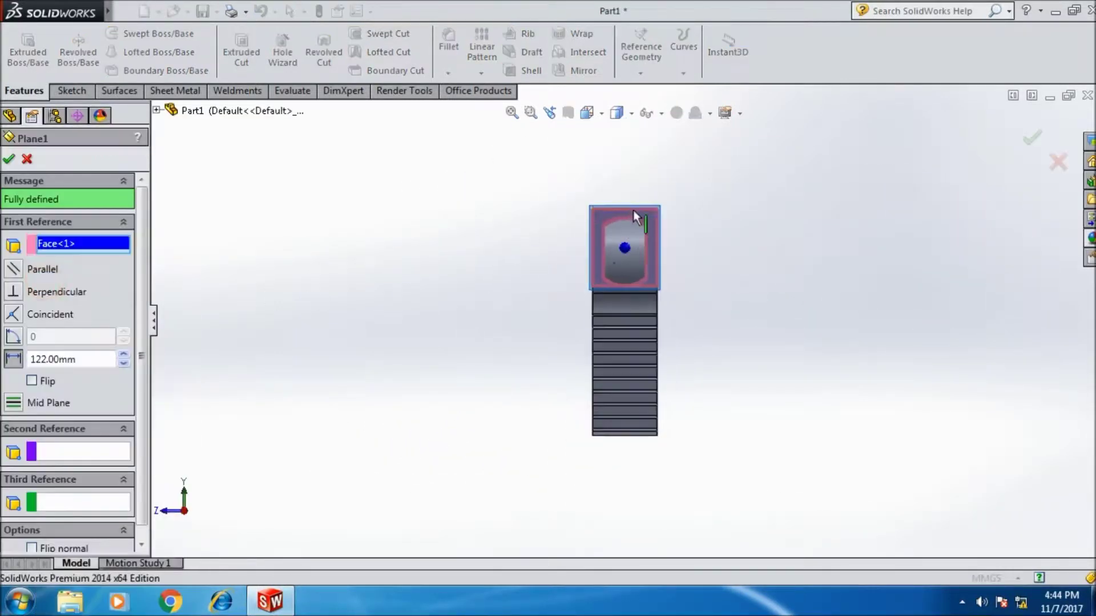
left_click(26, 160)
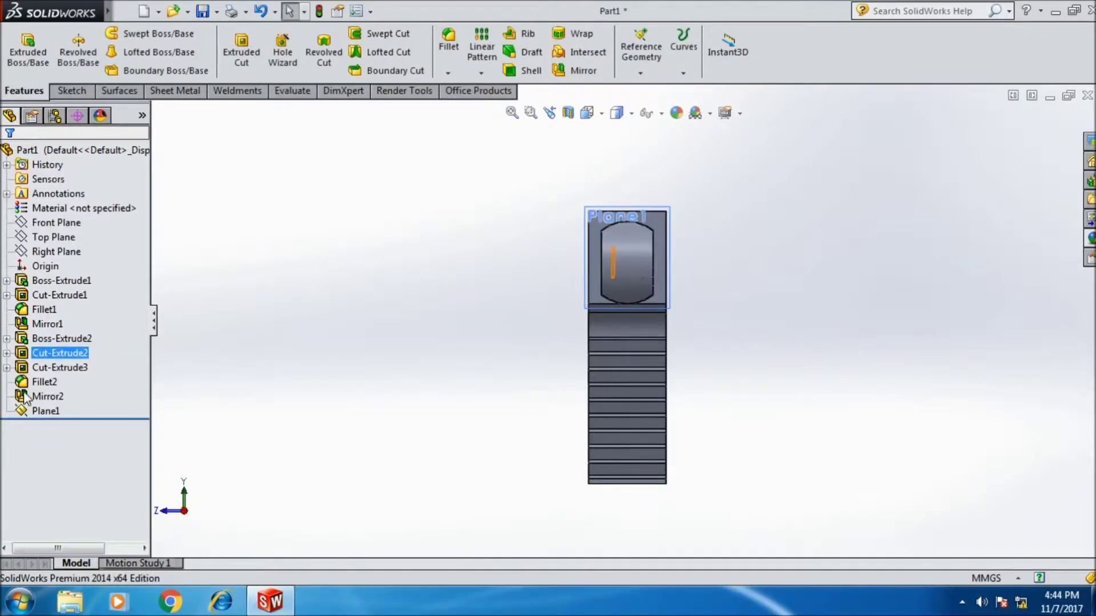
Start a sketch on Plane1 and place a circle's centre on the handle end.
right_click(35, 410)
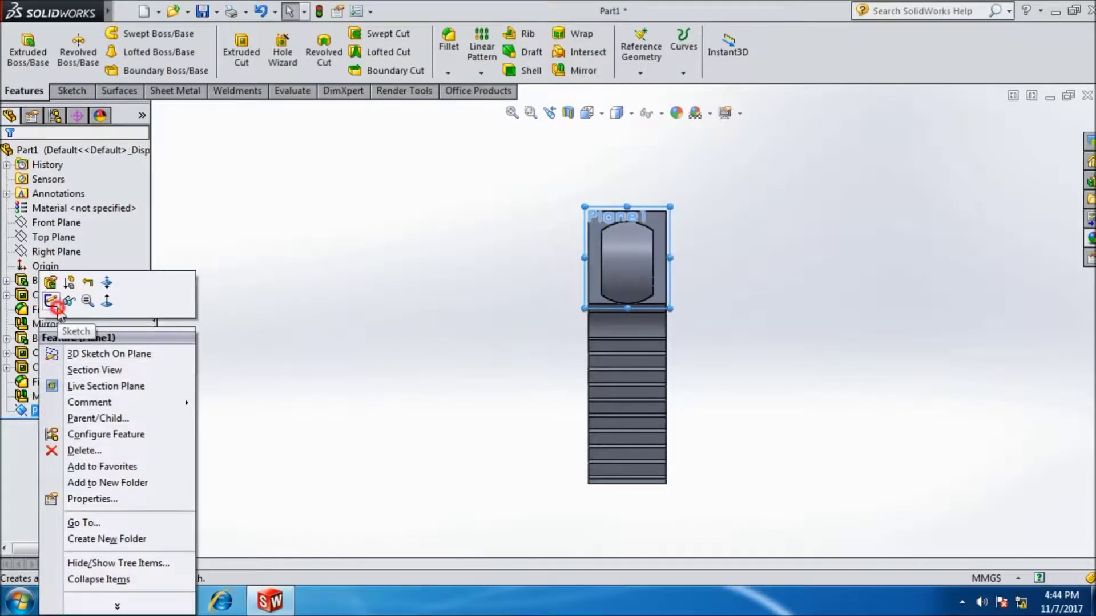
left_click(57, 307)
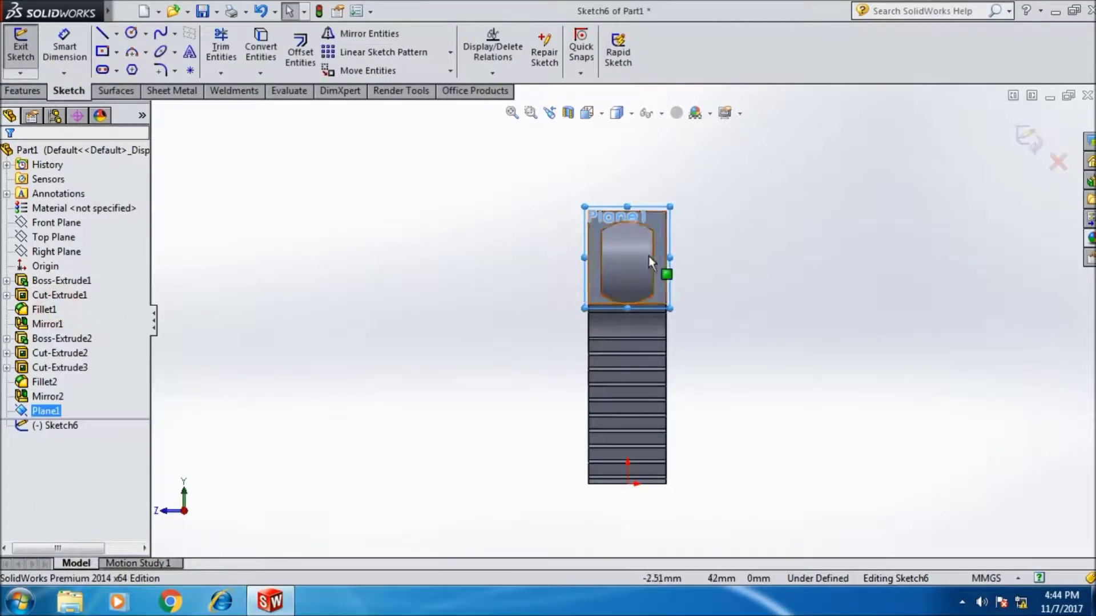
left_click(131, 35)
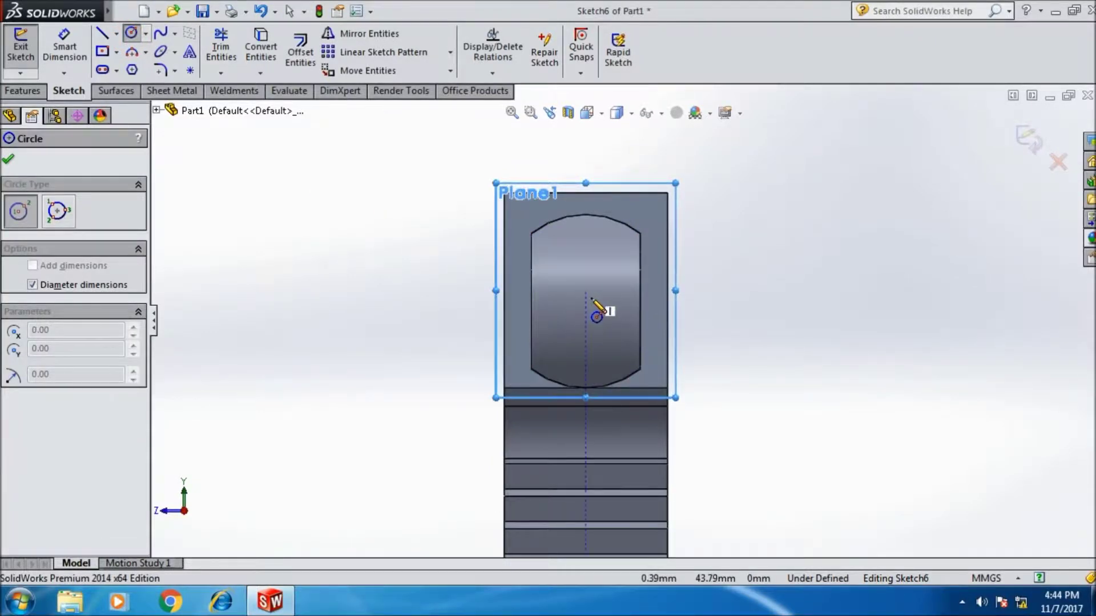
left_click(586, 300)
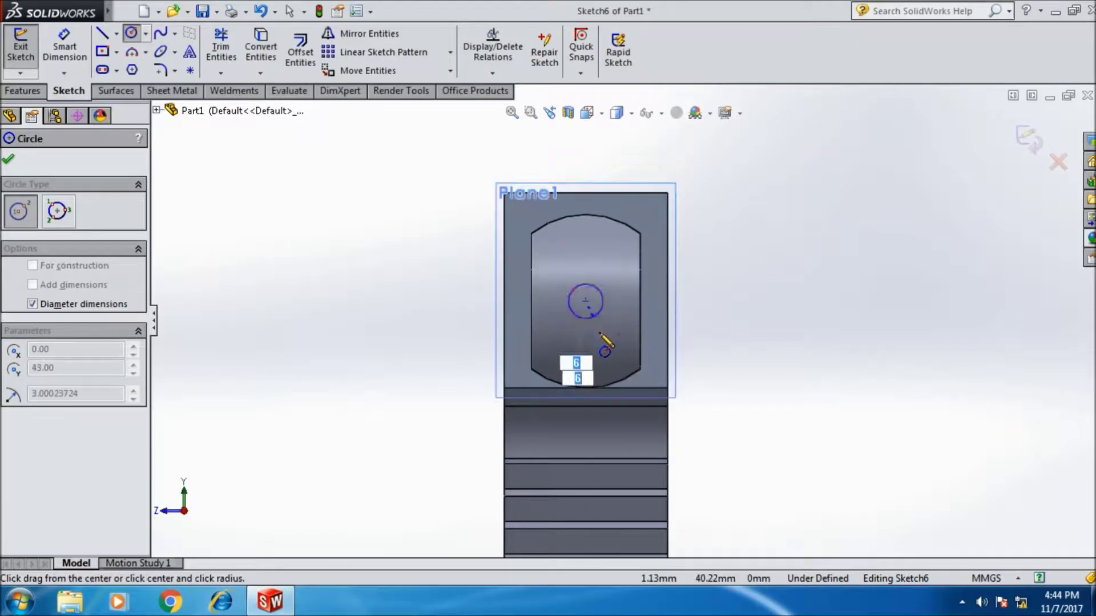
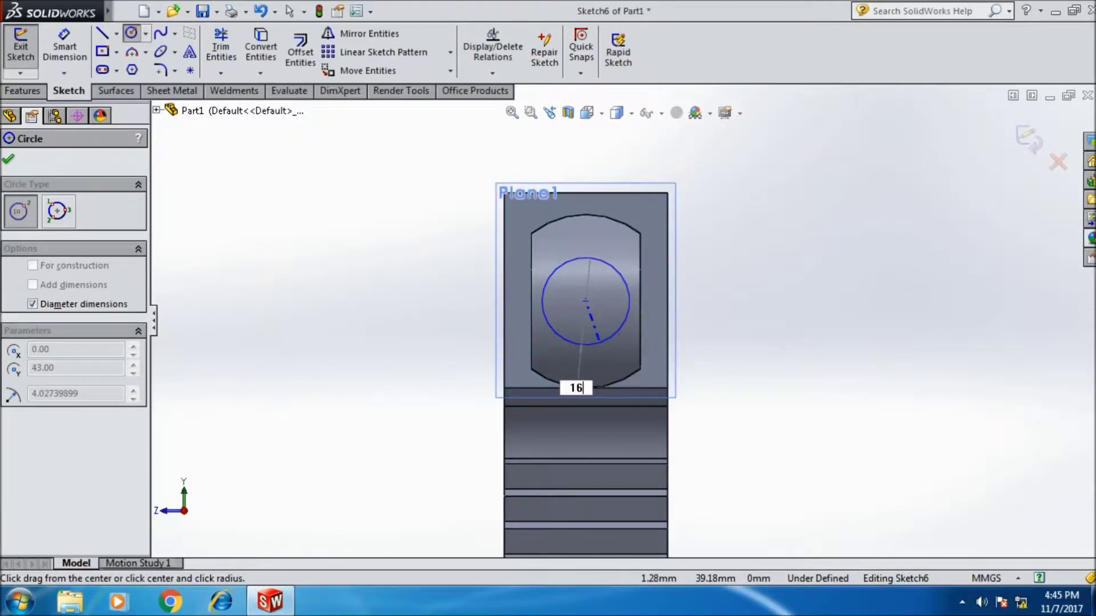
Confirm the 16 mm circle diameter to fully define the sketch, then orbit to an angled view.
key("Return")
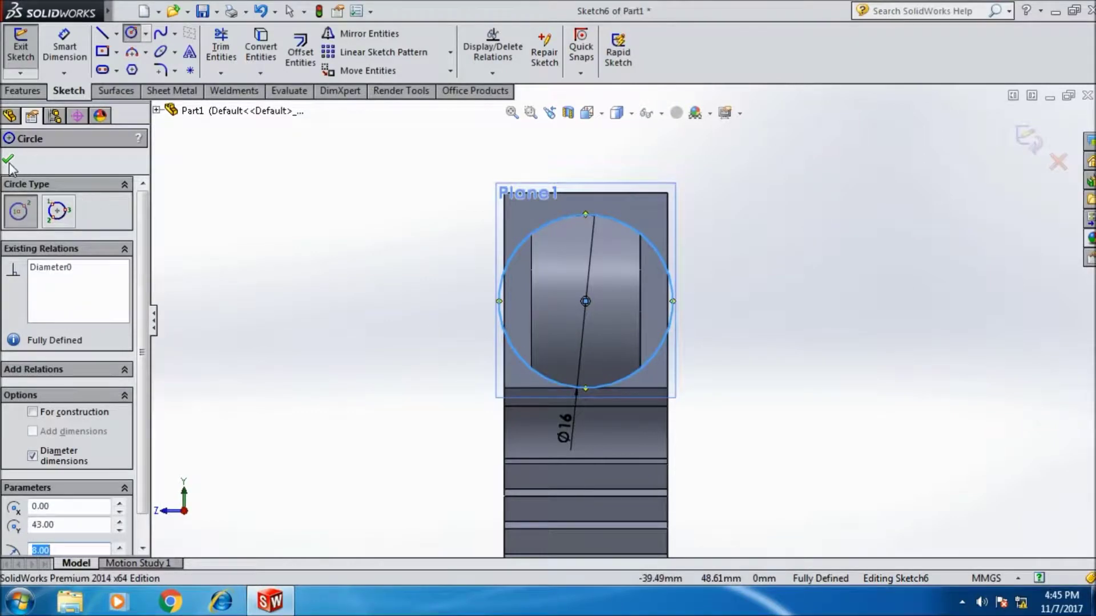
left_click(8, 159)
left_click(209, 186)
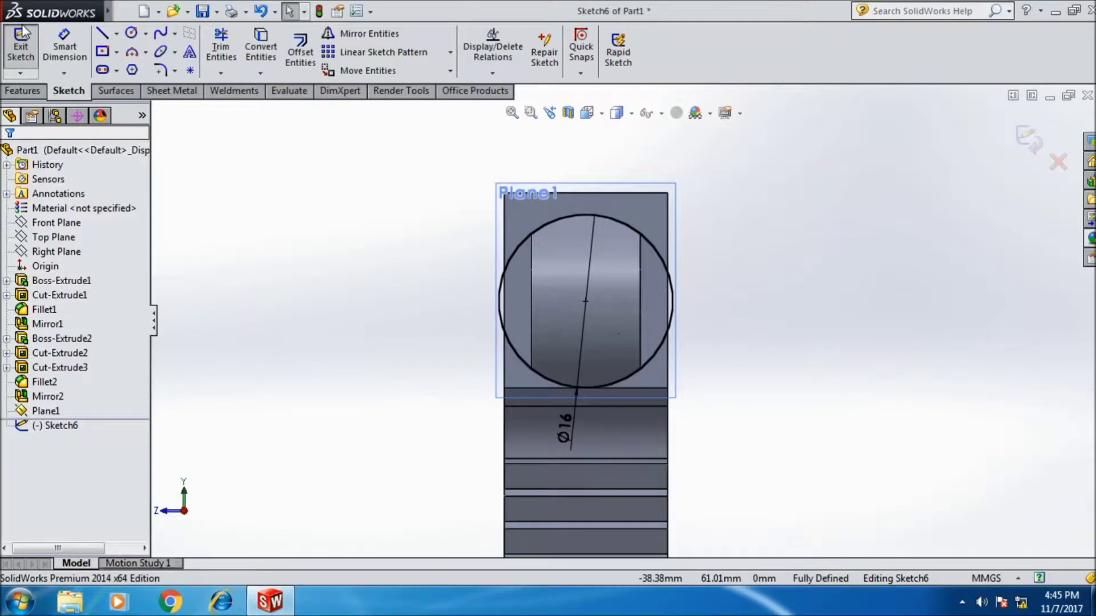
left_click(24, 90)
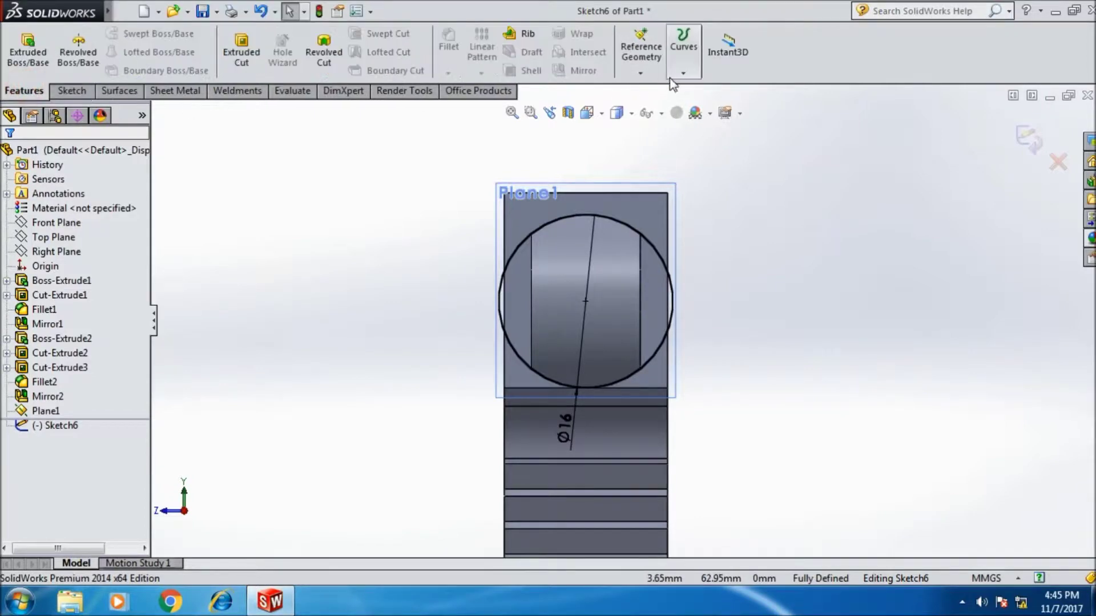
mouse_move(380, 257)
middle_mouse_down()
mouse_move(461, 271)
mouse_move(485, 262)
middle_mouse_up()
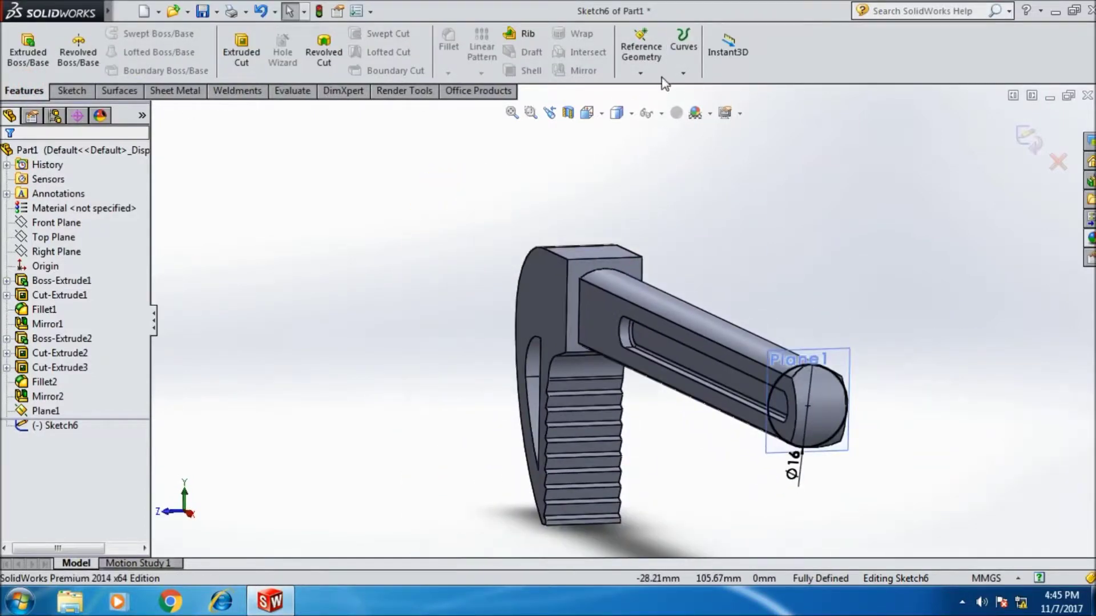
left_click(683, 73)
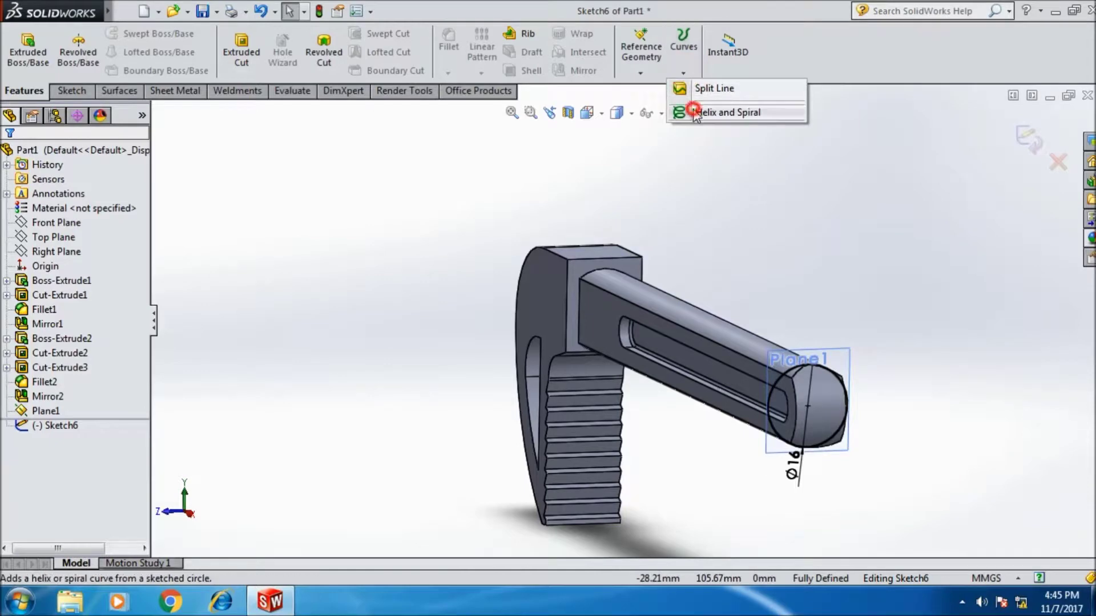
Start a reversed helix from the circle, defined by Height and Pitch, with 95 mm height.
left_click(693, 112)
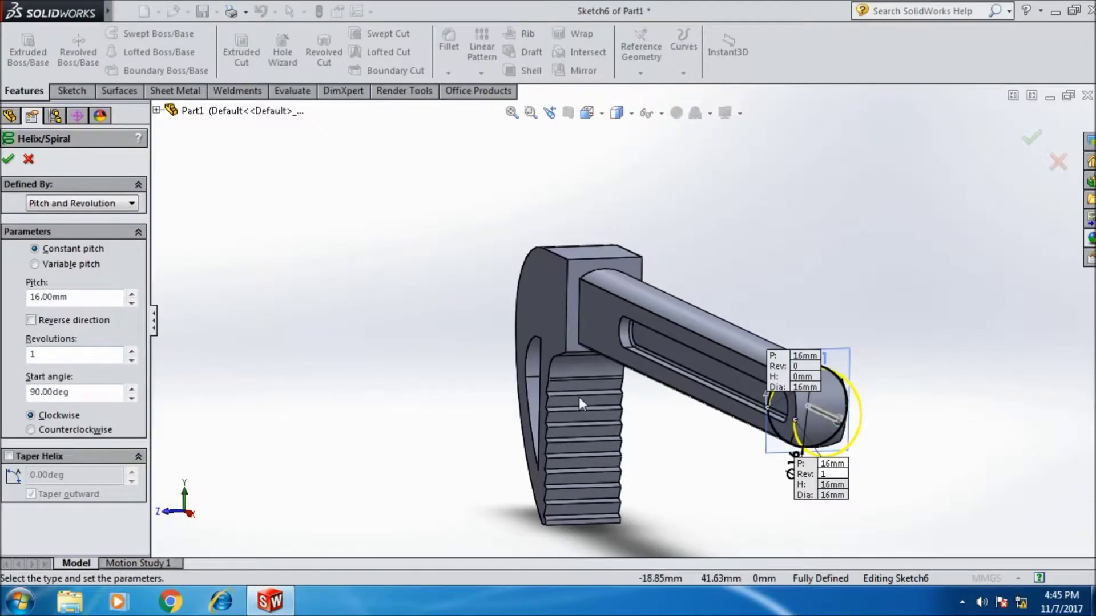
left_click(42, 323)
left_click(102, 205)
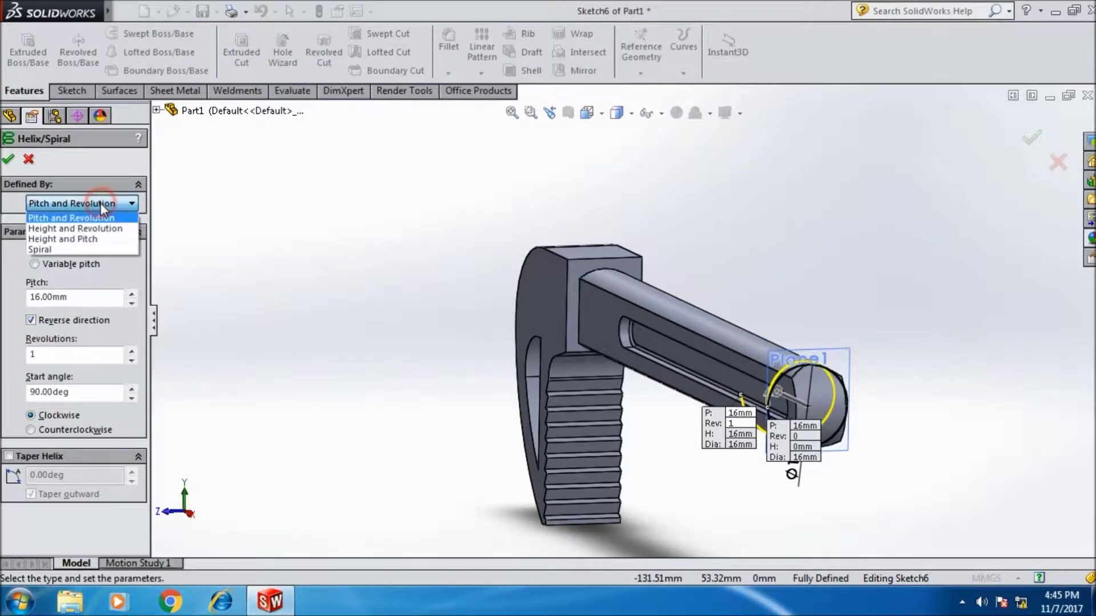
left_click(92, 239)
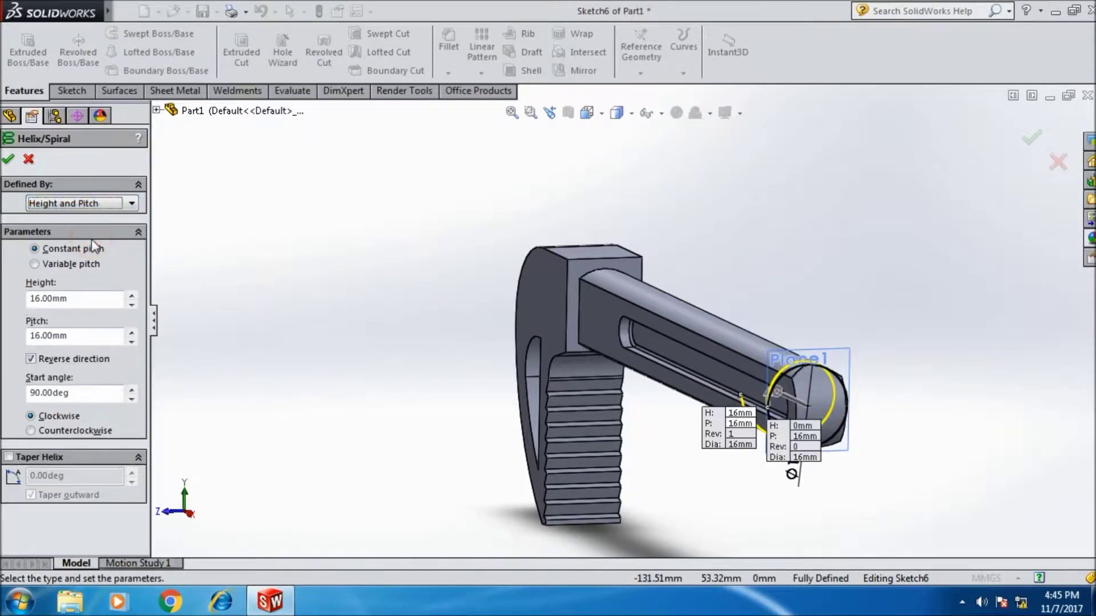
left_click_drag(89, 303, 23, 314)
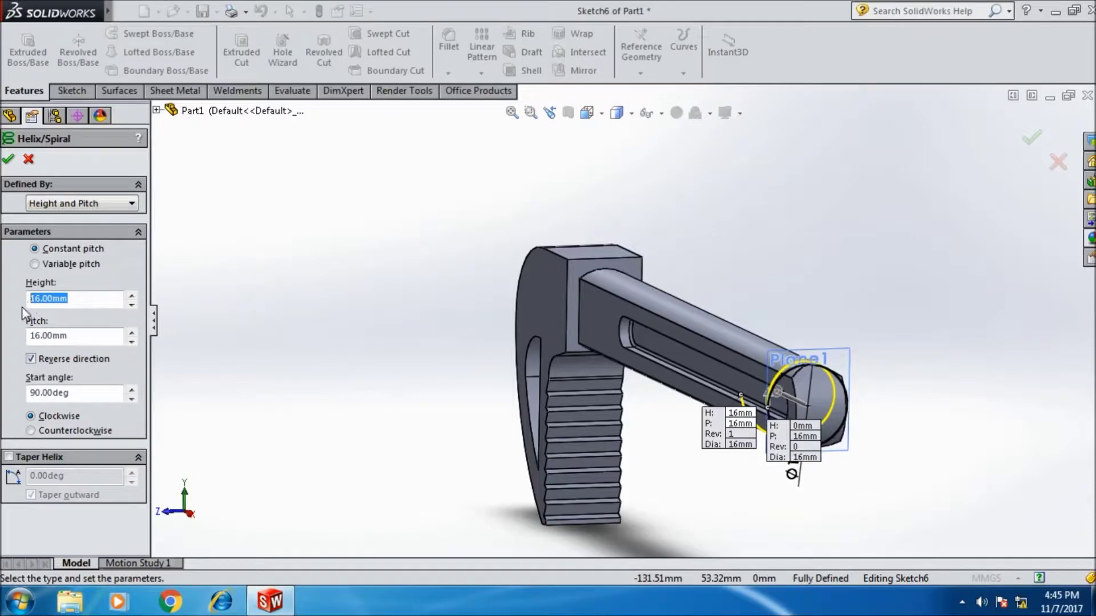
type("95")
key("Return")
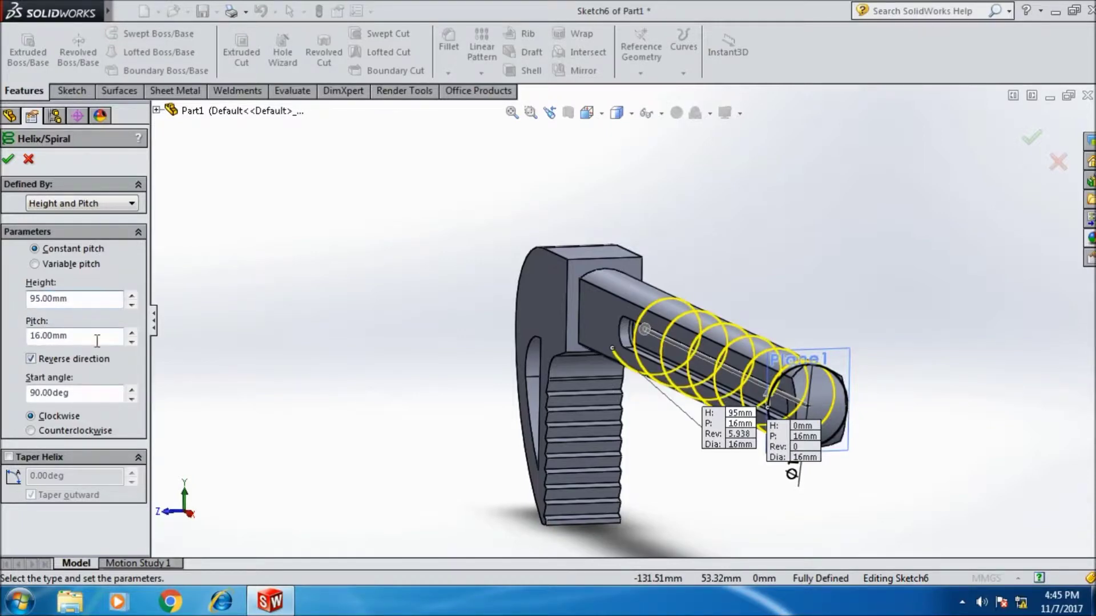
Give the helix an 8 mm pitch and 0° start angle, and create it.
left_click_drag(58, 341, 23, 341)
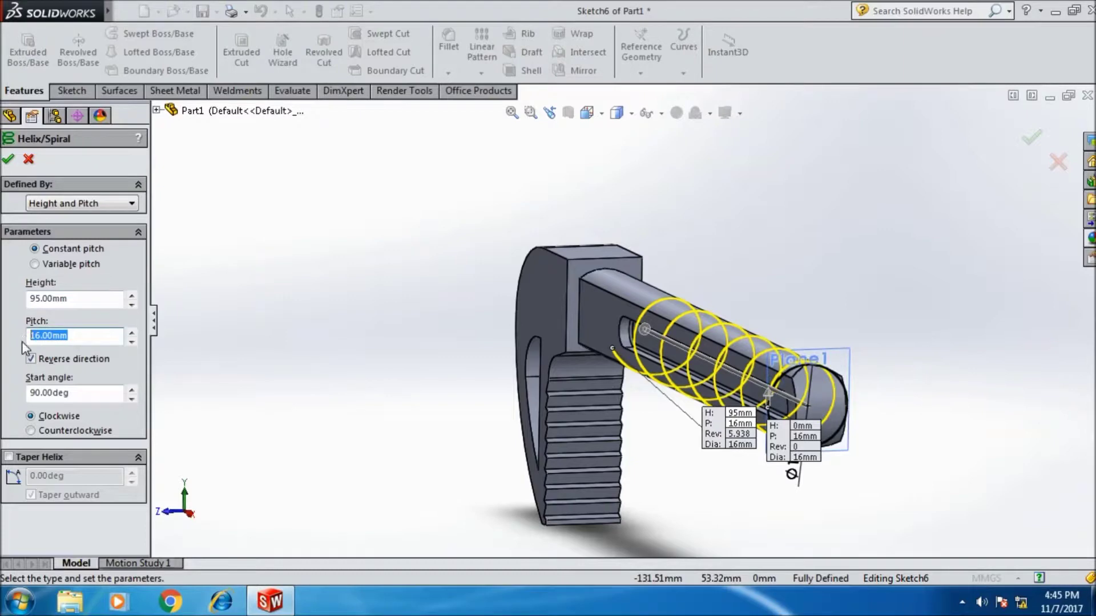
type("8")
key("Return")
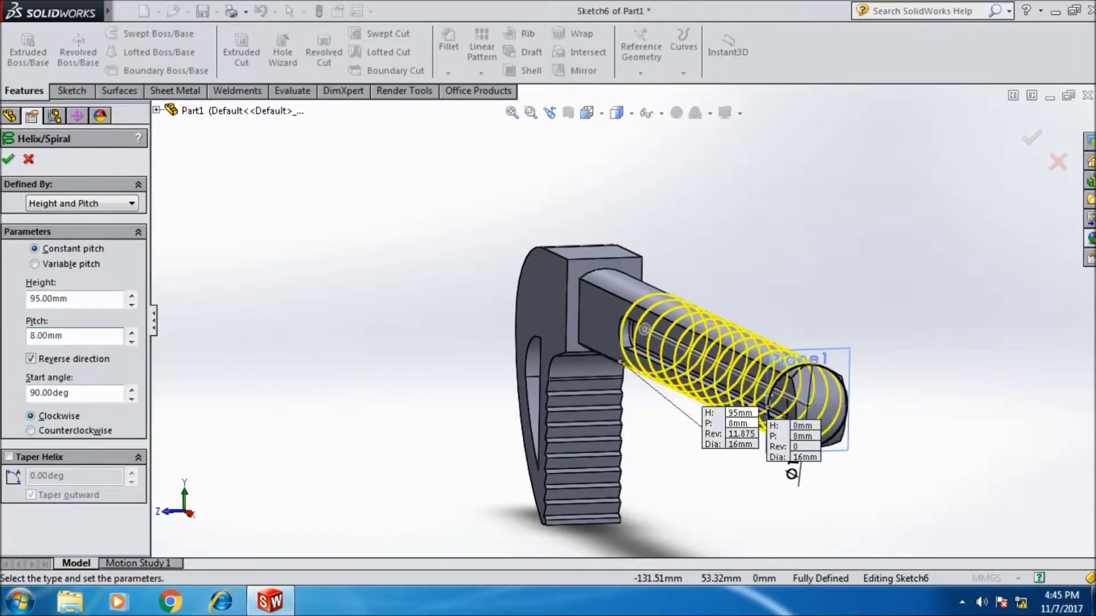
middle_click_drag(432, 482, 479, 455)
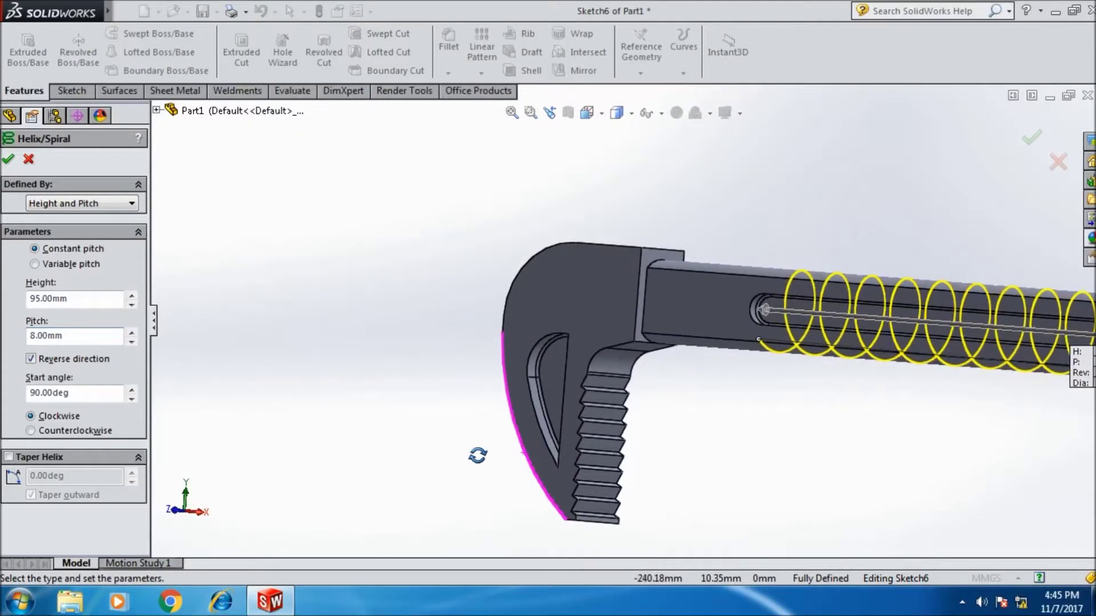
left_click_drag(78, 390, 12, 391)
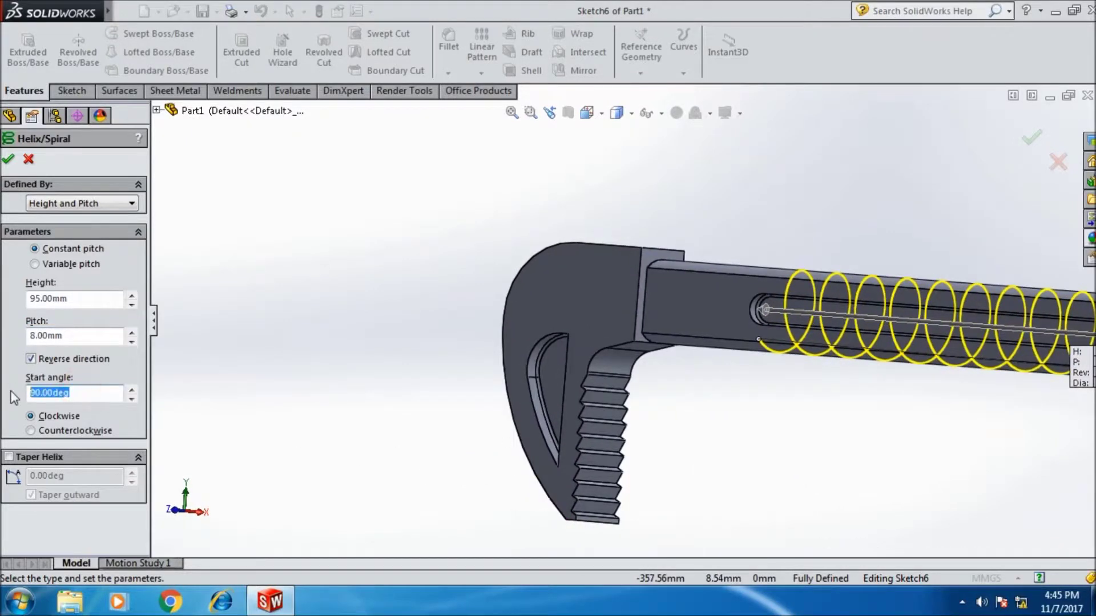
type("0")
key("Return")
scroll(529, 427, "up", 3)
scroll(807, 396, "up", 2)
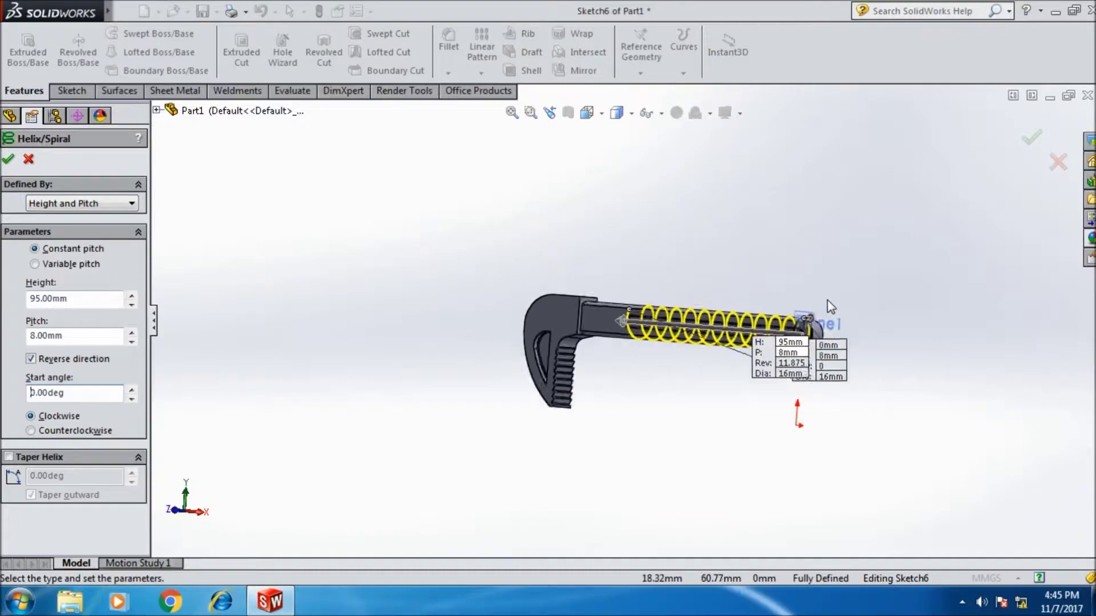
scroll(777, 326, "down", 6)
mouse_move(772, 361)
middle_mouse_down()
mouse_move(733, 371)
mouse_move(717, 409)
mouse_move(714, 365)
mouse_move(727, 350)
mouse_move(709, 351)
middle_mouse_up()
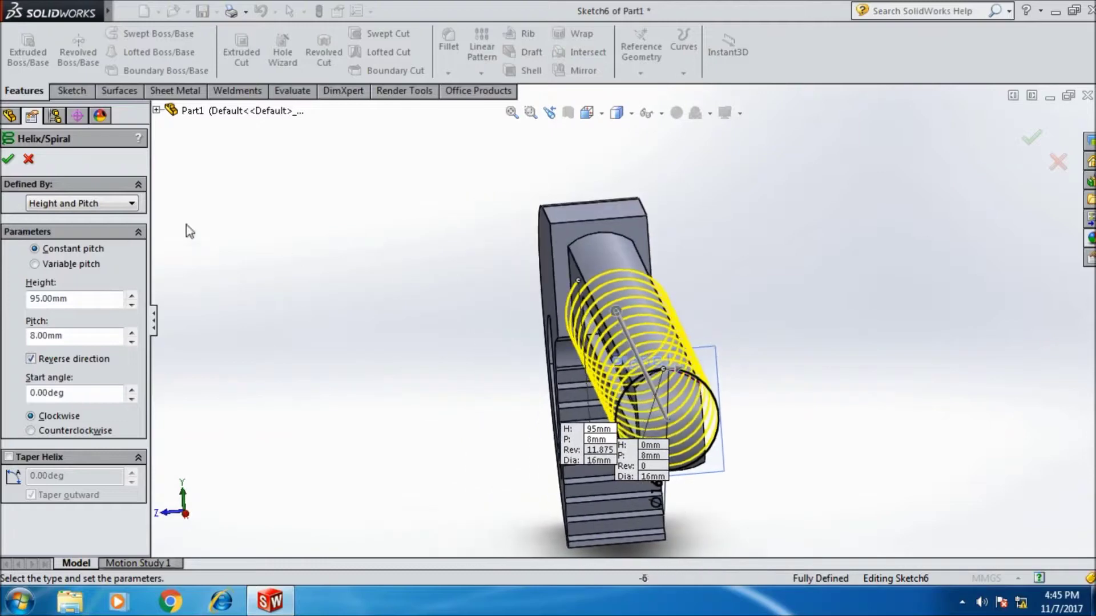
left_click(8, 160)
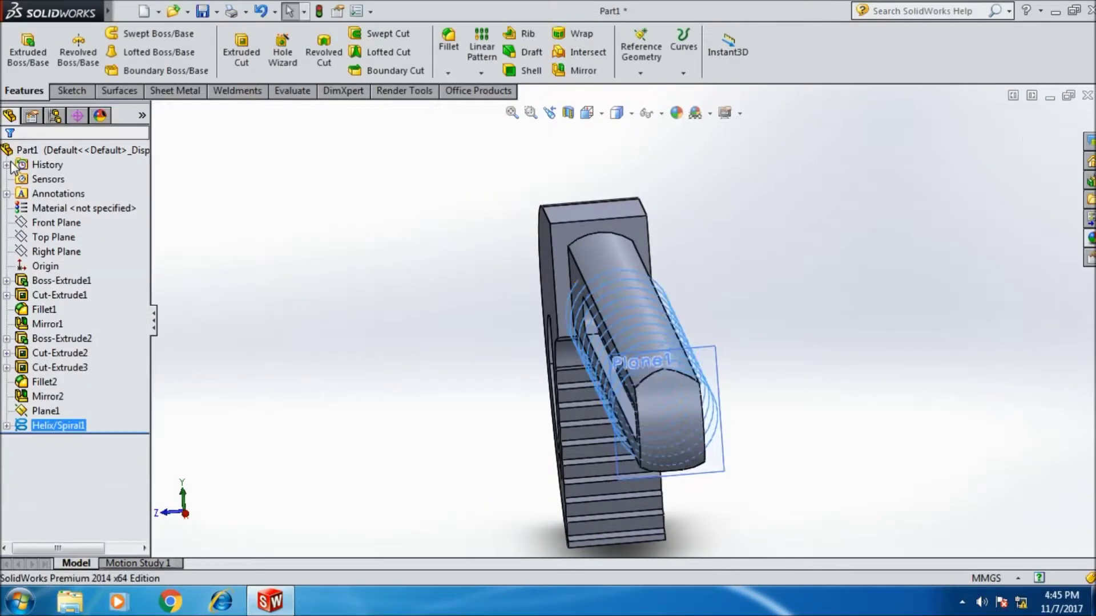
left_click(229, 323)
mouse_move(257, 368)
middle_mouse_down()
mouse_move(264, 352)
mouse_move(285, 352)
middle_mouse_up()
scroll(713, 346, "up", 1)
scroll(713, 345, "down", 3)
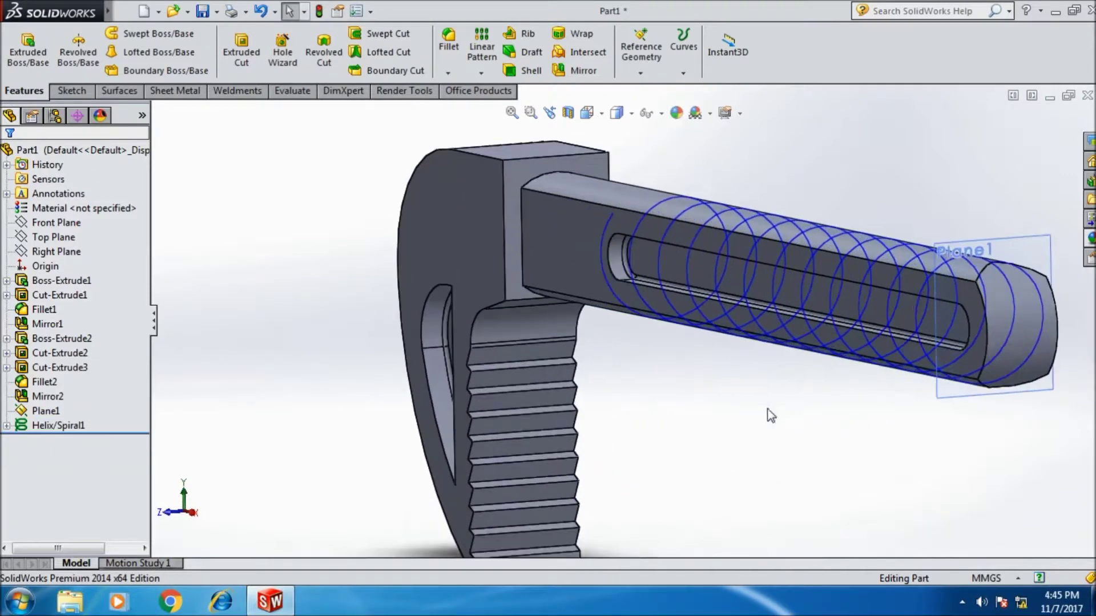
scroll(771, 415, "down", 3)
scroll(796, 399, "down", 2)
mouse_move(802, 399)
middle_mouse_down()
mouse_move(773, 408)
mouse_move(773, 391)
mouse_move(795, 379)
mouse_move(778, 417)
middle_mouse_up()
key("ctrl+1")
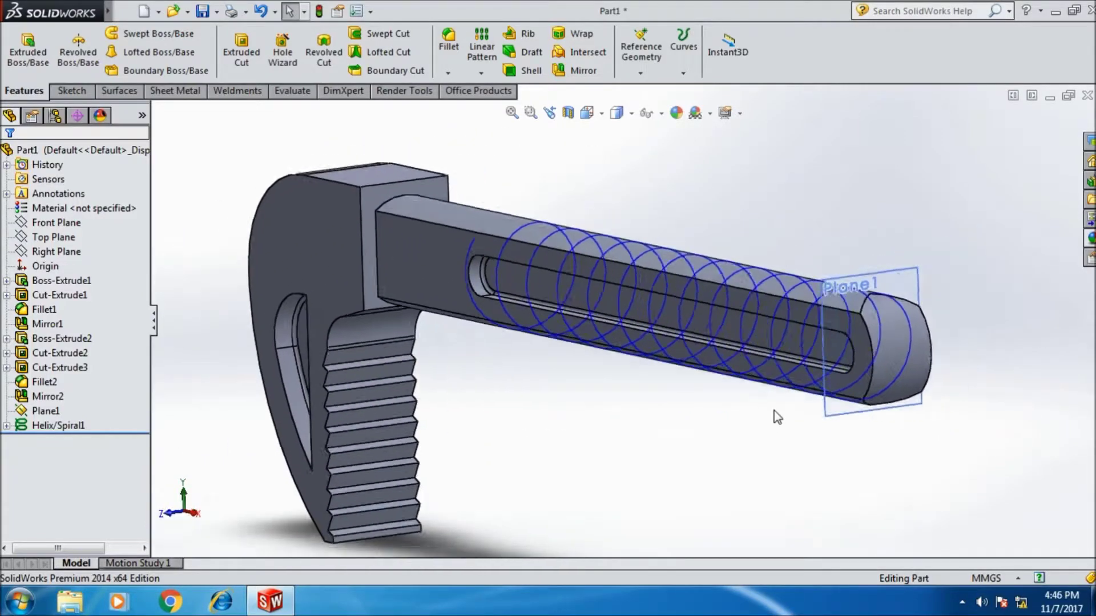
scroll(928, 244, "down", 2)
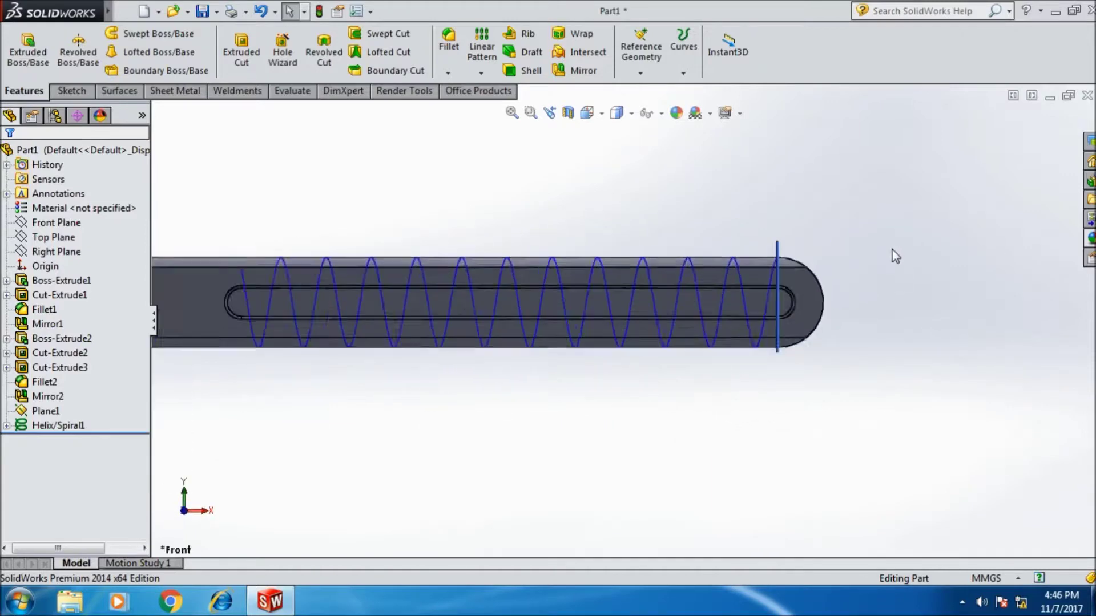
scroll(890, 252, "down", 2)
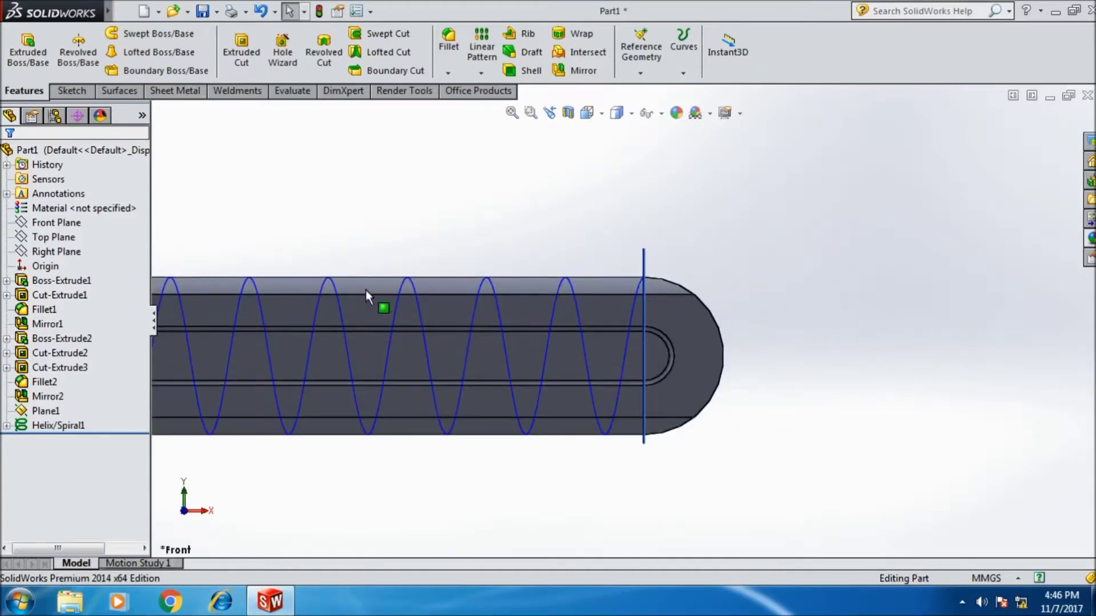
left_click(57, 223)
Sketch a corner rectangle on the Front Plane at the helix's top end.
right_click(57, 222)
left_click(74, 209)
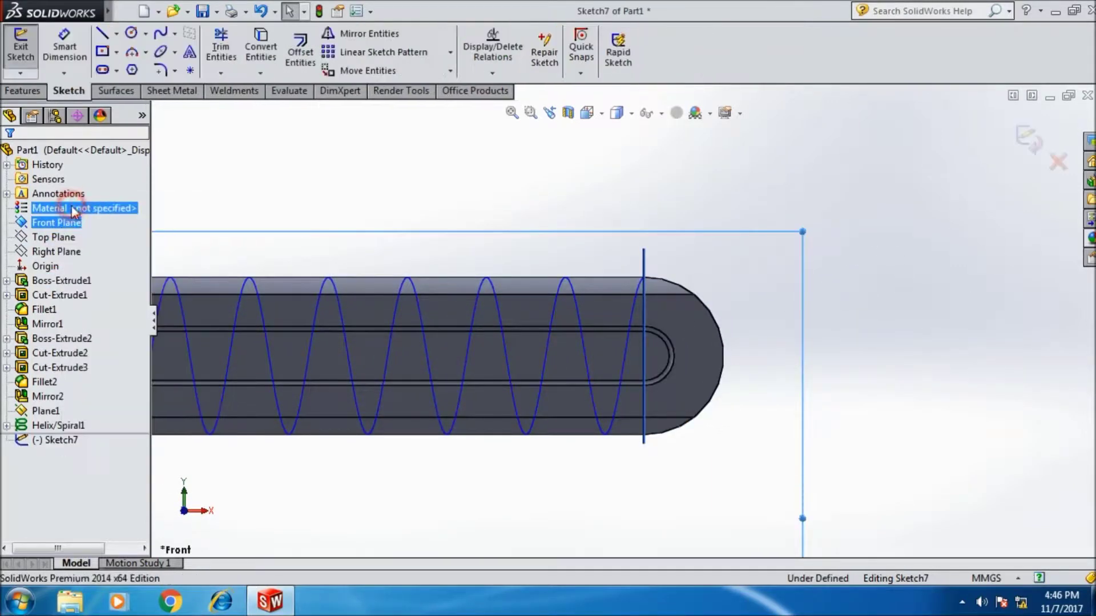
left_click(102, 51)
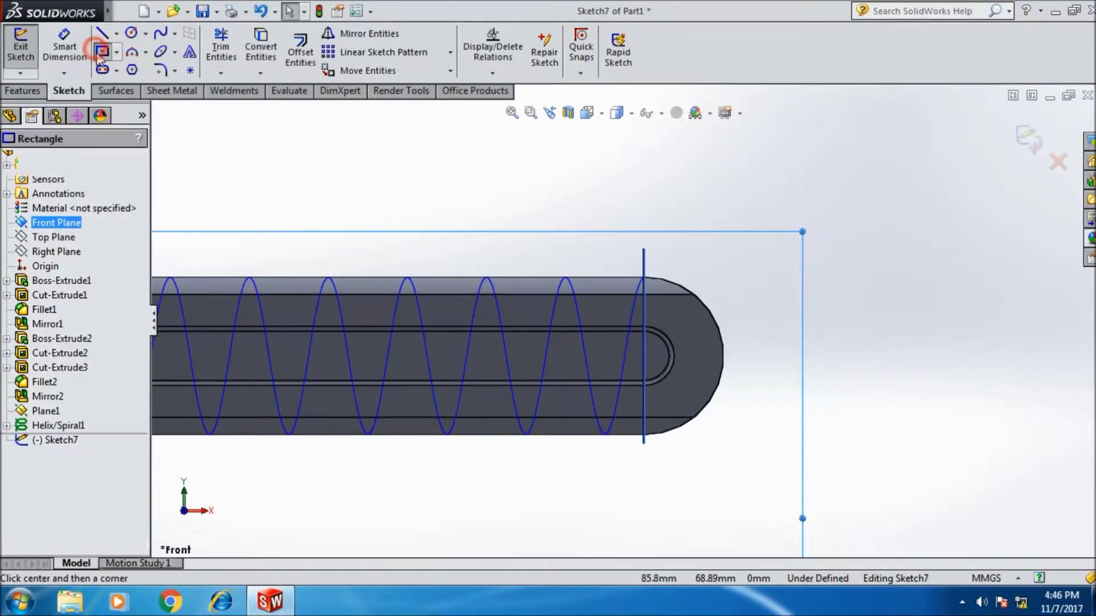
scroll(639, 279, "down", 4)
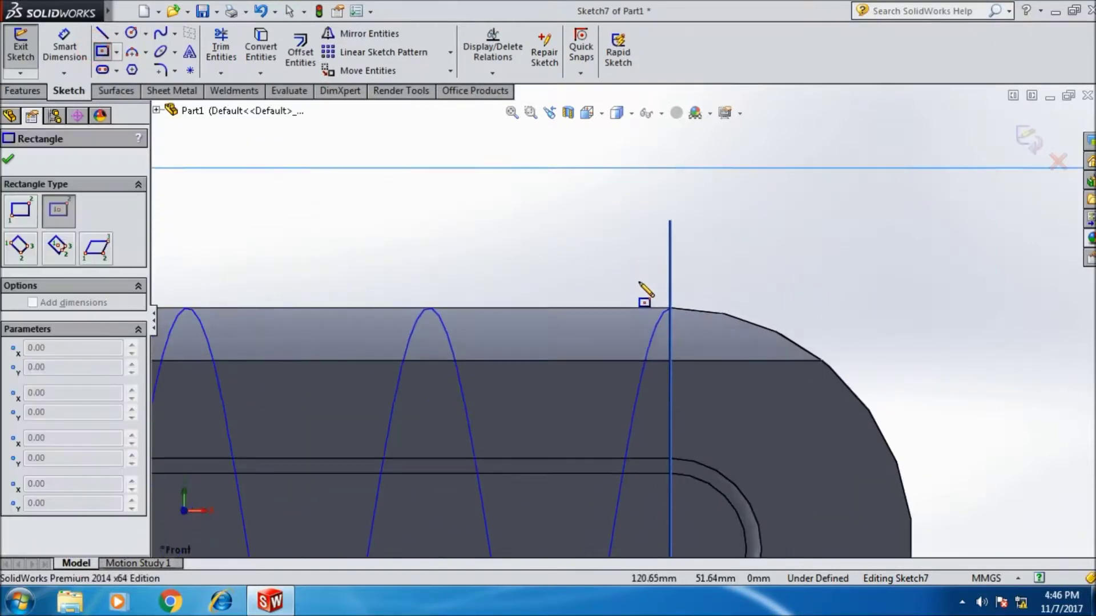
left_click(671, 308)
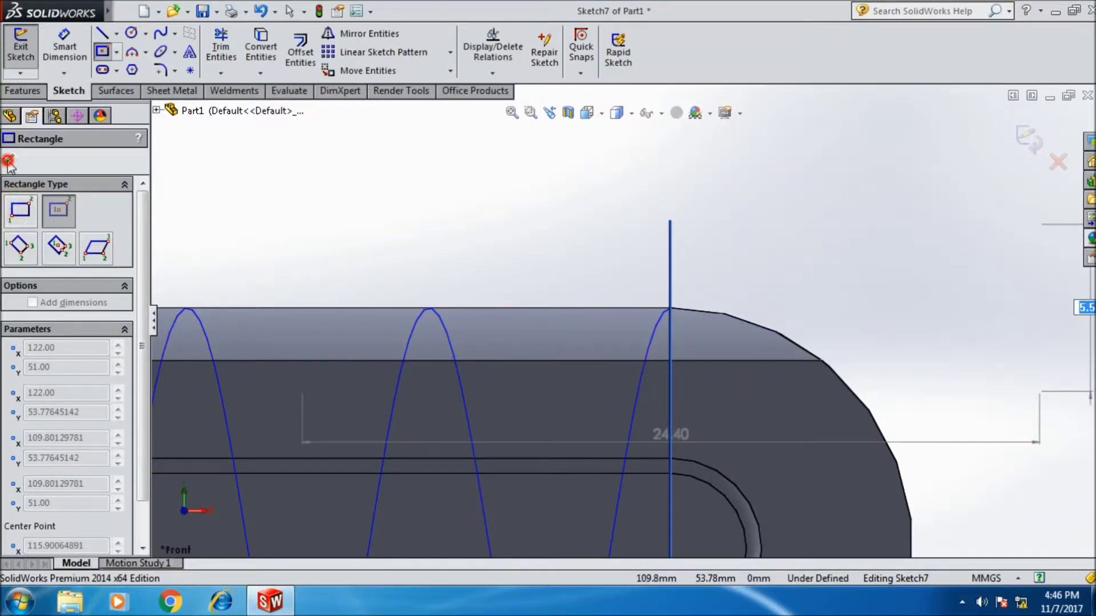
key("Escape")
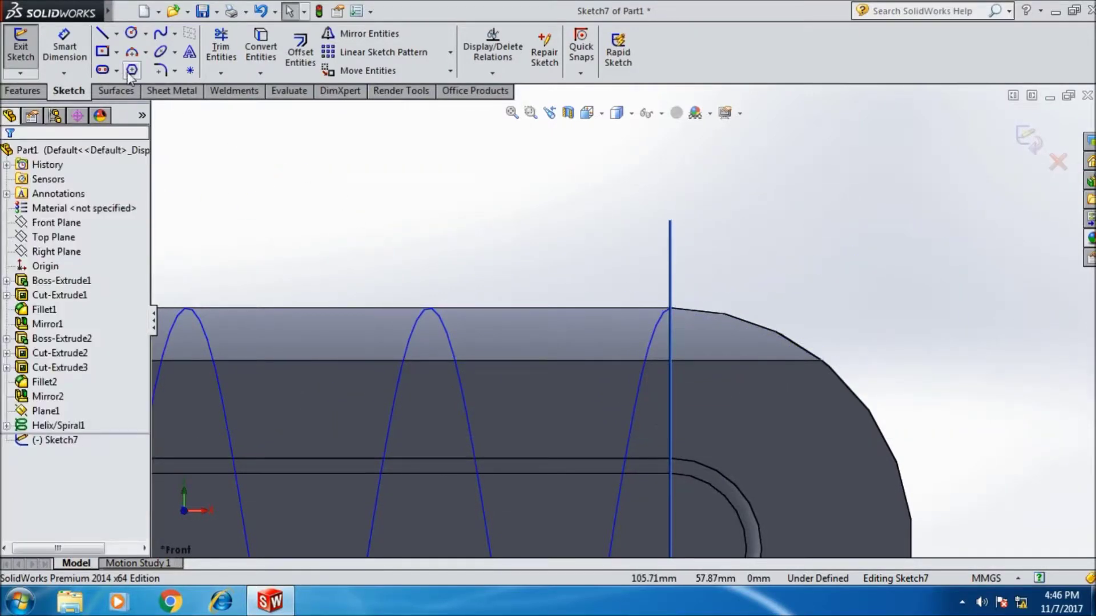
left_click(117, 52)
left_click(124, 72)
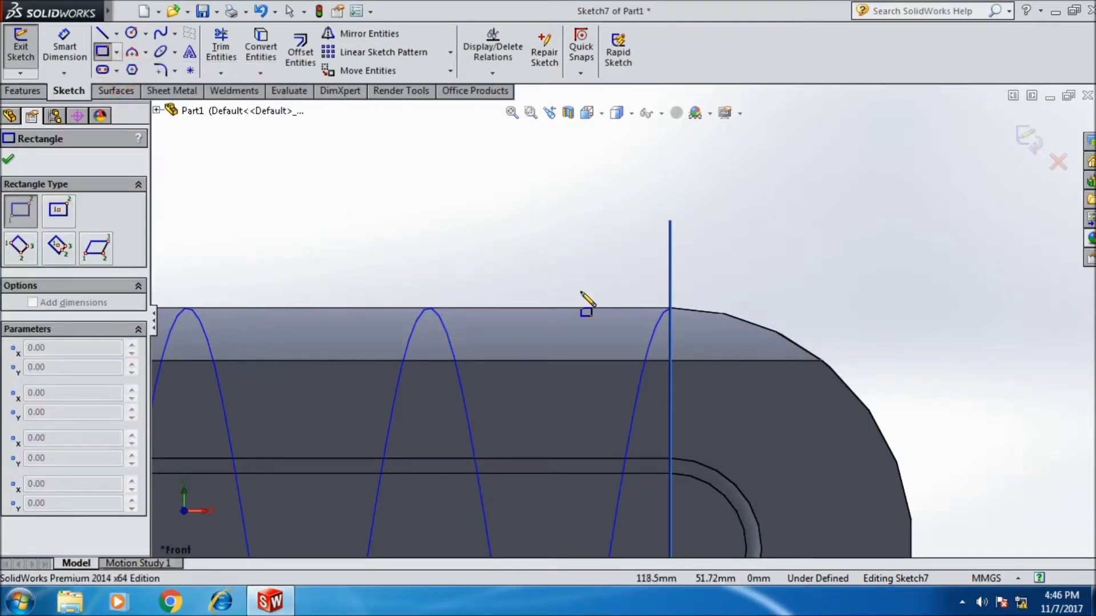
left_click(671, 308)
left_click(602, 409)
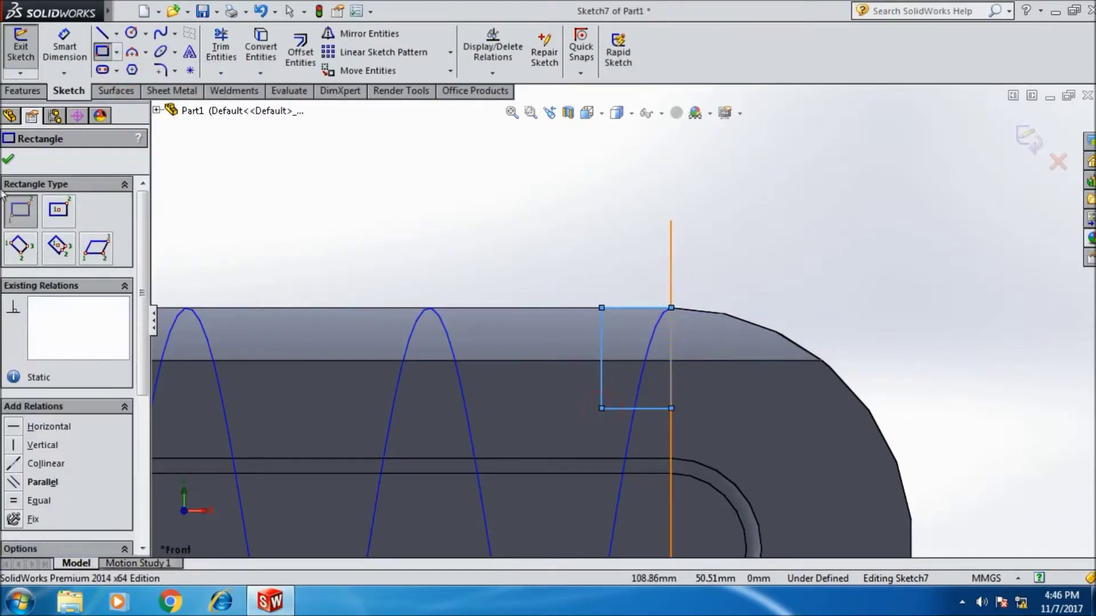
Dimension the rectangle's height and width to 2.5 mm each.
left_click(8, 160)
left_click(65, 48)
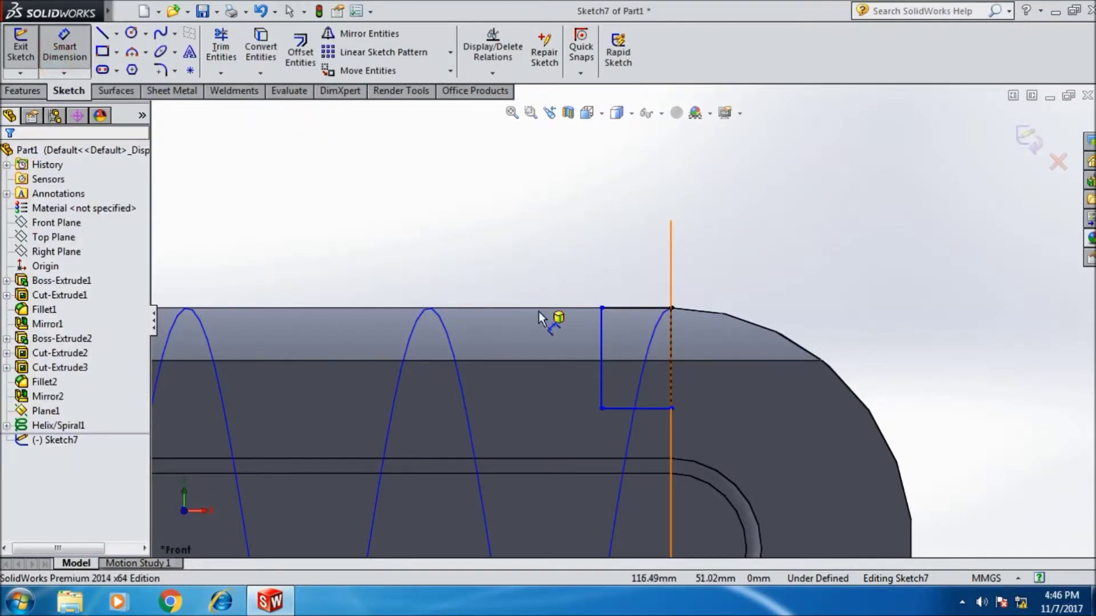
left_click(601, 342)
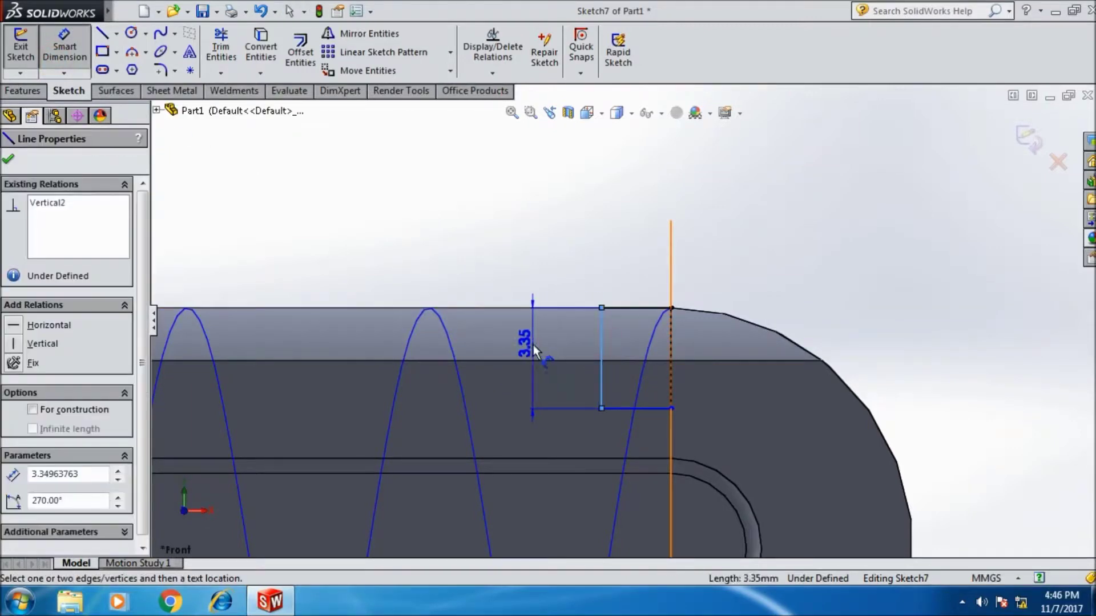
left_click(533, 344)
type("2.5")
key("Return")
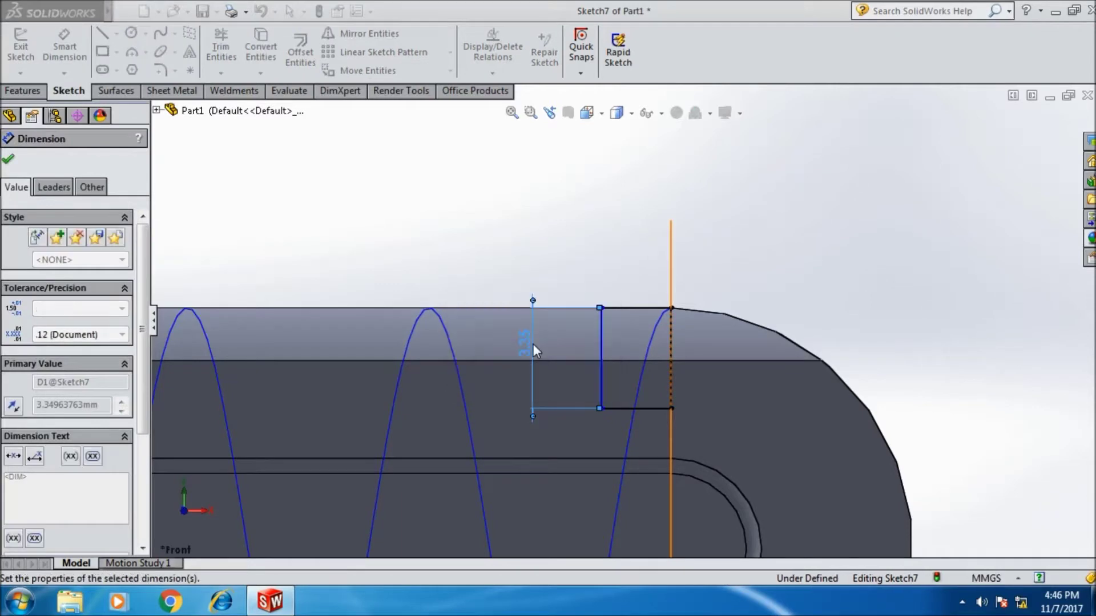
left_click(631, 384)
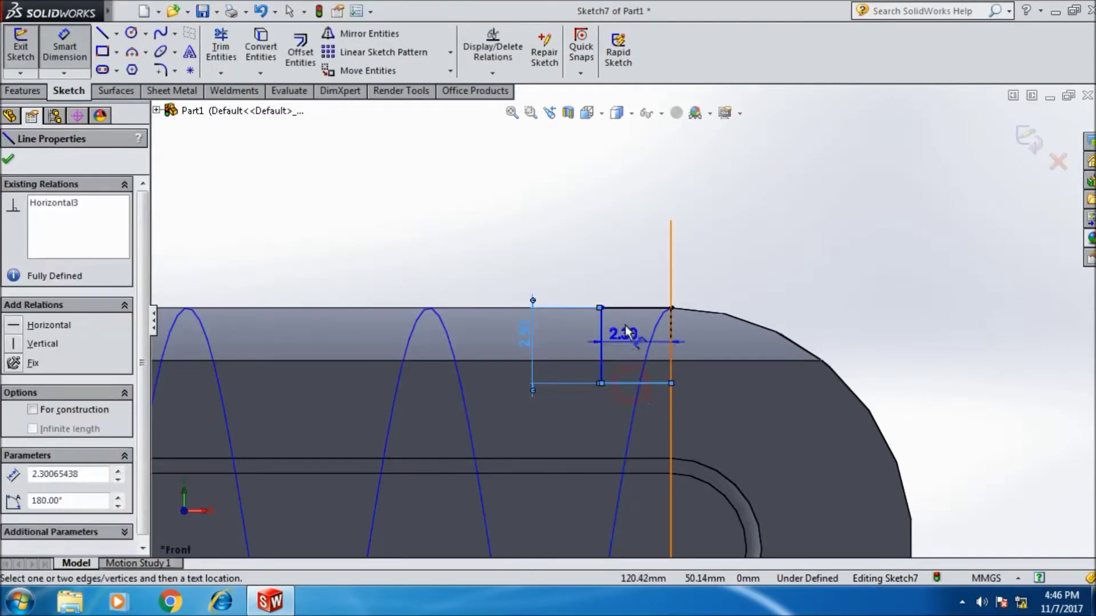
left_click(600, 427)
type("2.5")
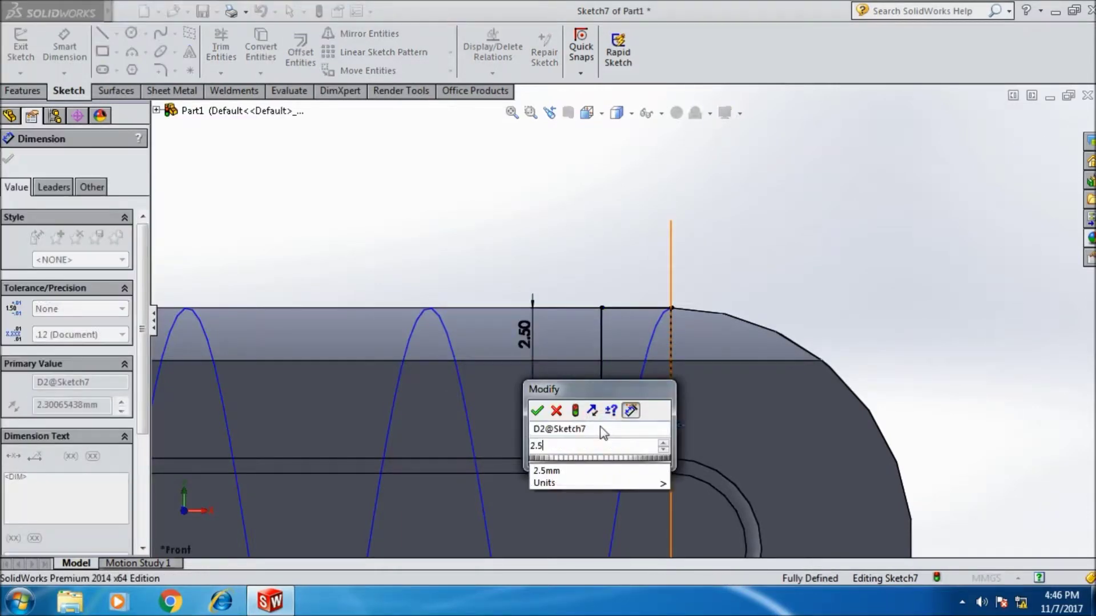
left_click(537, 410)
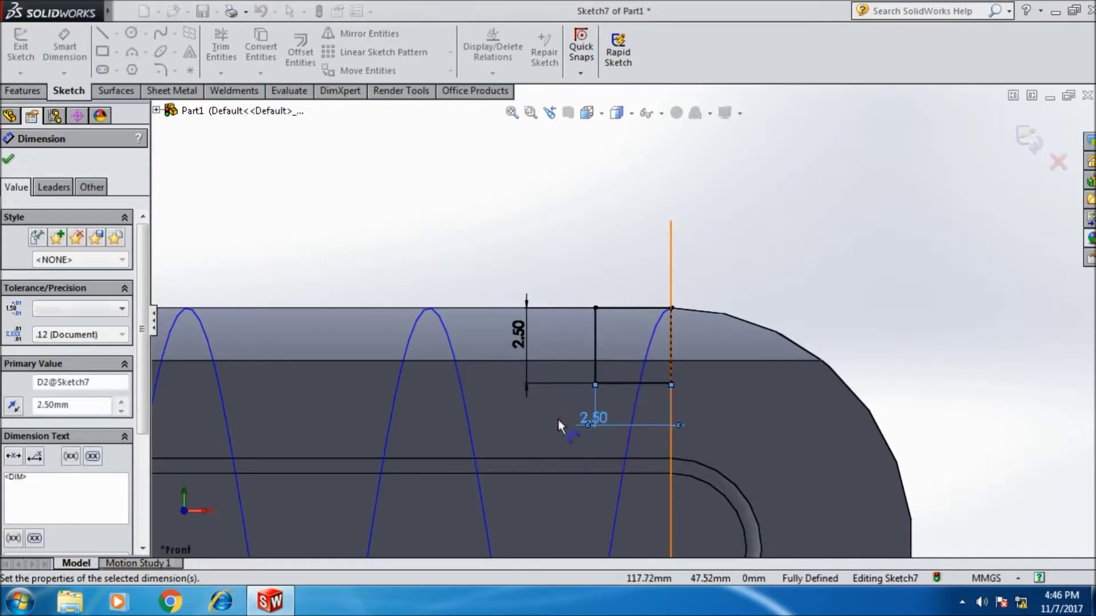
key("Escape")
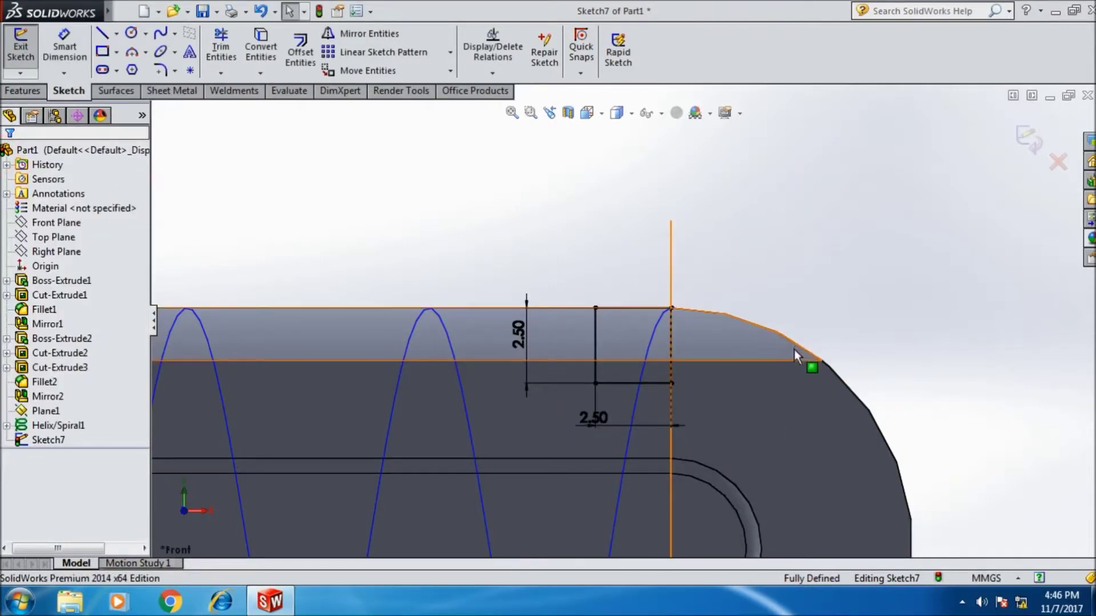
middle_click_drag(793, 349, 752, 395)
scroll(751, 400, "up", 5)
Swept-cut Sketch7's square profile along Helix/Spiral1 to groove the handle.
left_click(28, 56)
left_click(367, 164)
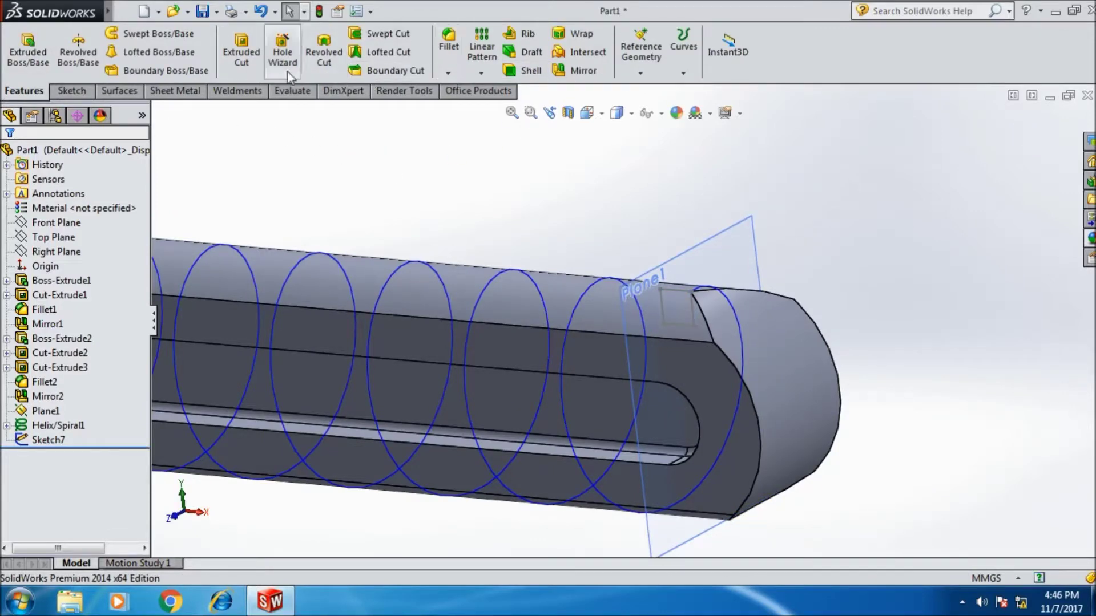
left_click(366, 35)
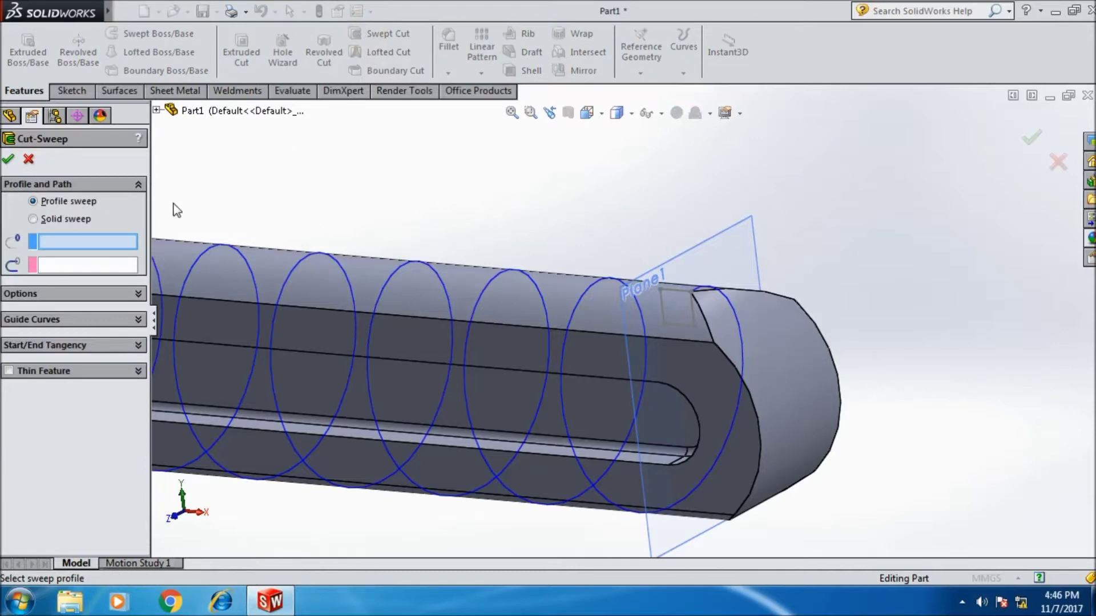
left_click(676, 330)
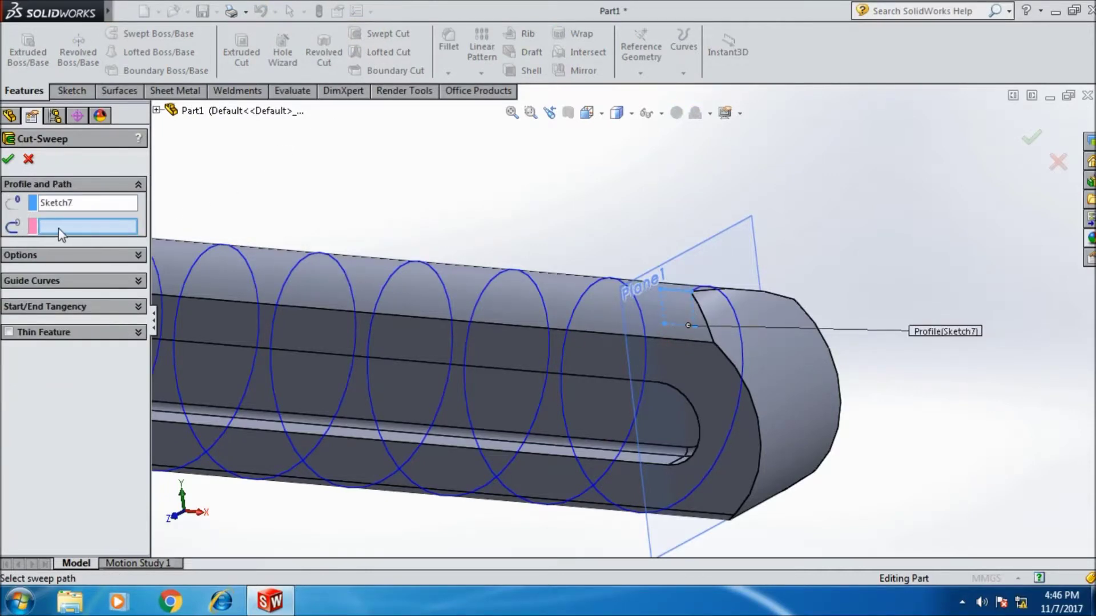
left_click(742, 344)
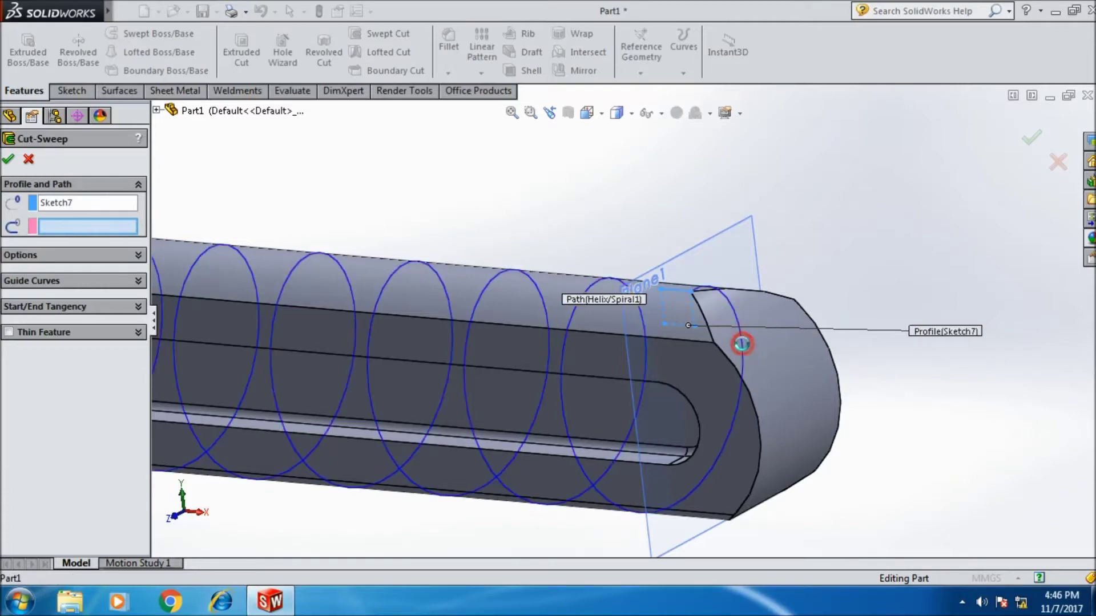
scroll(791, 505, "up", 3)
middle_click_drag(791, 506, 838, 448)
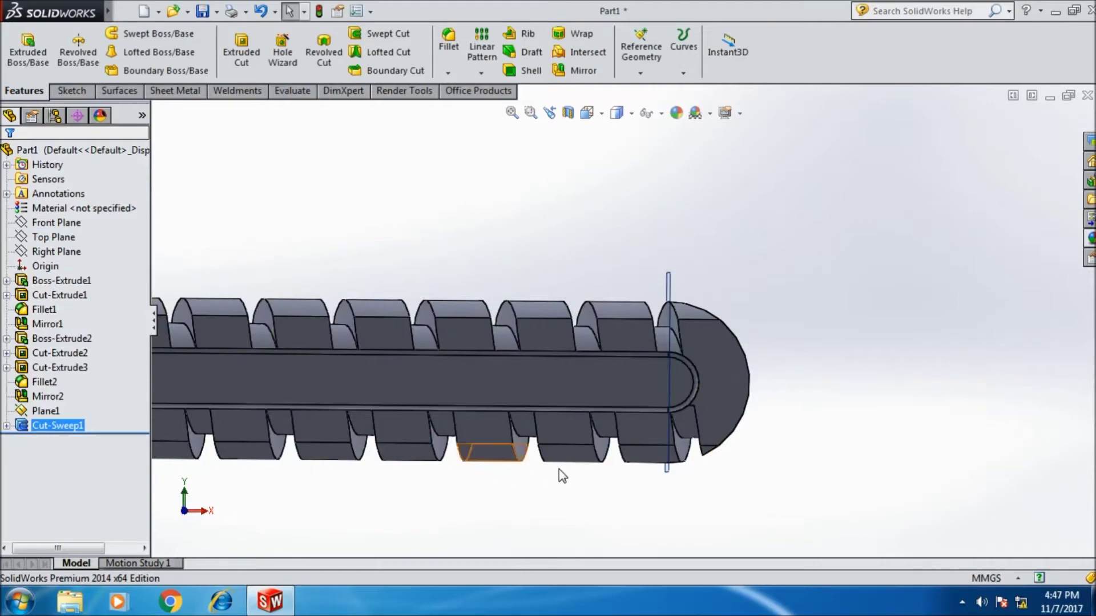
Orbit and zoom around the grooved handle to inspect the spiral cut.
mouse_move(734, 457)
middle_mouse_down()
mouse_move(685, 452)
mouse_move(569, 497)
mouse_move(650, 452)
mouse_move(717, 433)
middle_mouse_up()
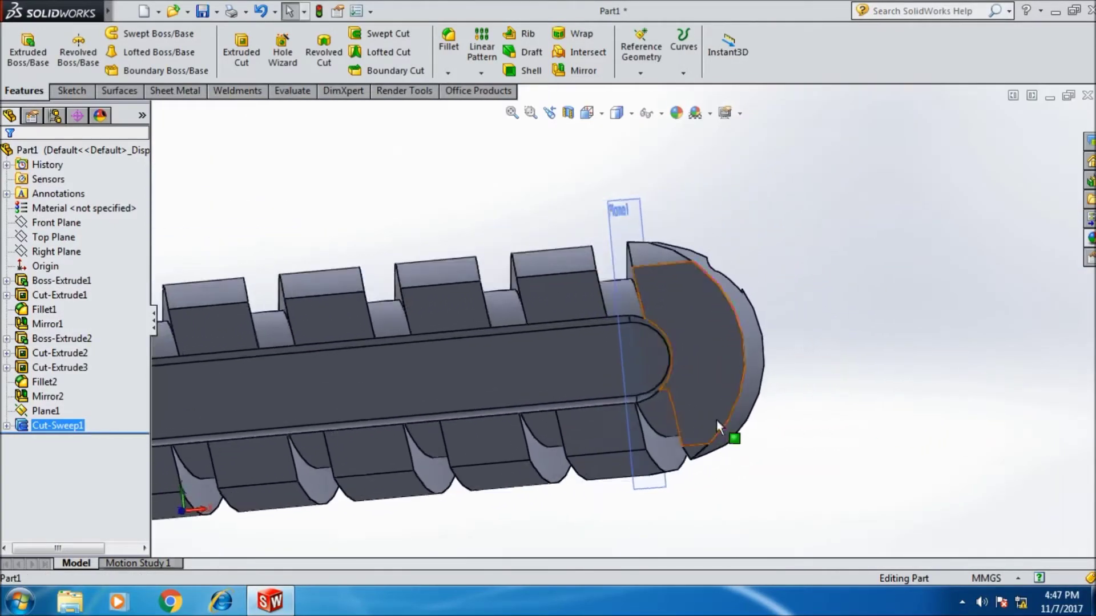
scroll(354, 414, "up", 3)
scroll(413, 351, "down", 5)
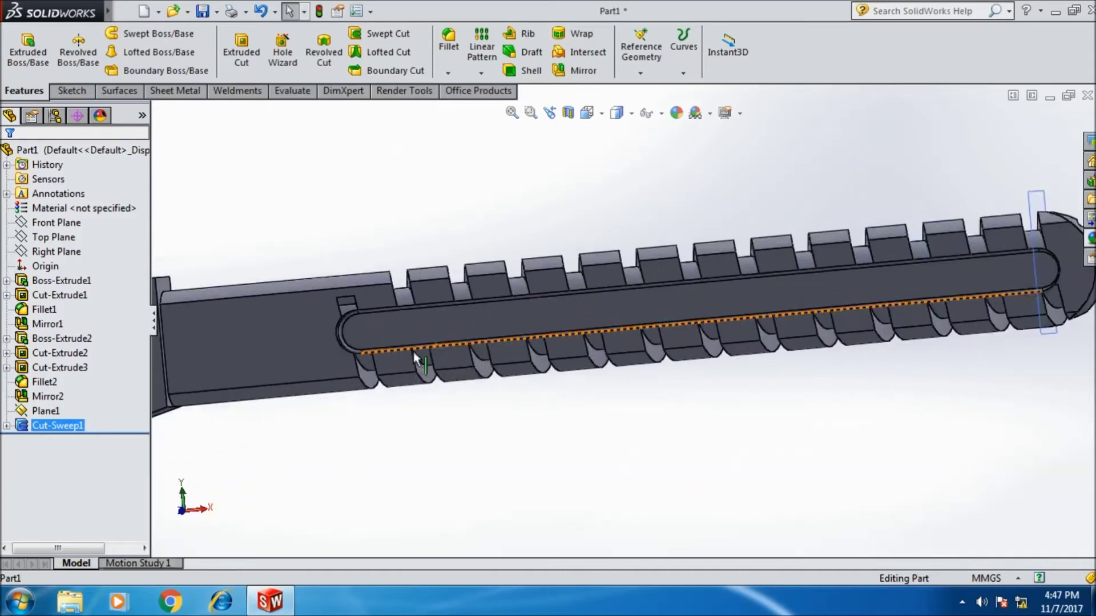
mouse_move(571, 473)
middle_mouse_down()
mouse_move(586, 464)
mouse_move(564, 458)
mouse_move(621, 420)
mouse_move(577, 445)
middle_mouse_up()
scroll(566, 465, "up", 2)
scroll(565, 464, "up", 2)
scroll(577, 445, "down", 2)
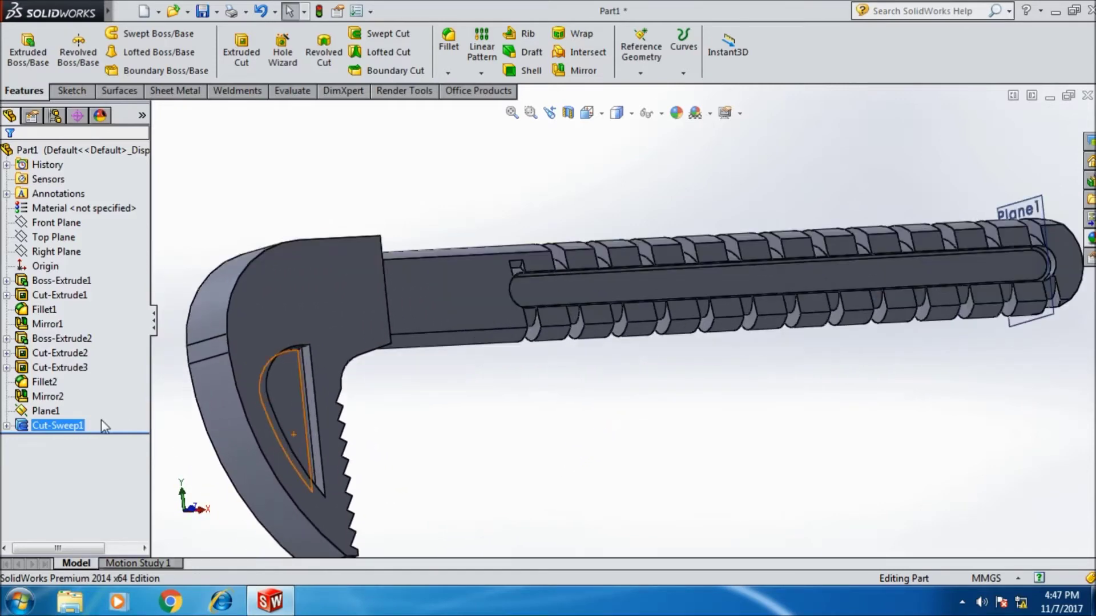
Hide Plane1 from the model view.
right_click(57, 412)
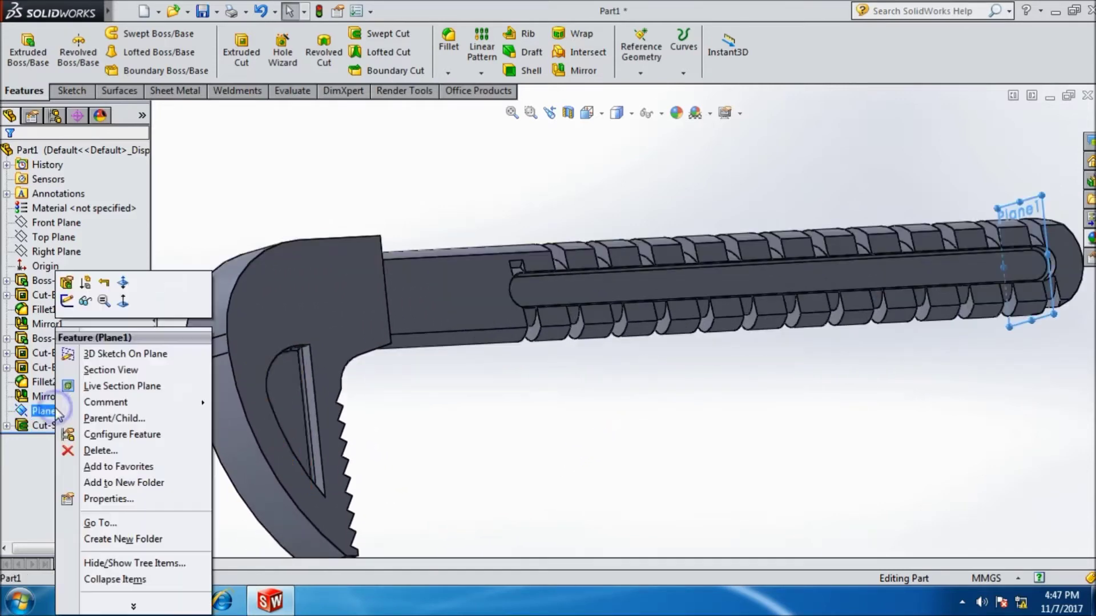
left_click(85, 300)
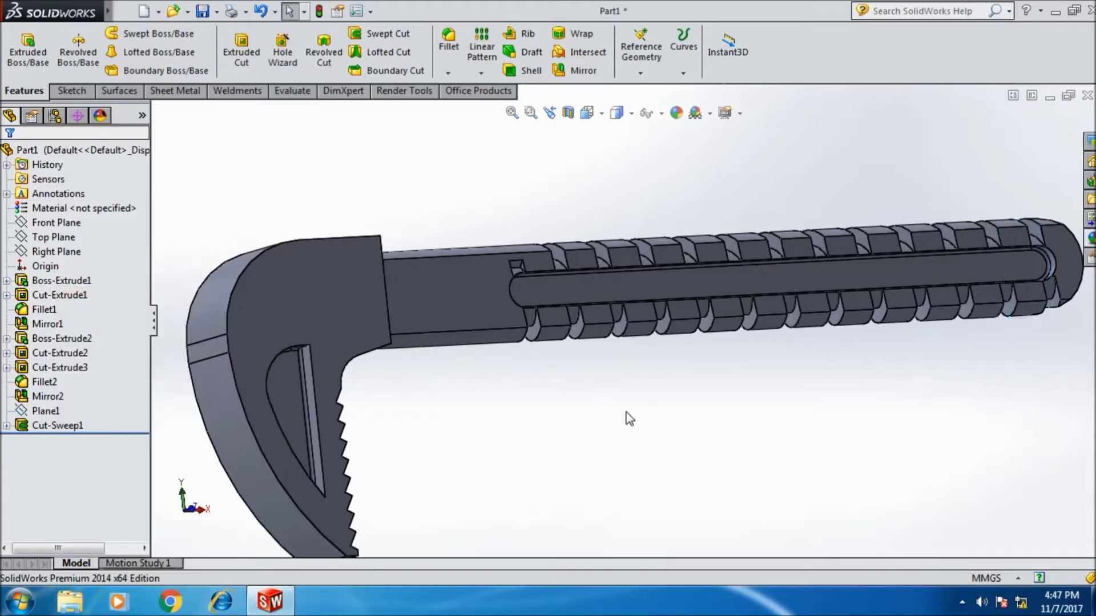
scroll(629, 418, "up", 5)
left_click(49, 212)
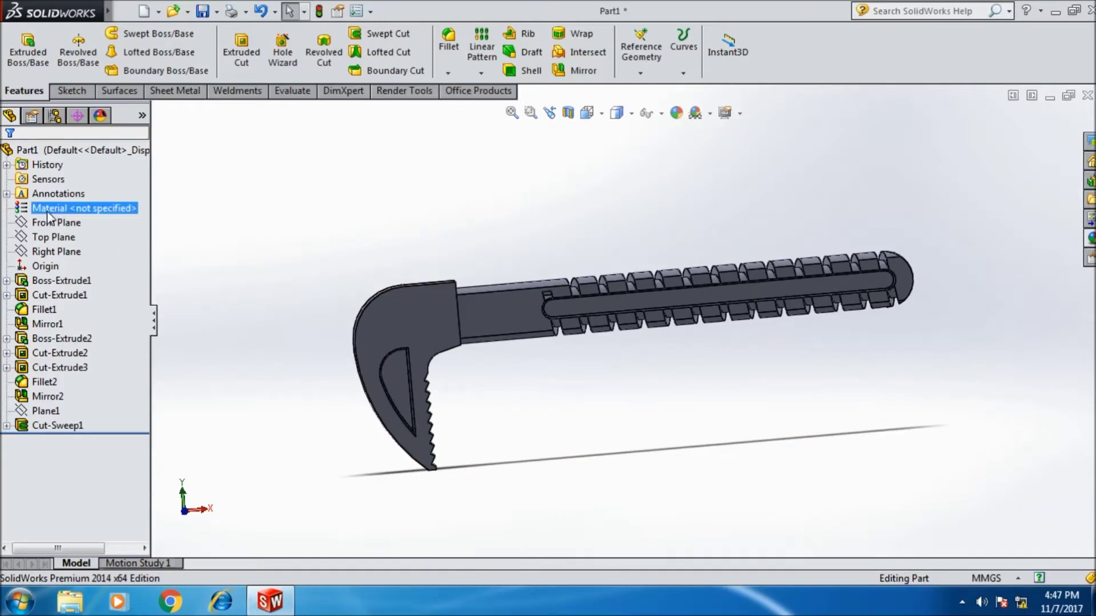
Assign DIN Steel (Toolmaking) 1.2210 (115CrV3) as the part's material.
right_click(48, 215)
left_click(60, 221)
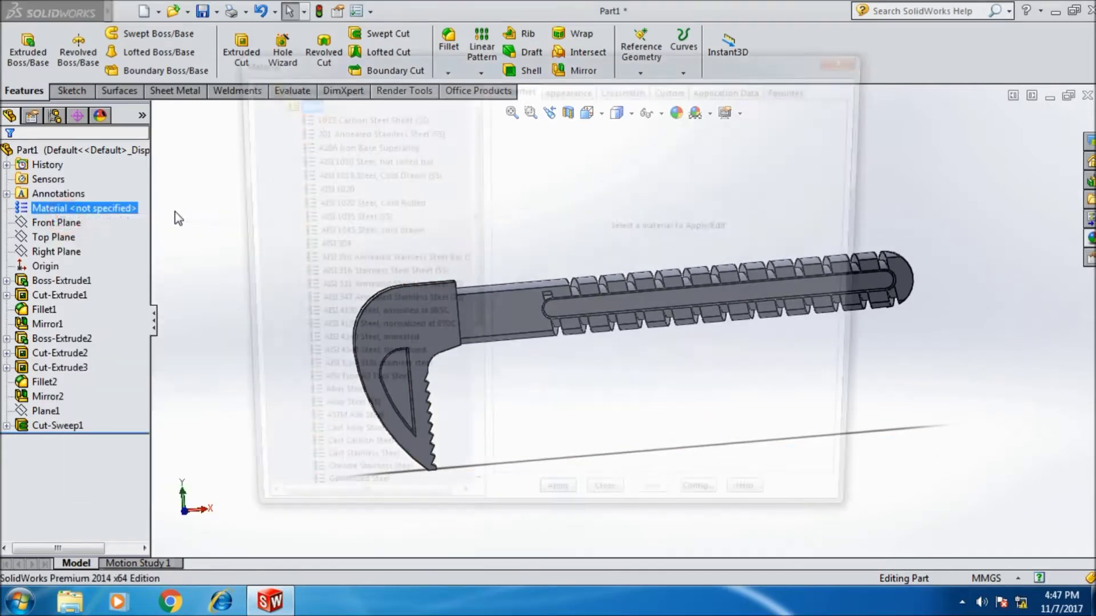
left_click(262, 101)
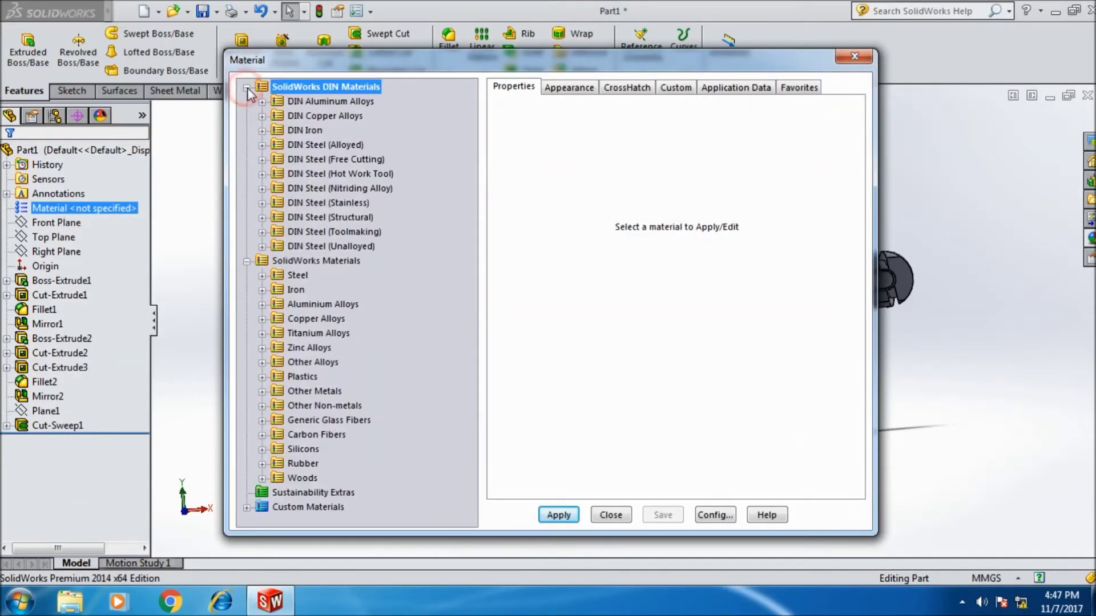
left_click(334, 231)
left_click(262, 232)
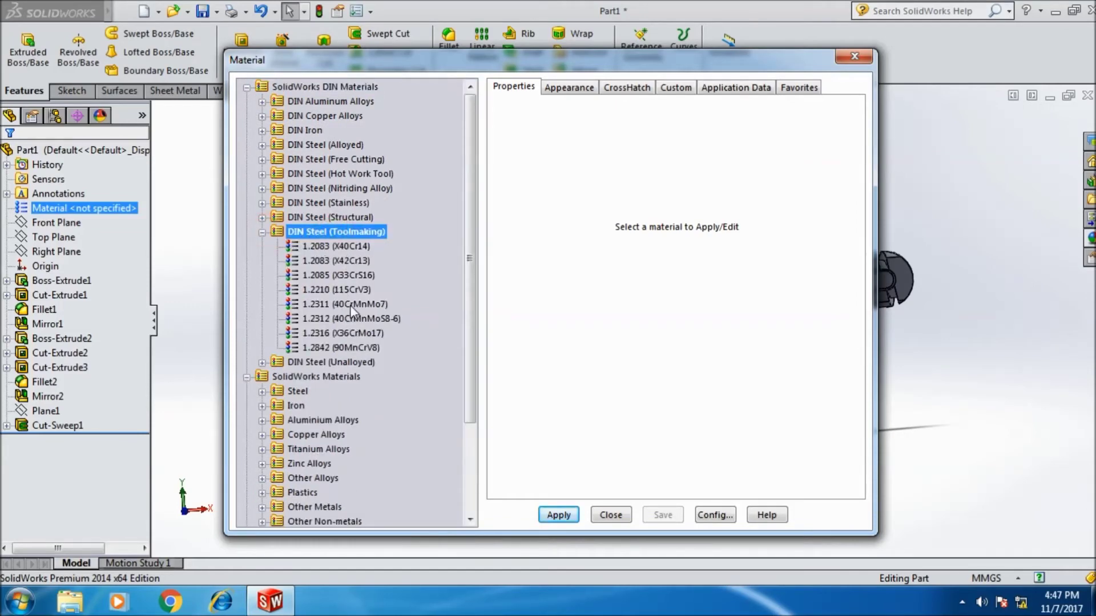
left_click(354, 290)
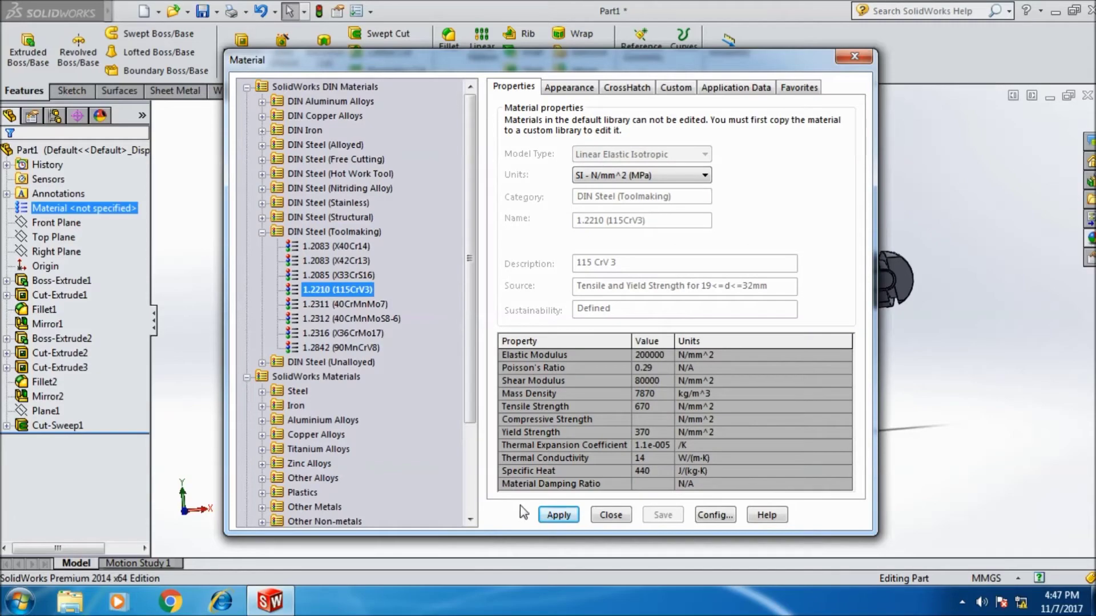
left_click(572, 515)
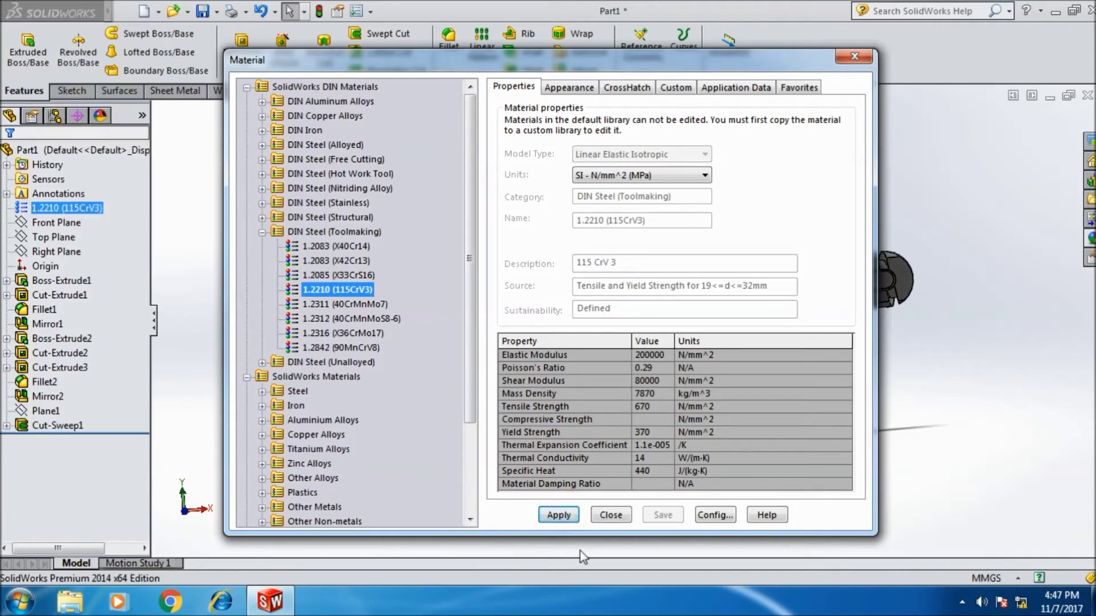
left_click(610, 514)
mouse_move(859, 258)
middle_mouse_down()
mouse_move(787, 354)
mouse_move(790, 381)
mouse_move(829, 376)
middle_mouse_up()
key("space")
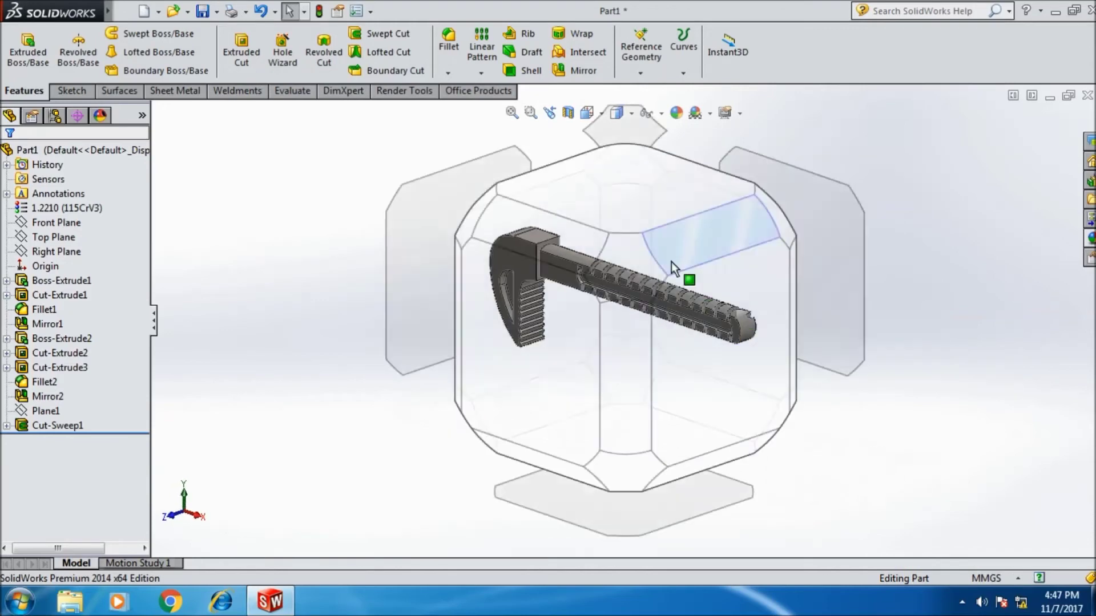
Snap the wrench to the isometric view and zoom to frame it.
left_click(646, 266)
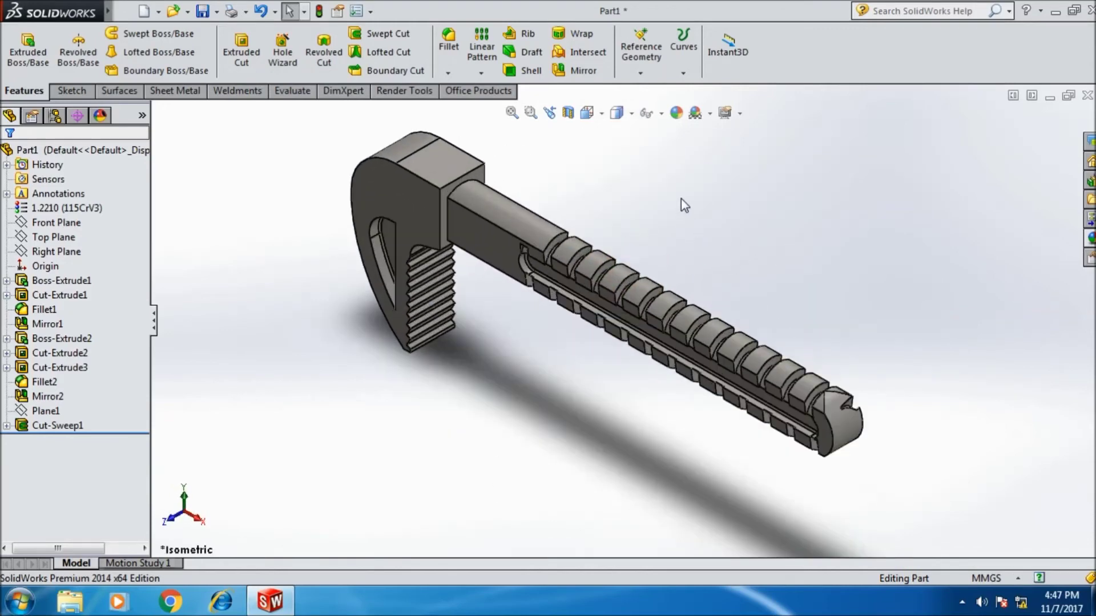
scroll(682, 205, "down", 2)
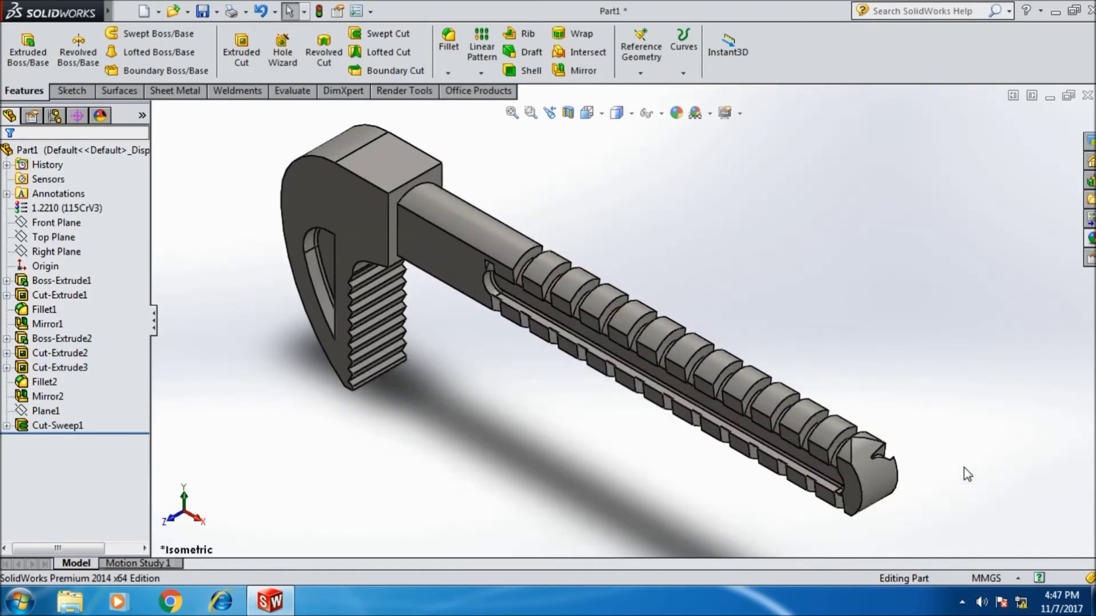